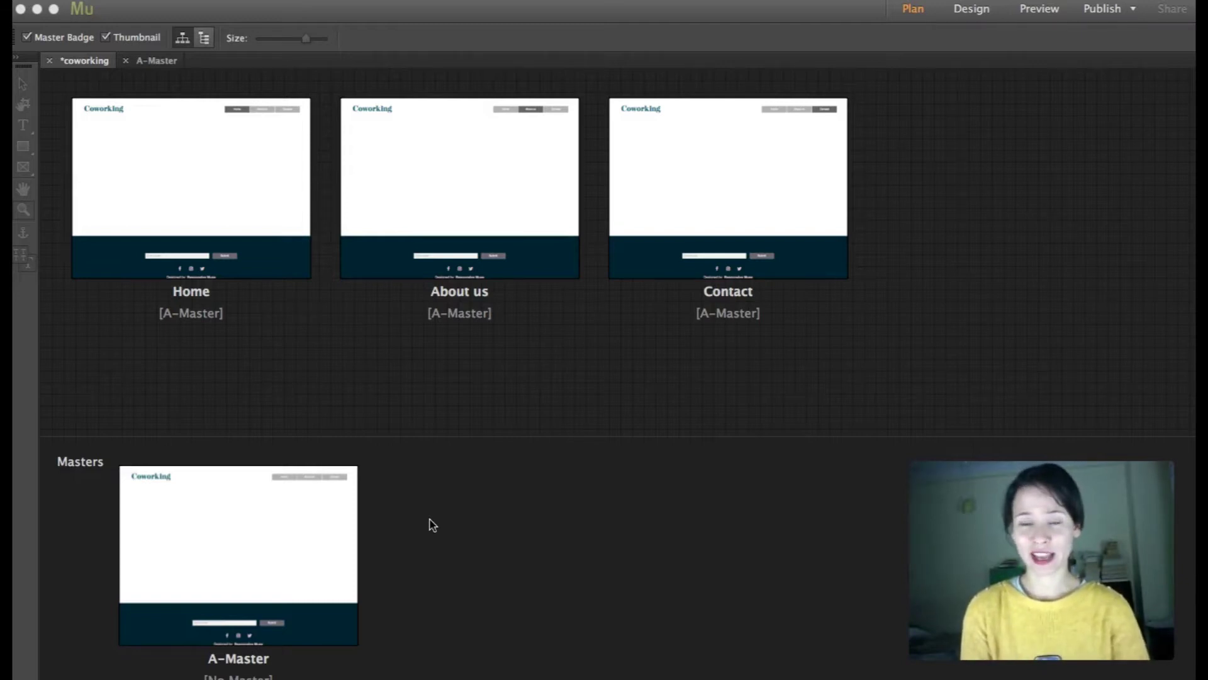
Open the A-Master page for editing and review its layout at the 1000, 768 and 1400 breakpoints.
double_click(308, 541)
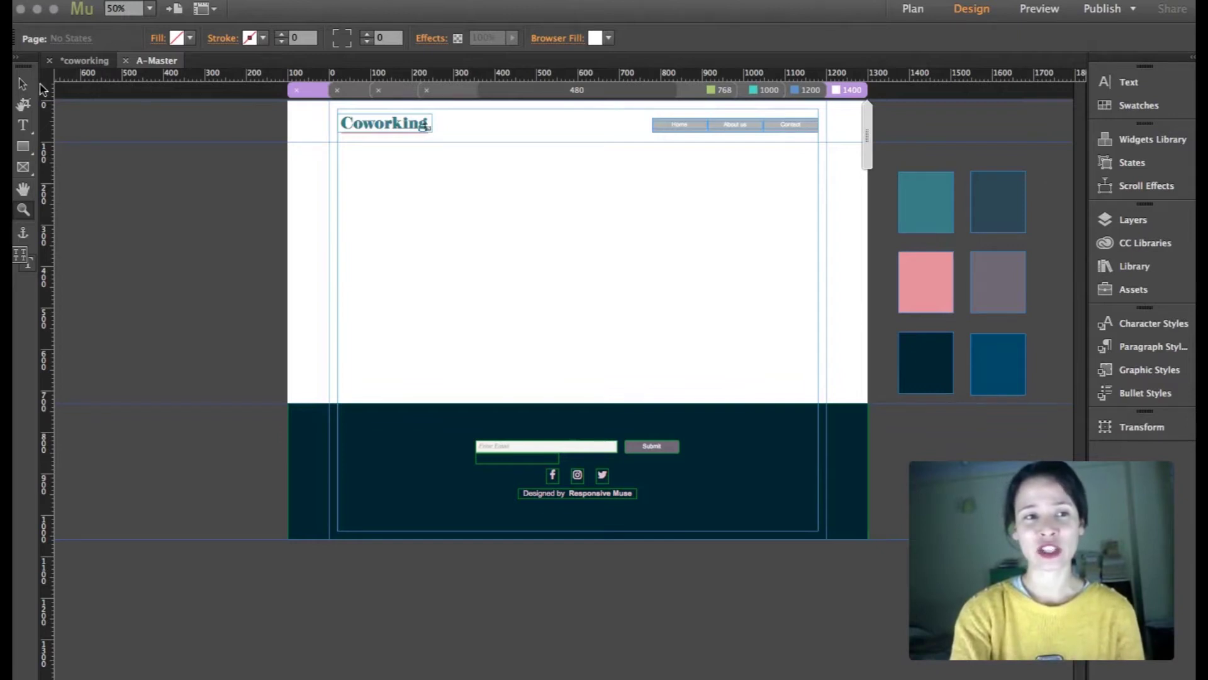
key(v)
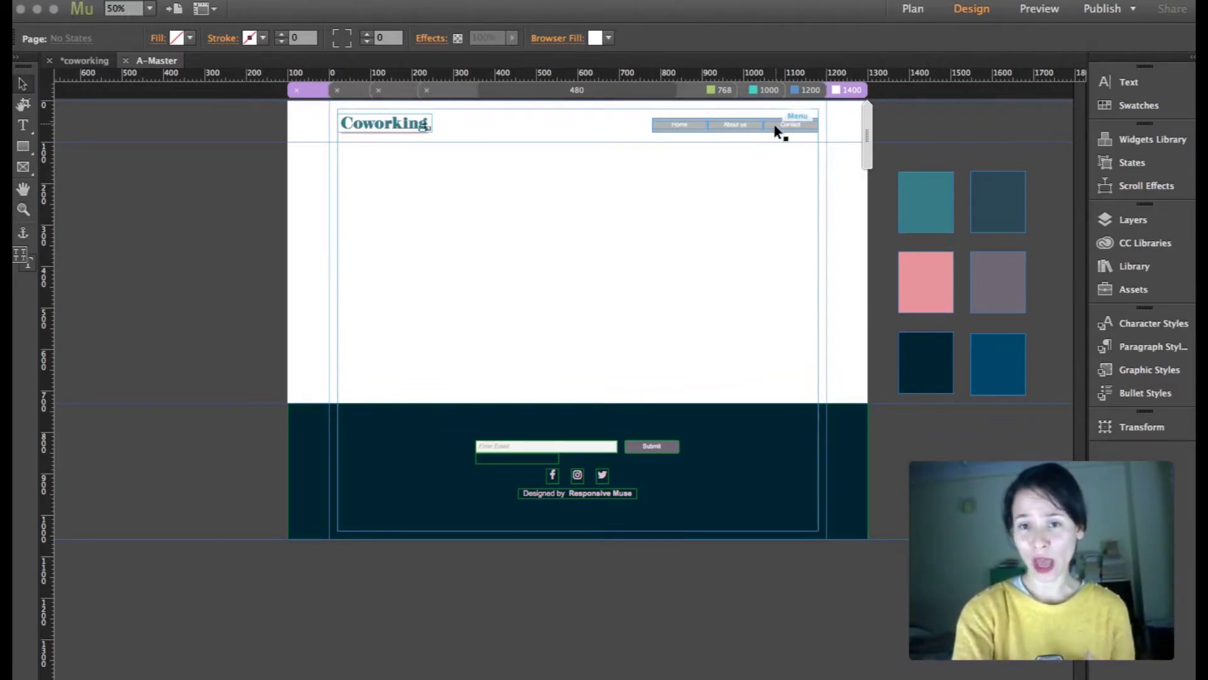
click(811, 90)
click(765, 90)
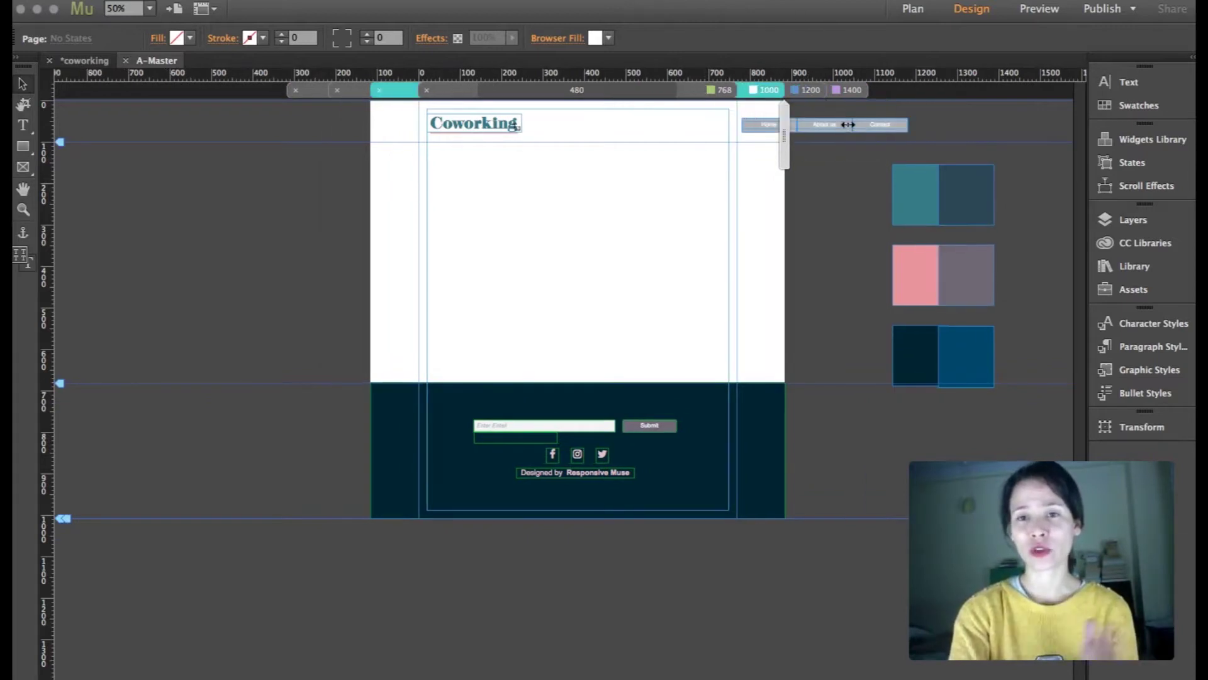
click(717, 91)
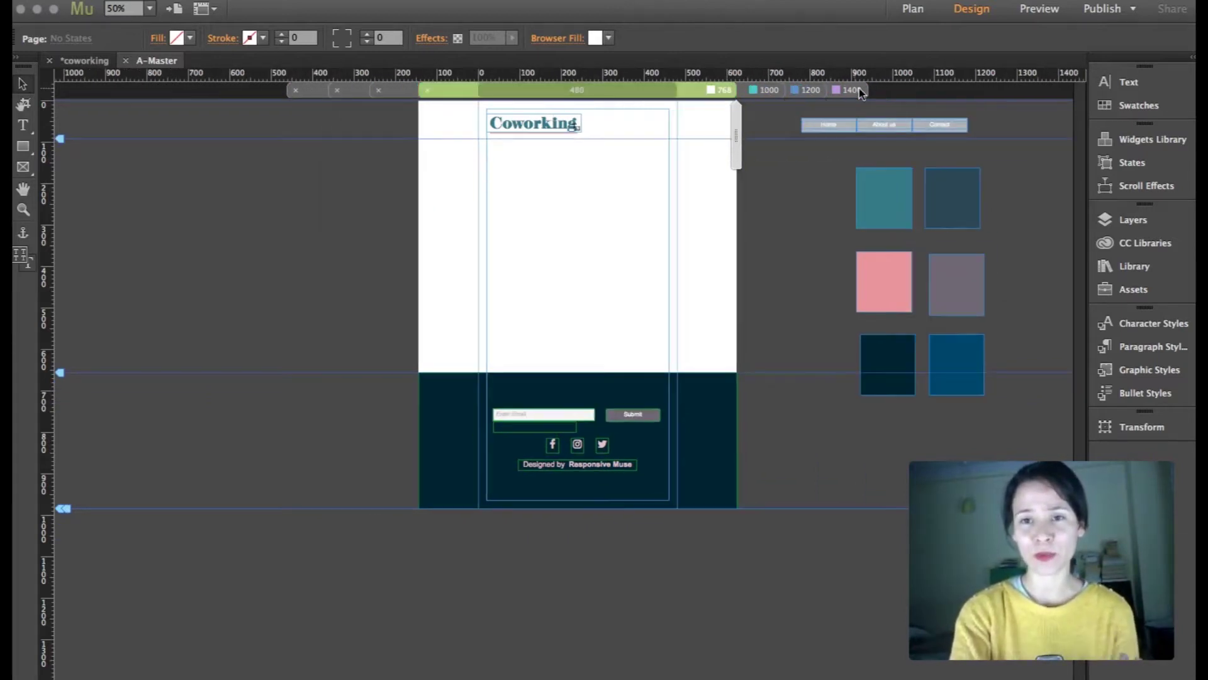
click(859, 91)
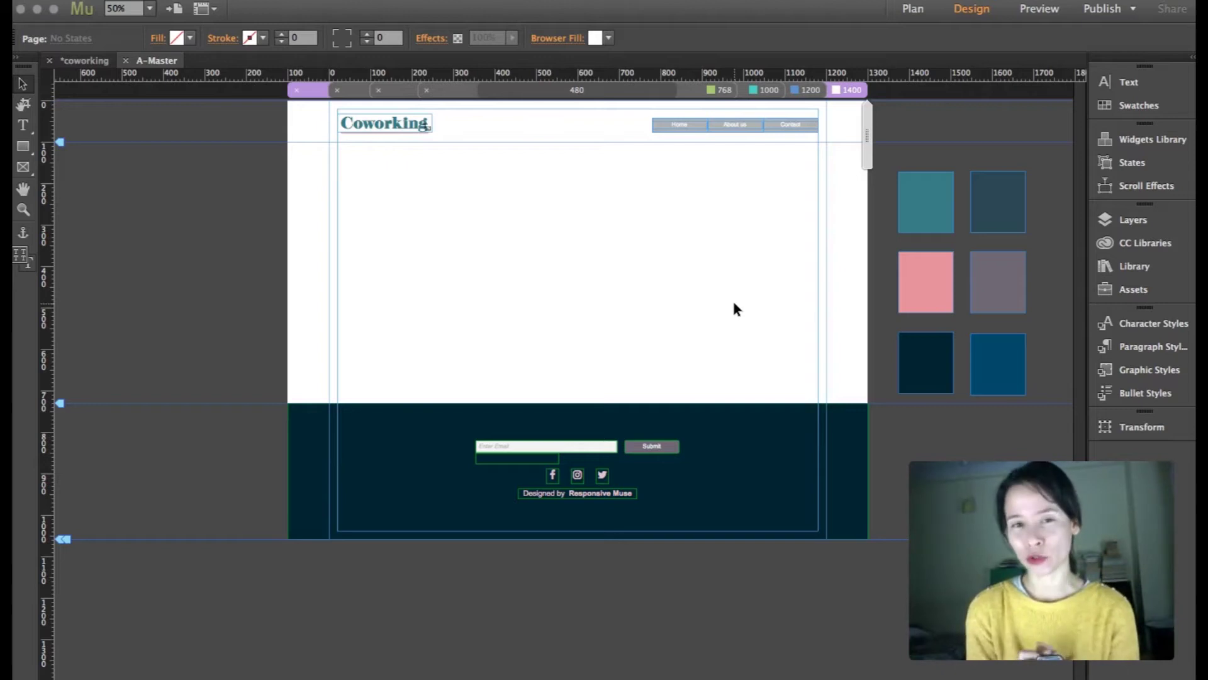
Add a fixed-width breakpoint with a width of 320 to the A-Master page.
right_click(624, 95)
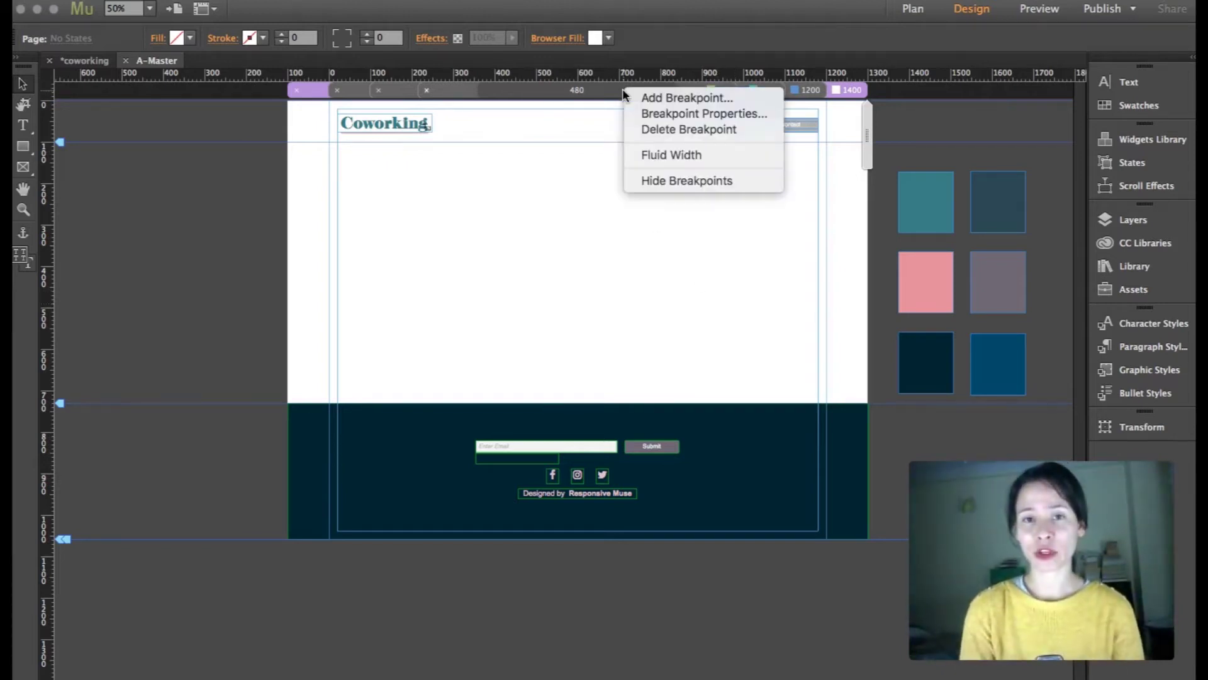
click(631, 96)
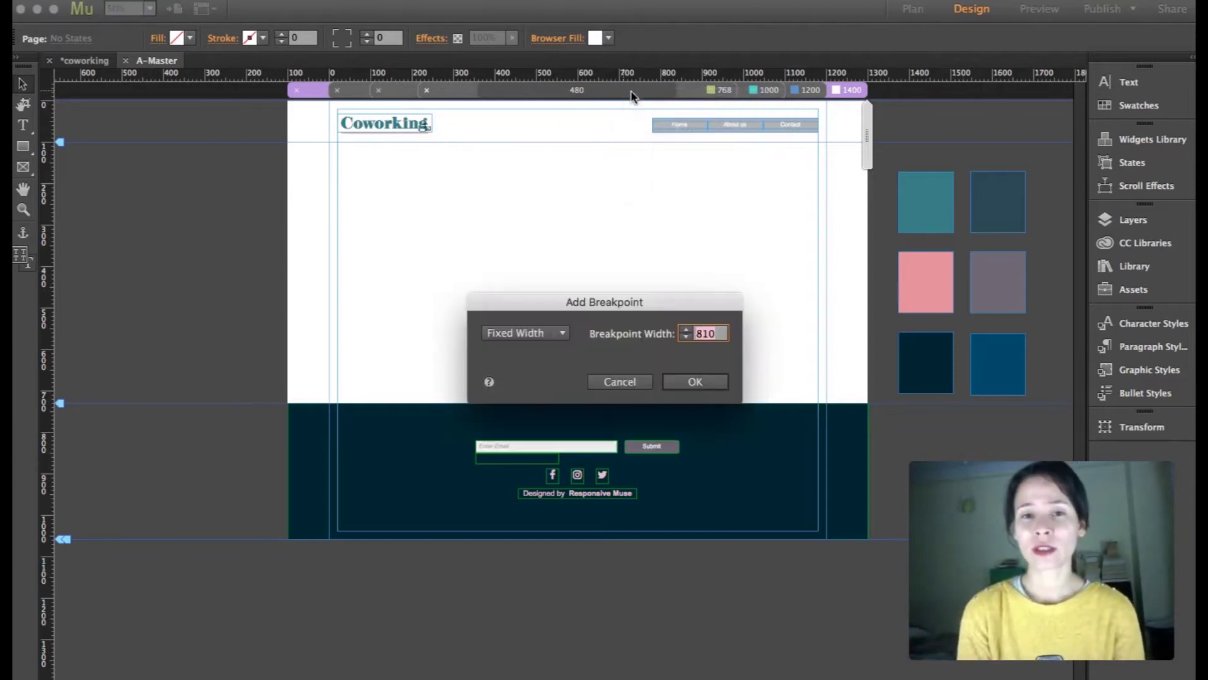
text(320)
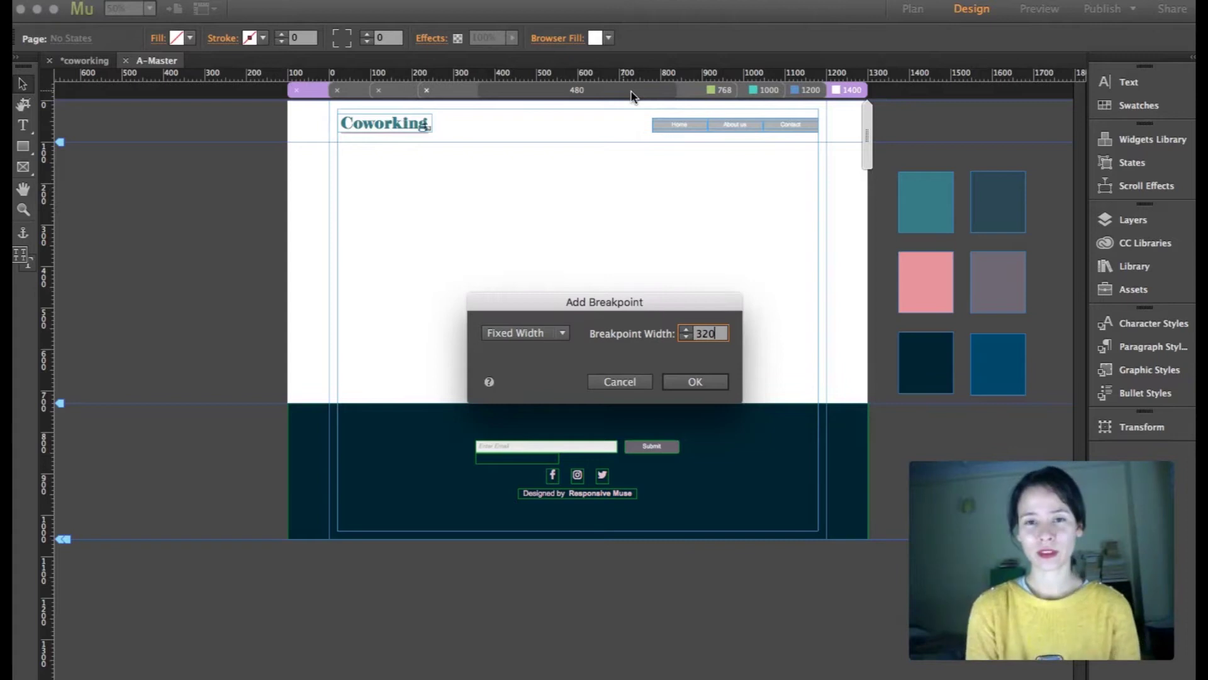
key(Return)
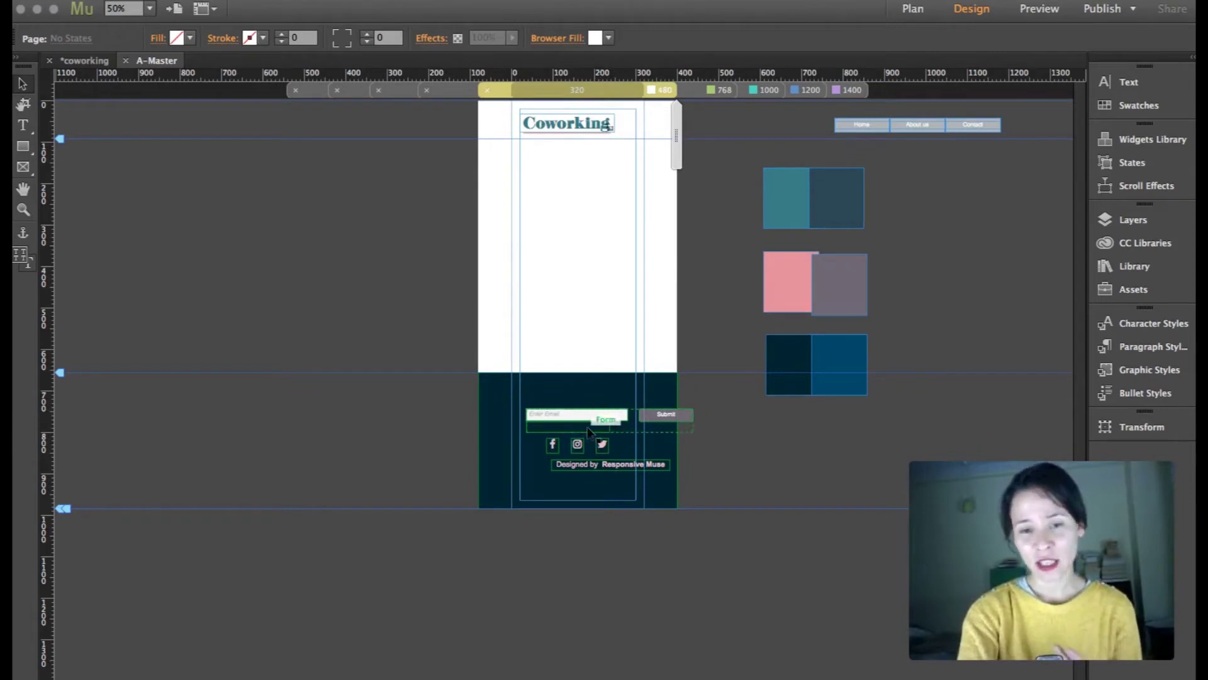
Move the footer's "Designed by Responsive Muse" text to about X 15 at the 480 breakpoint and return to the 1400 breakpoint.
click(633, 466)
drag(639, 466, 603, 467)
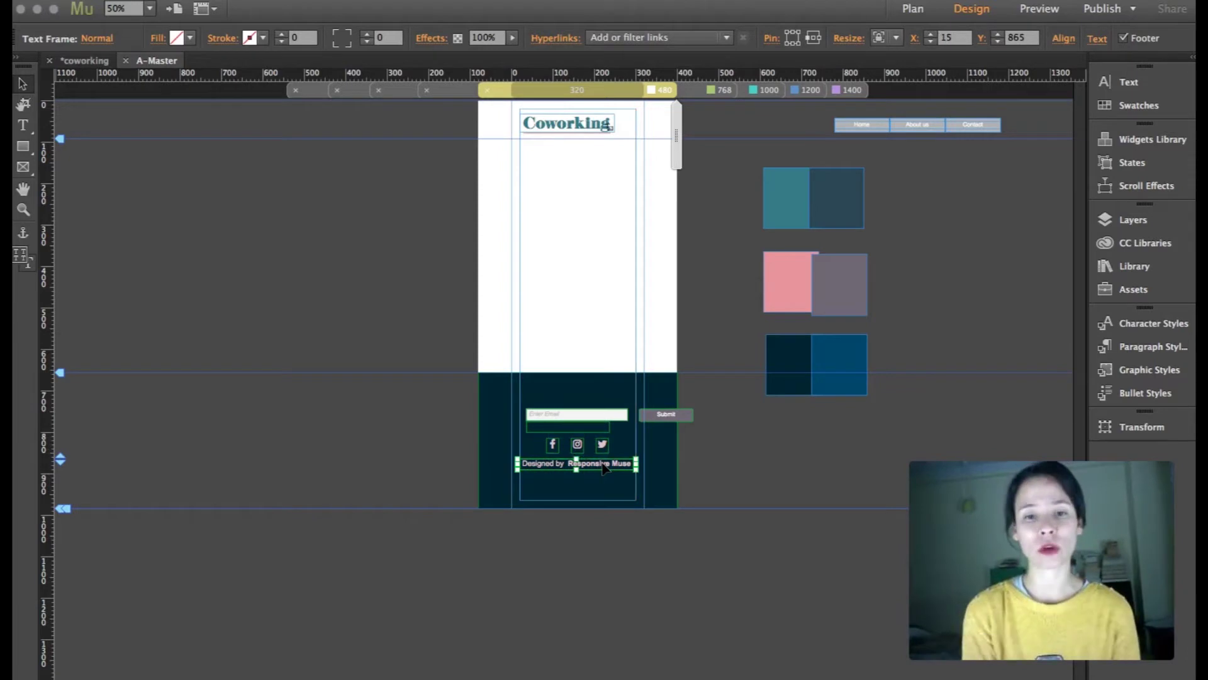
click(582, 428)
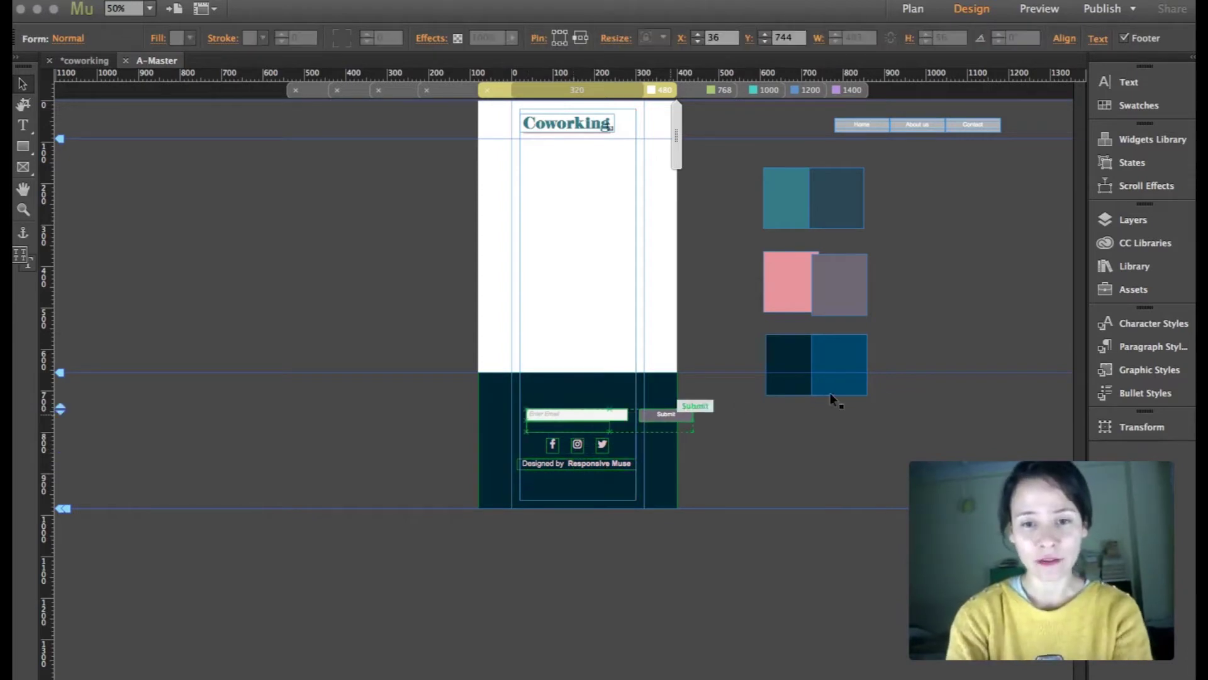
click(834, 362)
click(851, 89)
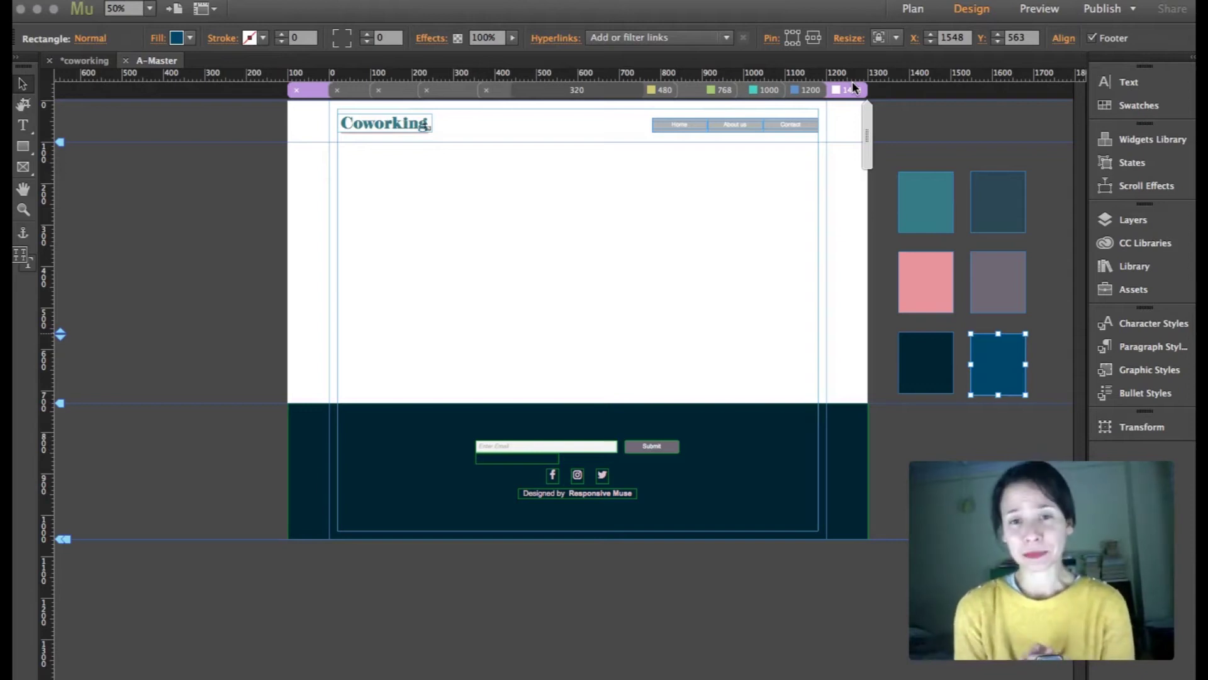
Review the header menu widget's options, including the choices for Menu Type and Parts Positioning.
click(724, 126)
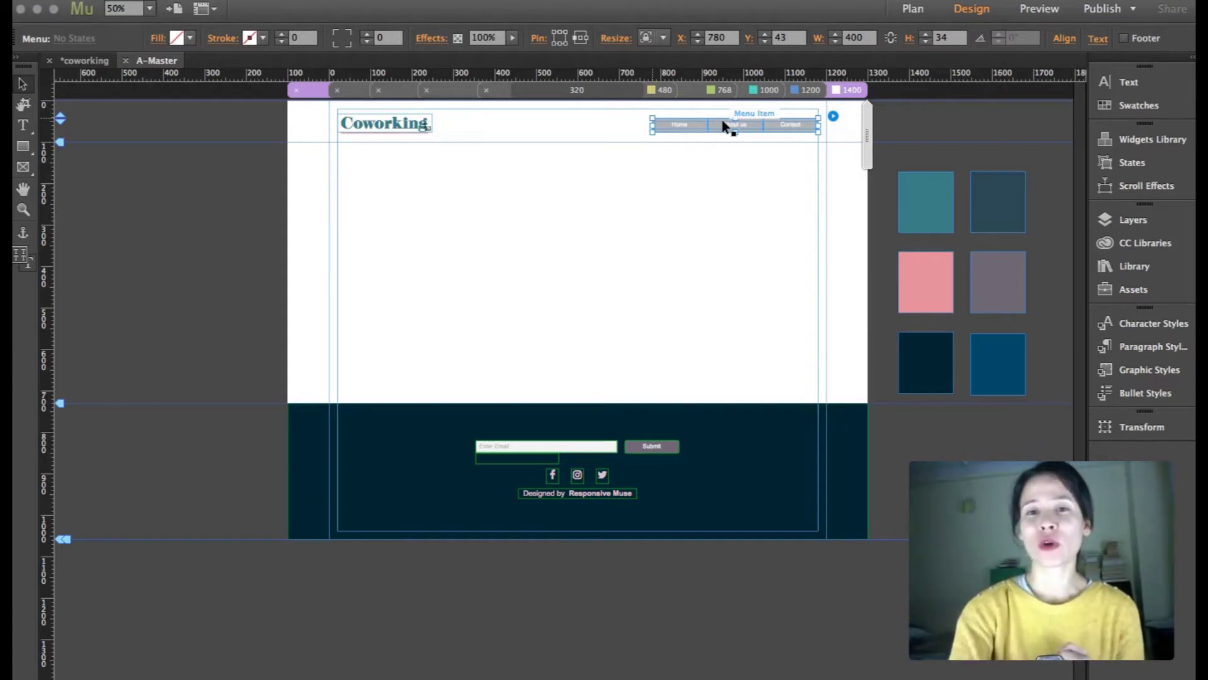
click(833, 116)
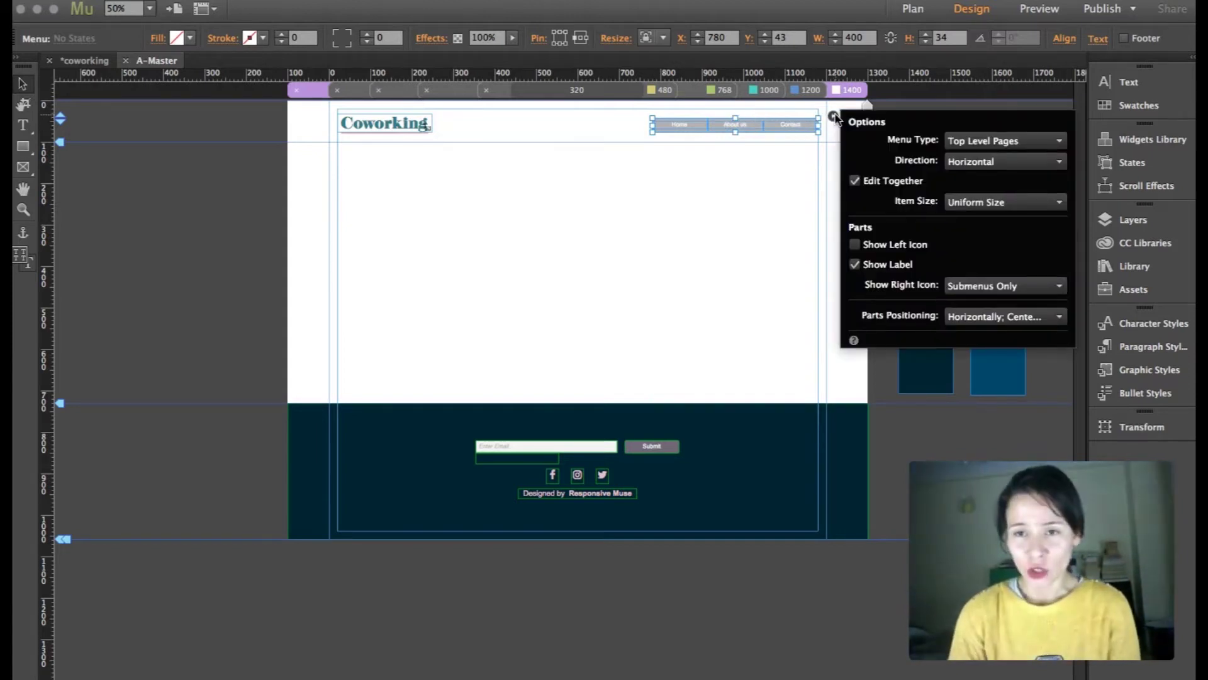
click(1001, 141)
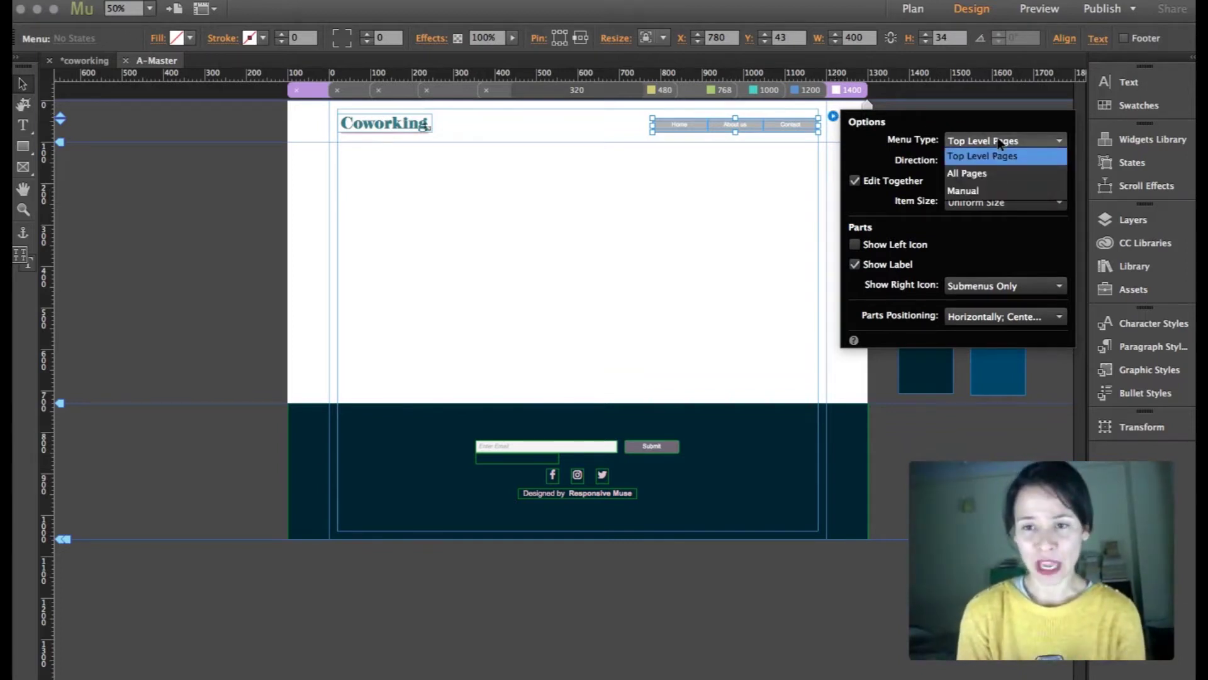
click(910, 146)
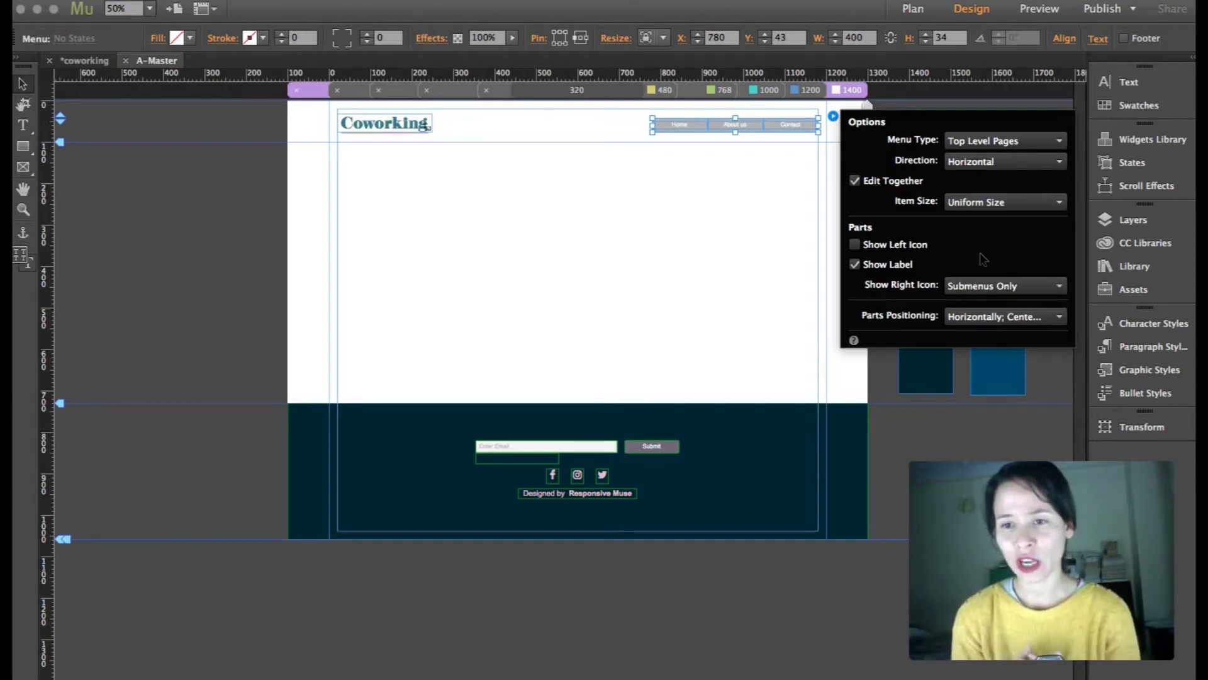
click(983, 316)
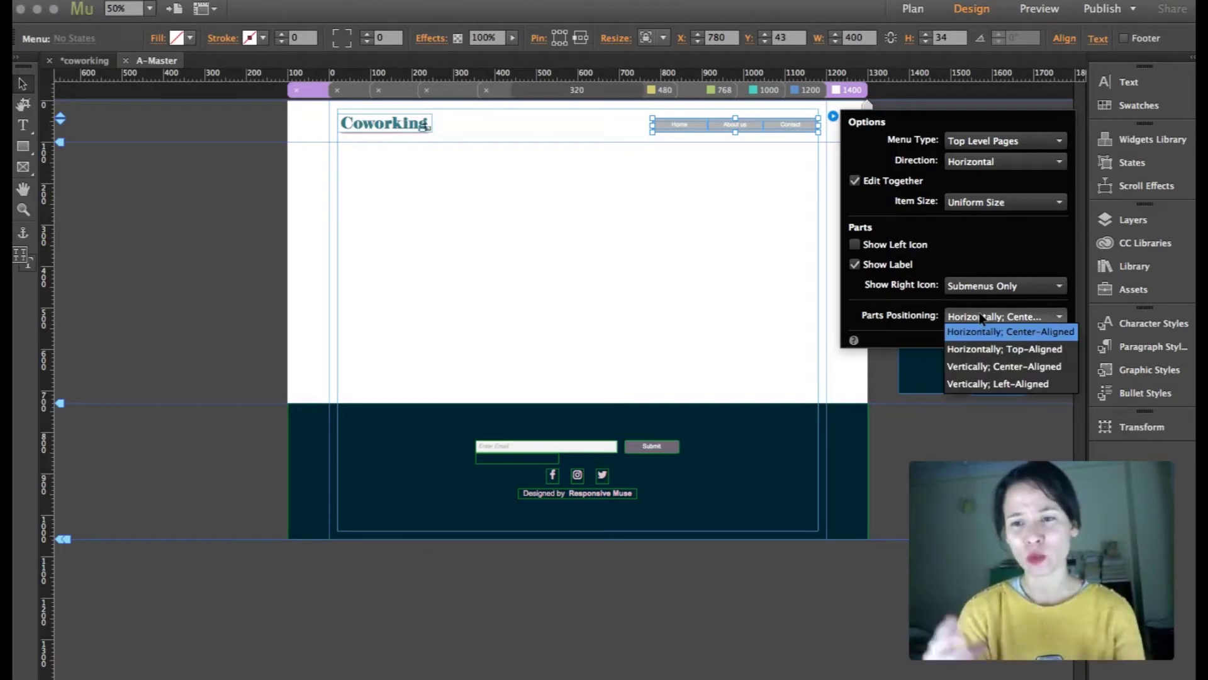
click(968, 245)
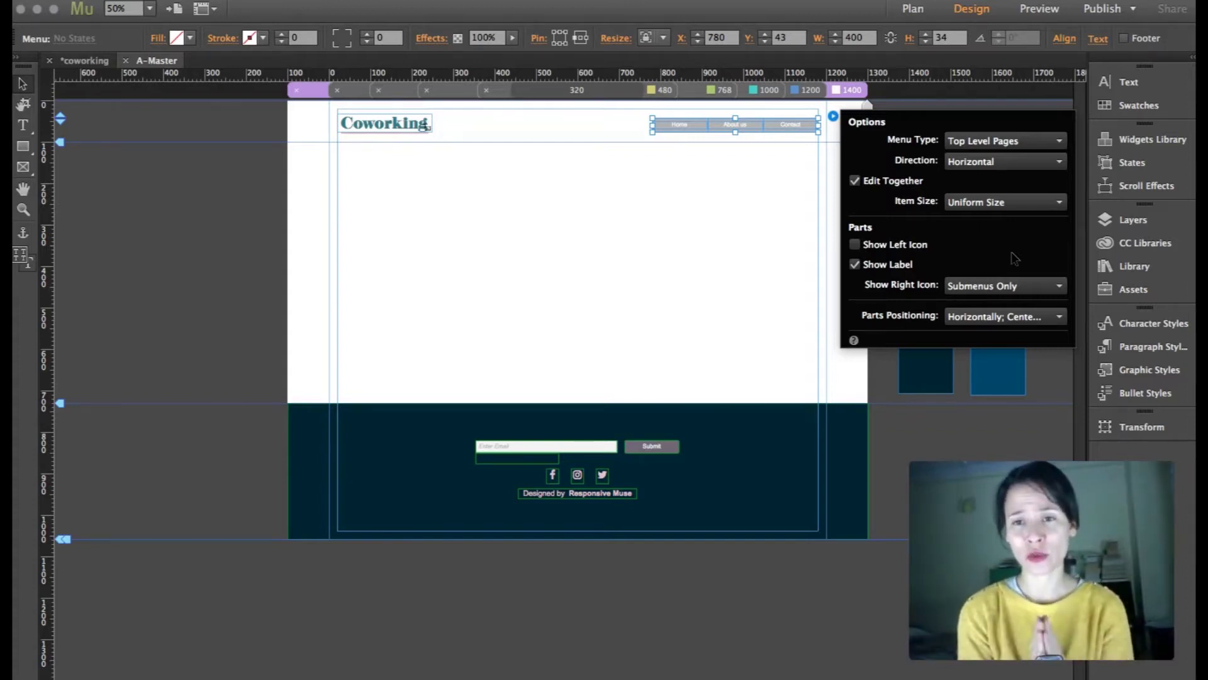
click(699, 262)
Select the Home item inside the header menu and inspect its fill colour settings.
click(24, 209)
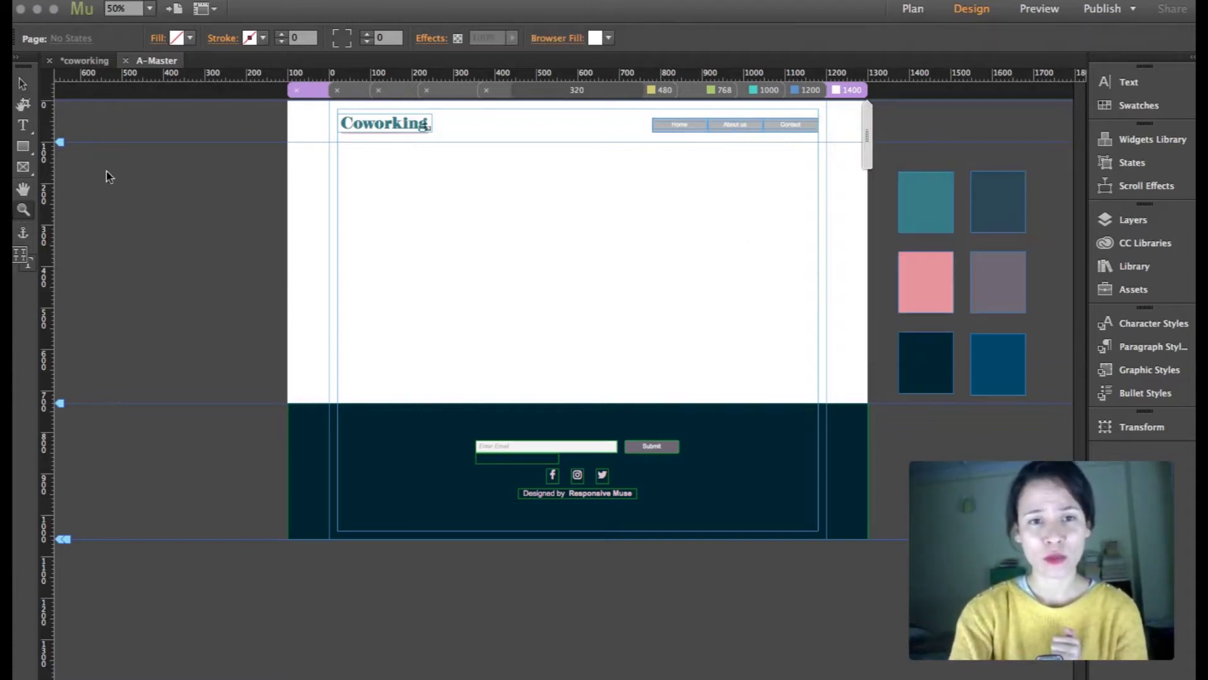
click(759, 130)
click(477, 232)
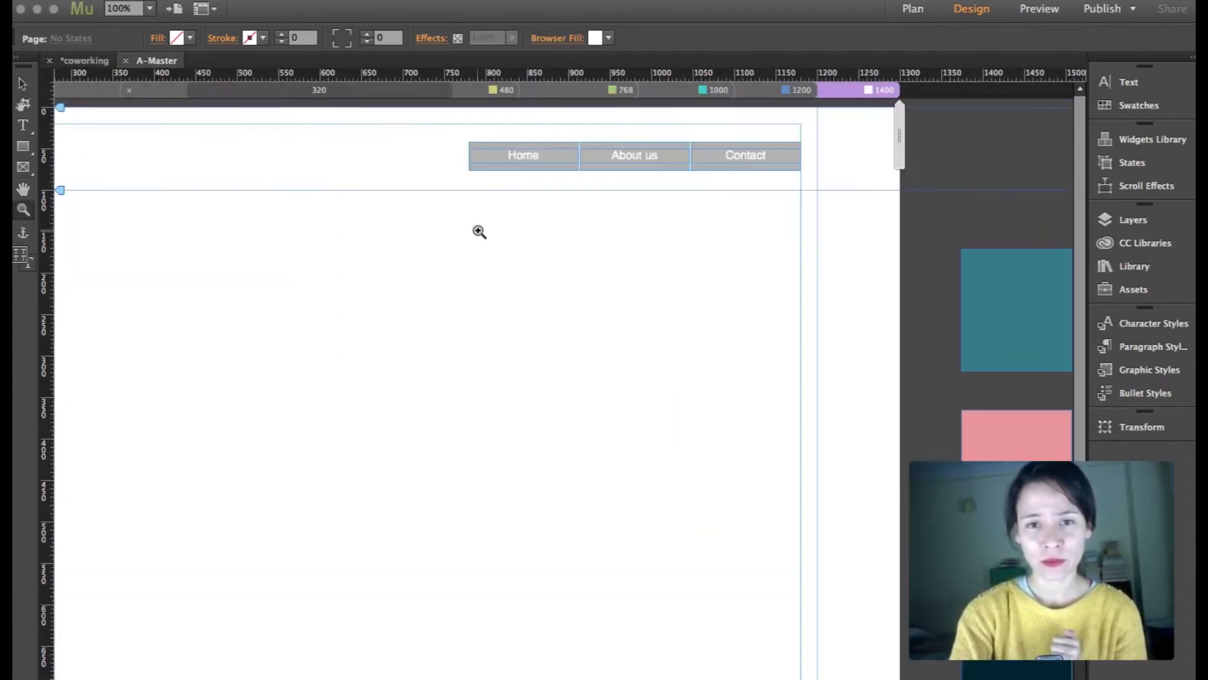
click(683, 216)
scroll(682, 215, left, 5)
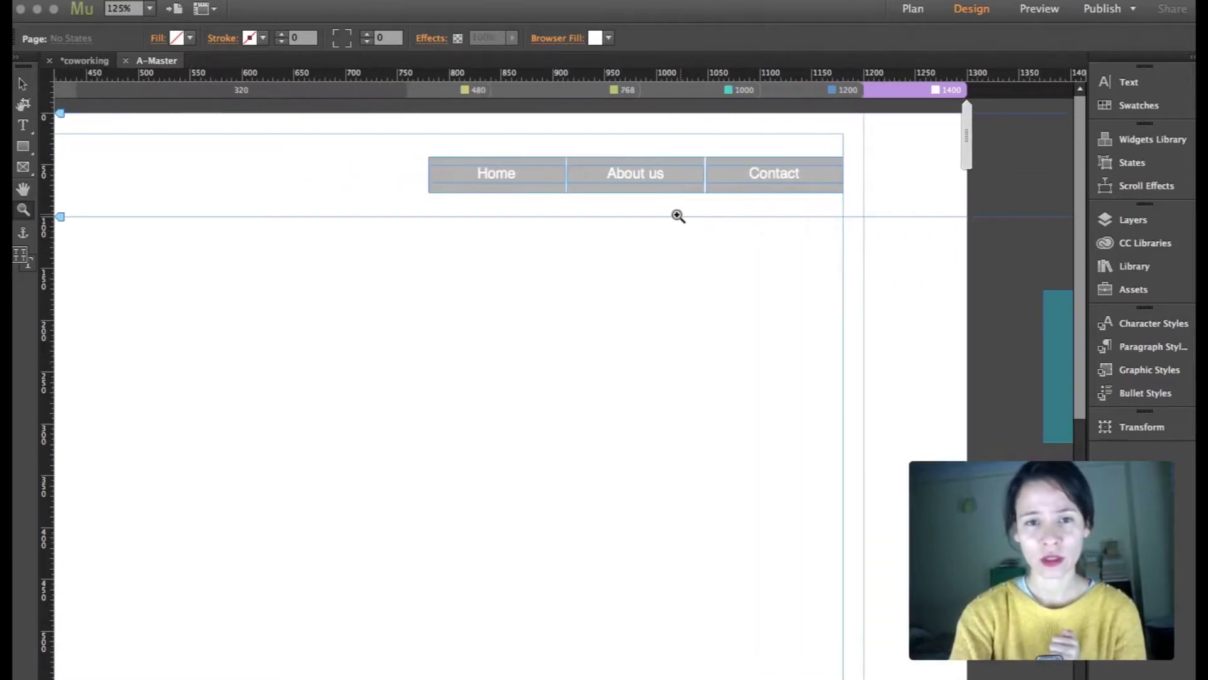
click(24, 85)
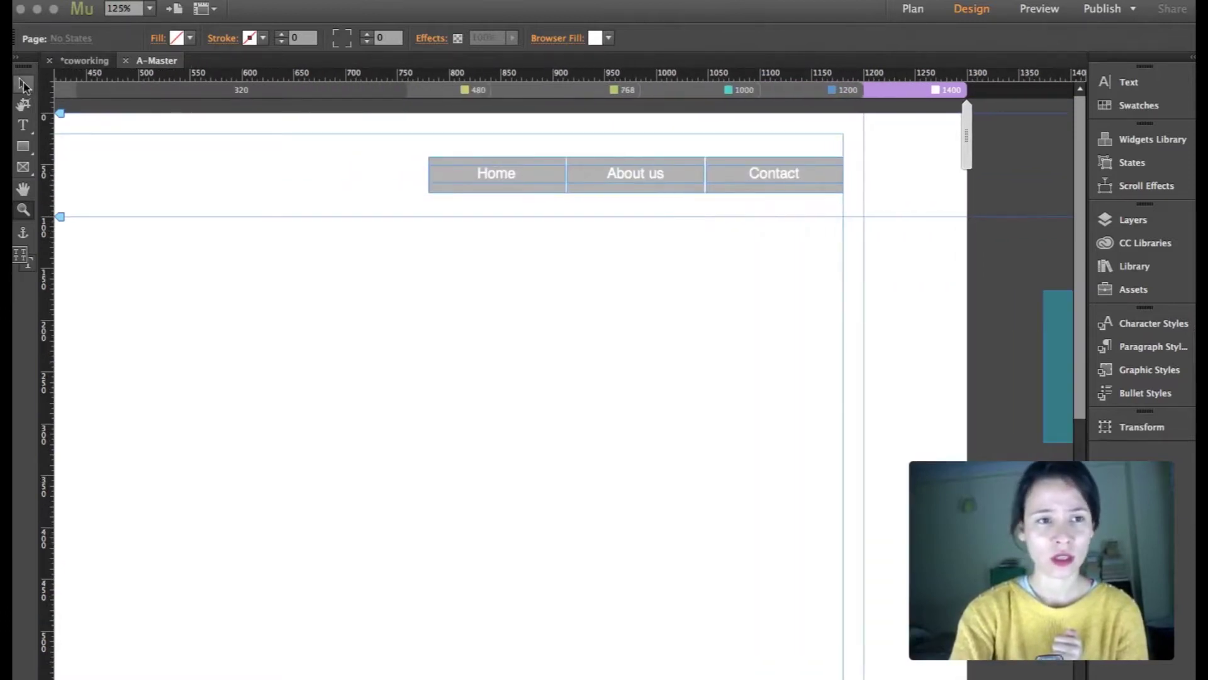
click(516, 171)
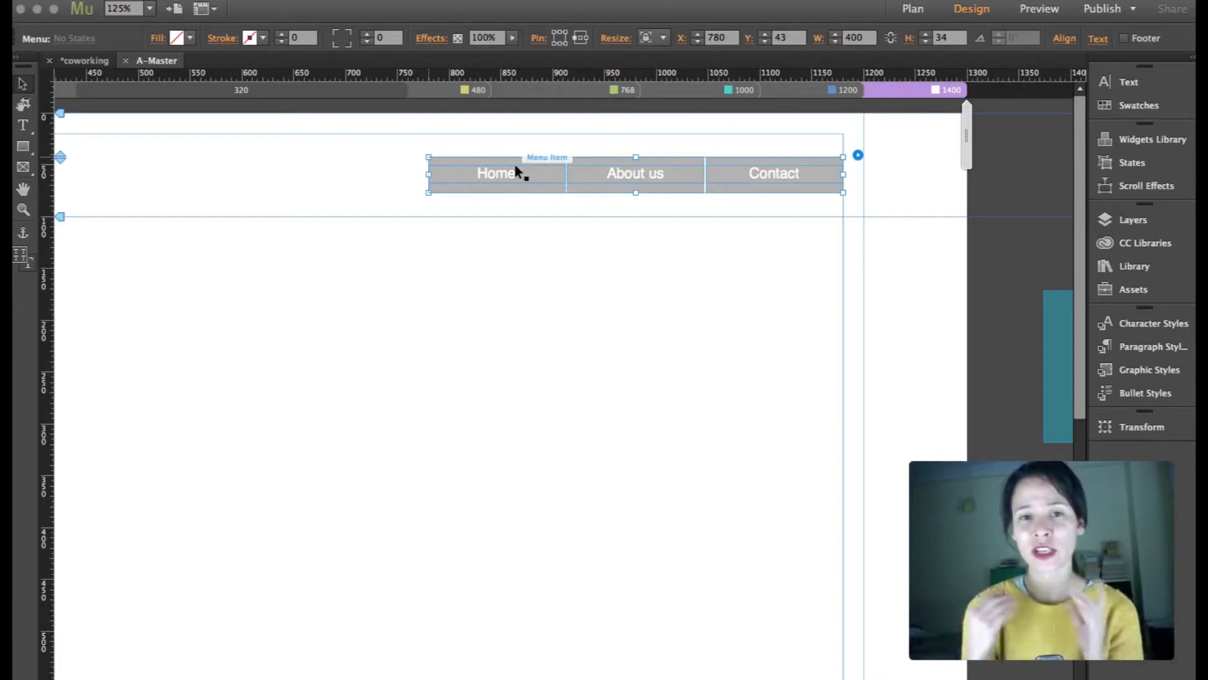
click(515, 168)
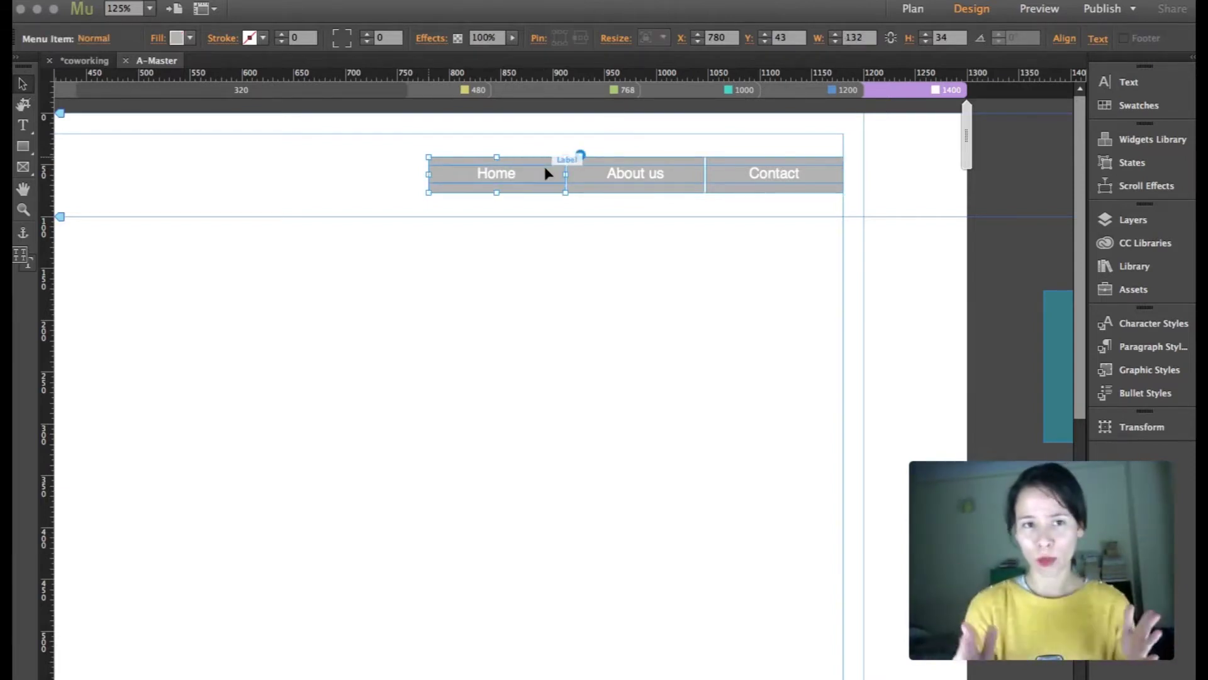
click(190, 39)
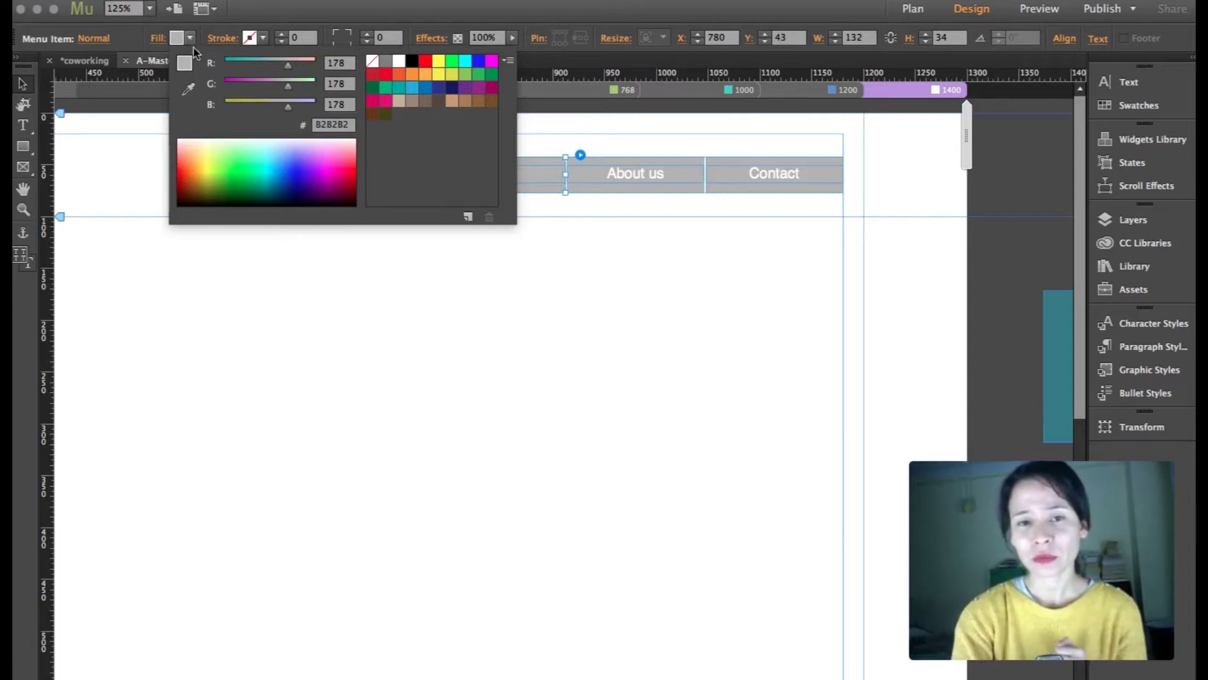
click(349, 319)
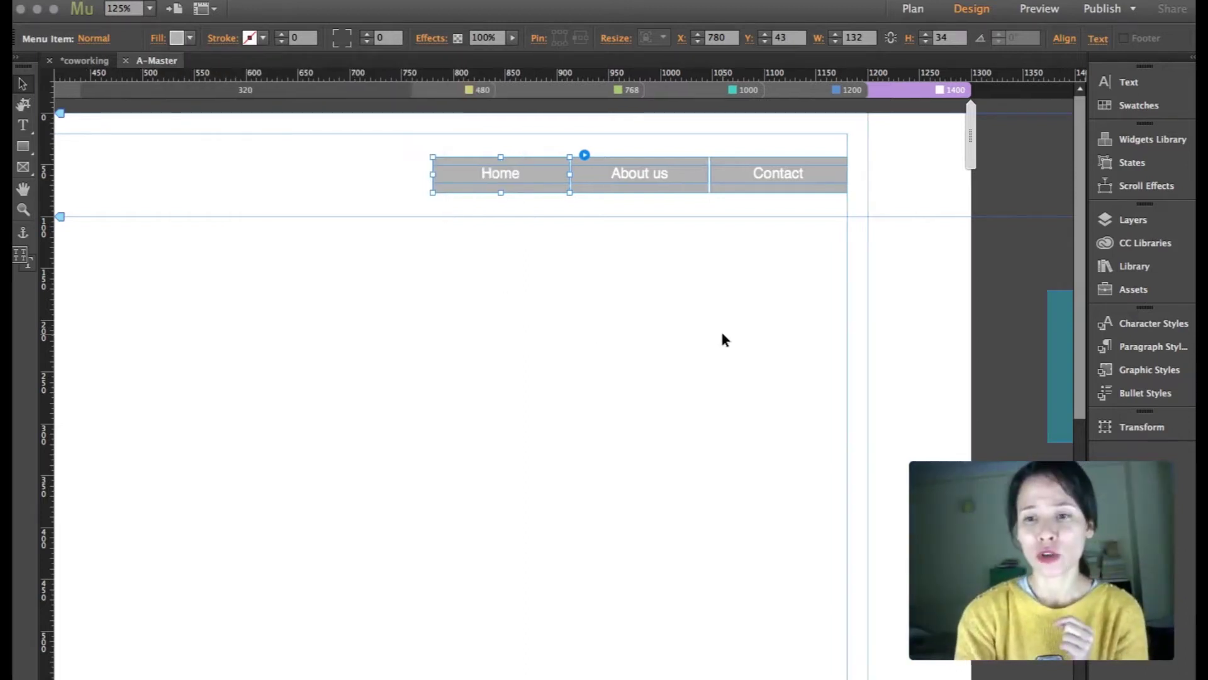
Copy the hex code of the teal palette rectangle's fill colour.
scroll(720, 330, right, 5)
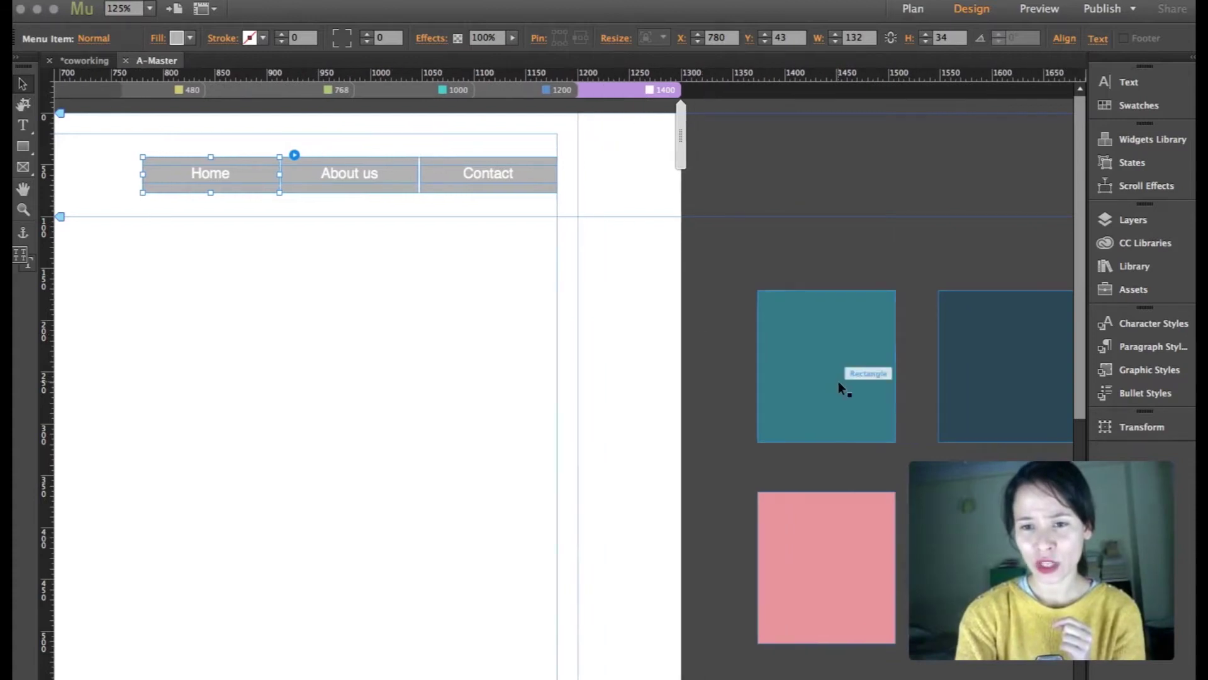
click(839, 382)
scroll(444, 285, left, 10)
scroll(444, 285, right, 12)
scroll(445, 285, right, 4)
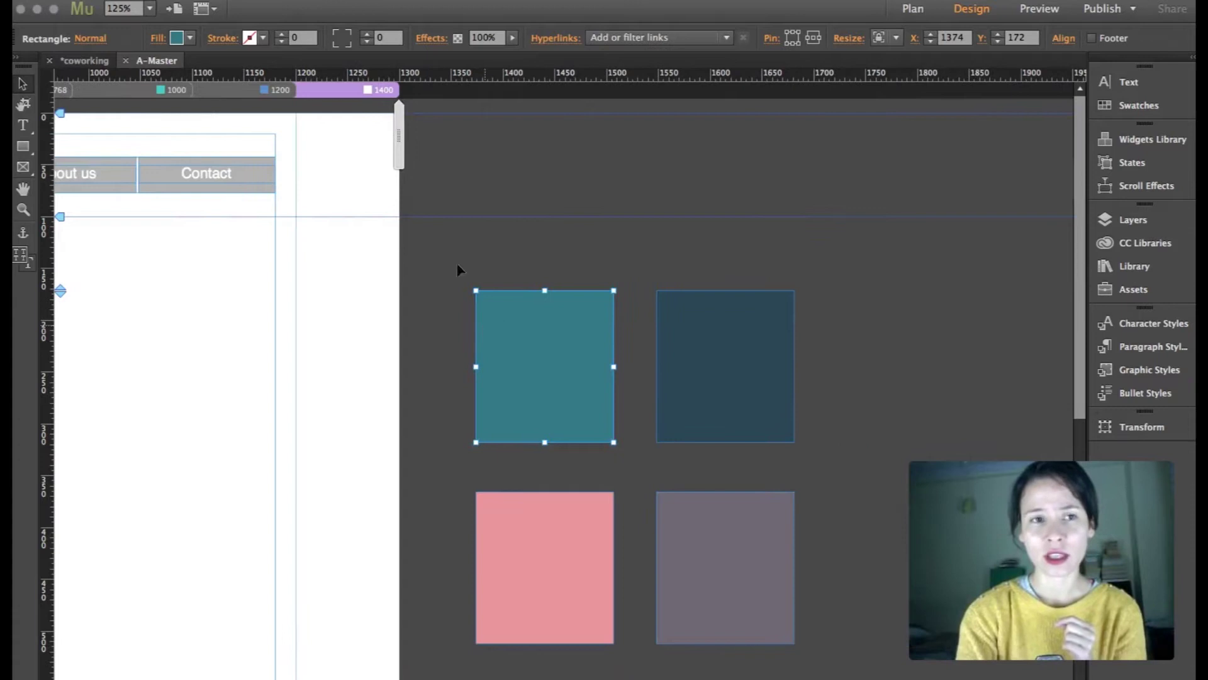
click(190, 38)
drag(356, 125, 286, 129)
click(627, 148)
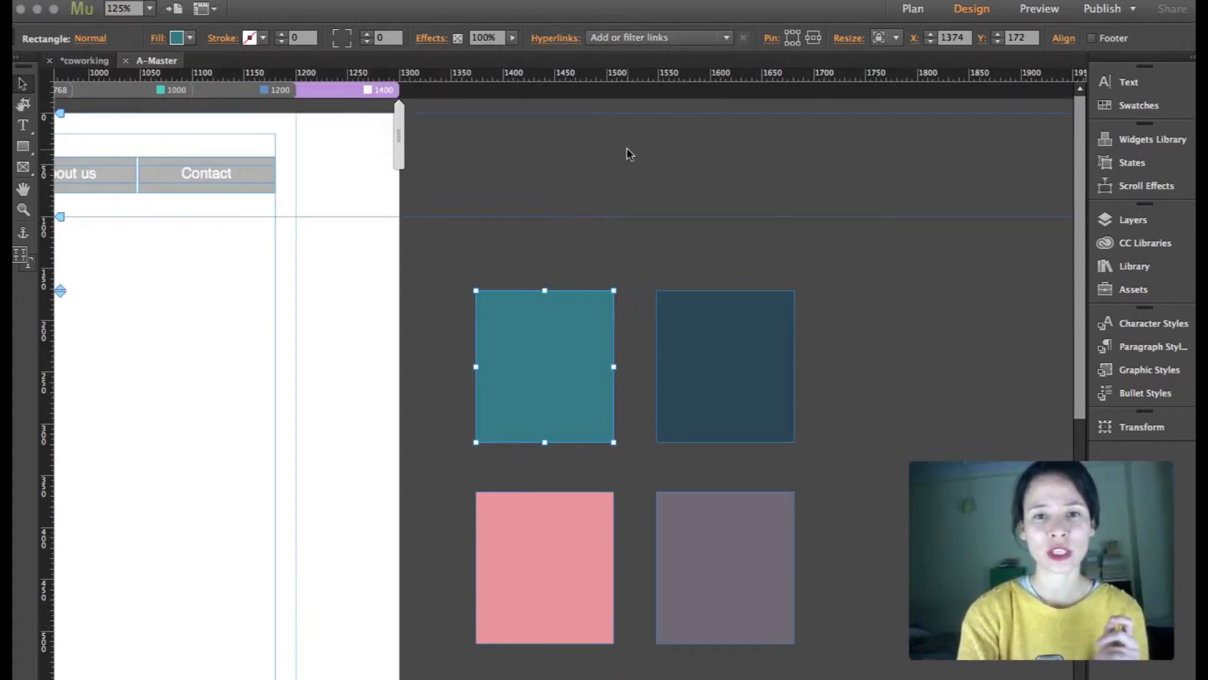
Set the text colour of the header menu's Home label to hex 397B87.
scroll(627, 148, left, 8)
scroll(627, 154, left, 4)
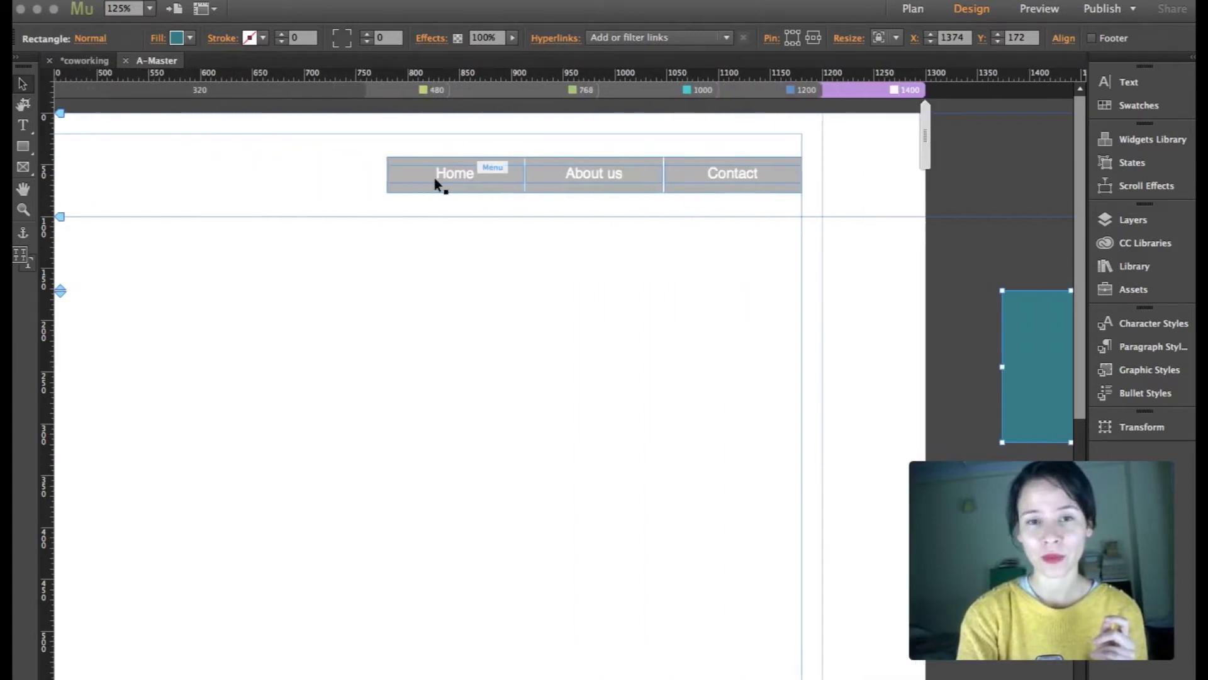
click(456, 178)
click(456, 177)
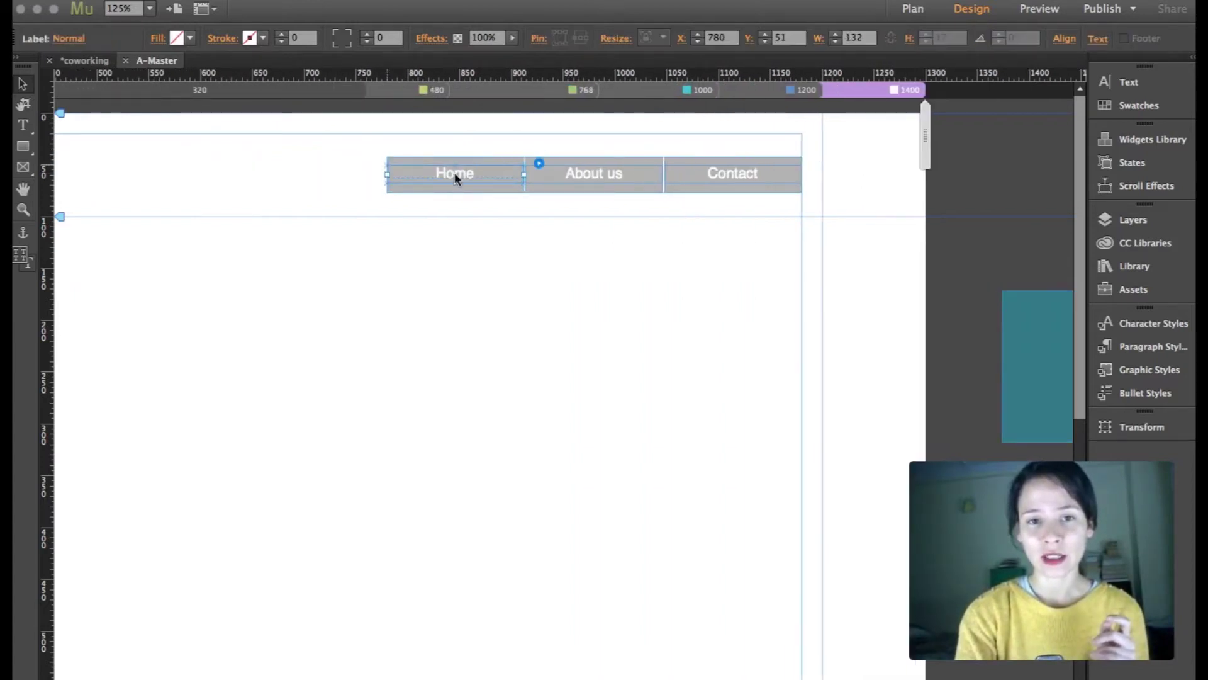
click(457, 176)
double_click(478, 178)
key(Escape)
click(23, 84)
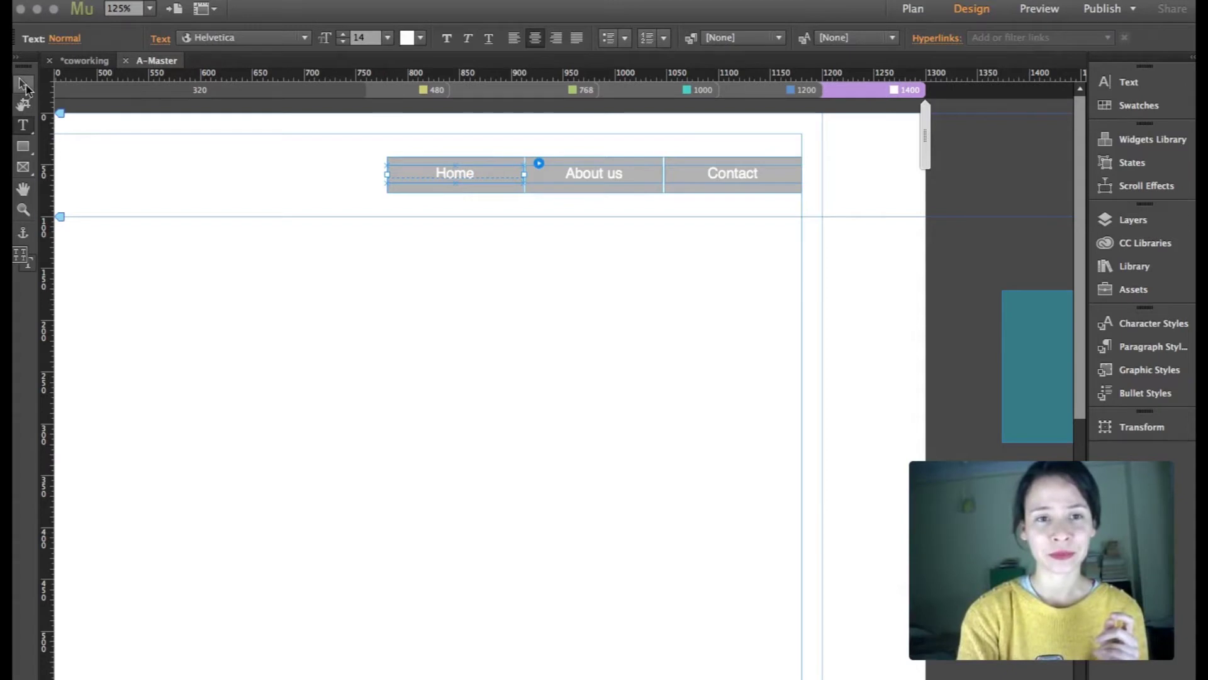
click(456, 167)
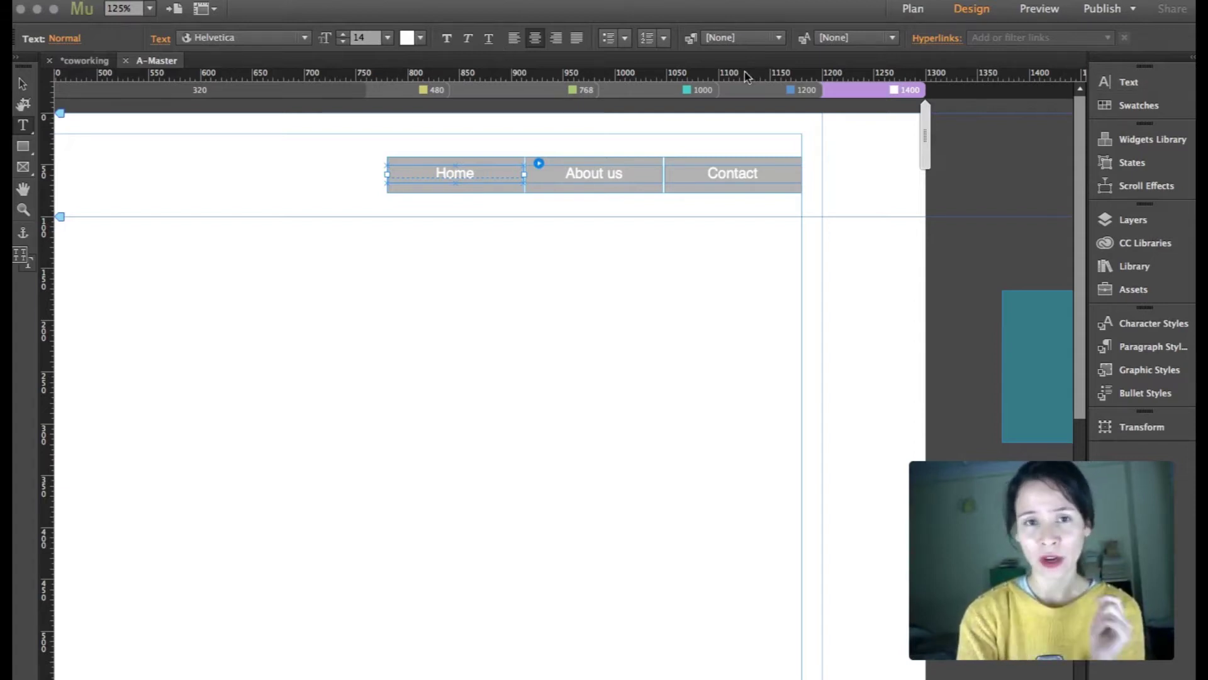
click(414, 39)
click(566, 125)
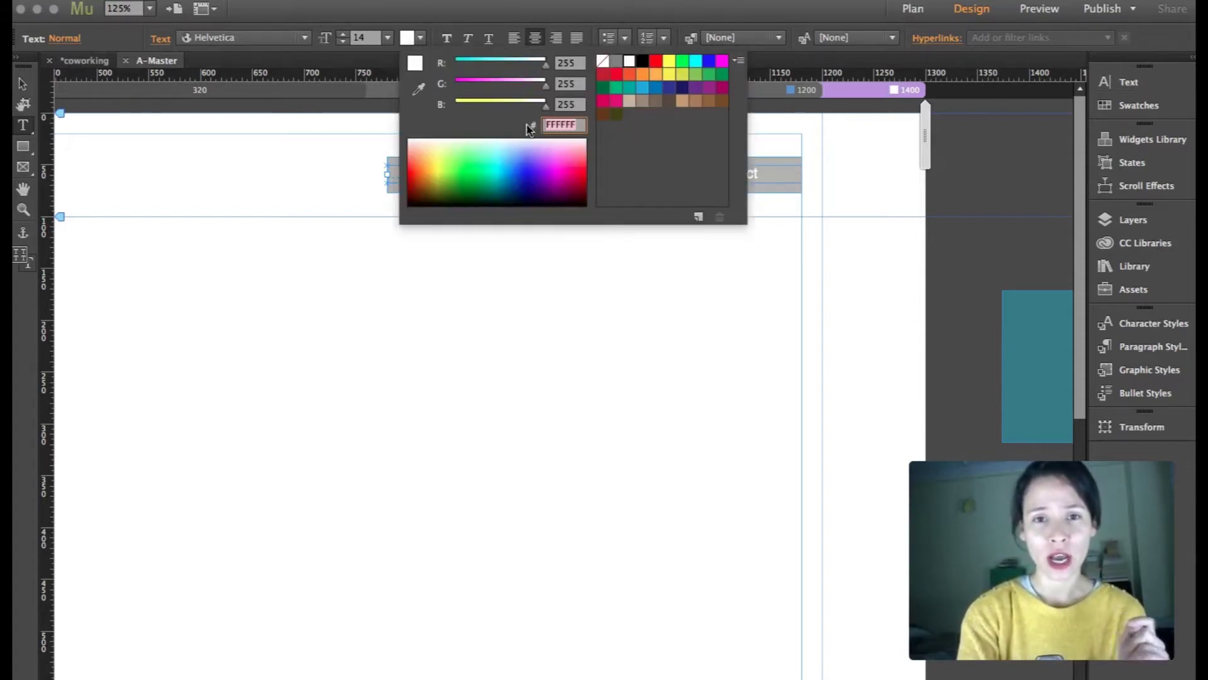
text(397887)
key(Return)
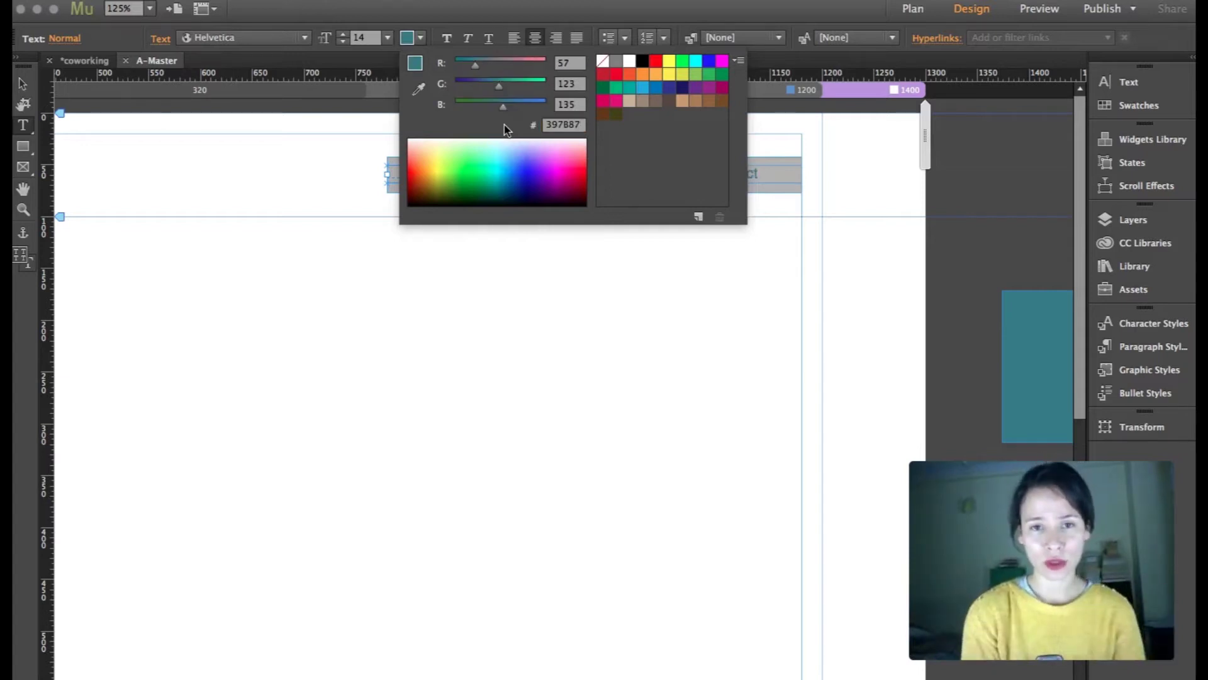
Increase the font size of the header menu's Home label to 18.
click(580, 402)
click(22, 83)
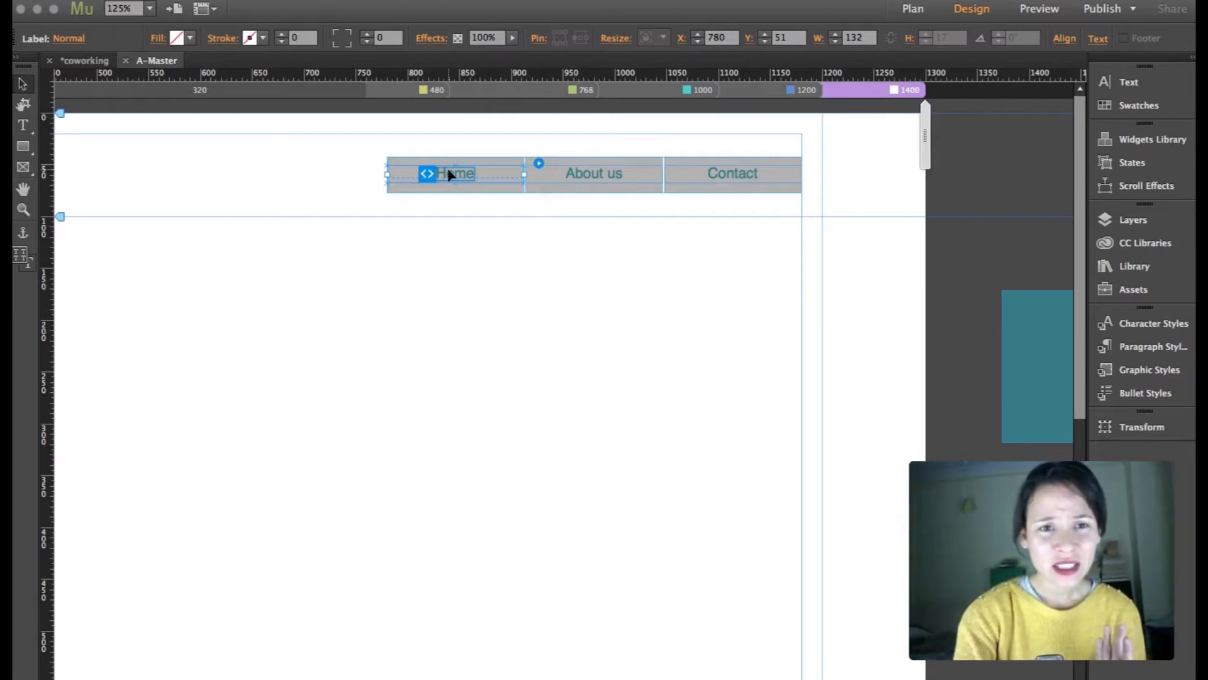
key(t)
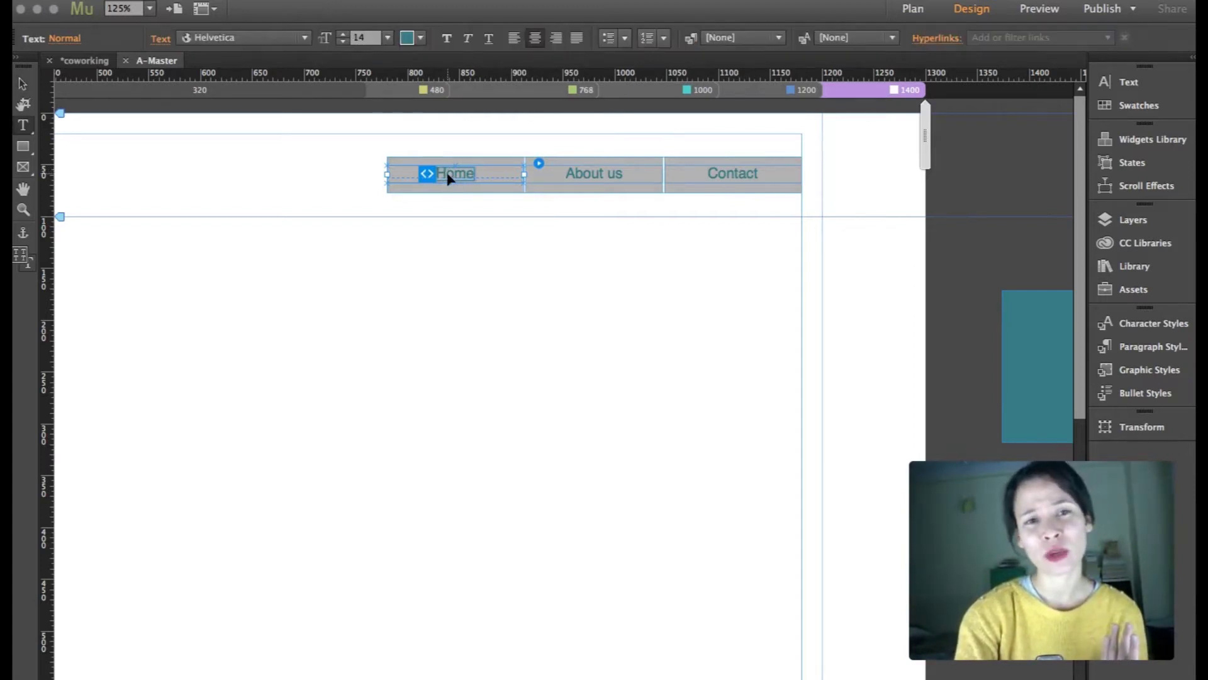
click(346, 36)
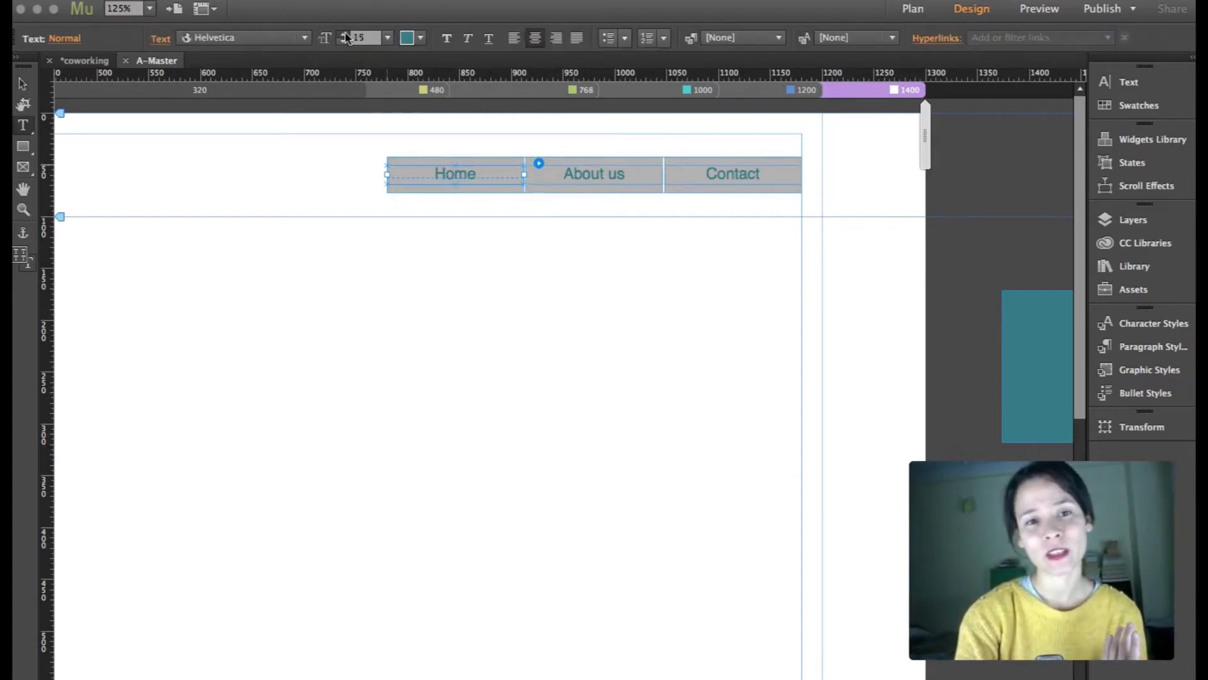
click(346, 35)
click(347, 36)
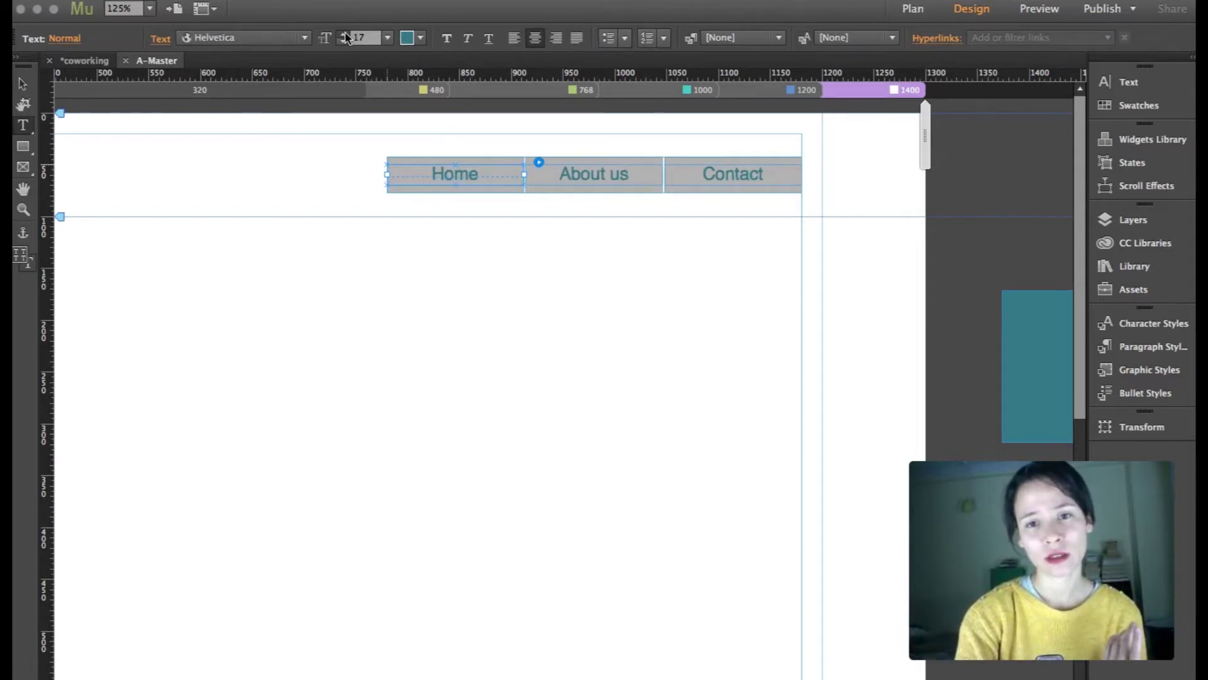
click(346, 36)
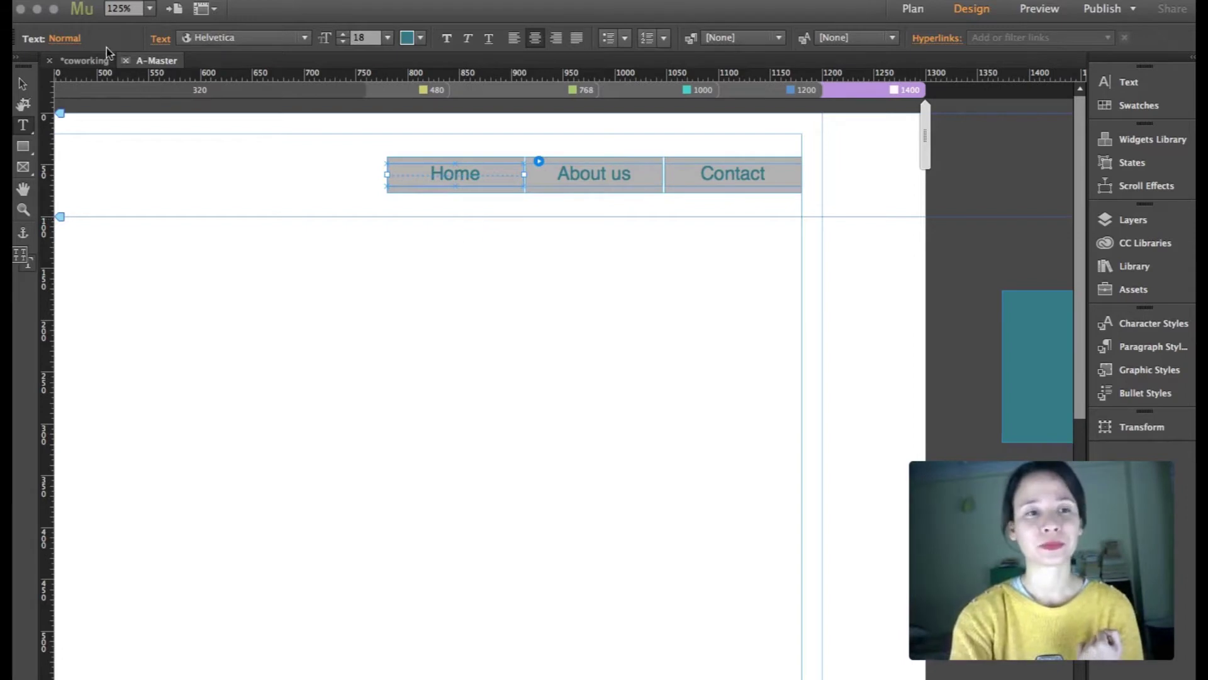
Widen the whole header menu to about 435 px by extending its Home end outward.
click(22, 84)
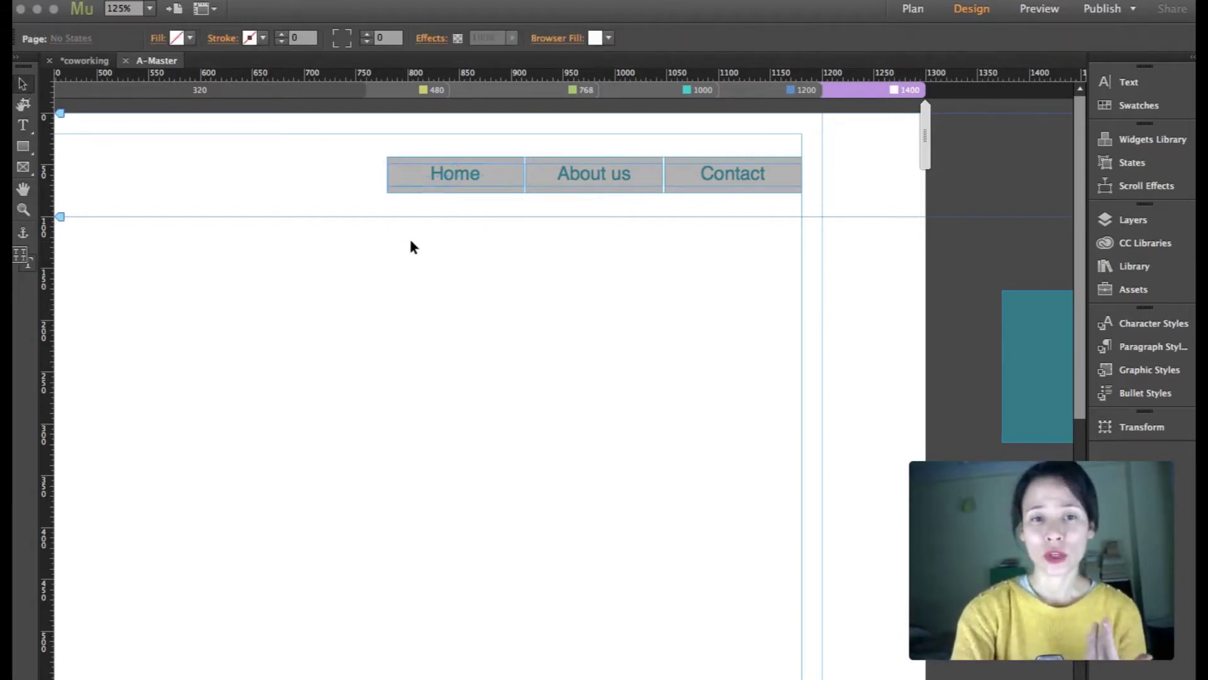
click(406, 181)
drag(387, 175, 351, 177)
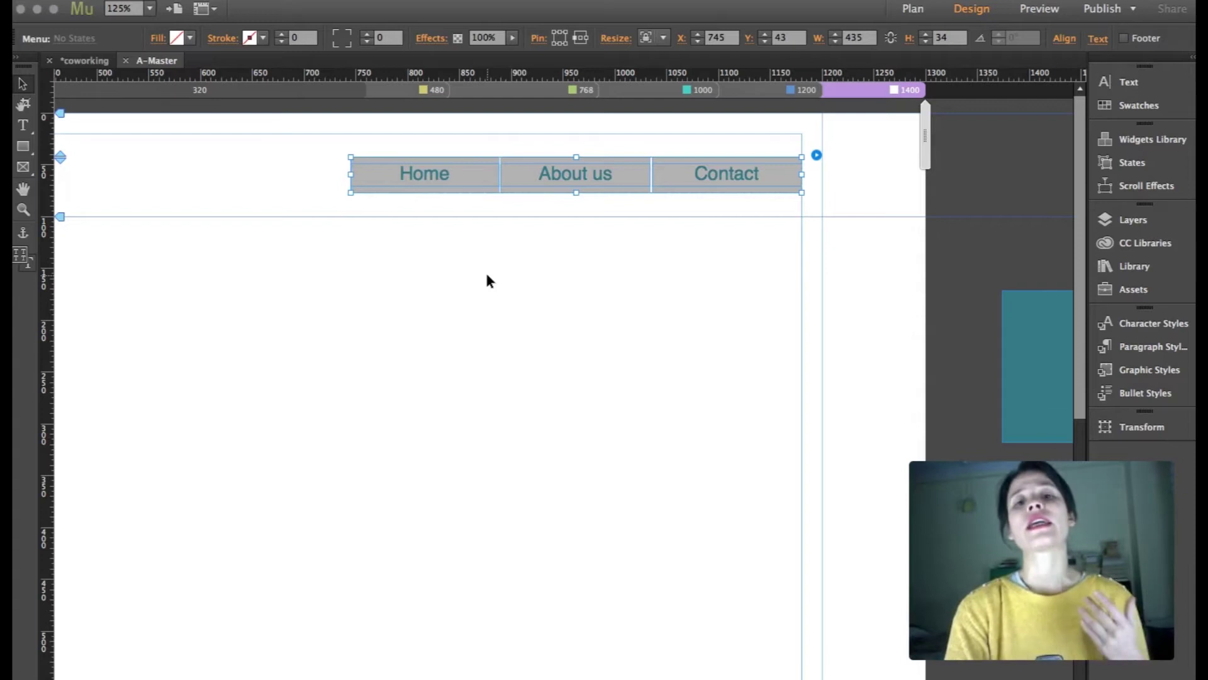
Remove the fill from the Home menu item's Normal state by setting it to none.
click(478, 161)
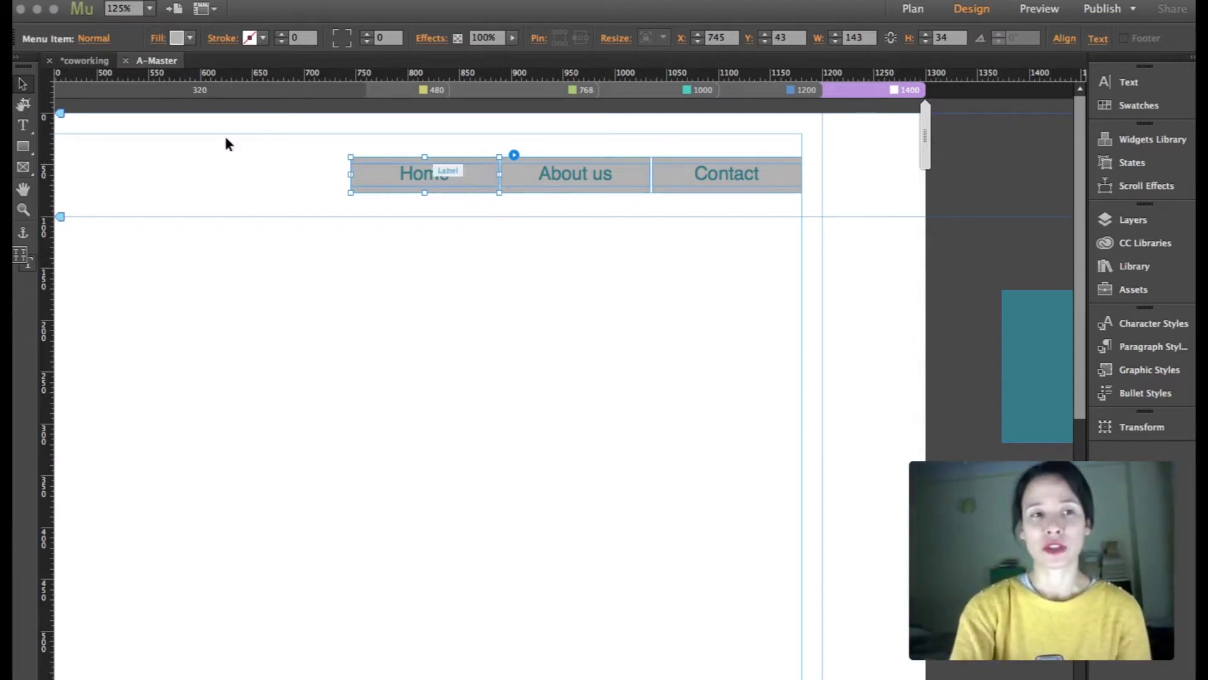
click(191, 38)
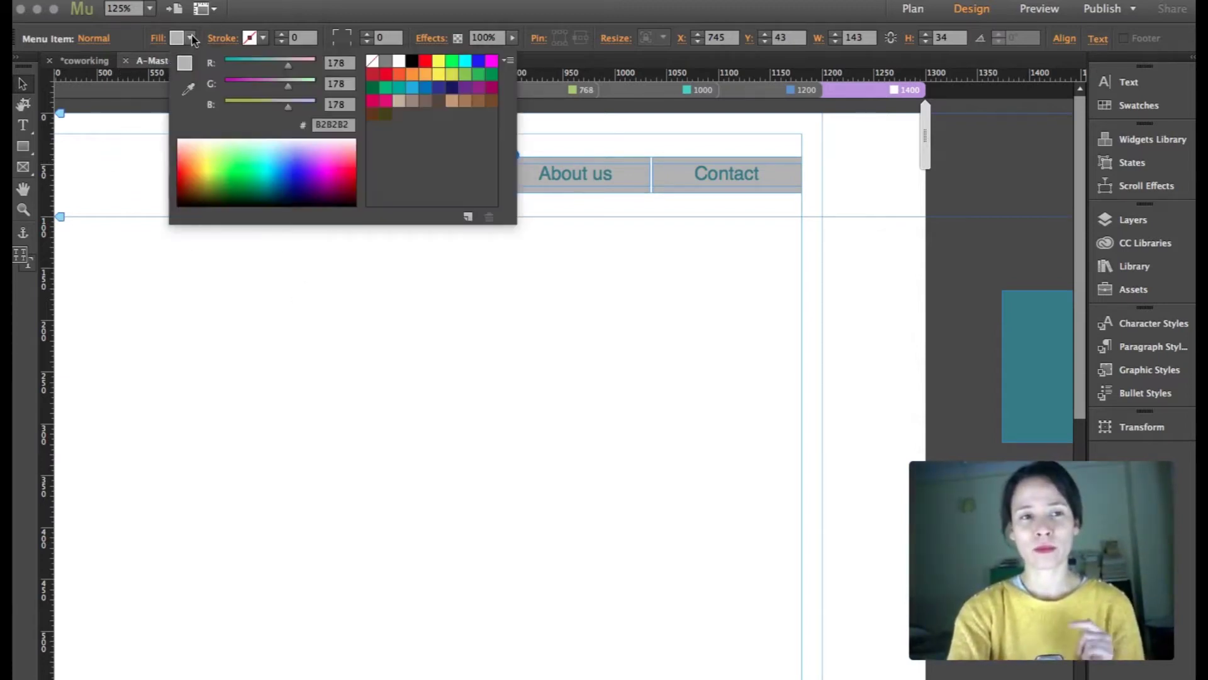
click(371, 62)
click(490, 316)
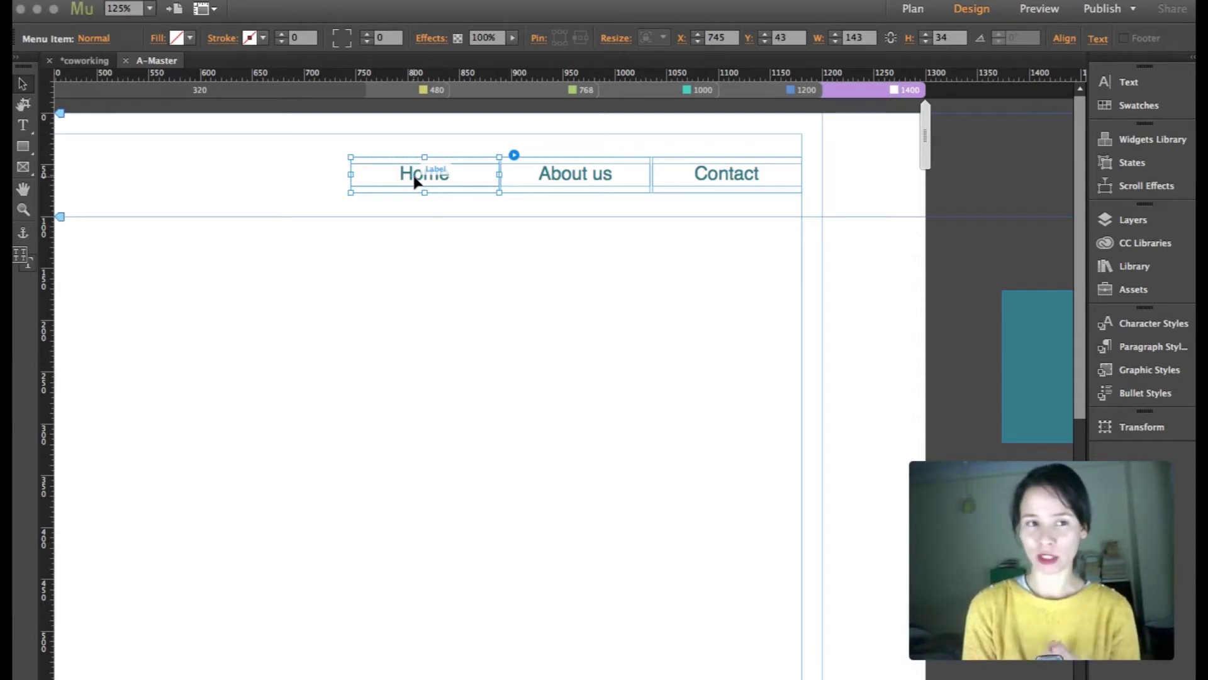
Set the Home menu item's fill to none for the Rollover state.
click(101, 40)
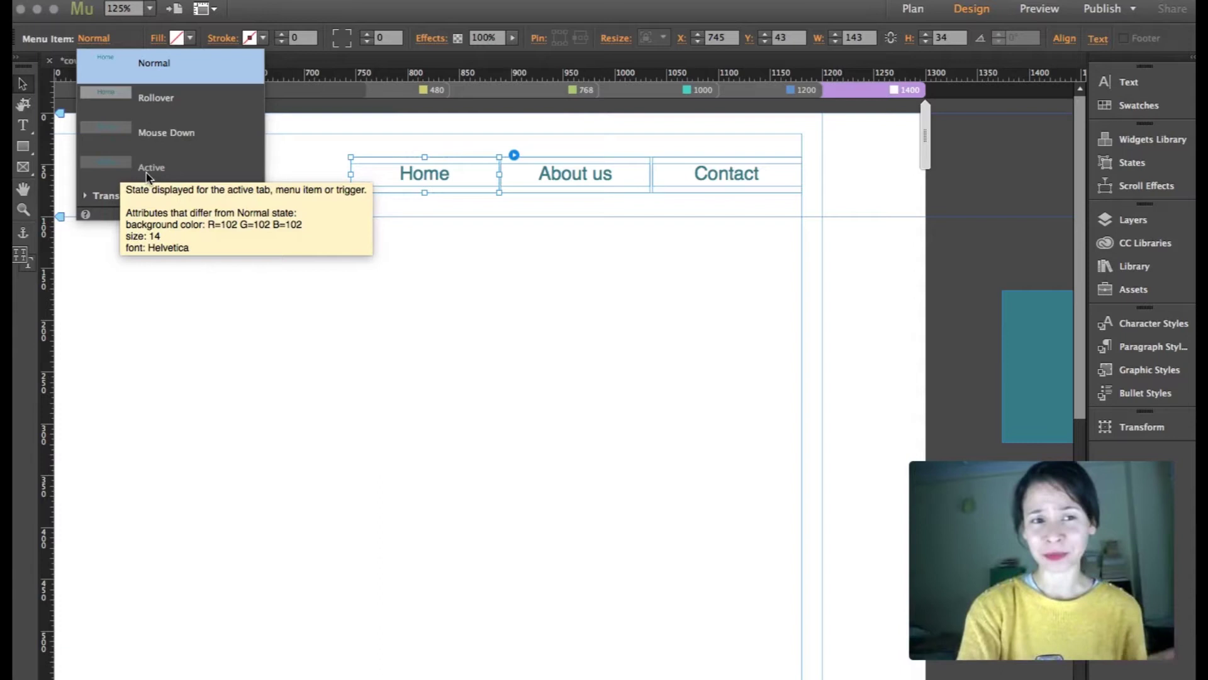
click(160, 104)
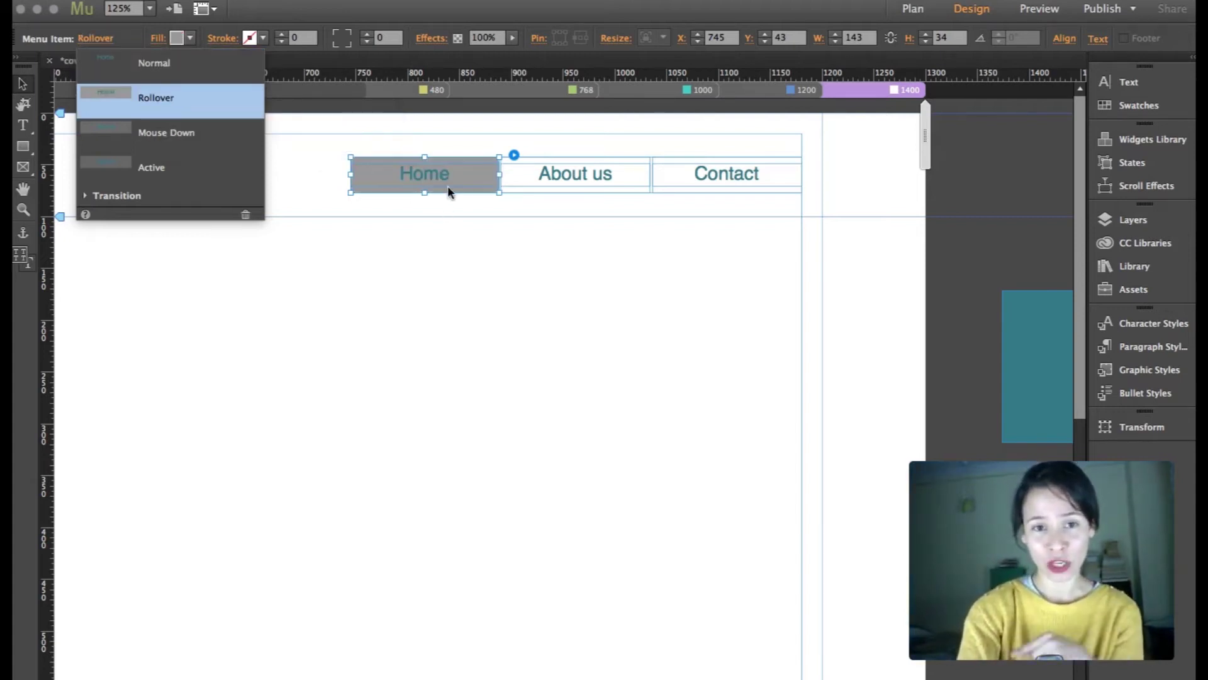
click(190, 38)
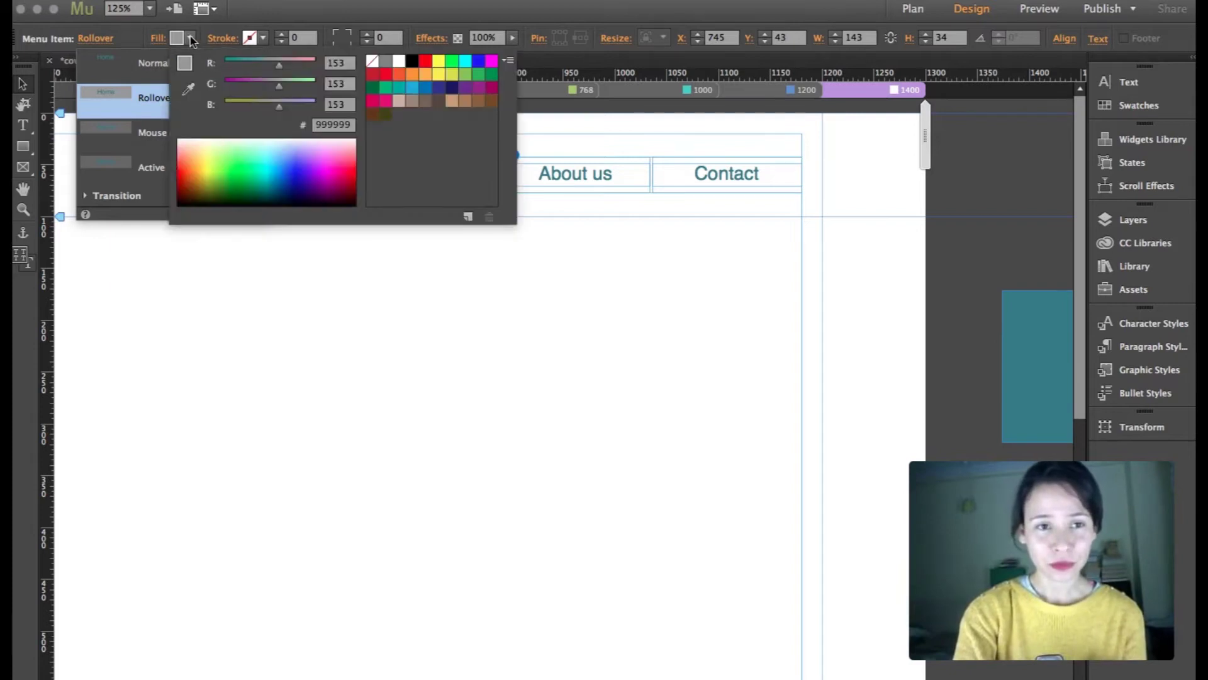
click(377, 65)
click(453, 343)
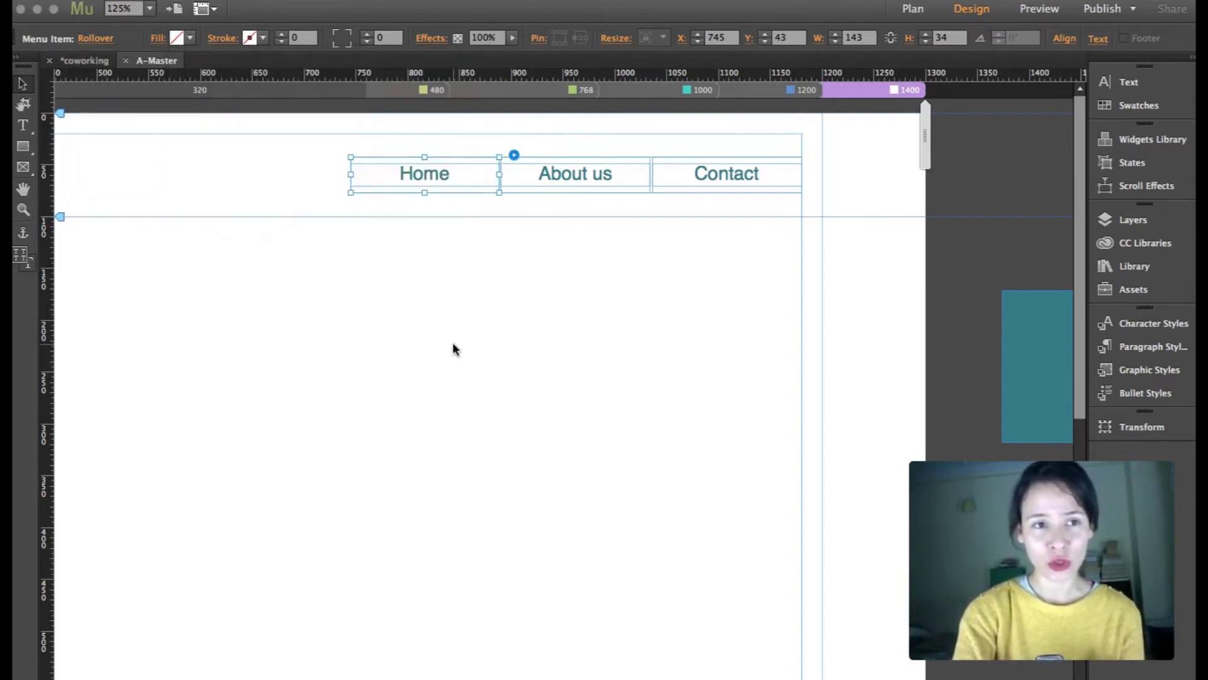
Set the Home menu item's fill to none for the Mouse Down state.
click(95, 38)
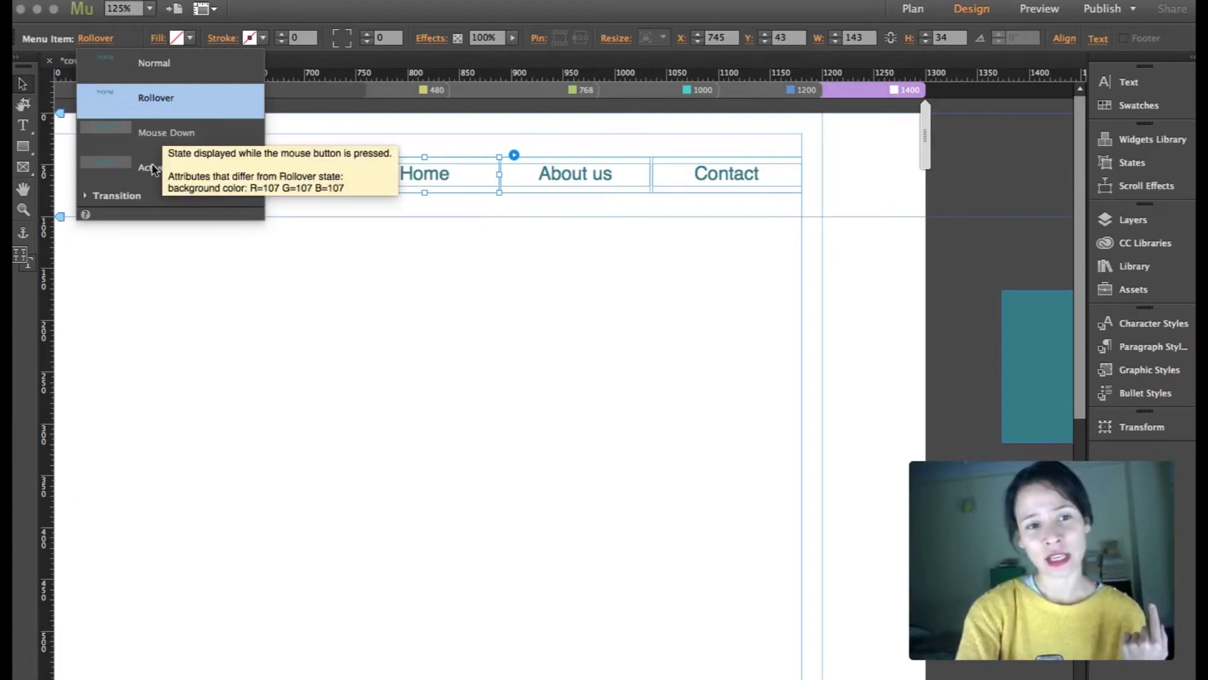
click(149, 135)
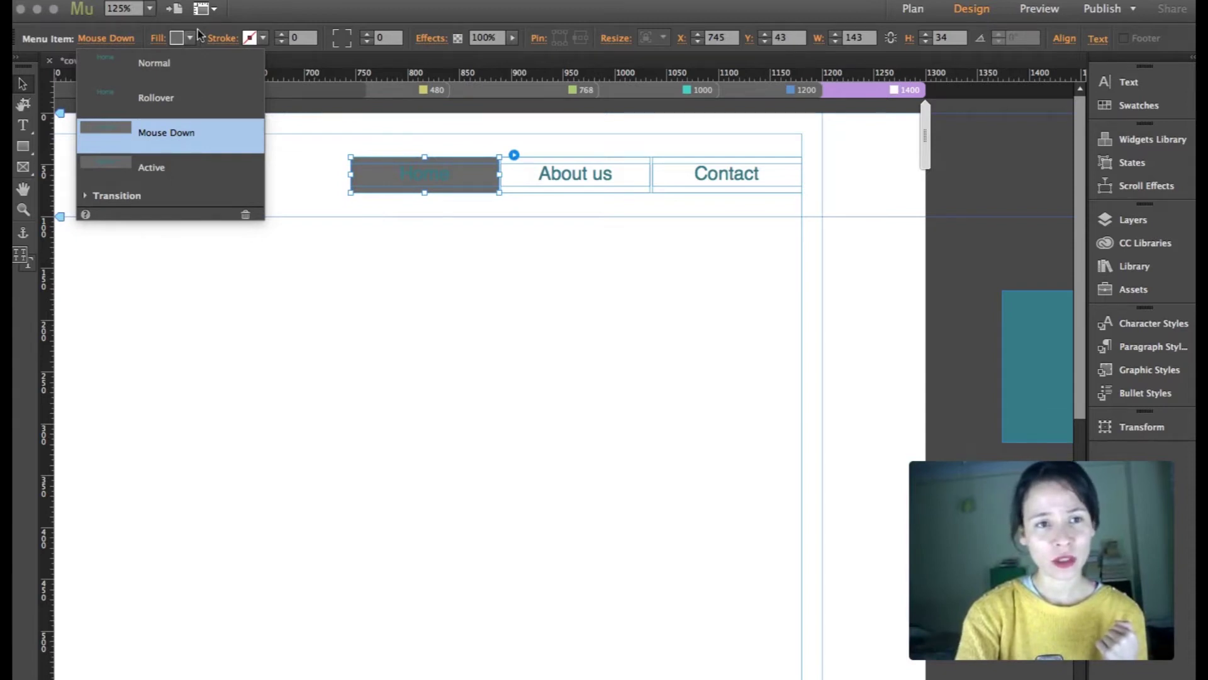
click(142, 98)
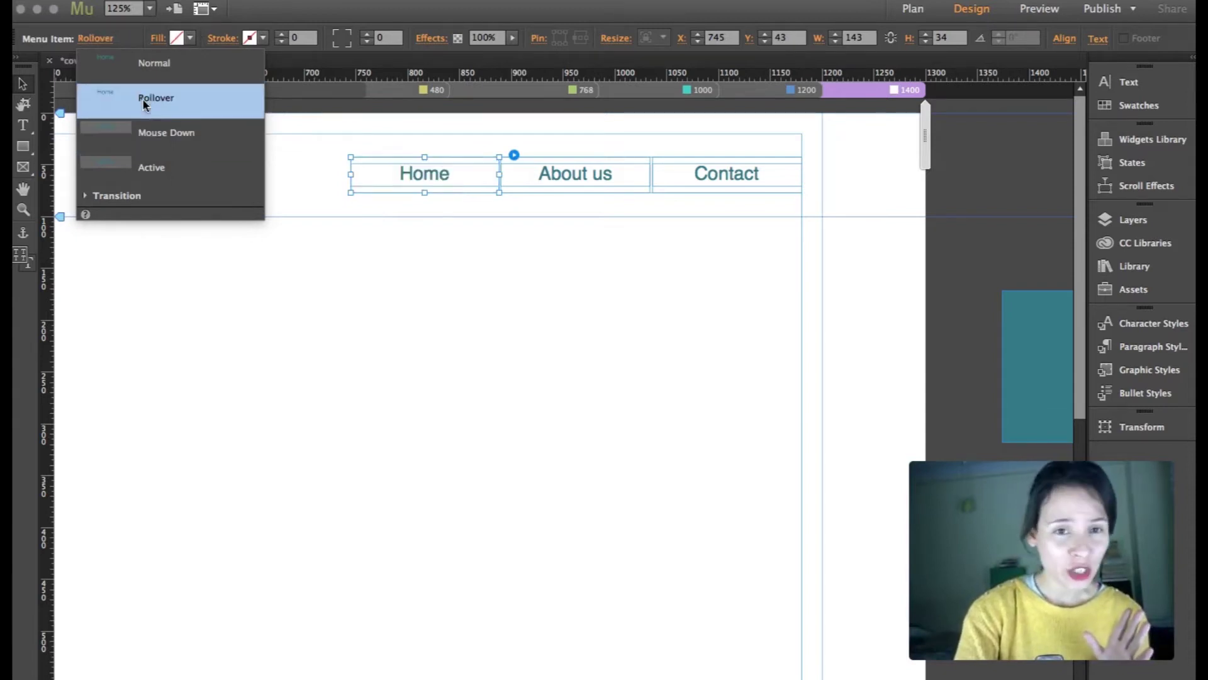
click(157, 134)
click(189, 37)
click(372, 61)
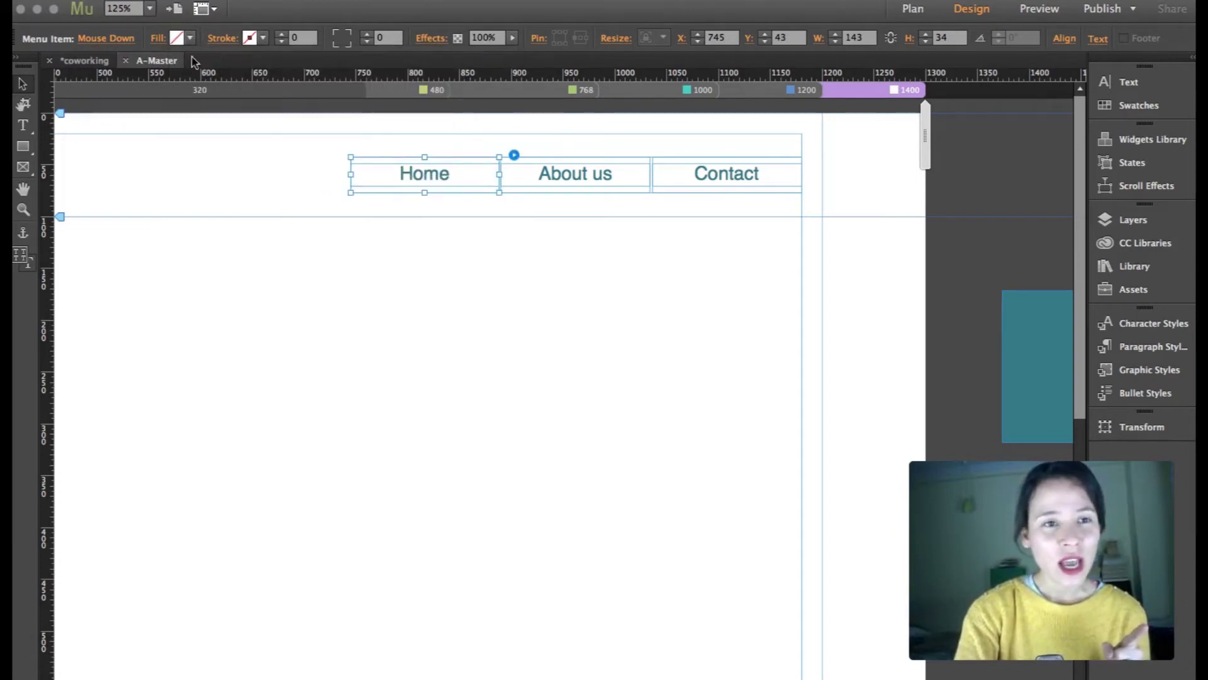
Give the Home menu item's Rollover state a fill of hex 397B87.
click(105, 39)
click(136, 100)
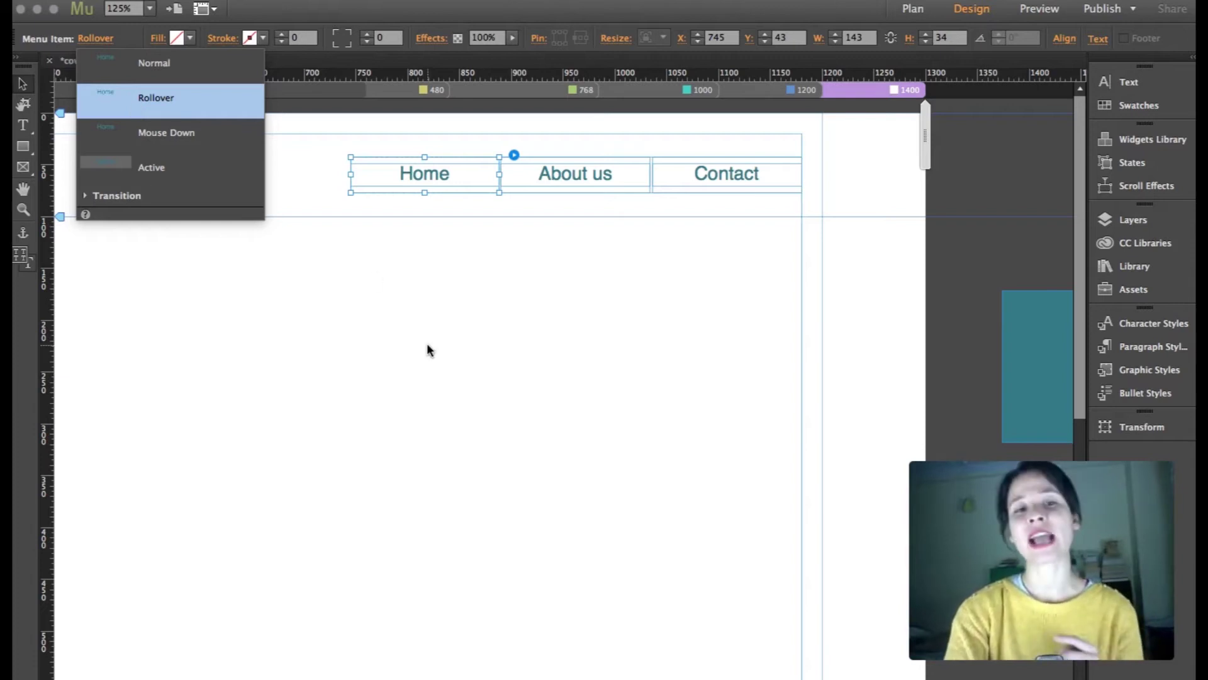
click(482, 174)
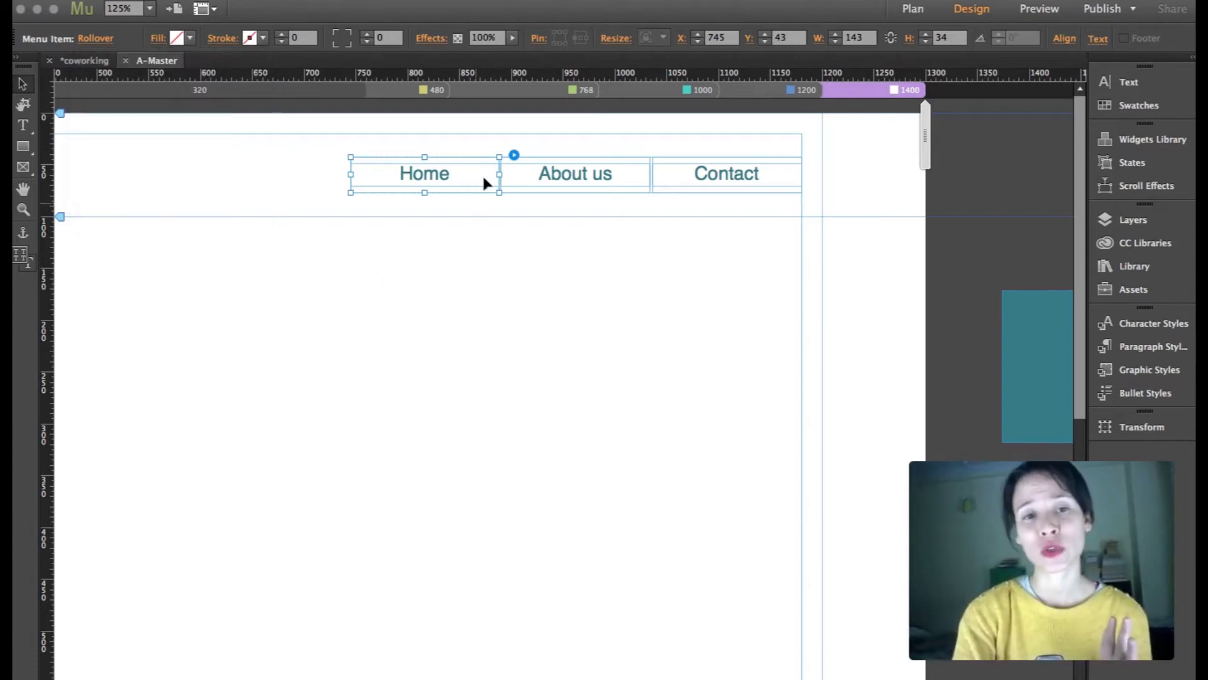
click(189, 38)
click(326, 126)
text(397B87)
key(Return)
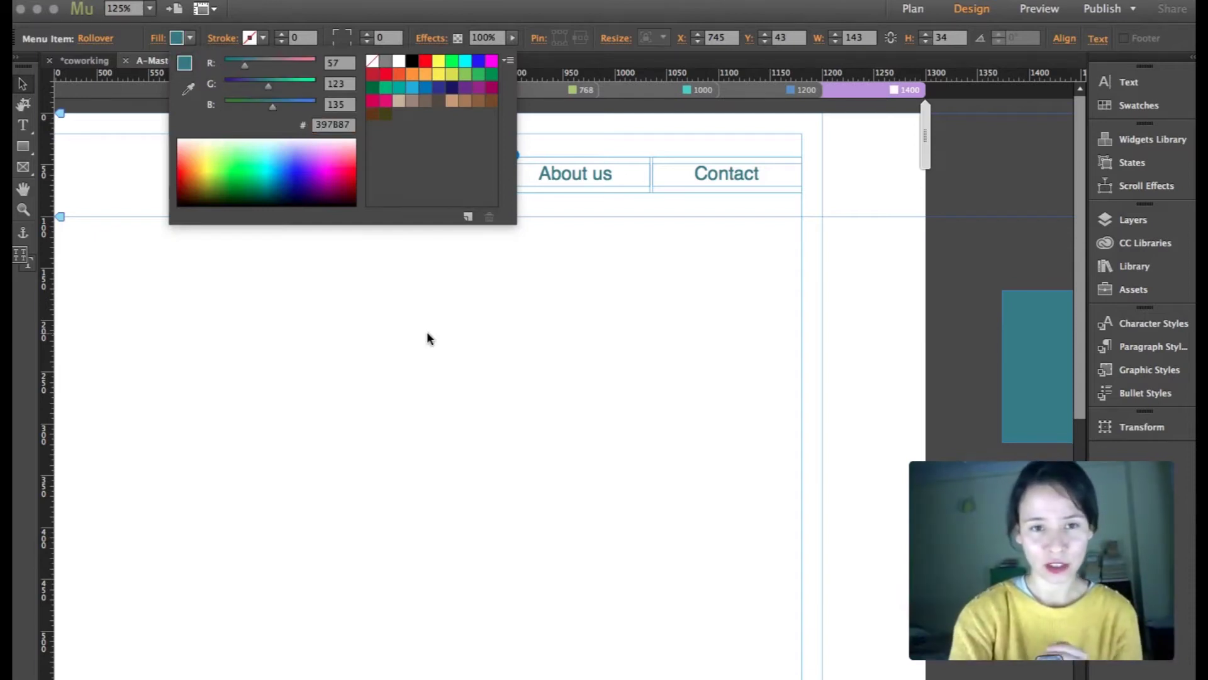
click(444, 379)
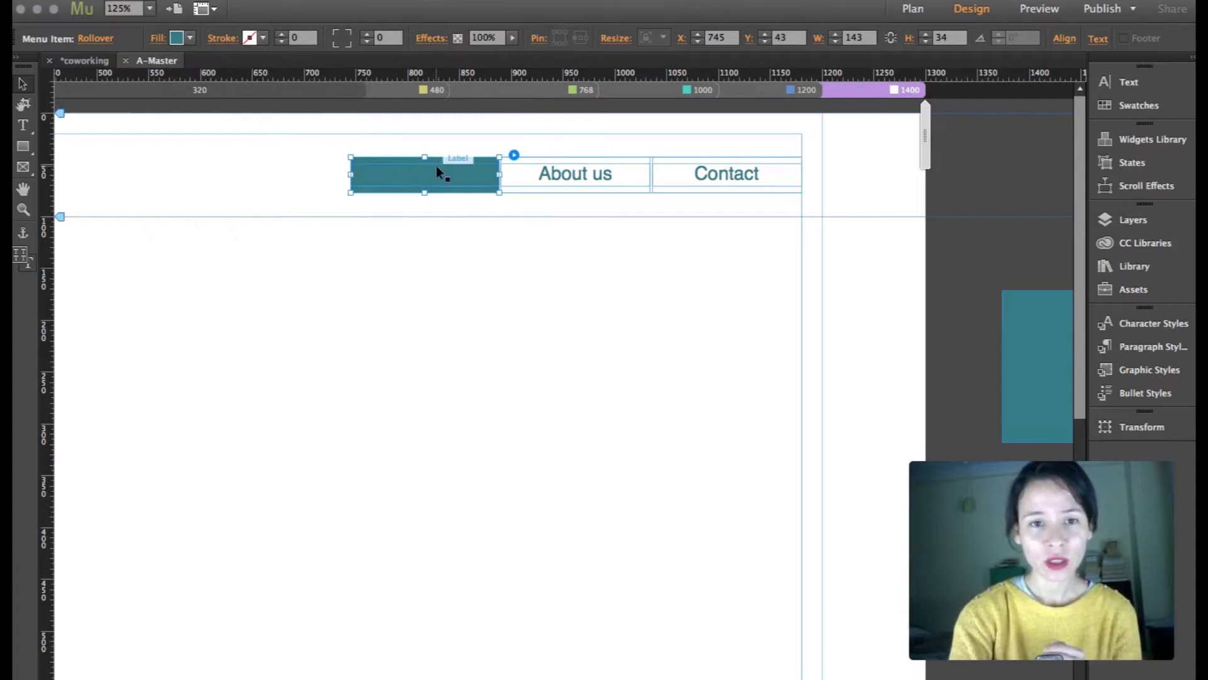
click(435, 168)
double_click(426, 176)
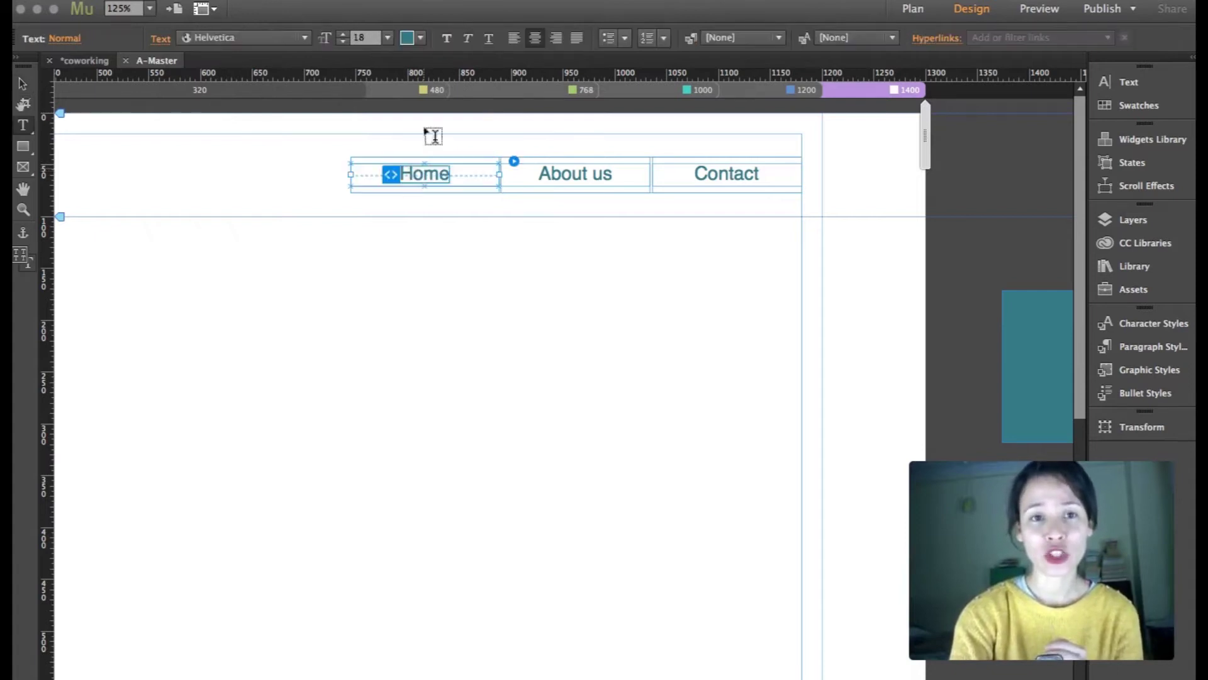
click(412, 38)
click(507, 324)
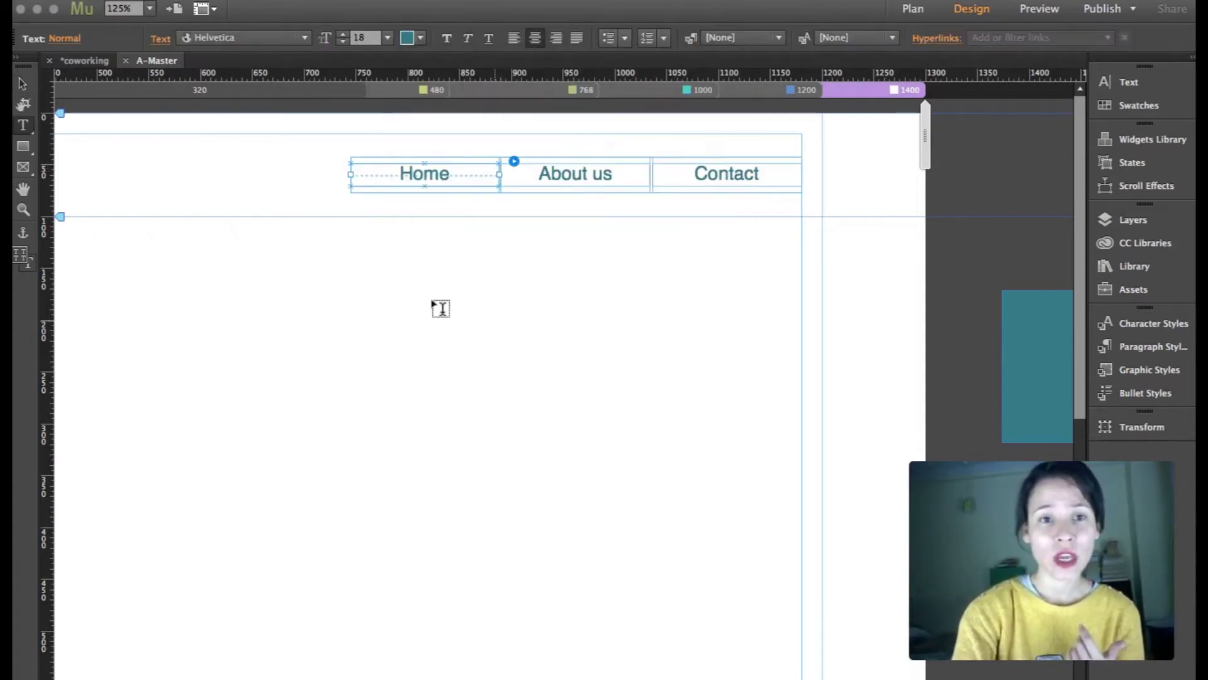
click(24, 80)
click(424, 267)
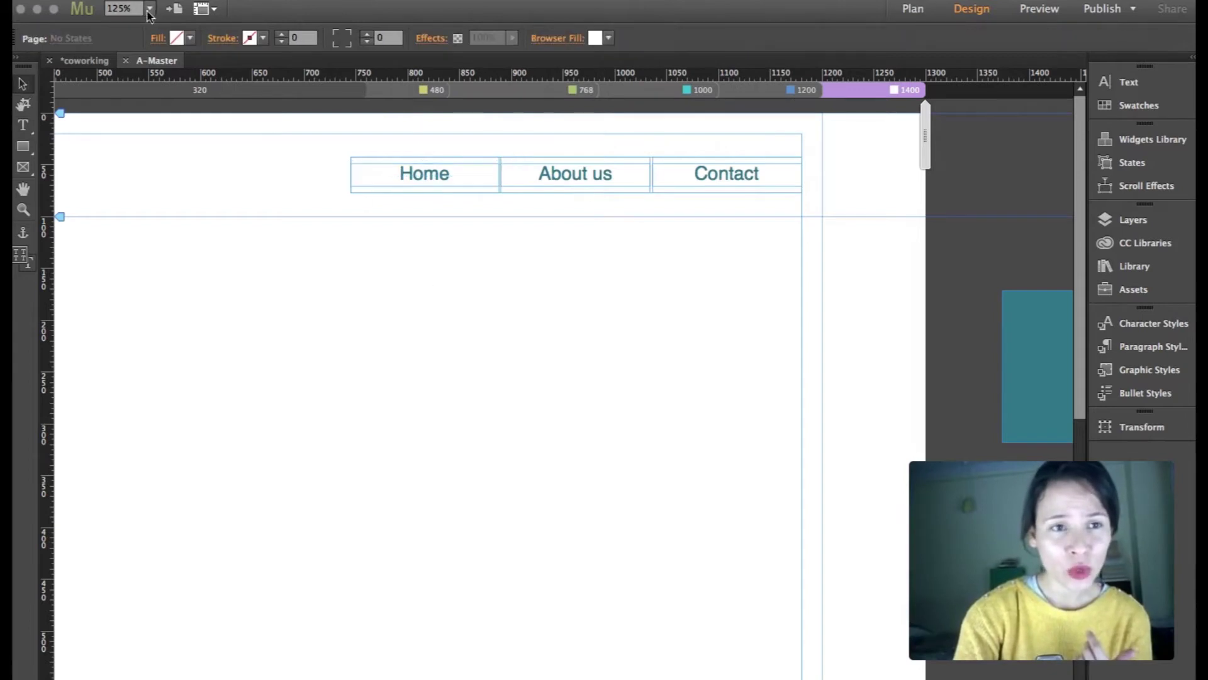
Set the Home label's text colour to white (FFFFFF) for the Rollover state.
click(441, 175)
click(441, 175)
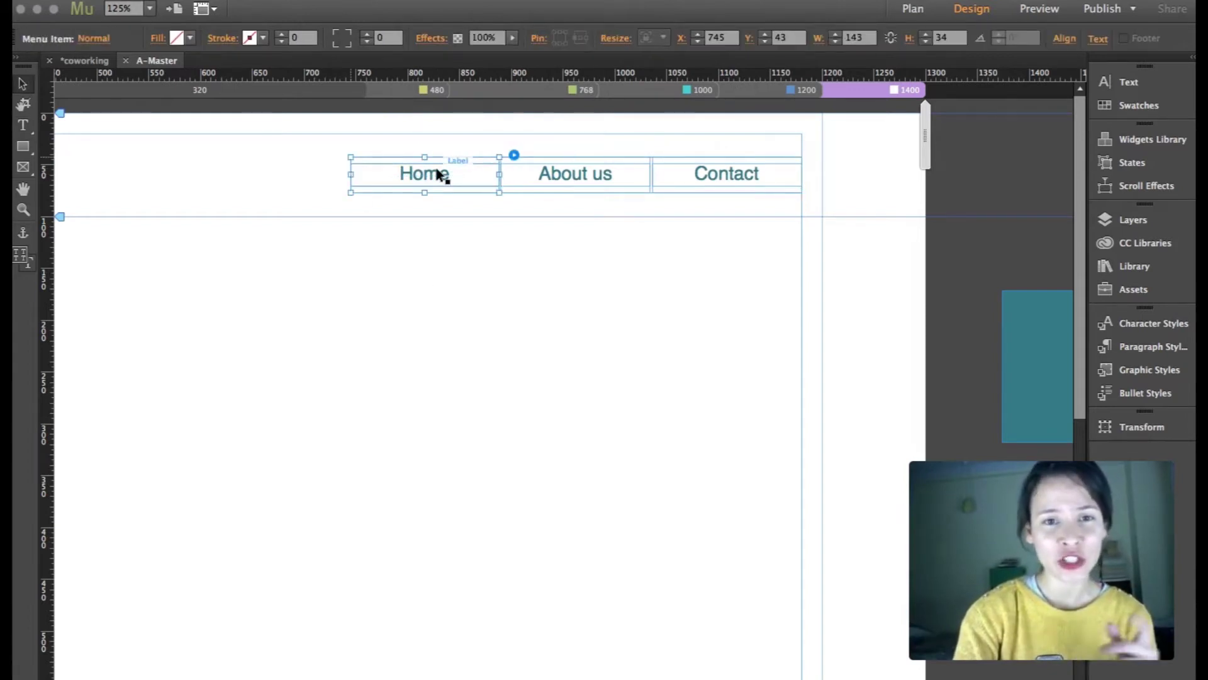
click(102, 39)
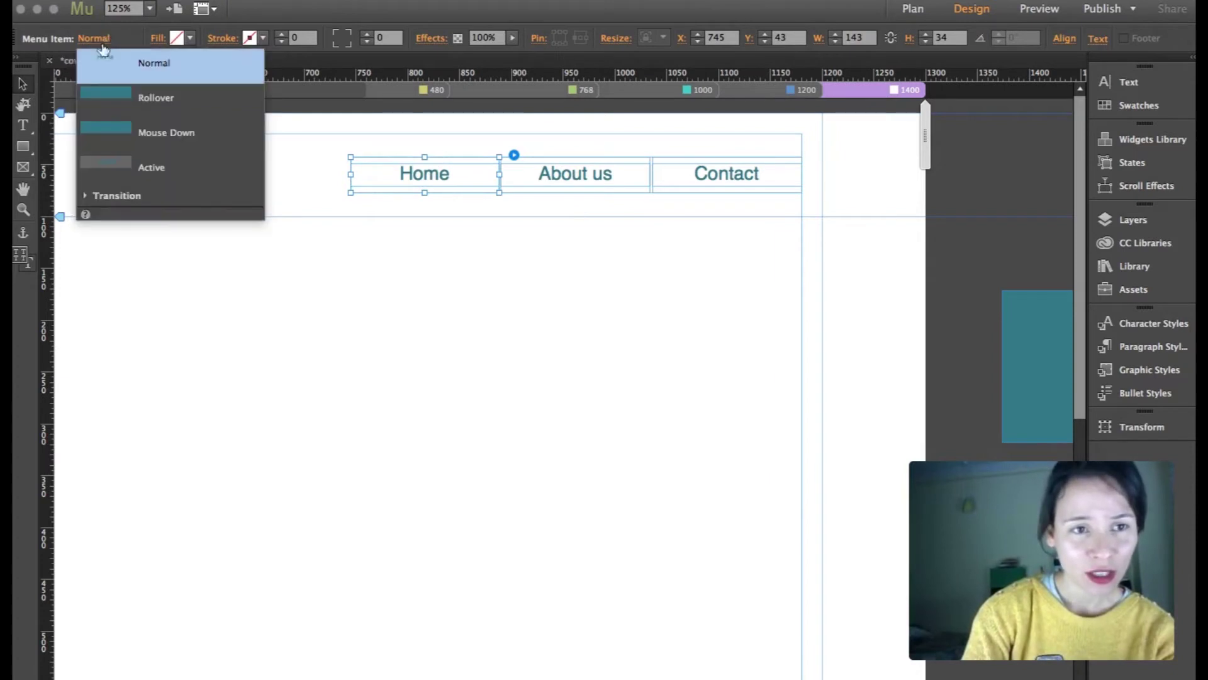
click(161, 103)
click(424, 183)
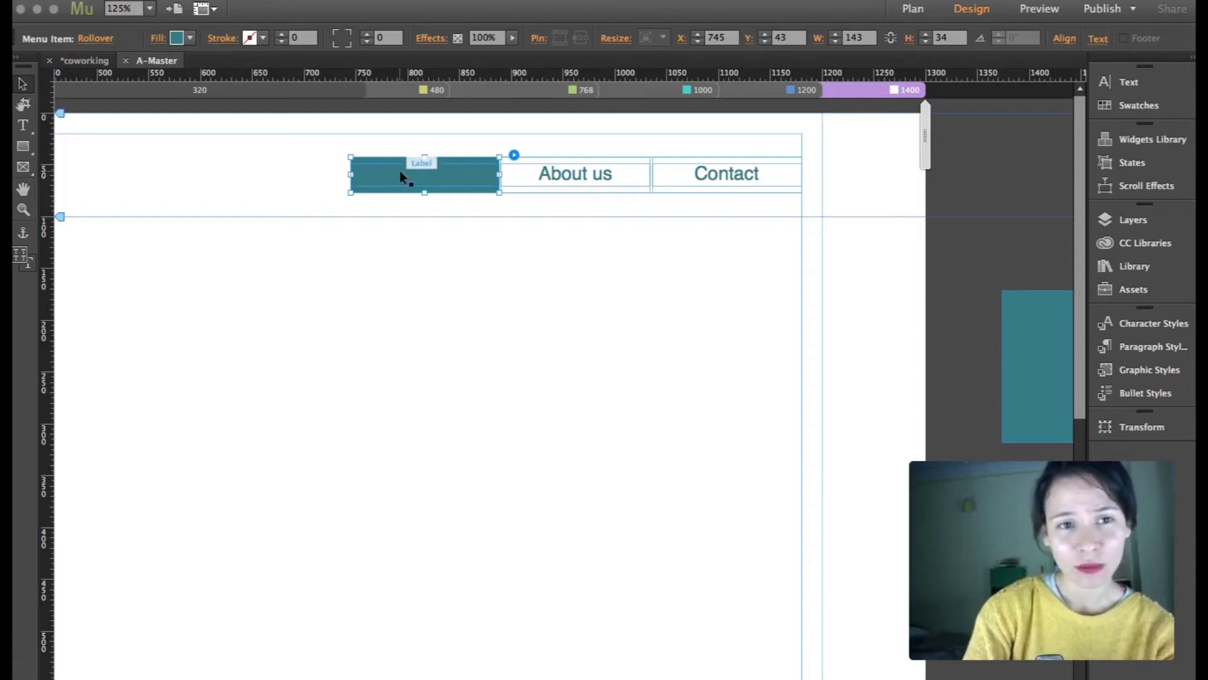
double_click(400, 175)
double_click(426, 179)
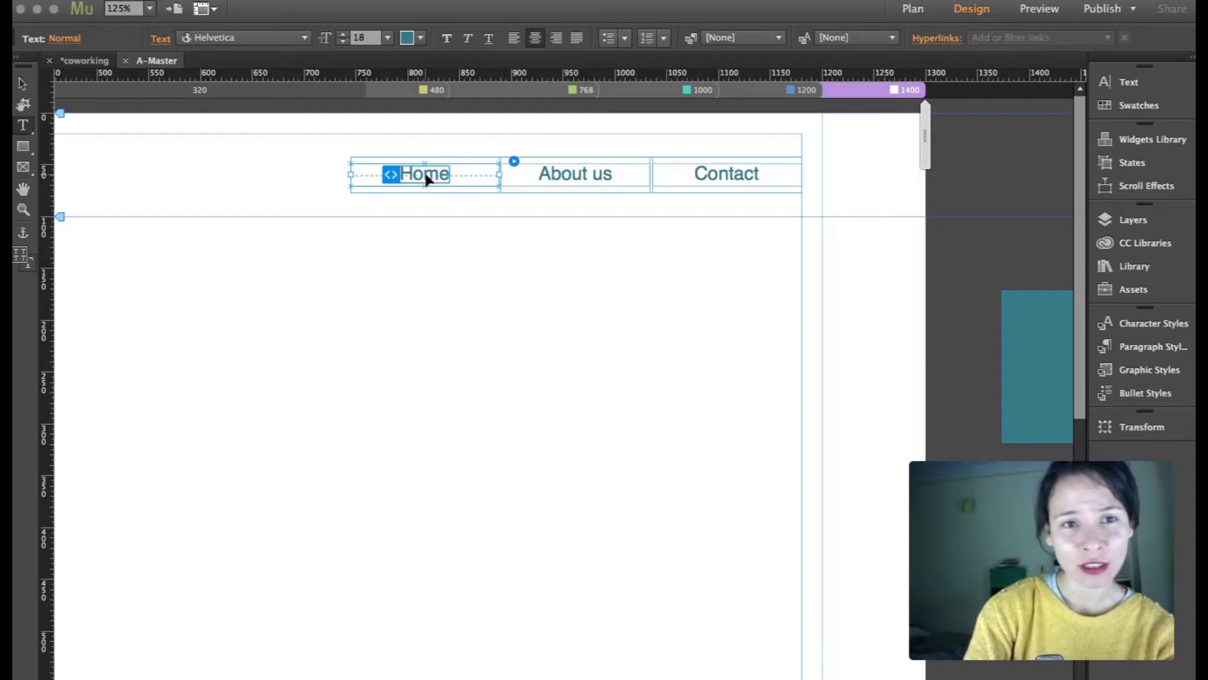
click(65, 39)
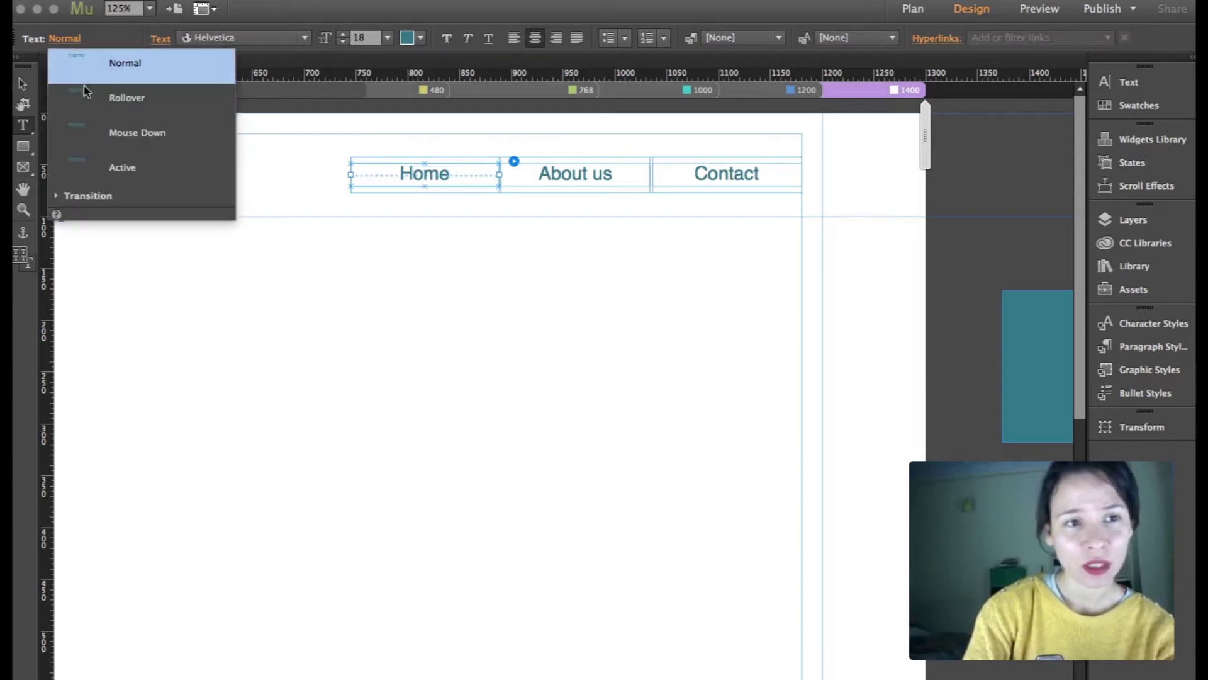
click(114, 112)
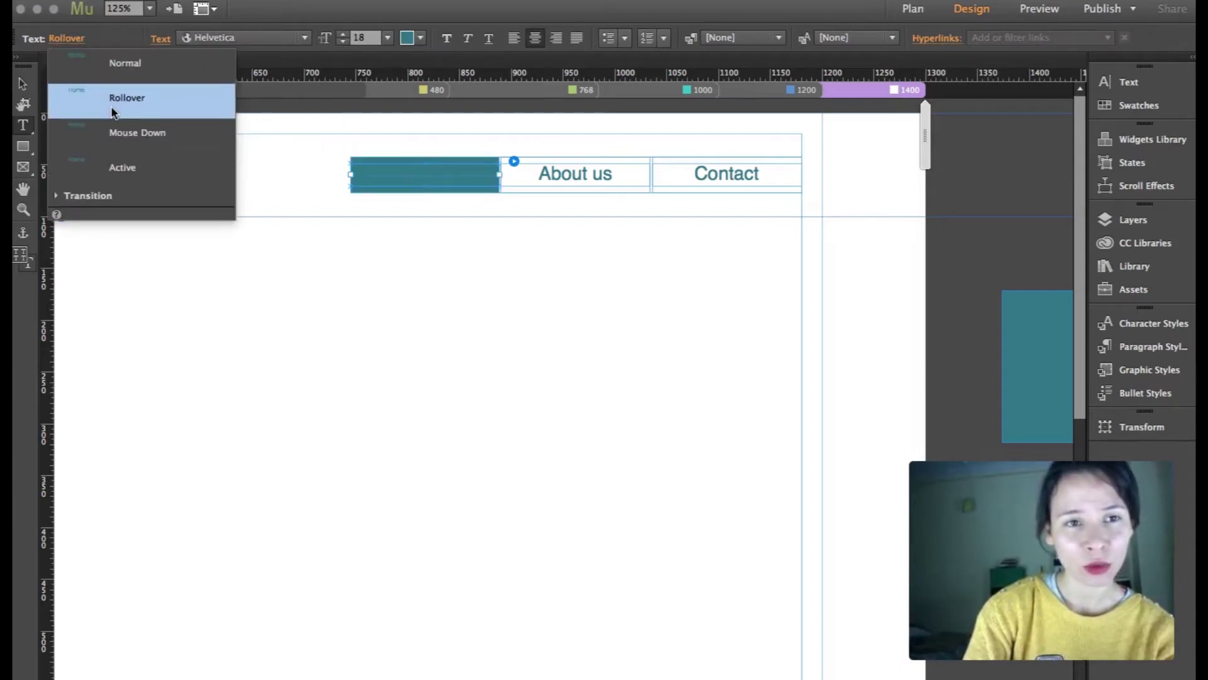
click(421, 38)
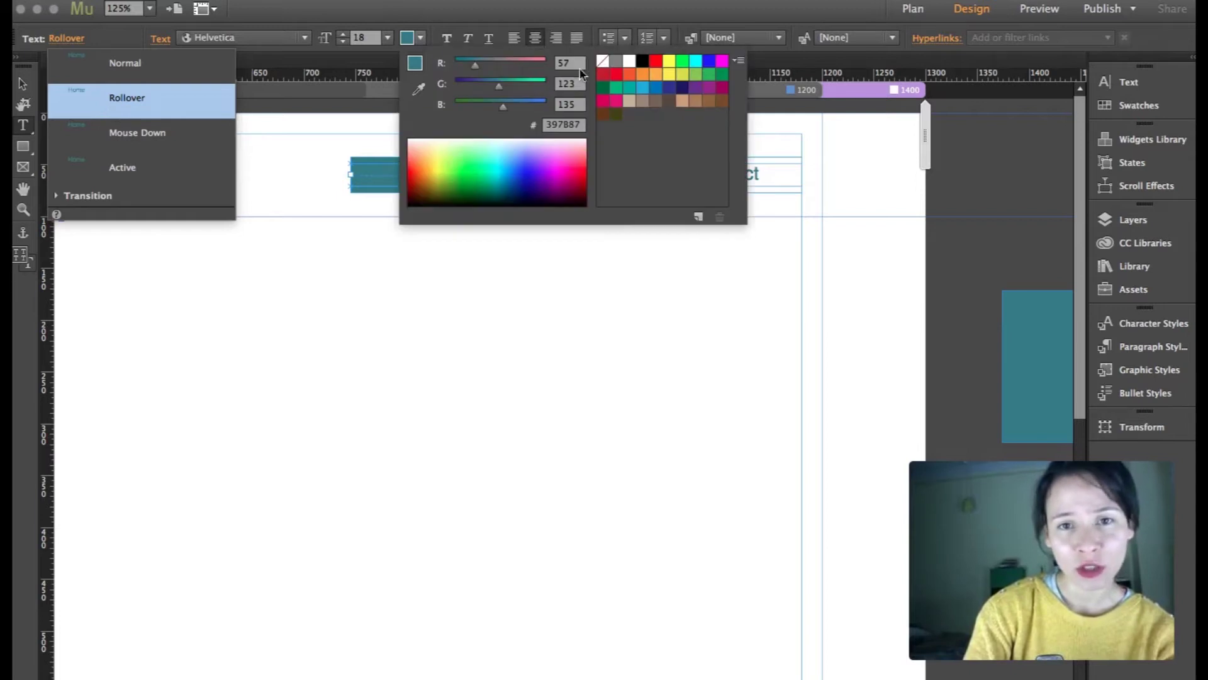
click(629, 60)
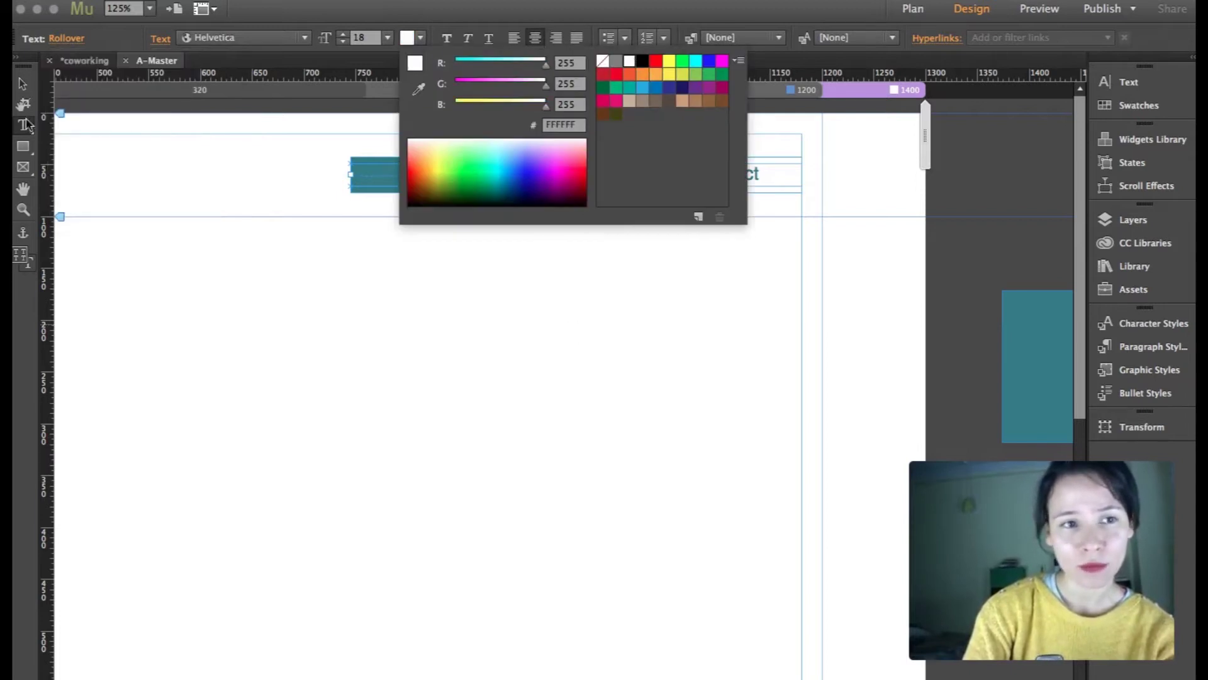
key(Escape)
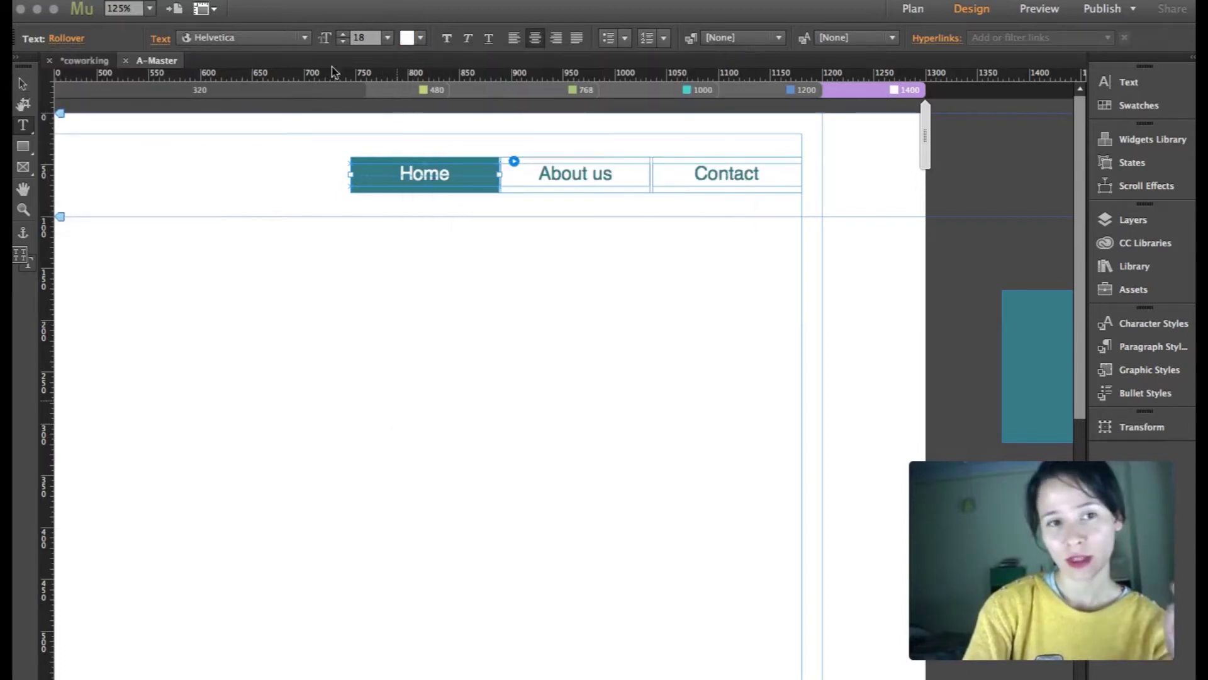
Set the Home label's text colour to white (FFFFFF) for the Active state.
click(74, 38)
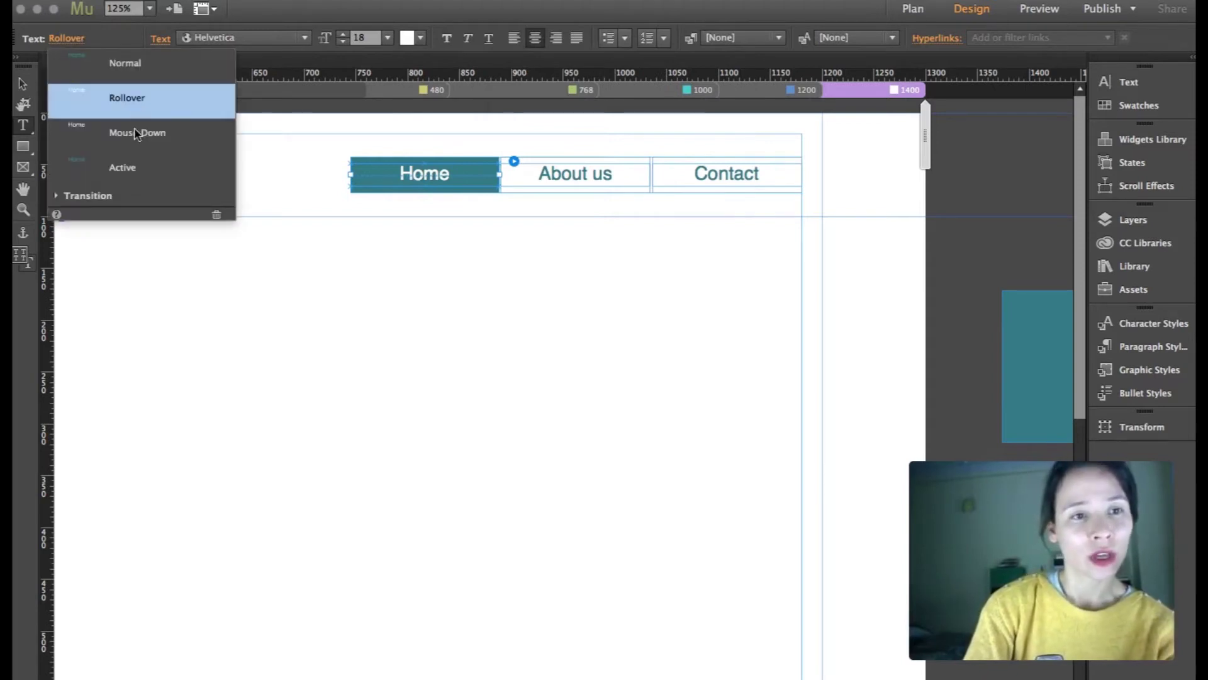
click(128, 169)
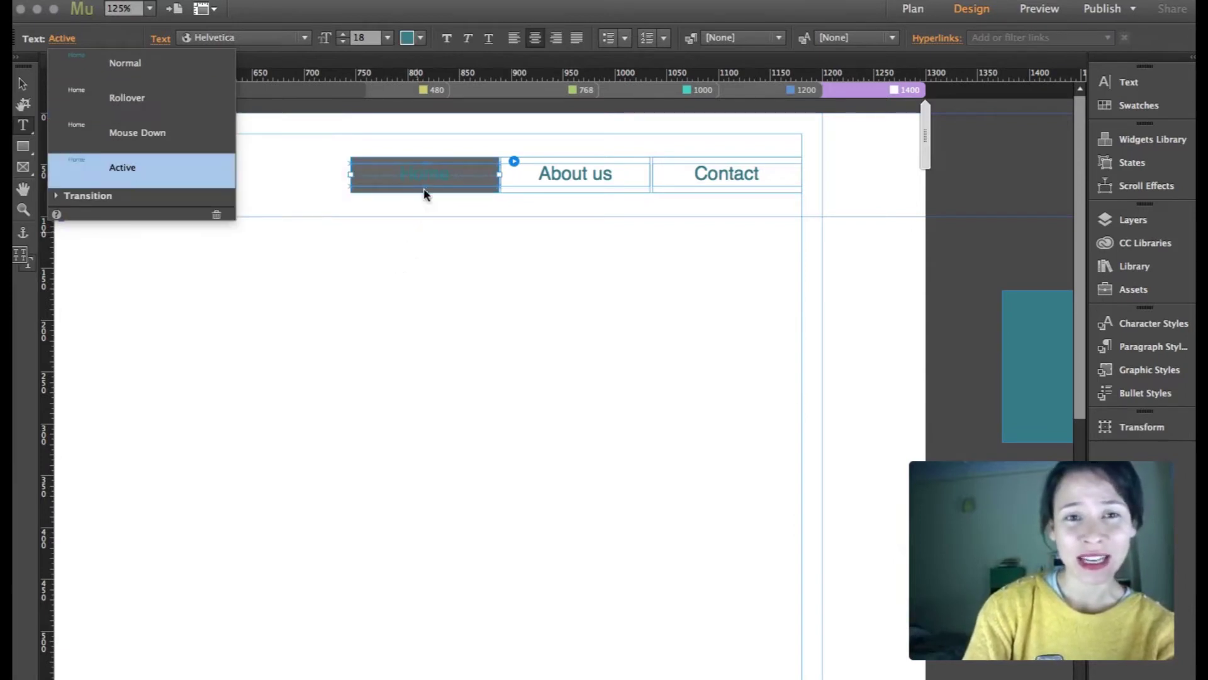
click(421, 38)
click(616, 62)
click(628, 63)
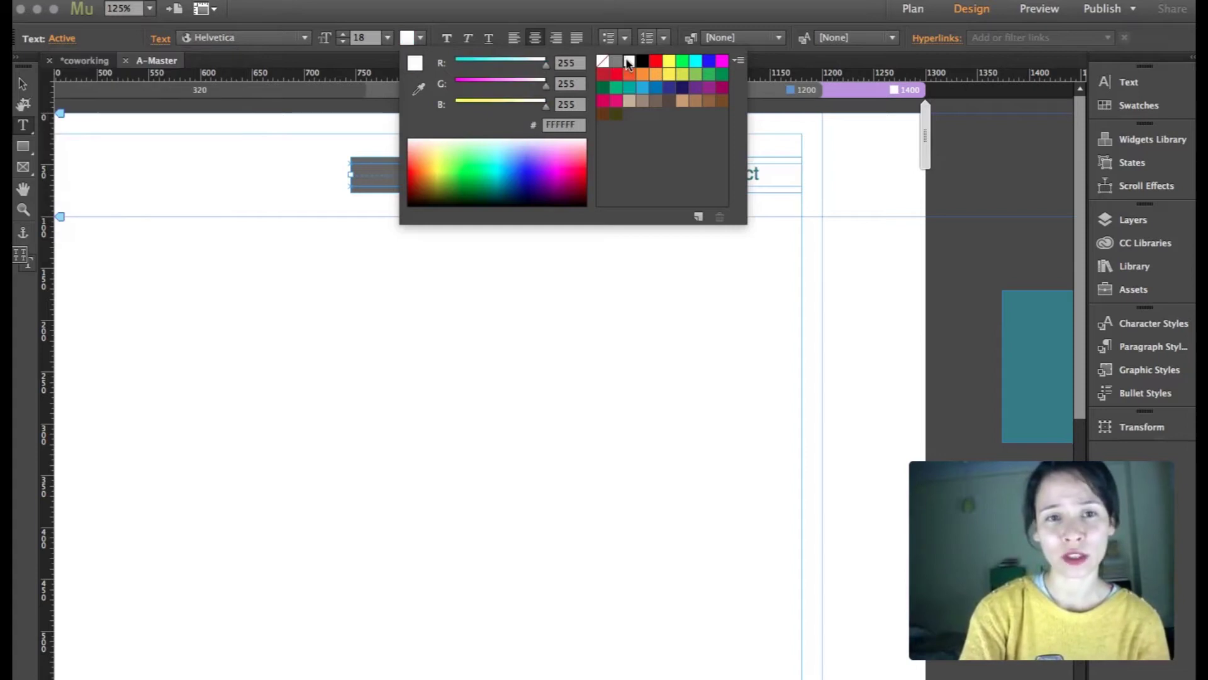
click(453, 335)
click(24, 87)
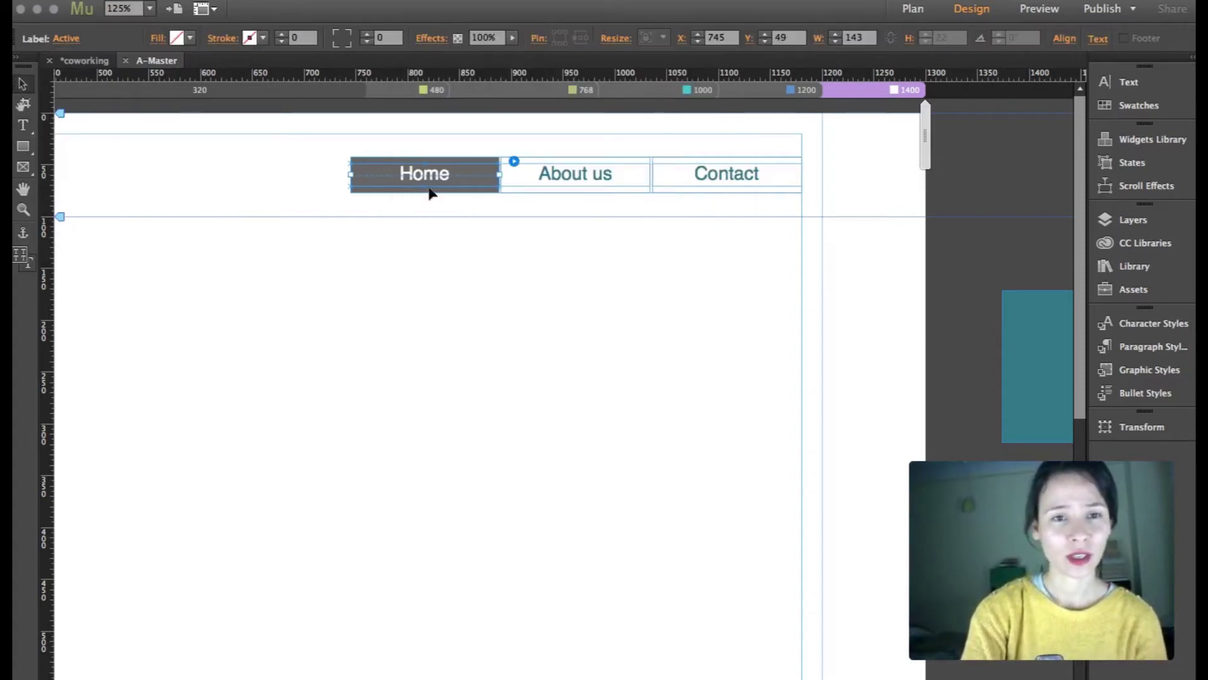
Give the Home menu item's Active state a fill of hex 397B87.
click(370, 155)
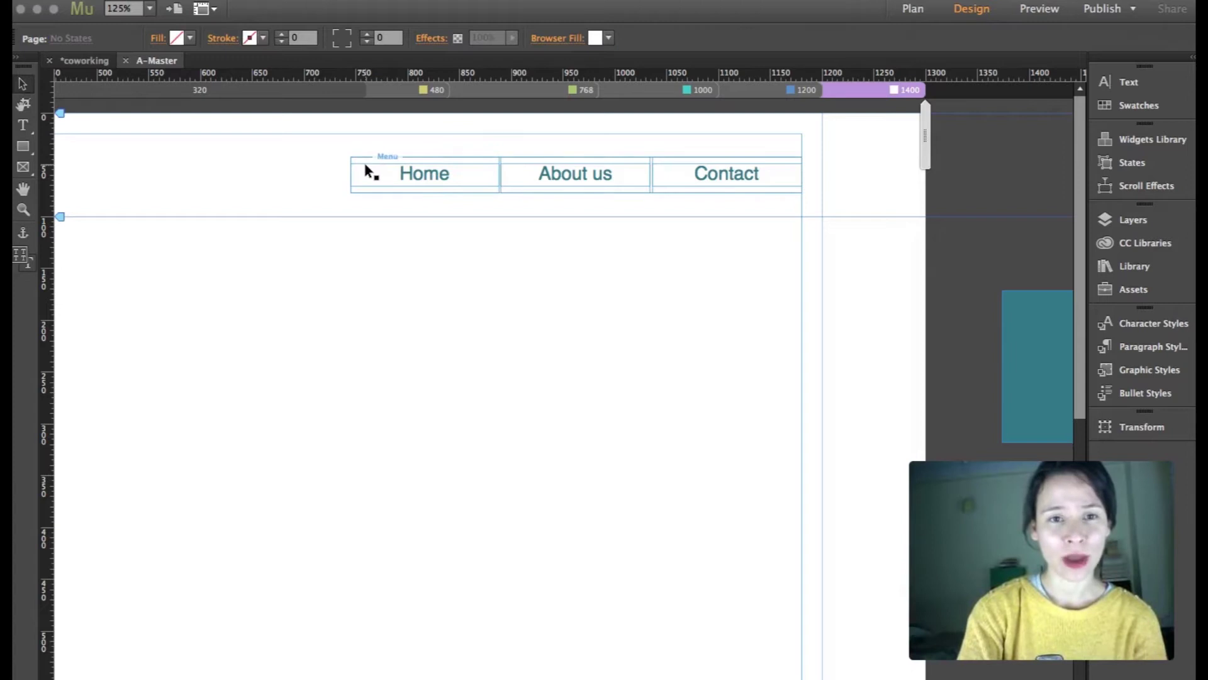
click(364, 165)
click(365, 165)
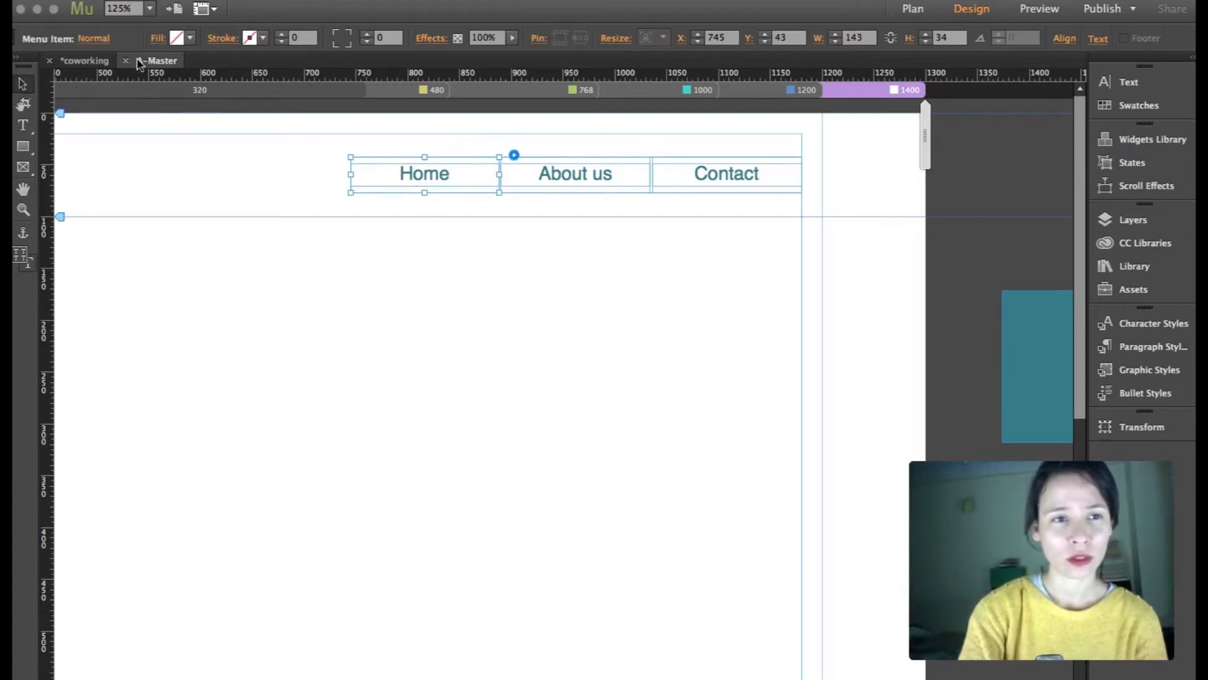
click(89, 38)
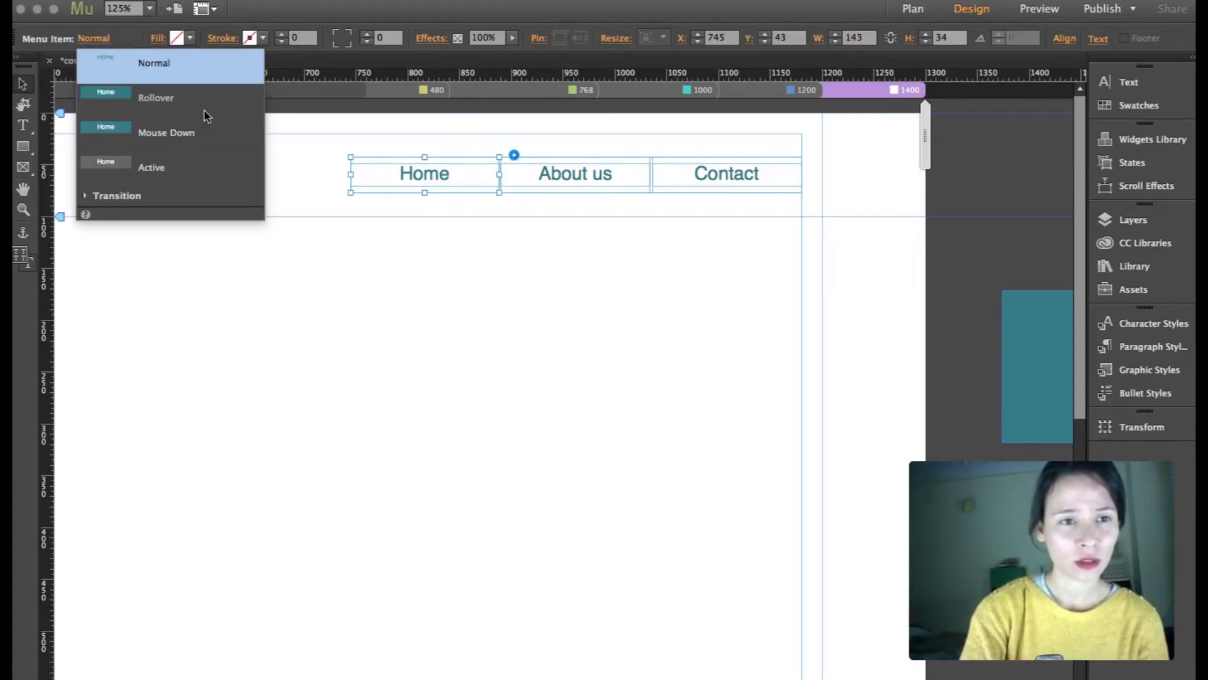
click(160, 165)
click(190, 39)
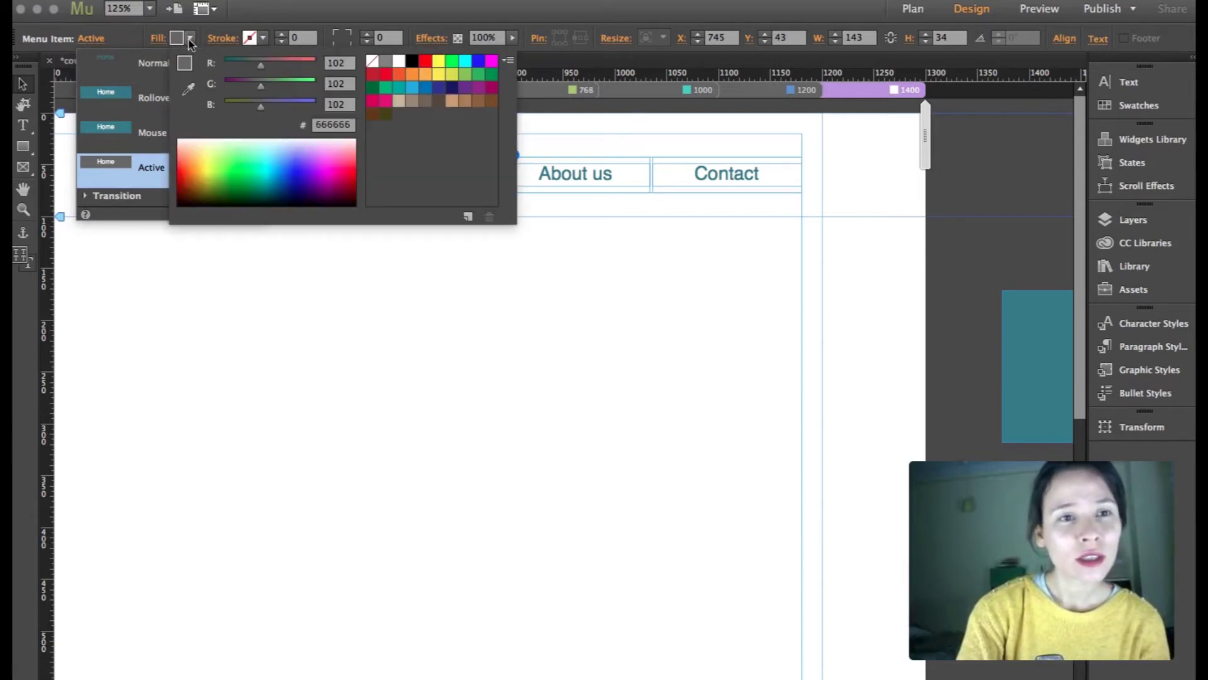
text(397B87)
key(Return)
click(23, 86)
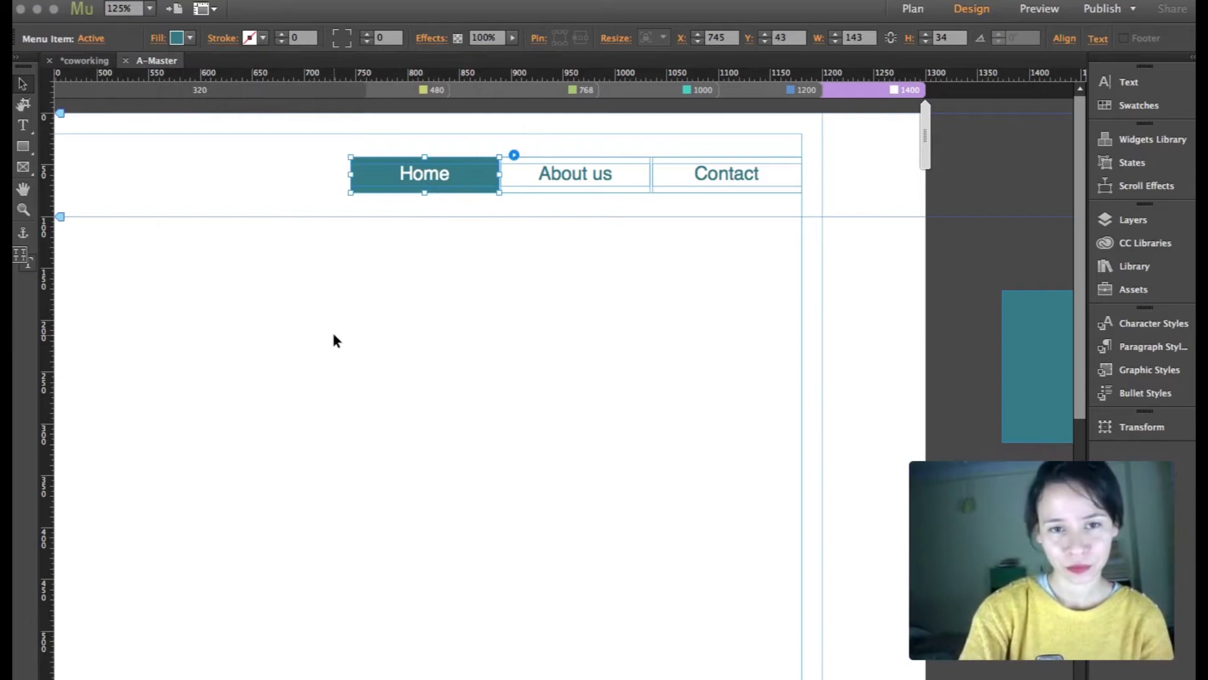
click(92, 148)
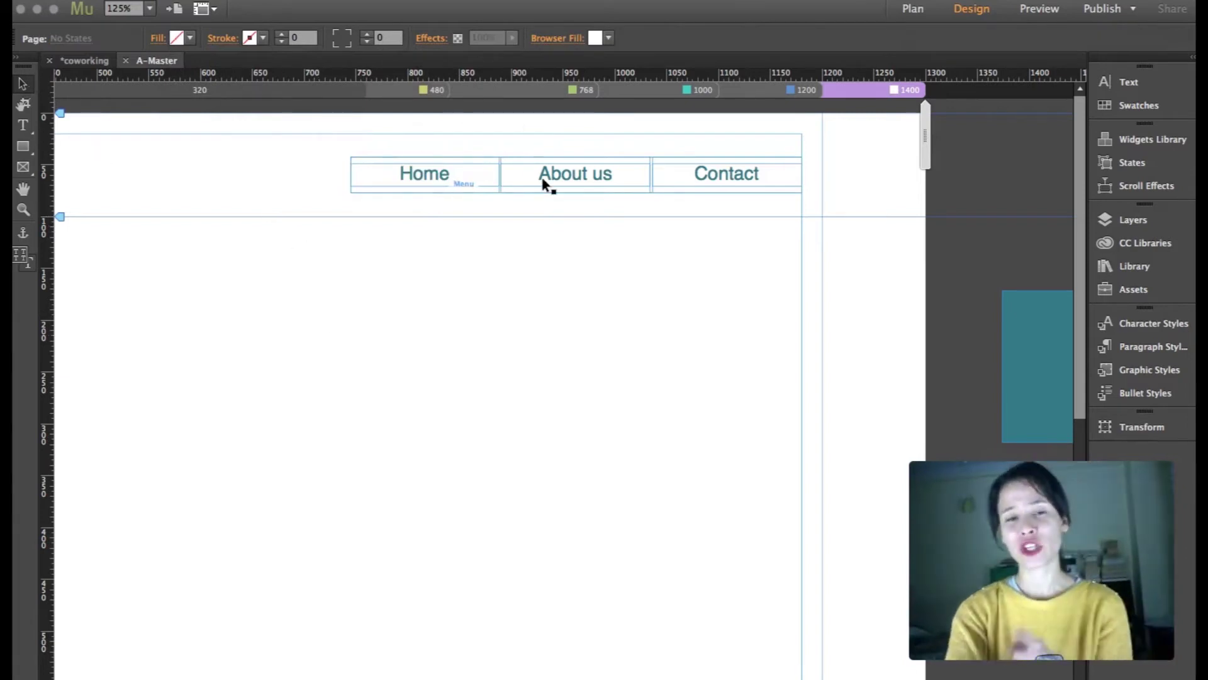
Open the whole header menu's widget options to review its type, direction and Edit Together settings.
click(772, 179)
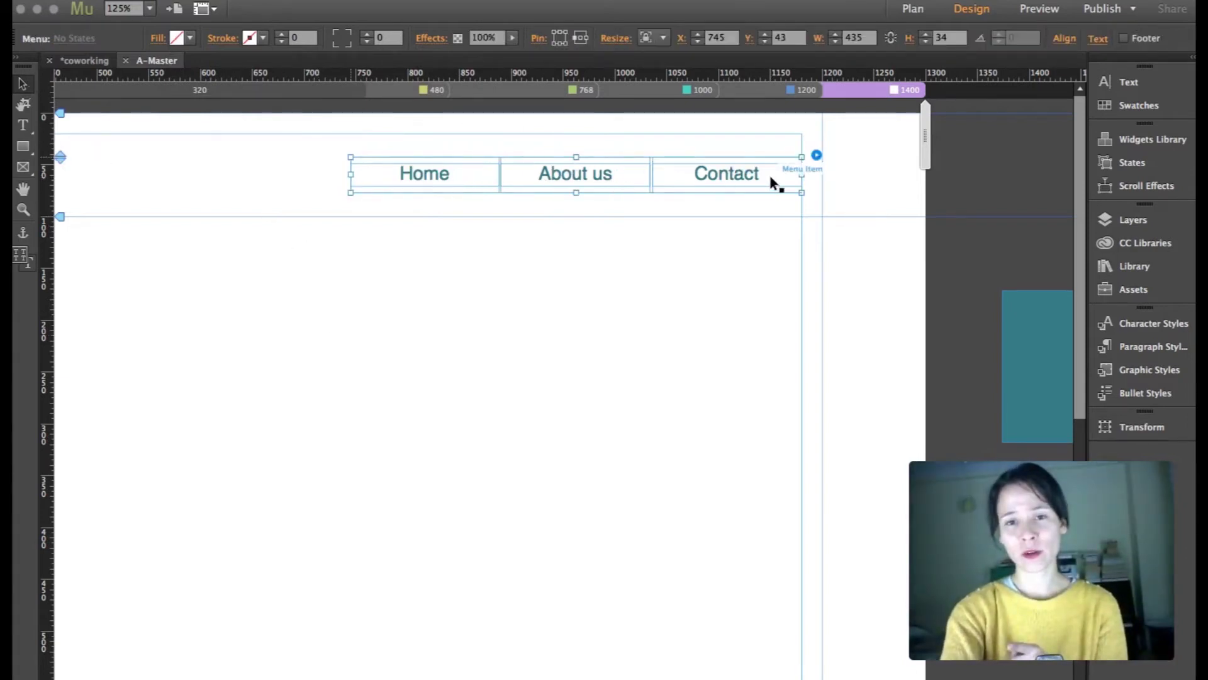
click(816, 155)
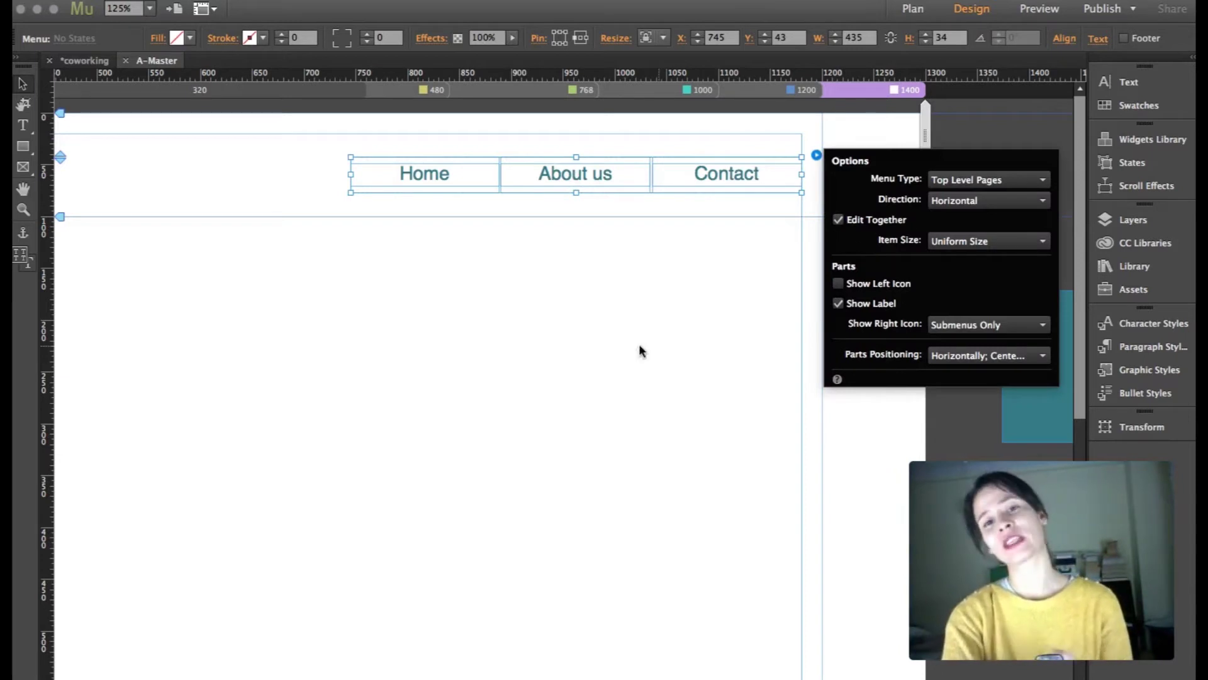
click(337, 424)
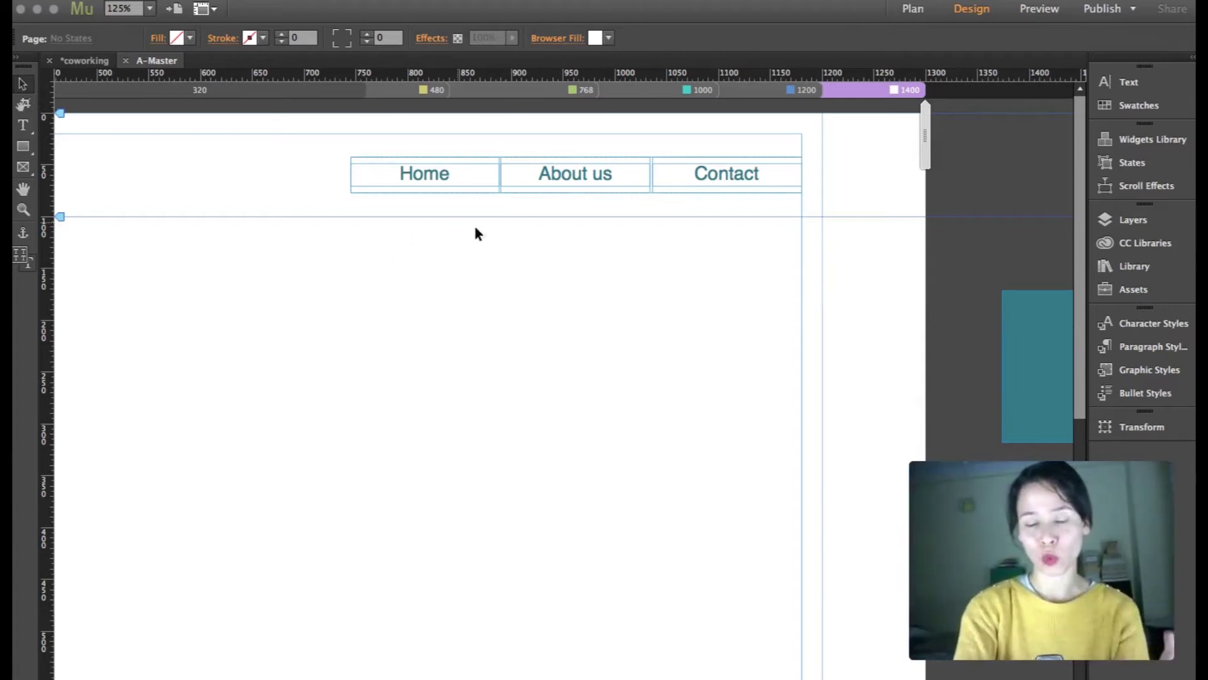
In the 1000 breakpoint, move the header menu back onto the page against the right margin guide, at about X 348.
click(23, 210)
alt+click(480, 400)
alt+click(577, 394)
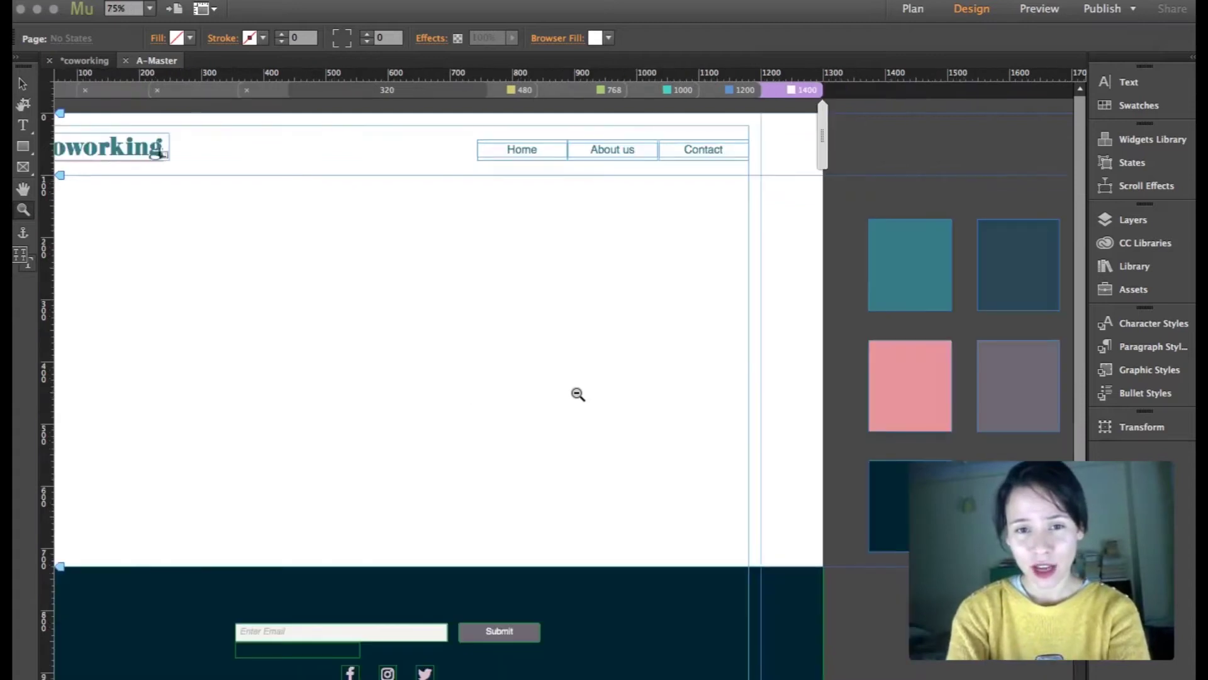
alt+click(577, 394)
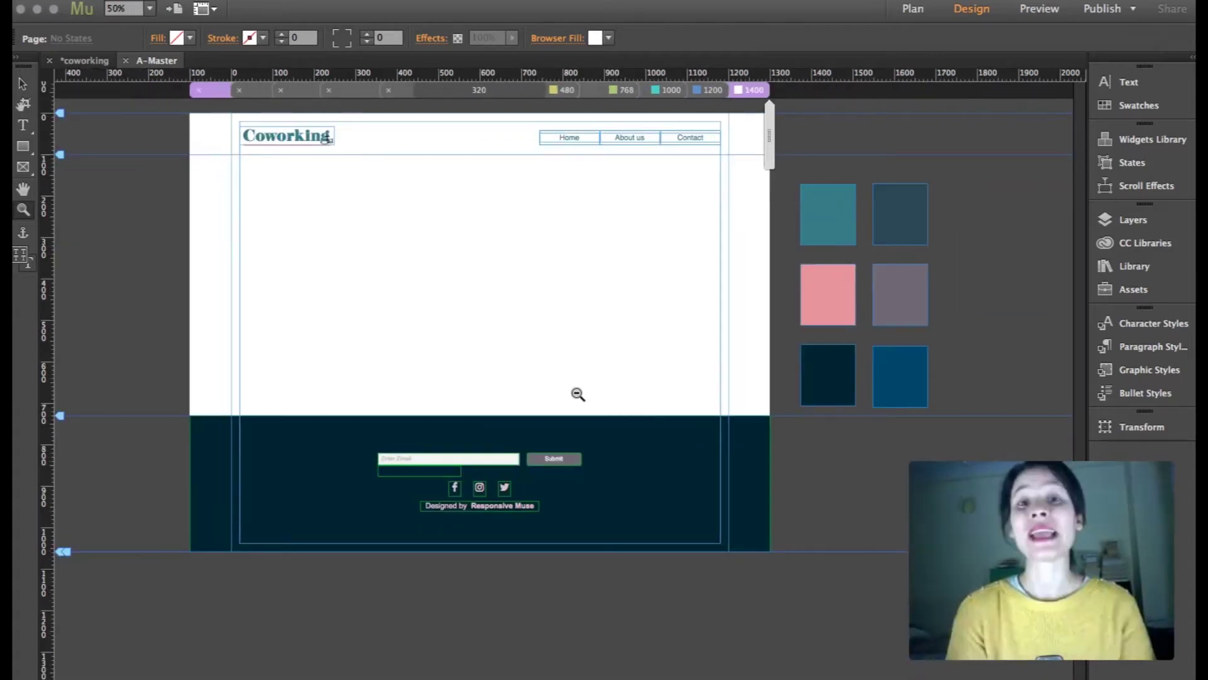
click(22, 82)
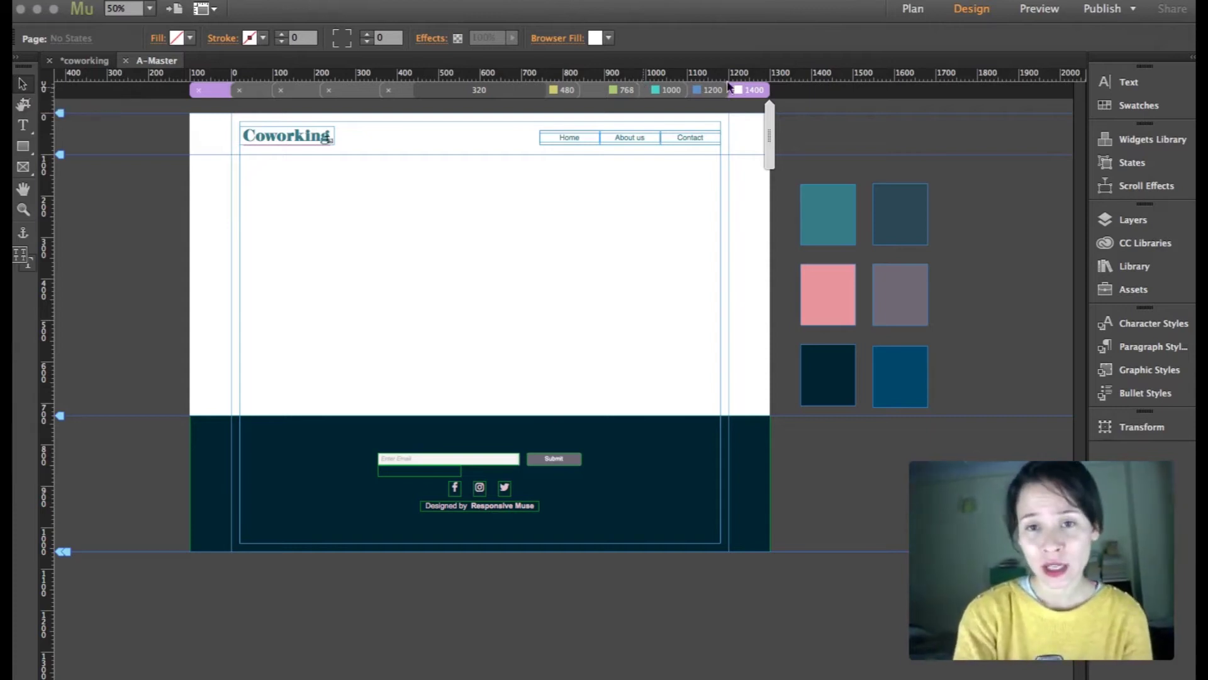
click(23, 209)
click(628, 313)
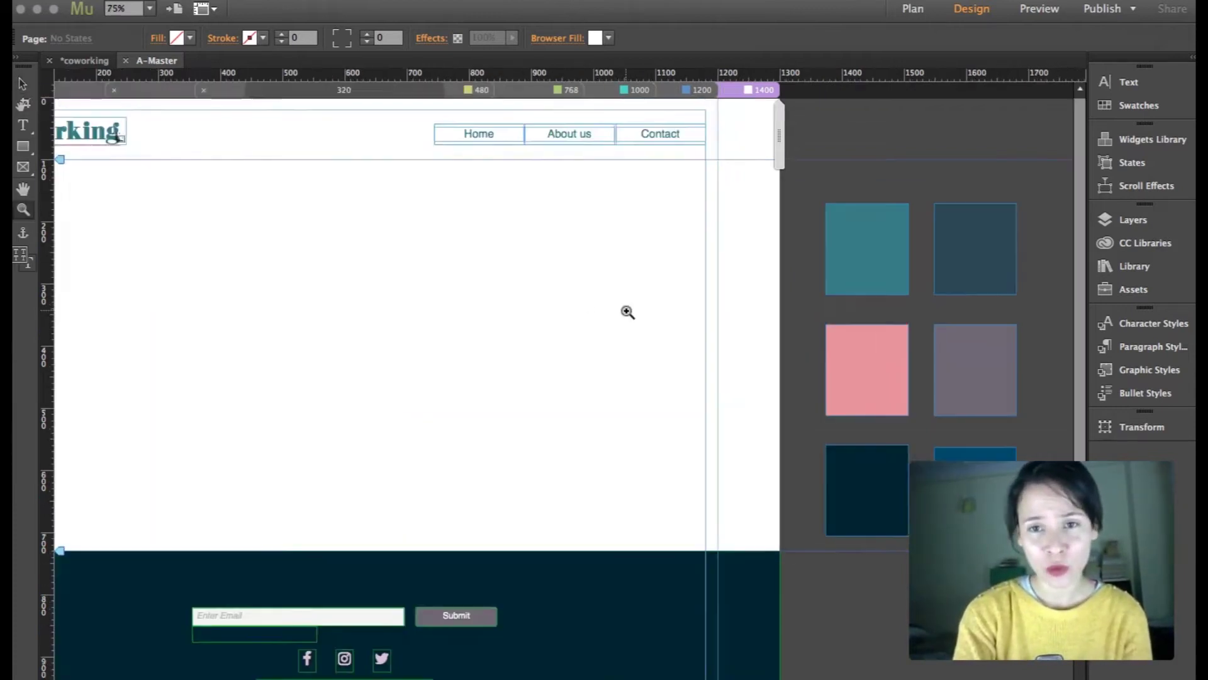
scroll(628, 312, left, 10)
scroll(628, 312, right, 3)
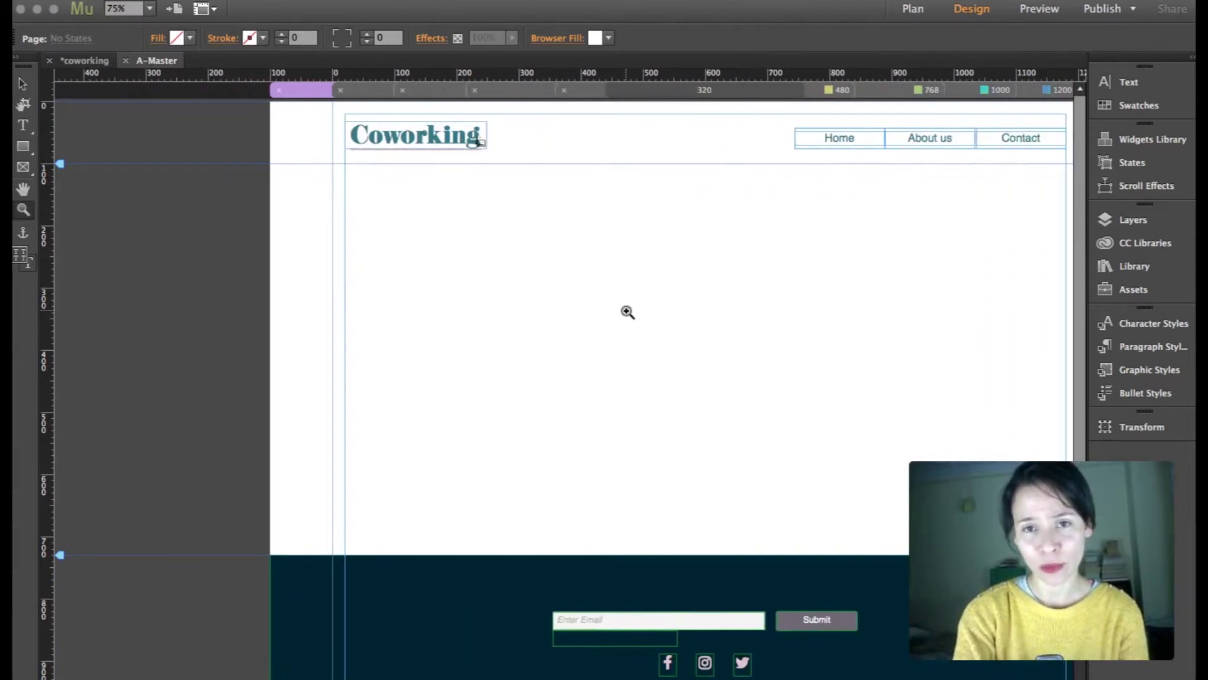
scroll(628, 312, right, 5)
click(23, 83)
click(920, 89)
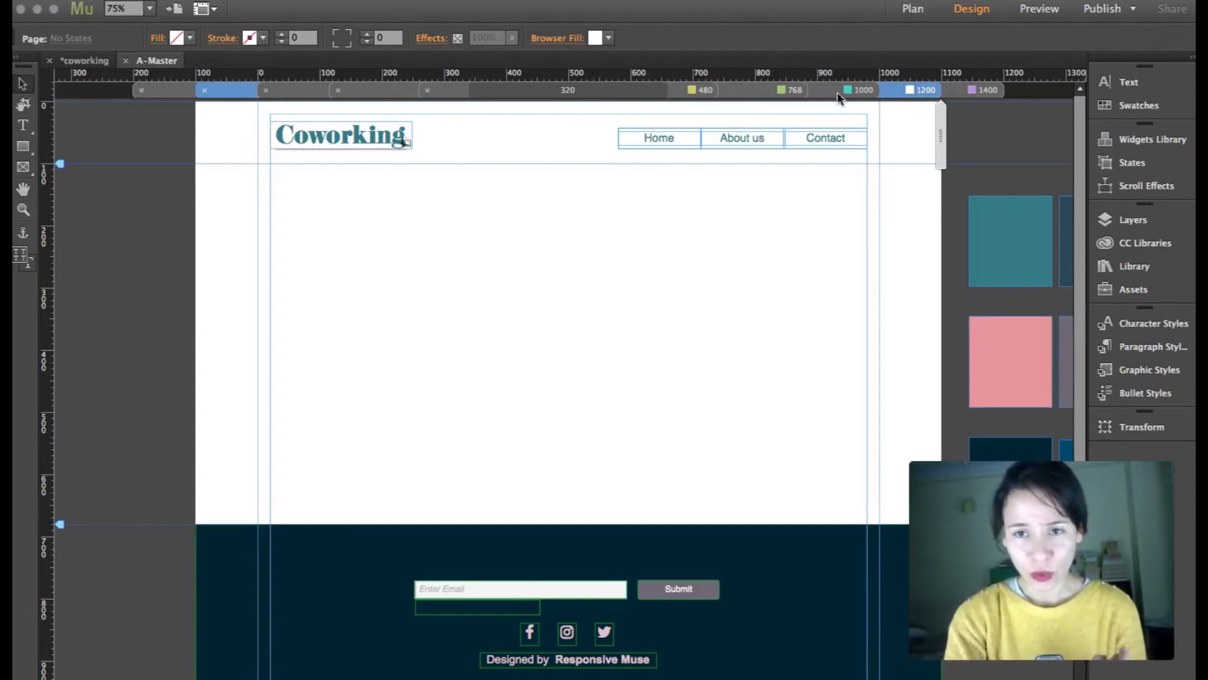
click(857, 90)
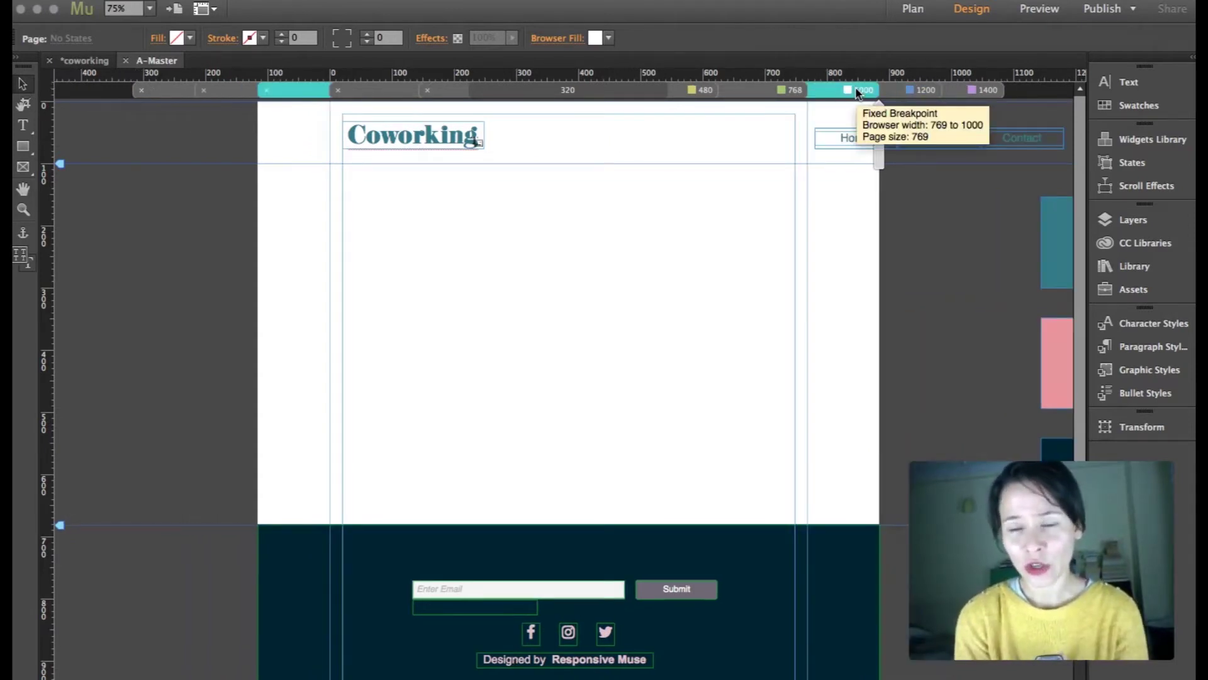
drag(930, 148, 737, 147)
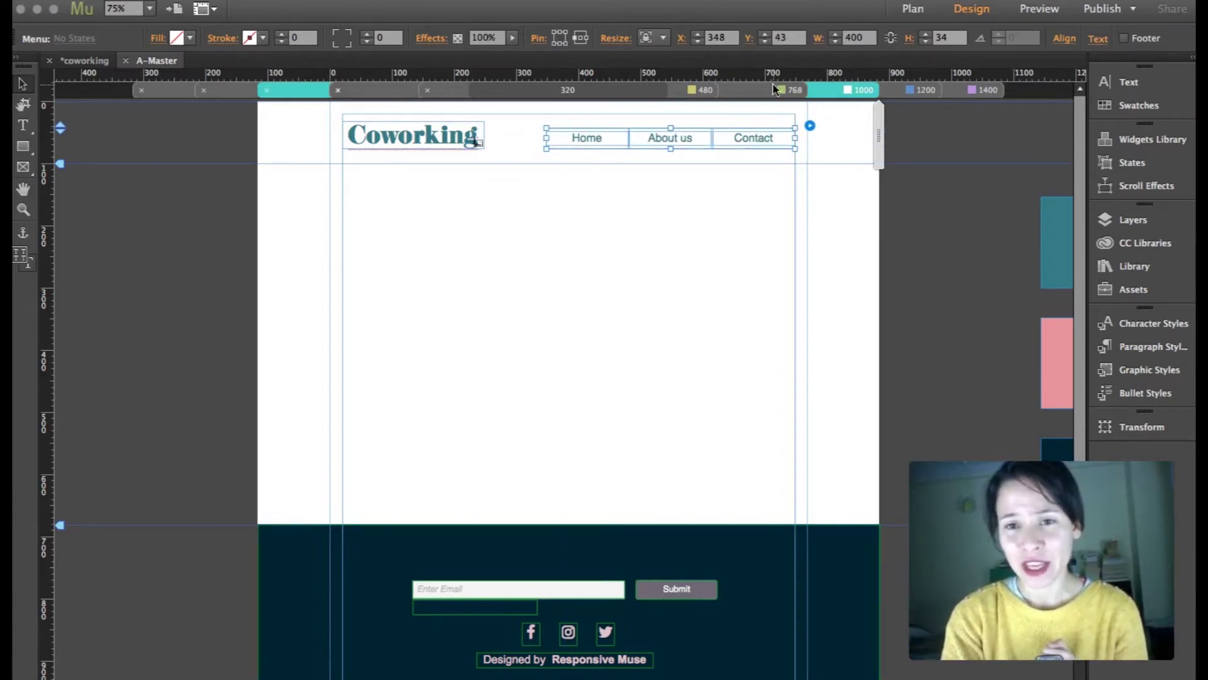
Check where the header menu sits in the 768 and 480 breakpoints compared with the 1000 breakpoint.
click(781, 90)
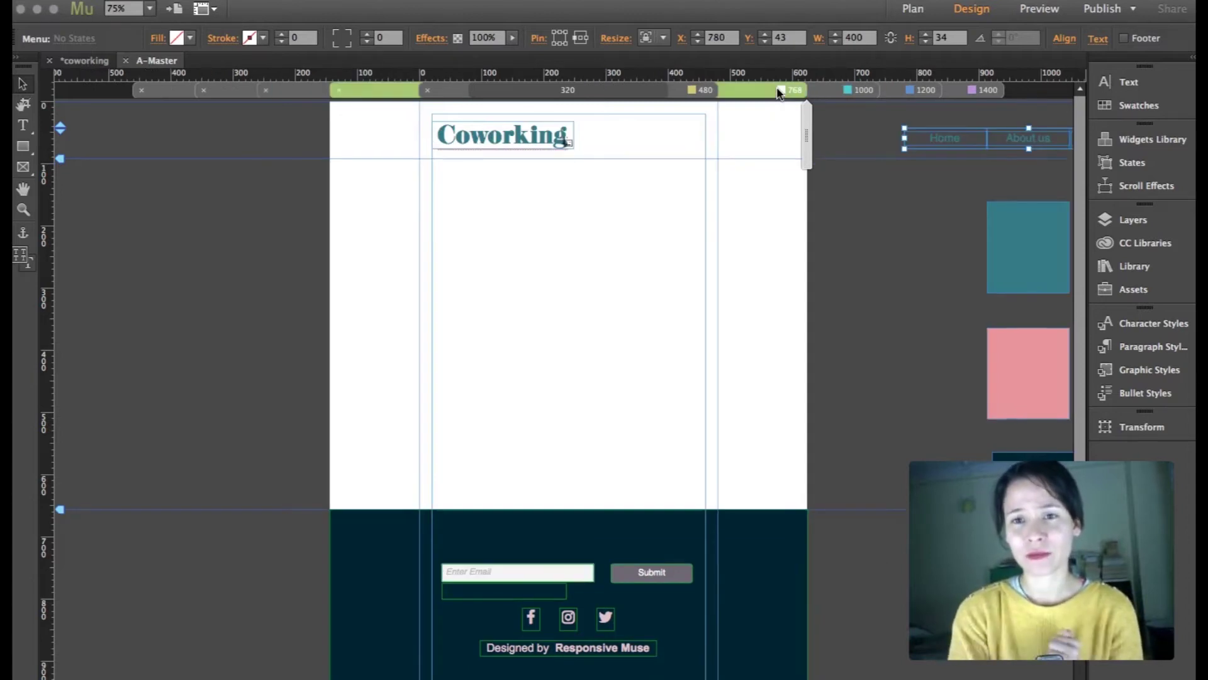
click(847, 90)
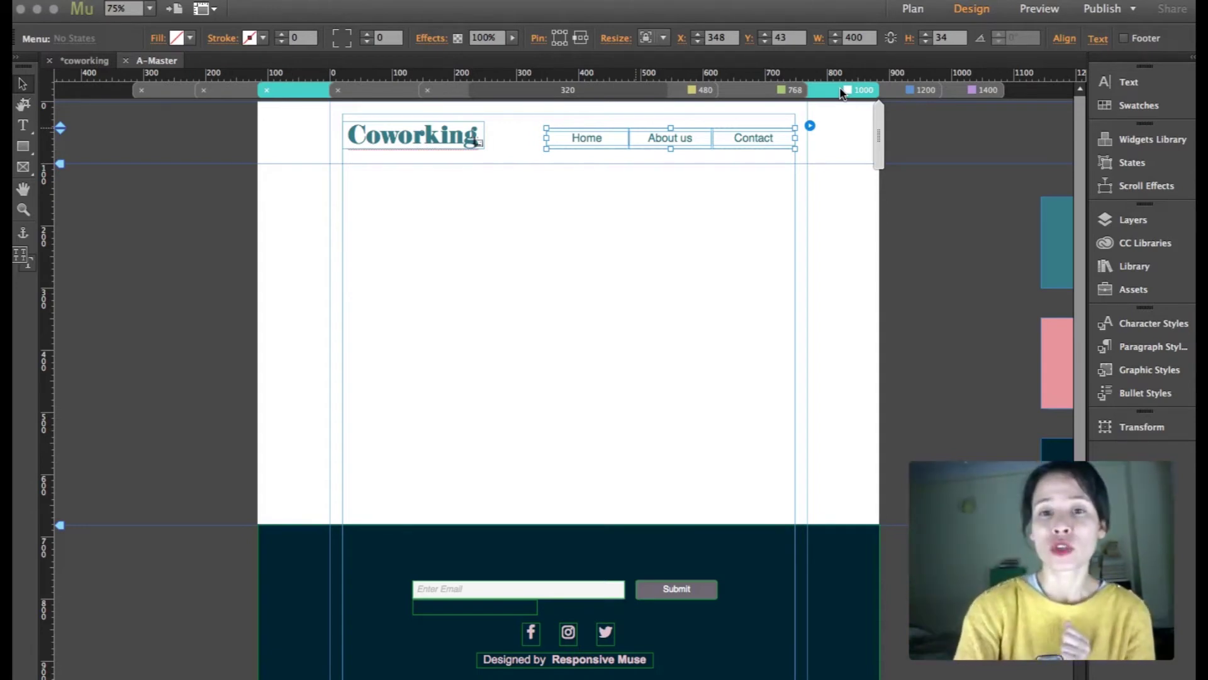
click(788, 92)
click(694, 92)
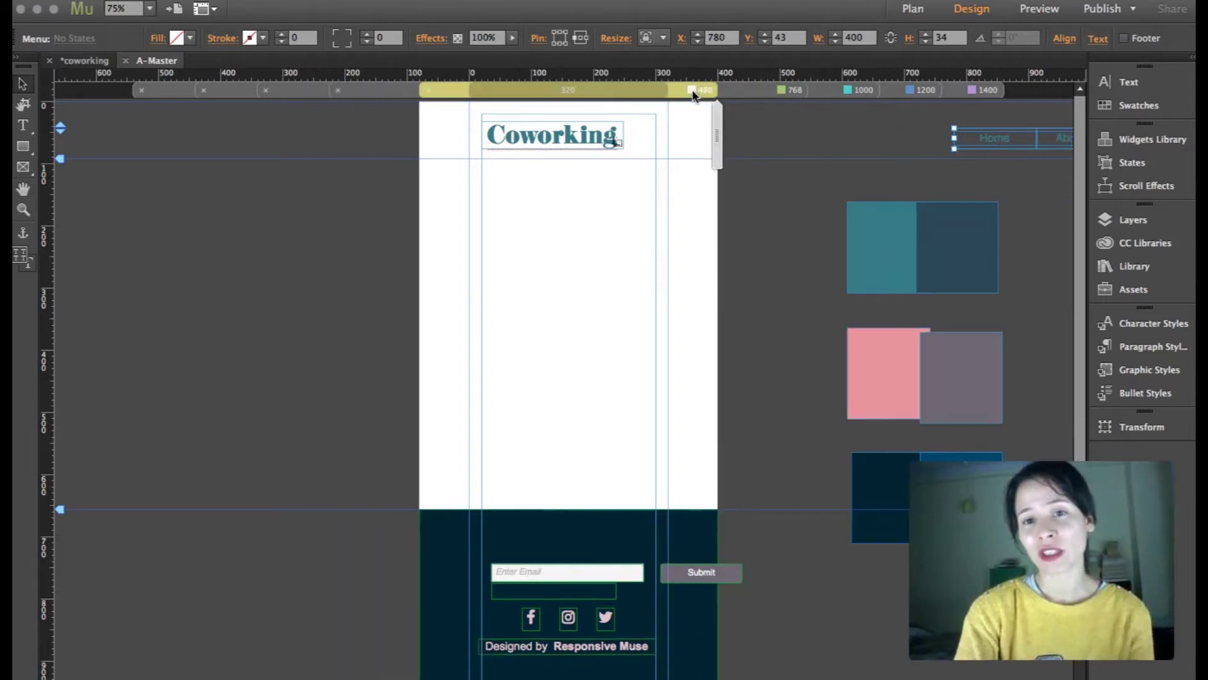
Hide the header menu in the 1000 breakpoint only, and compare the header with the 1200 breakpoint.
click(860, 92)
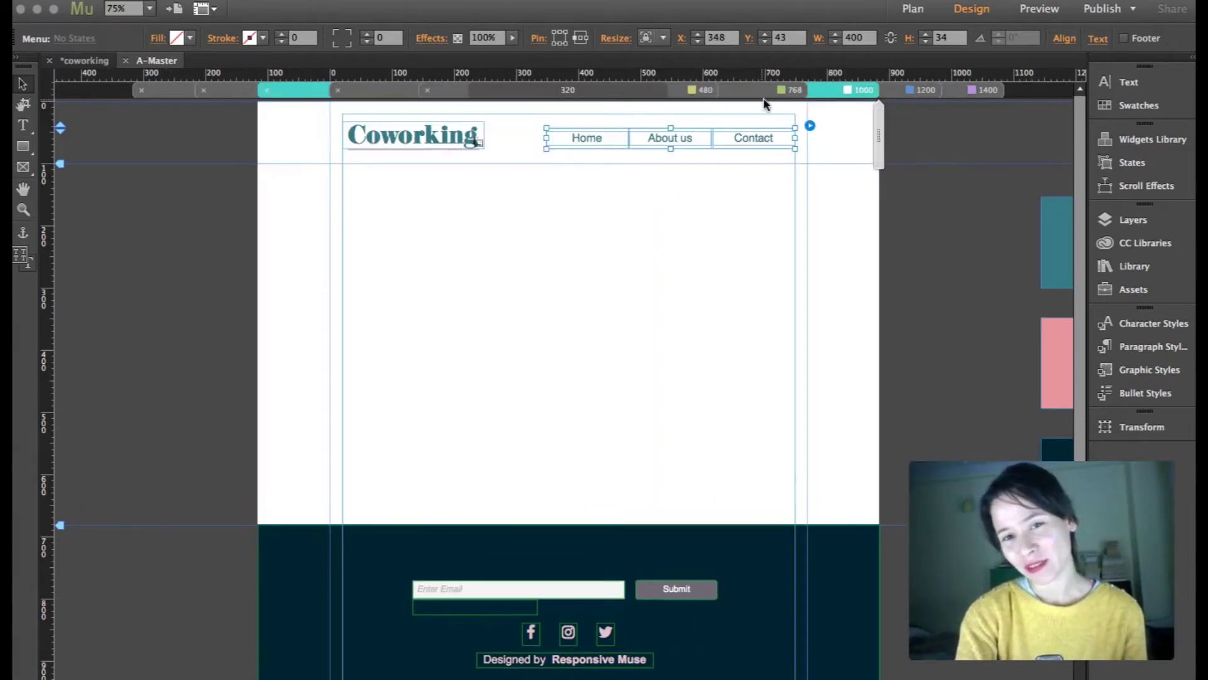
right_click(704, 141)
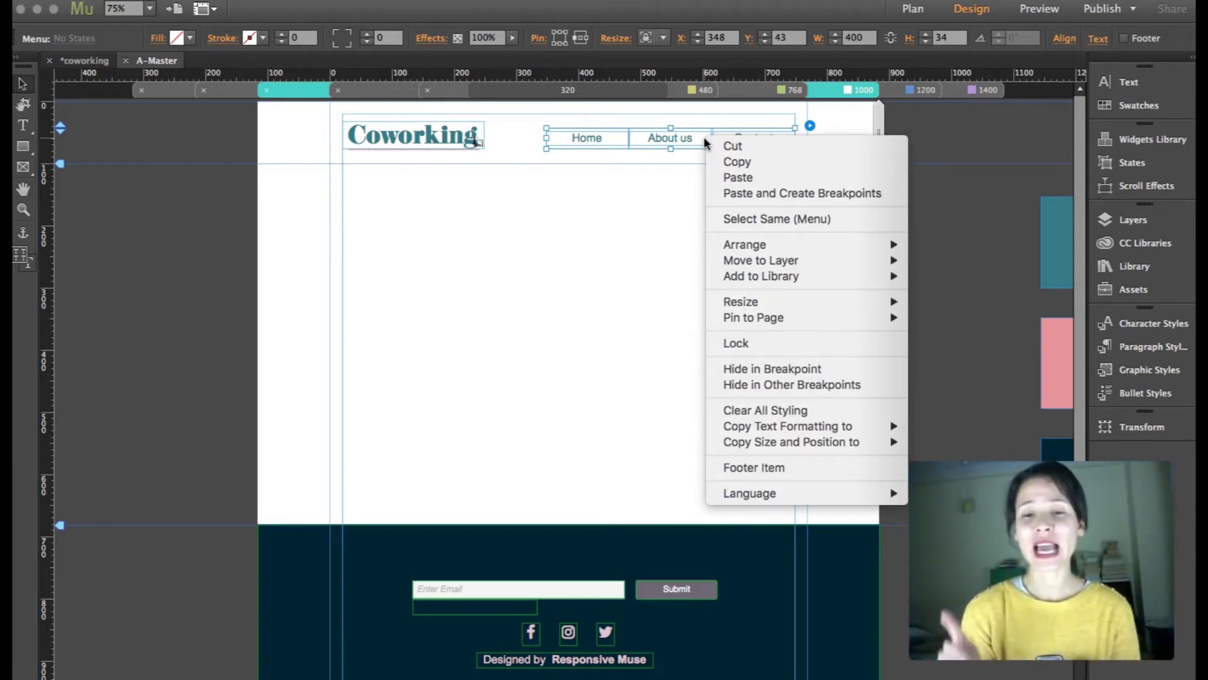
click(774, 369)
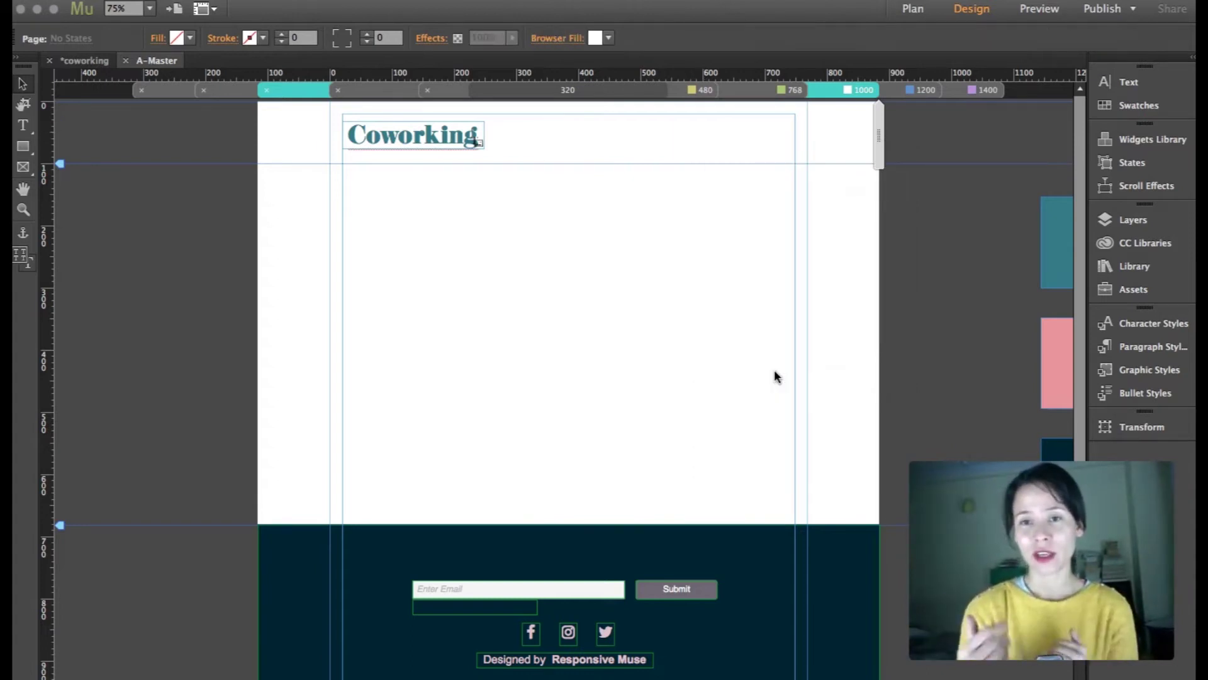
click(924, 91)
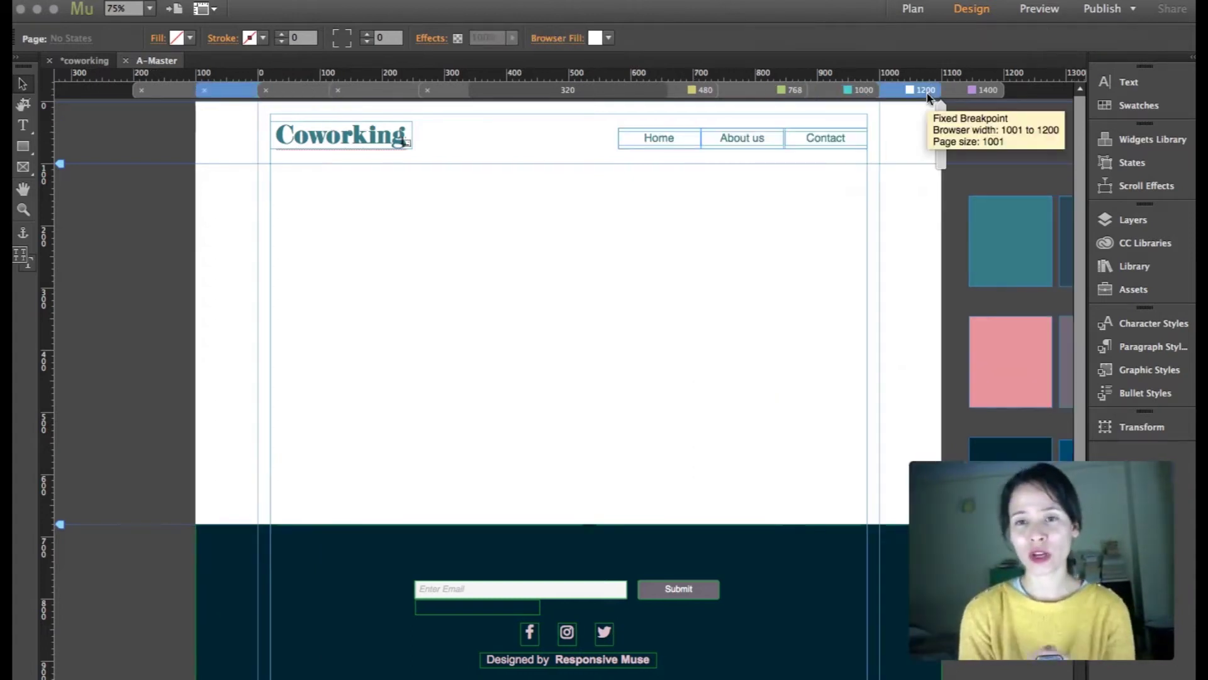
click(818, 94)
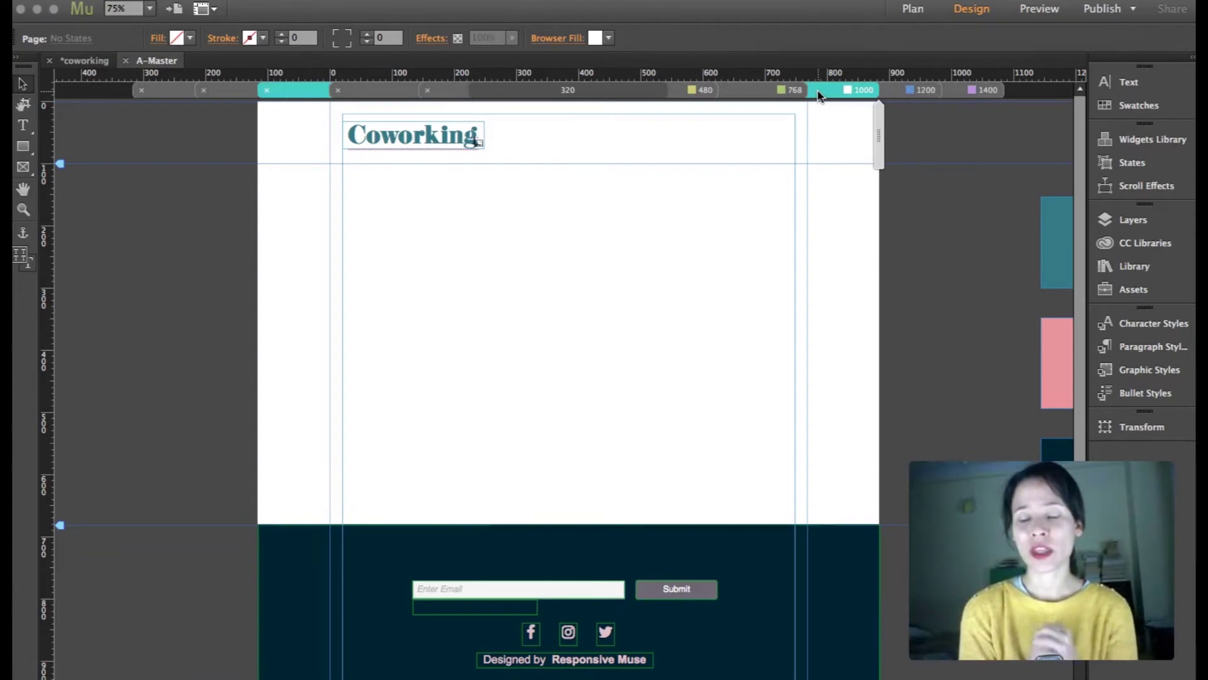
Hide the header menu that lies off the page in the 768 breakpoint.
click(767, 93)
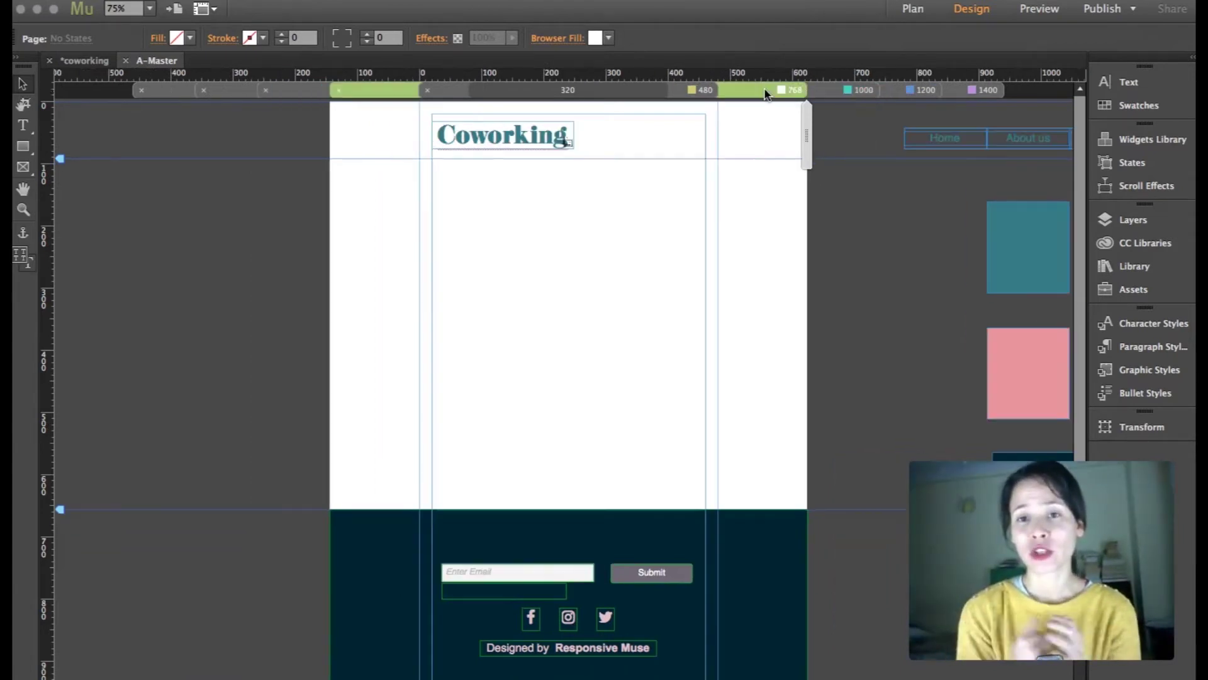
click(956, 146)
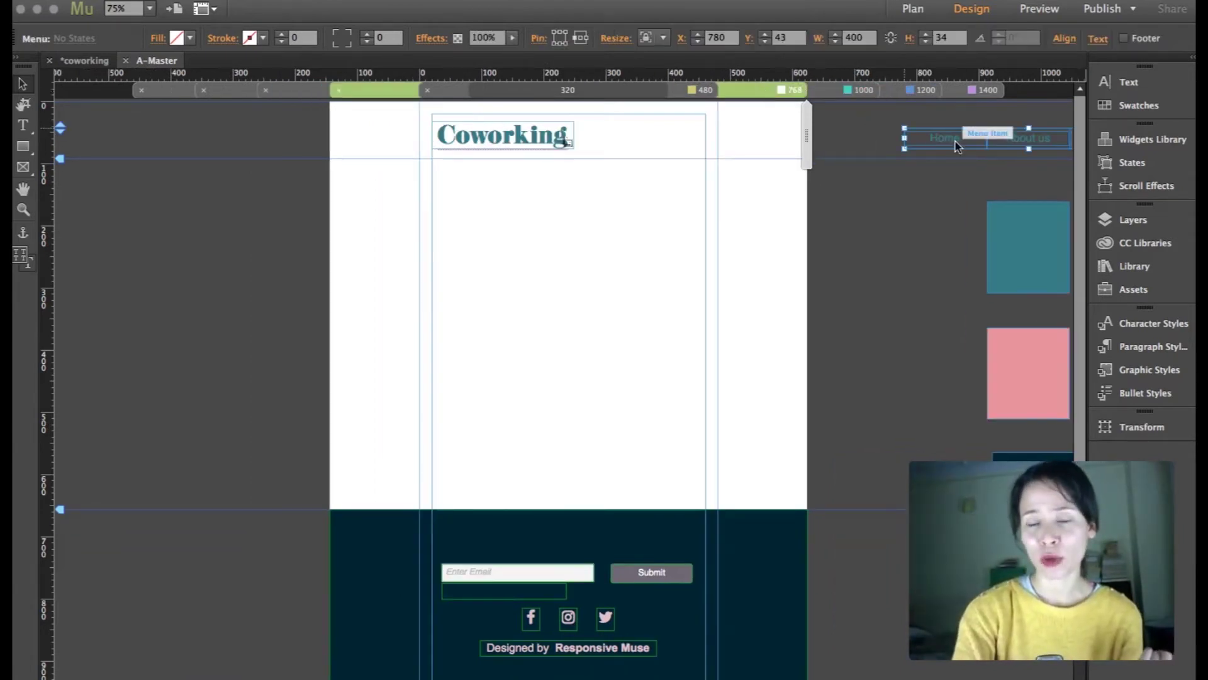
scroll(957, 146, right, 5)
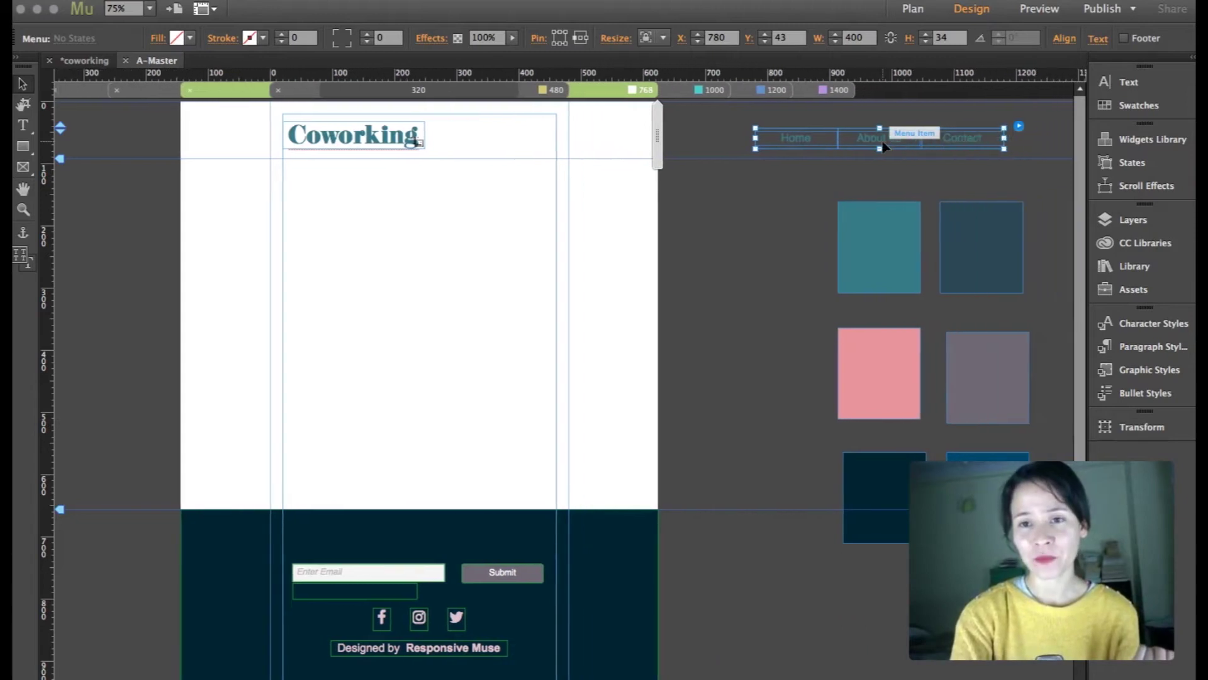
right_click(883, 146)
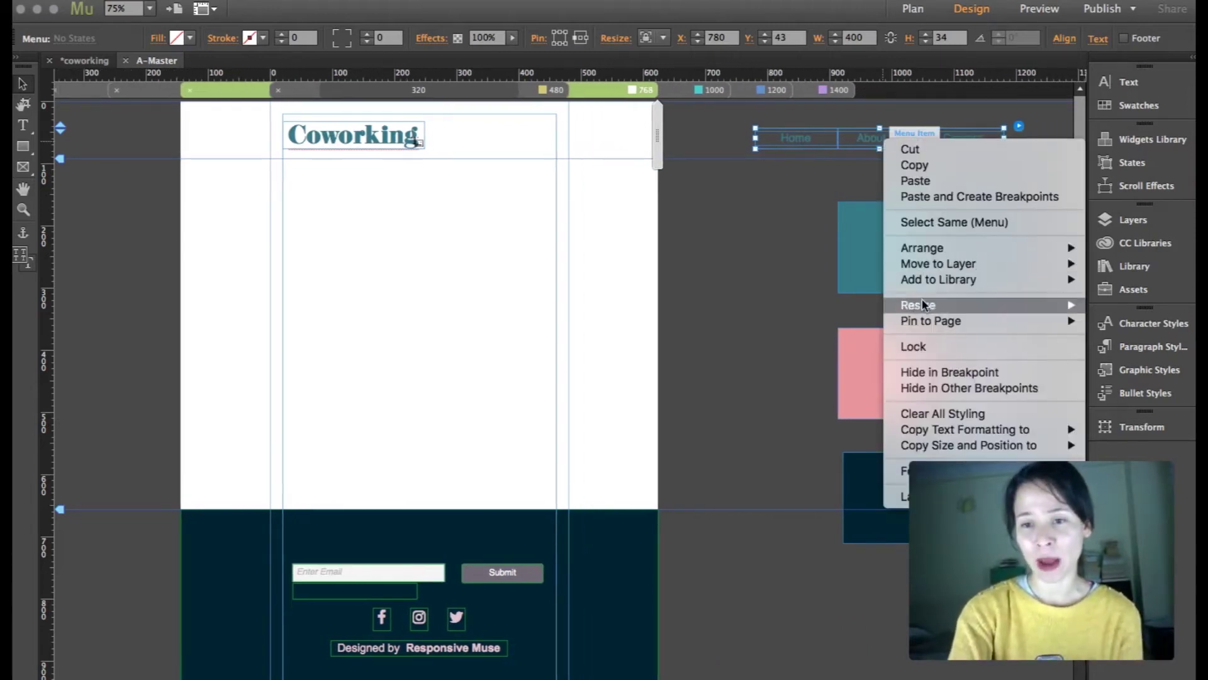
click(936, 373)
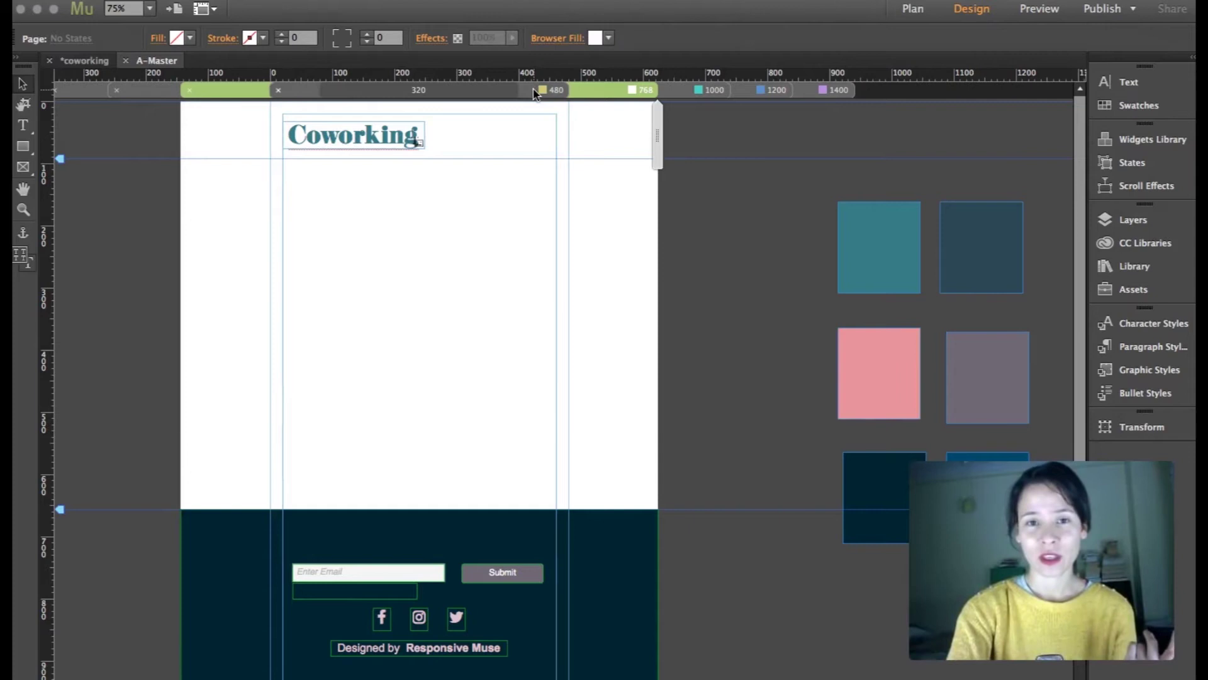
Hide the header menu that lies off the page in the 480 breakpoint.
click(535, 92)
click(889, 144)
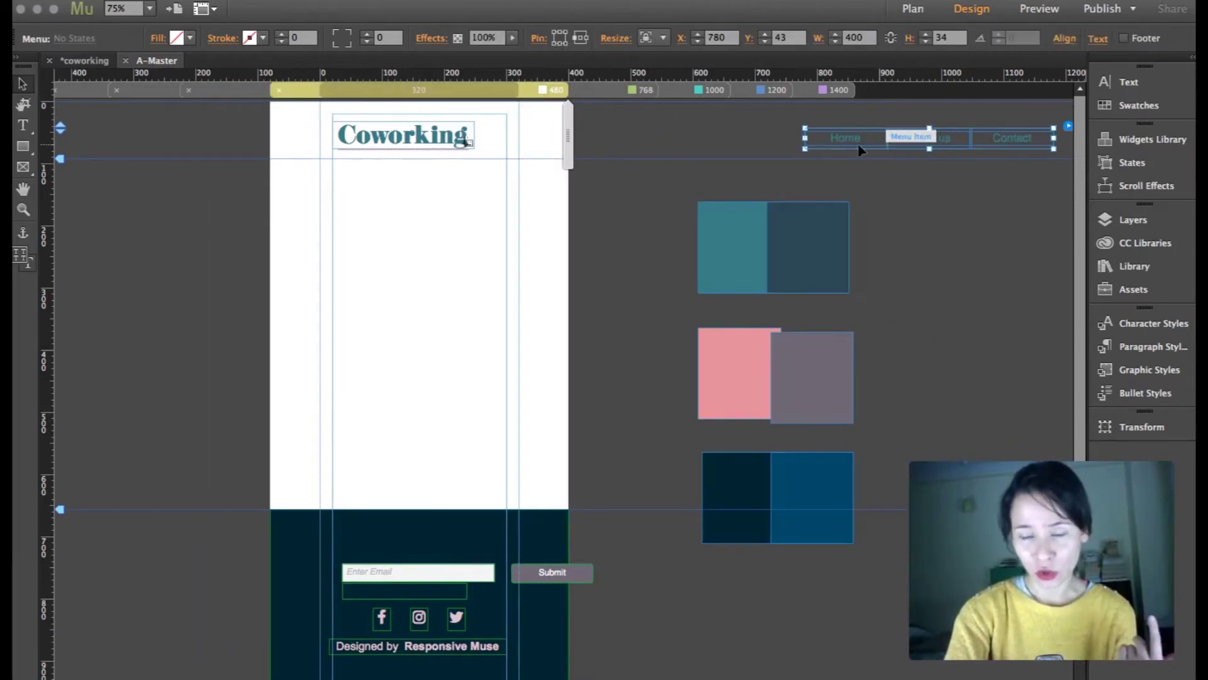
right_click(848, 149)
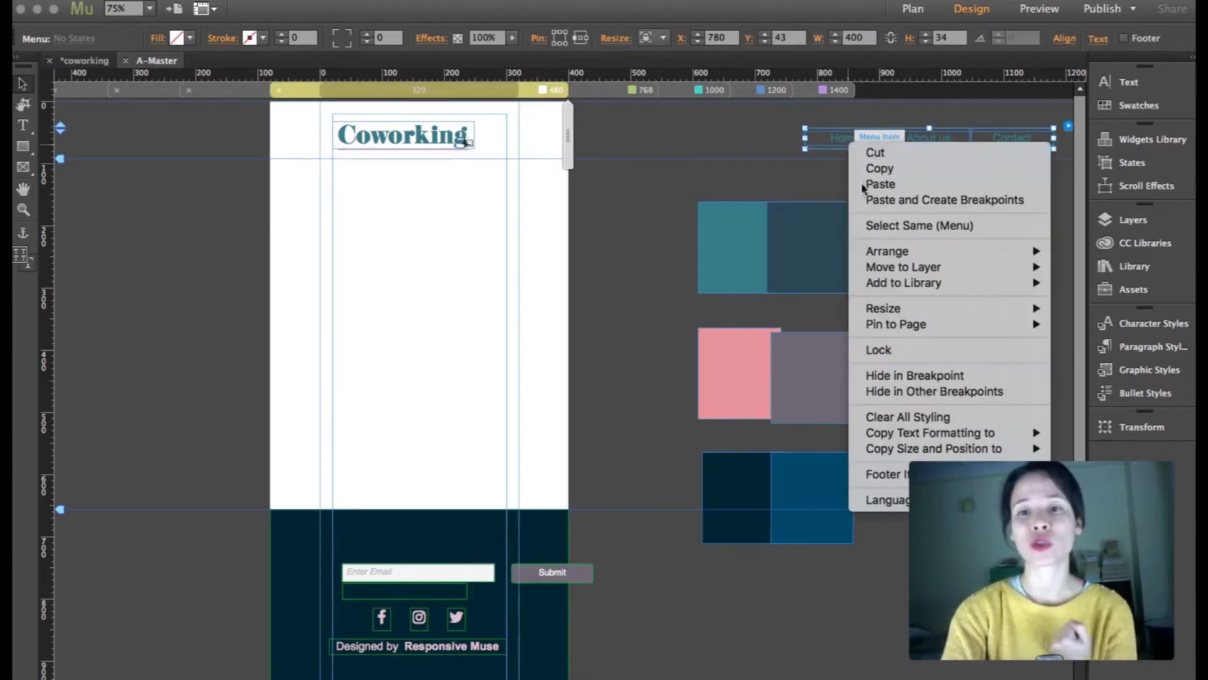
click(889, 375)
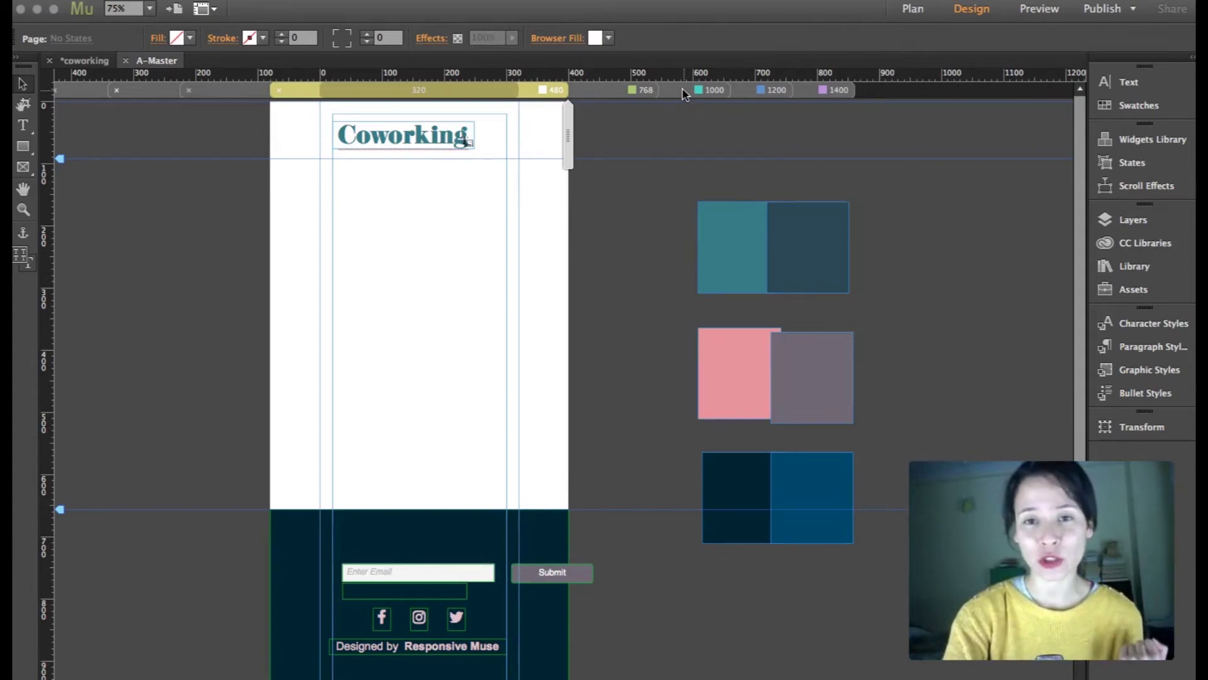
In the 1000 breakpoint, add a Tooltip composition widget below the header, at about X 2, Y 175.
click(685, 94)
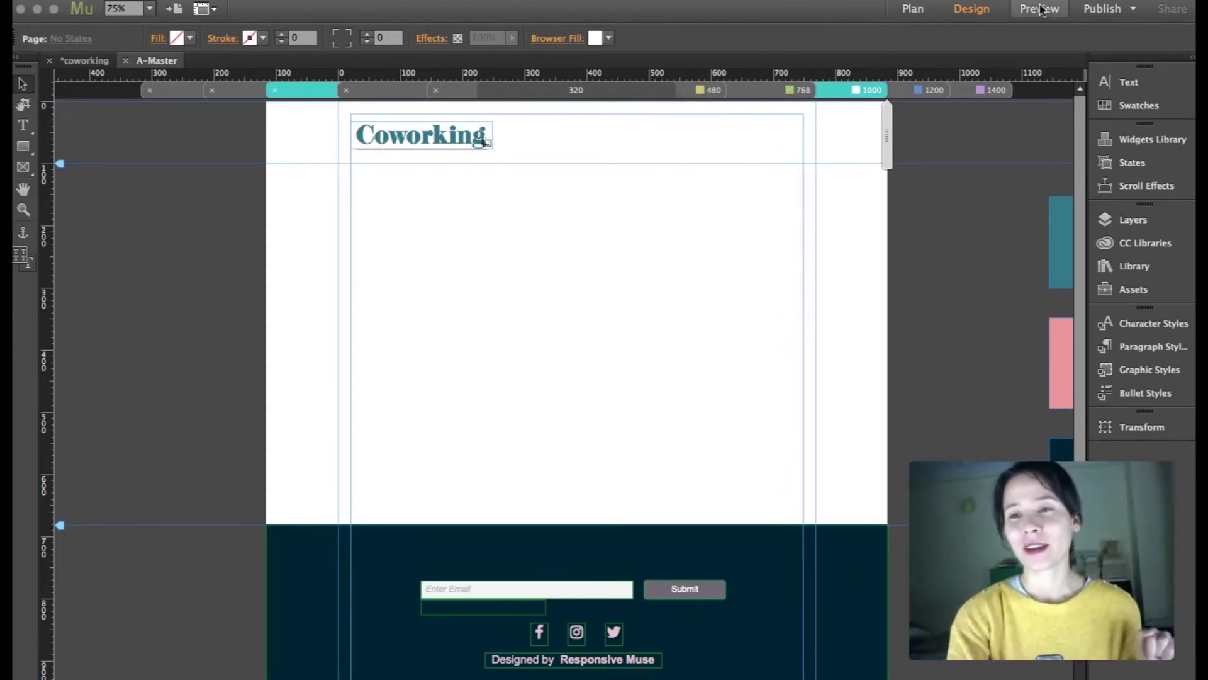
click(1154, 134)
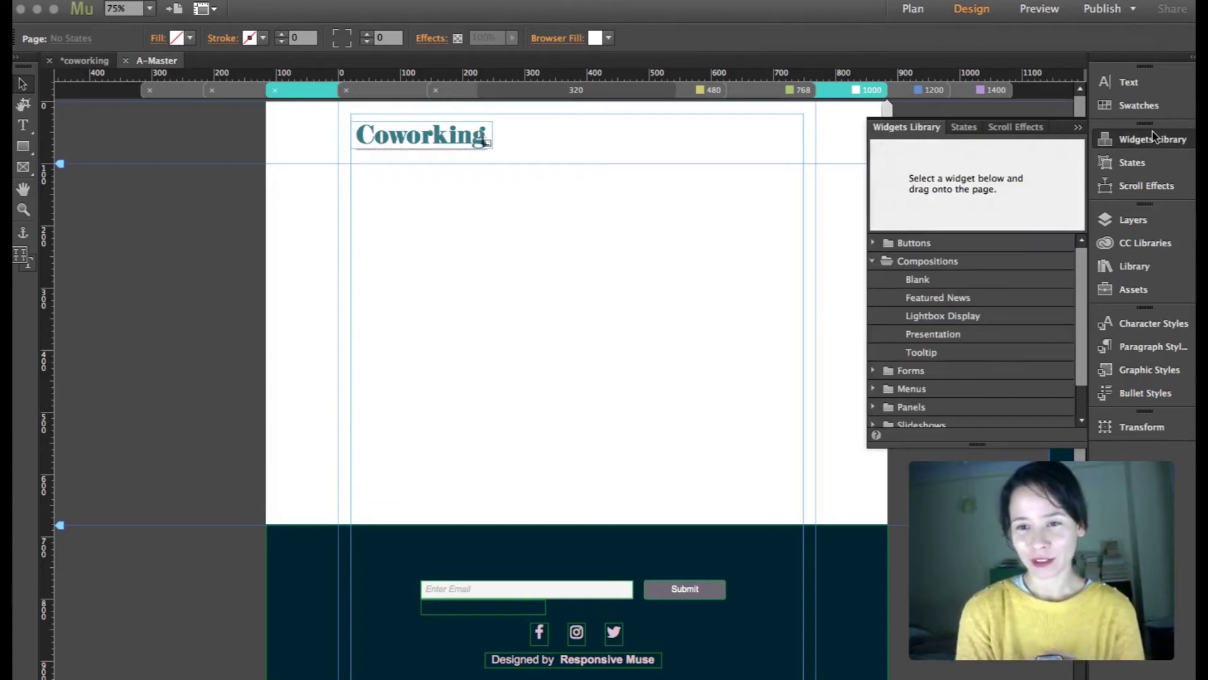
click(929, 352)
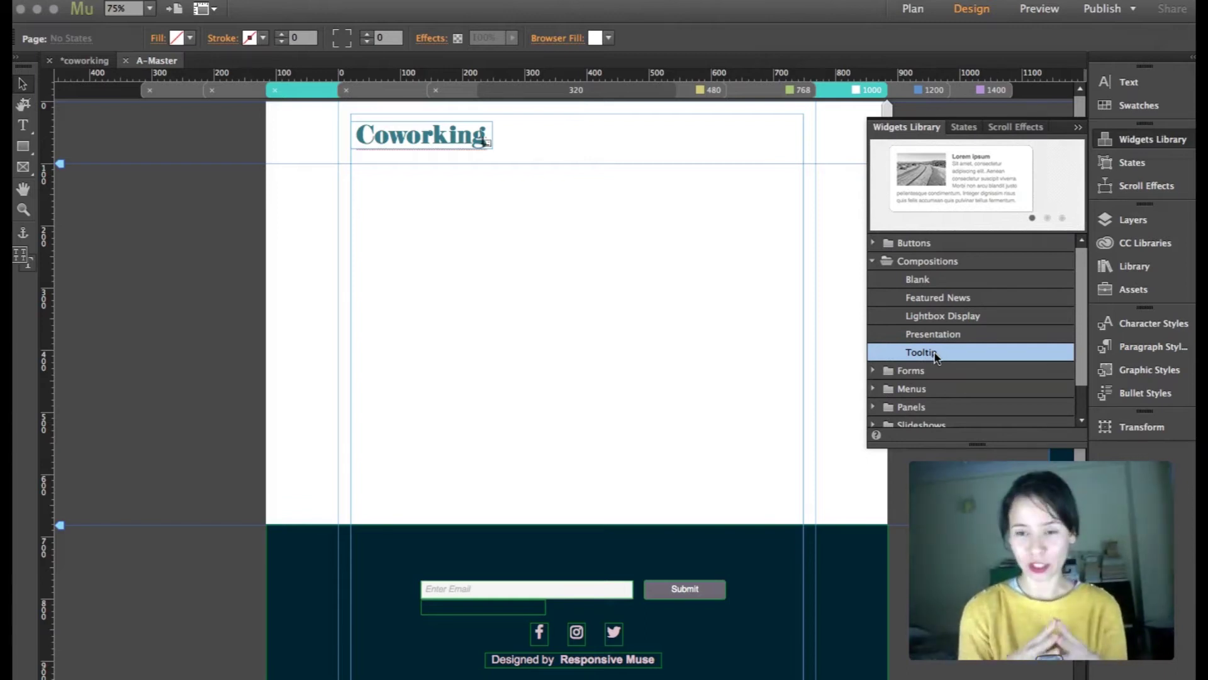
drag(936, 356, 483, 254)
drag(605, 336, 469, 274)
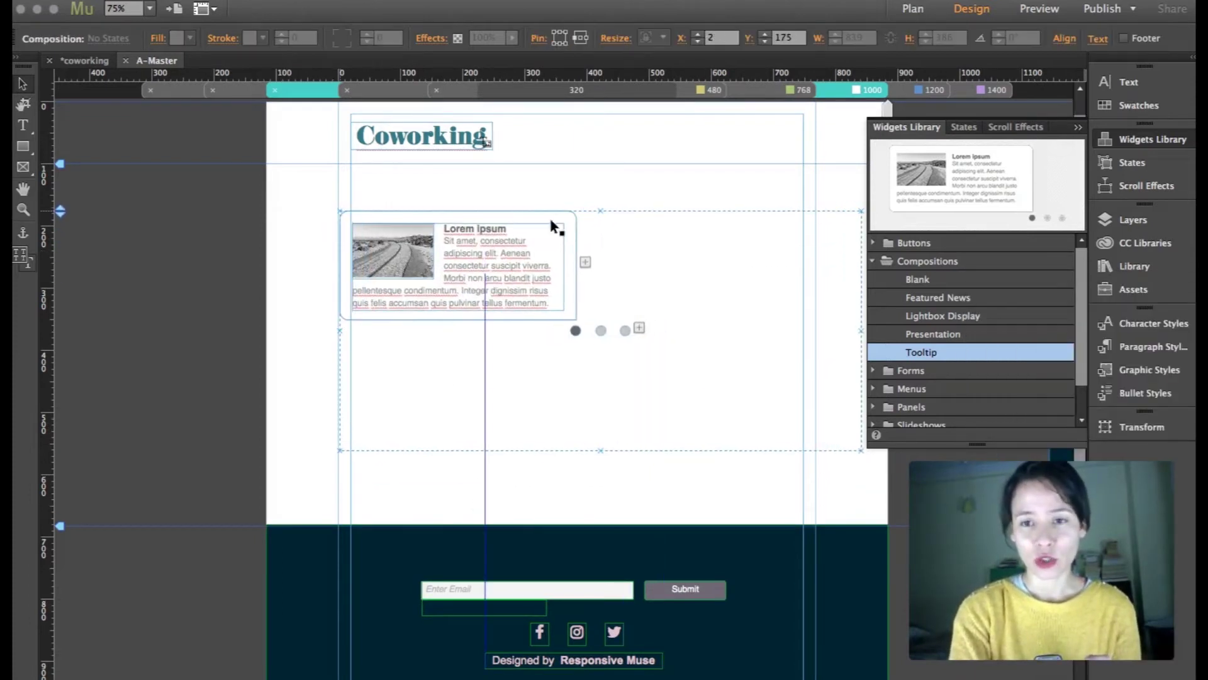
click(1078, 127)
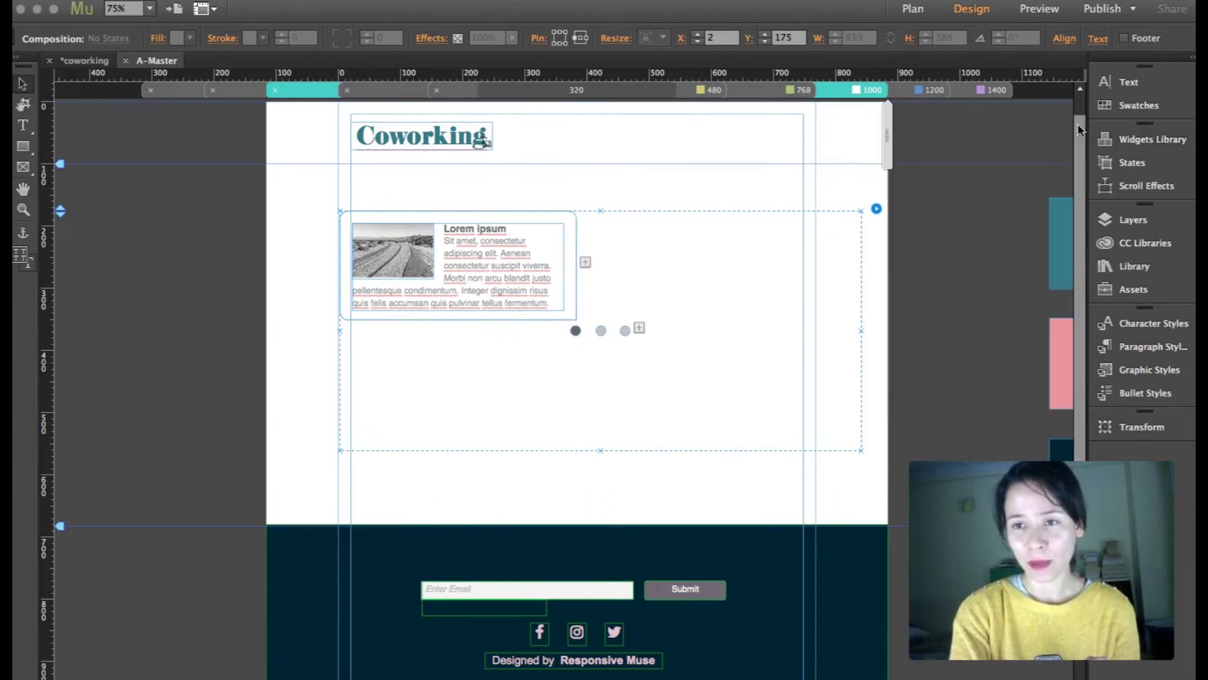
click(944, 195)
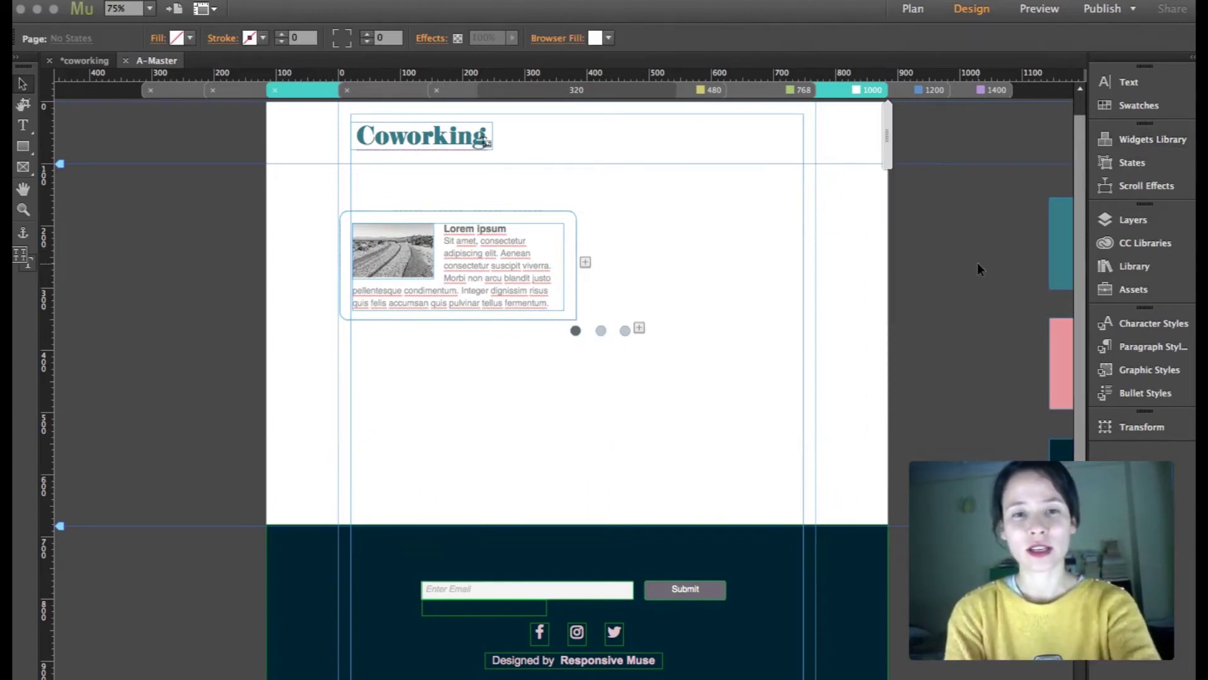
Preview the page in the browser, check how the Tooltip composition reacts to its triggers, and return to Adobe Muse.
key(super+shift+e)
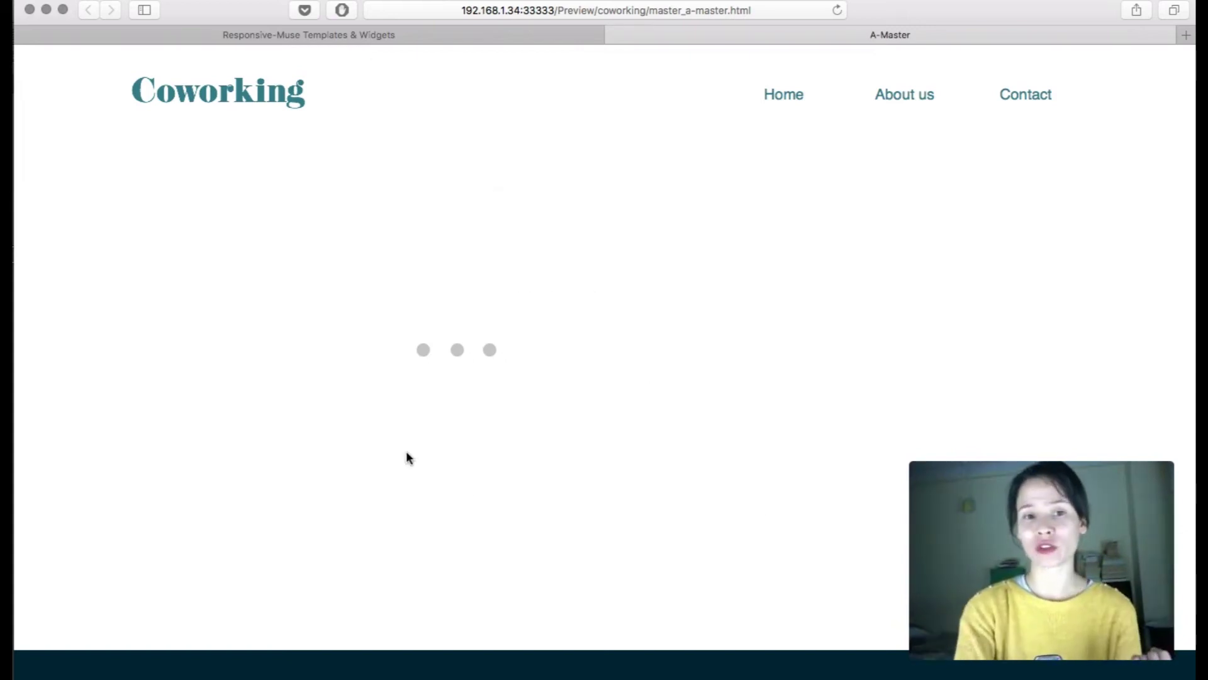
mouse_move(459, 354)
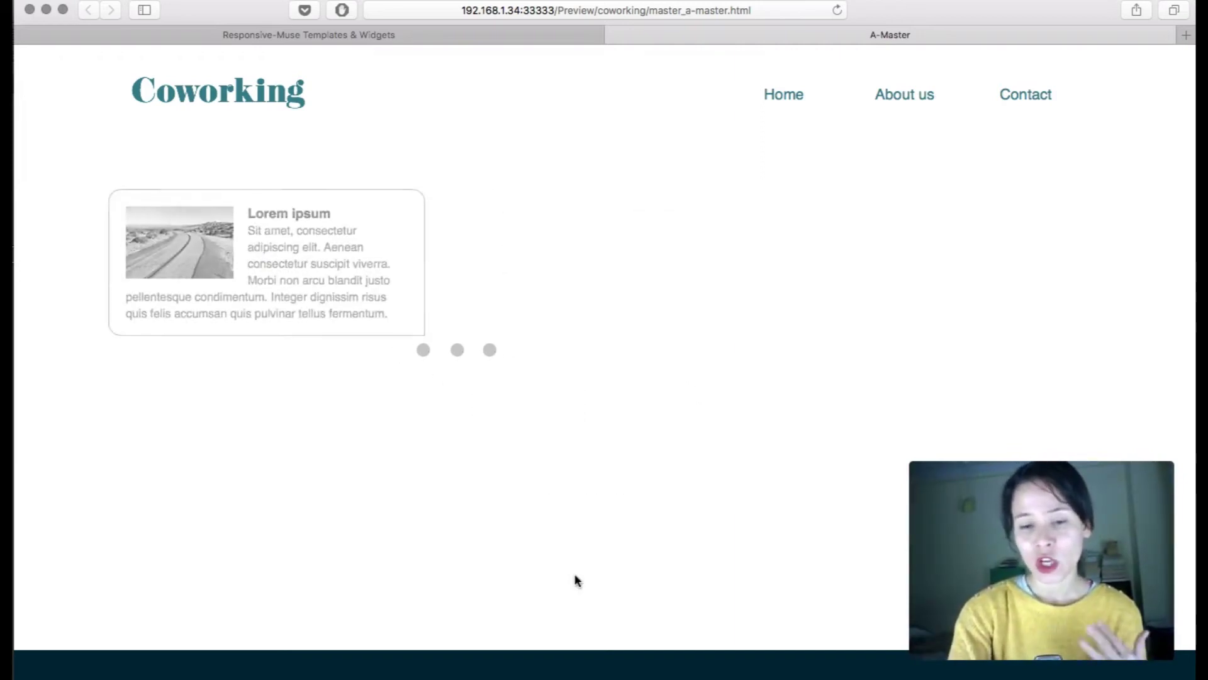
mouse_move(818, 671)
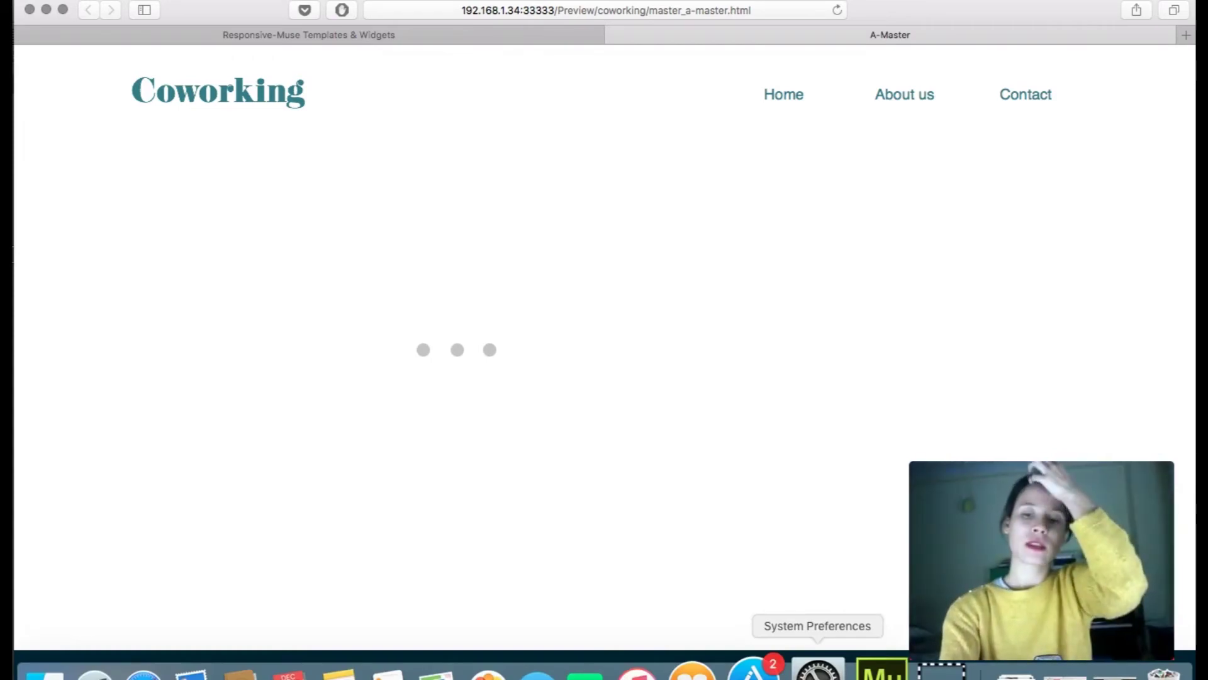
click(881, 671)
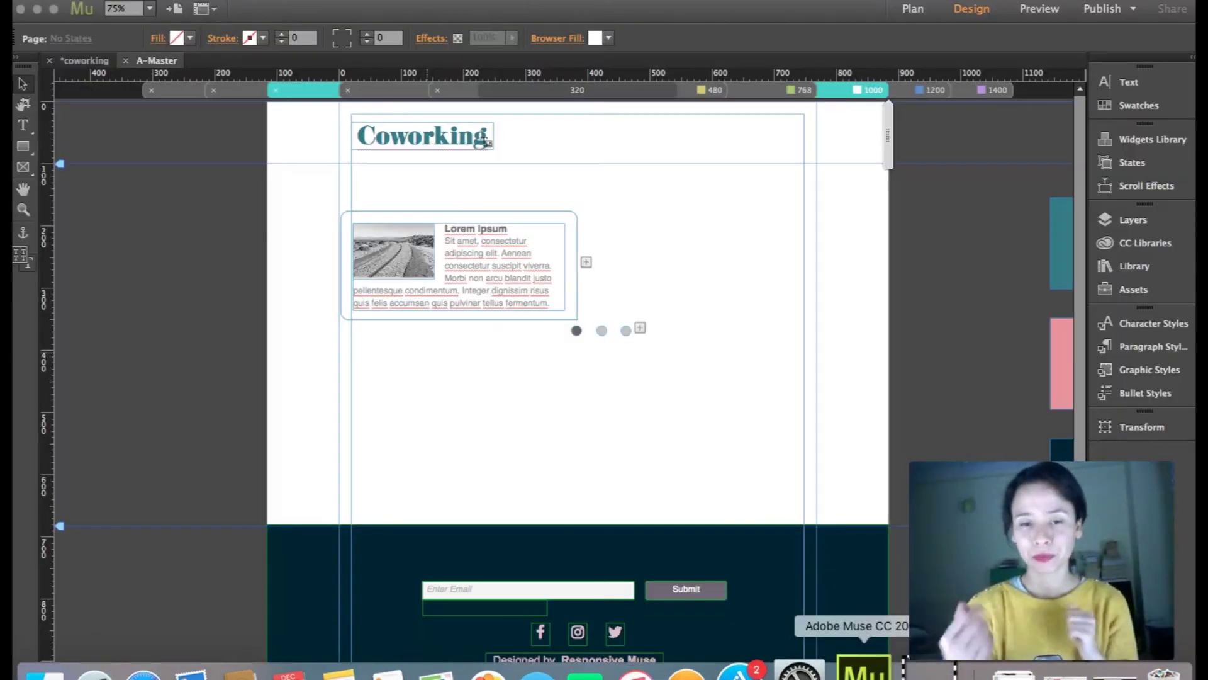
Delete the second and third triggers of the Tooltip composition, keeping only the first one.
click(573, 304)
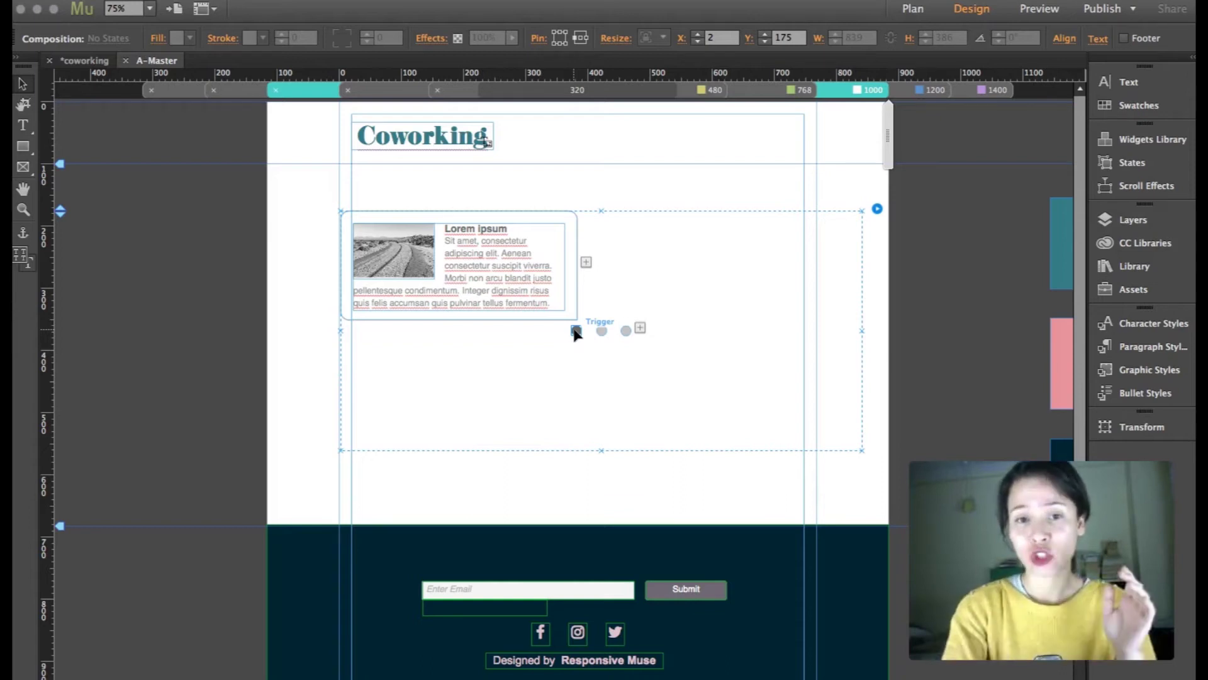
click(576, 330)
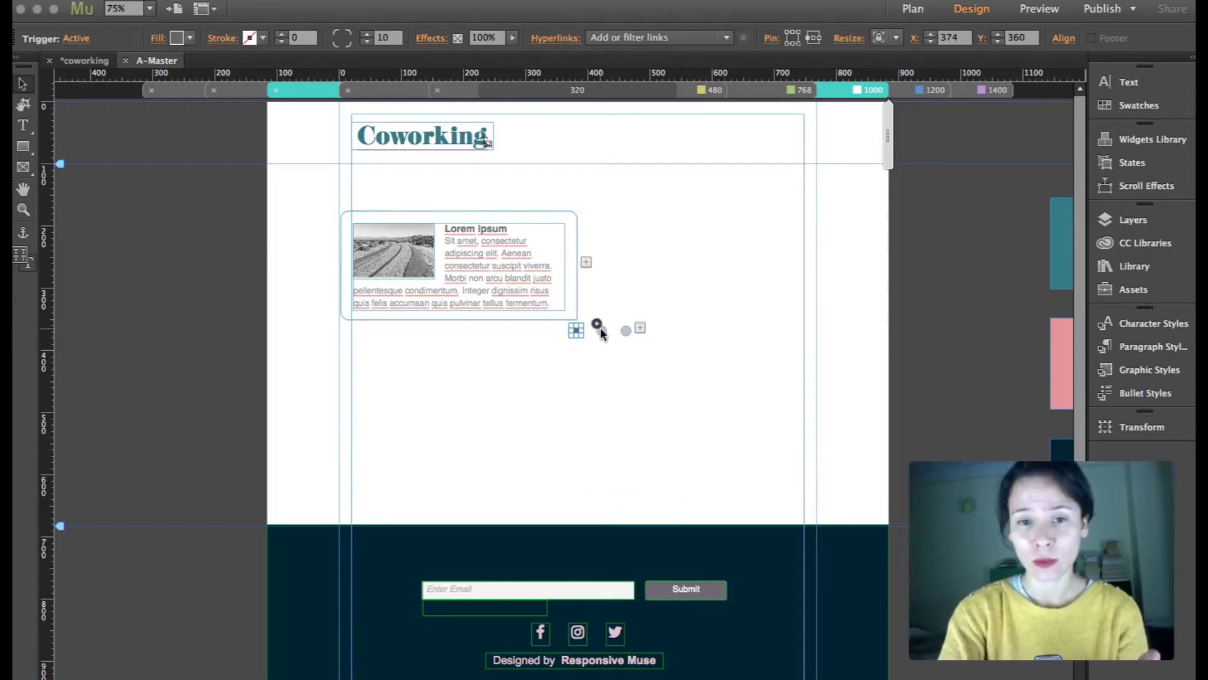
click(596, 324)
click(621, 217)
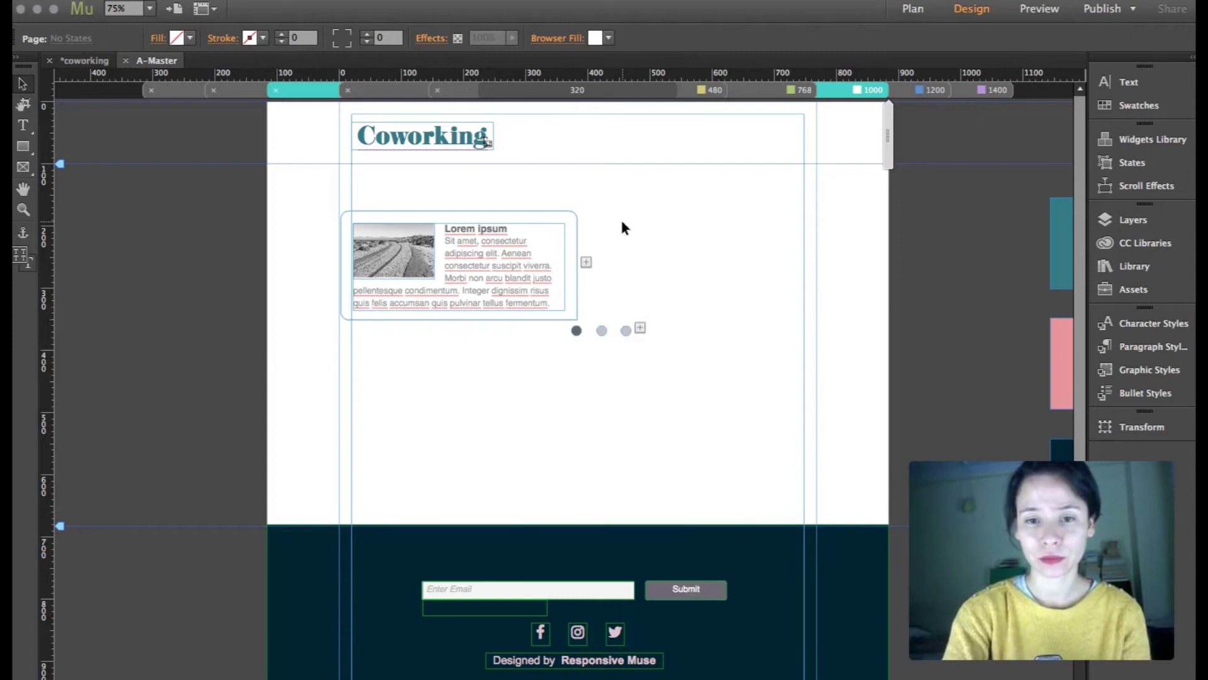
click(625, 330)
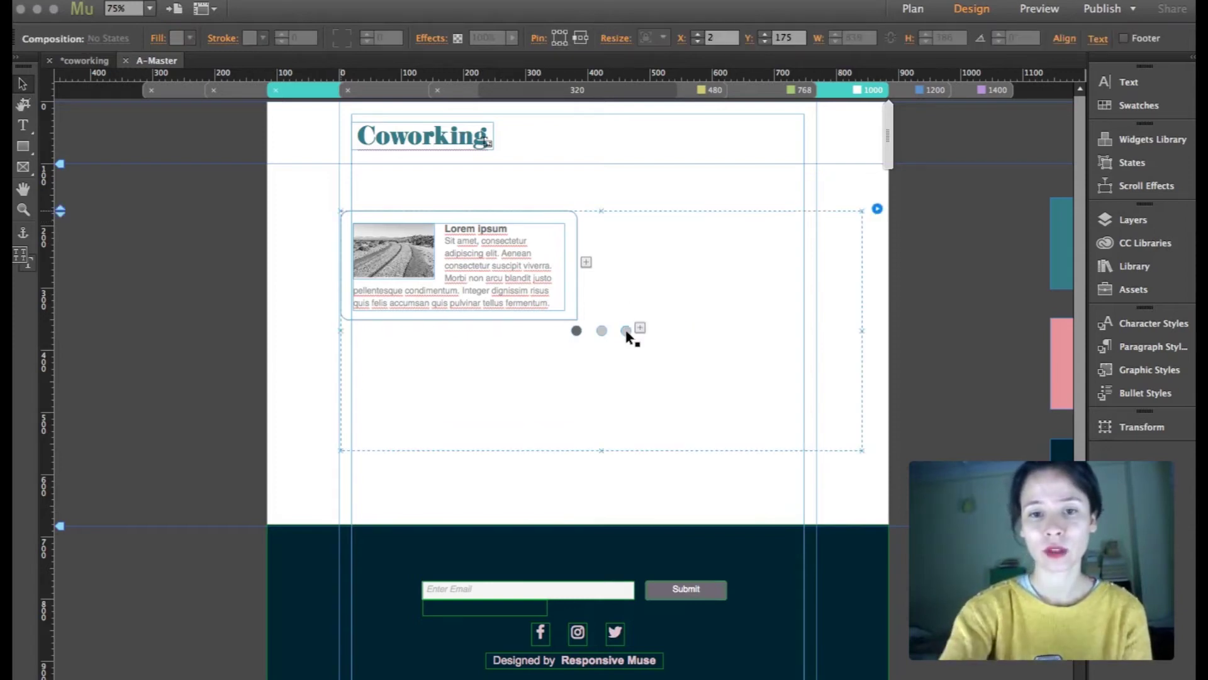
click(602, 329)
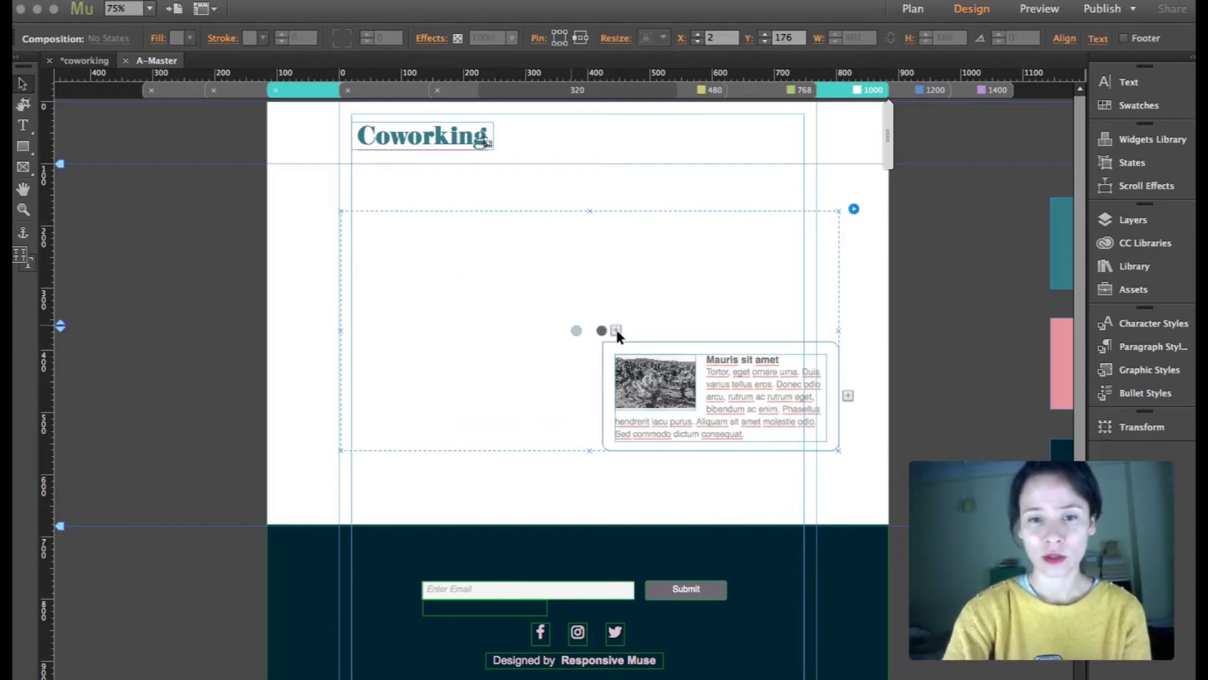
key(Escape)
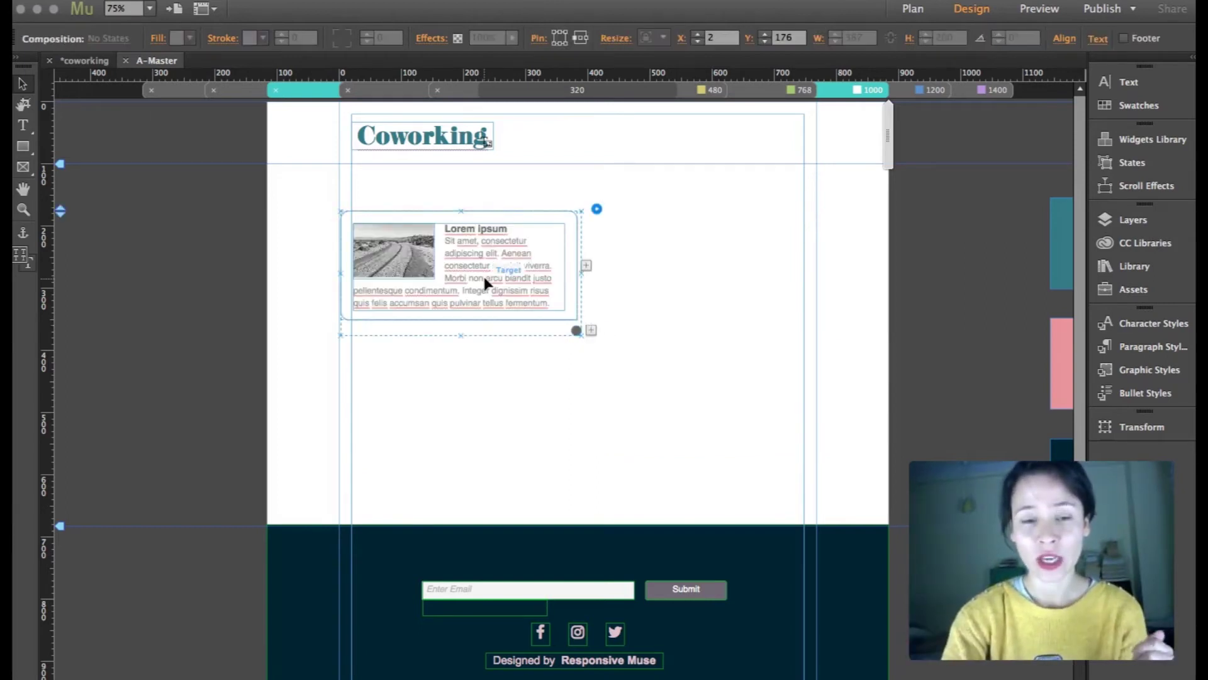
Enlarge the remaining trigger into a square in the header against the right margin guide, at about X 685, Y 28.
click(576, 330)
click(23, 209)
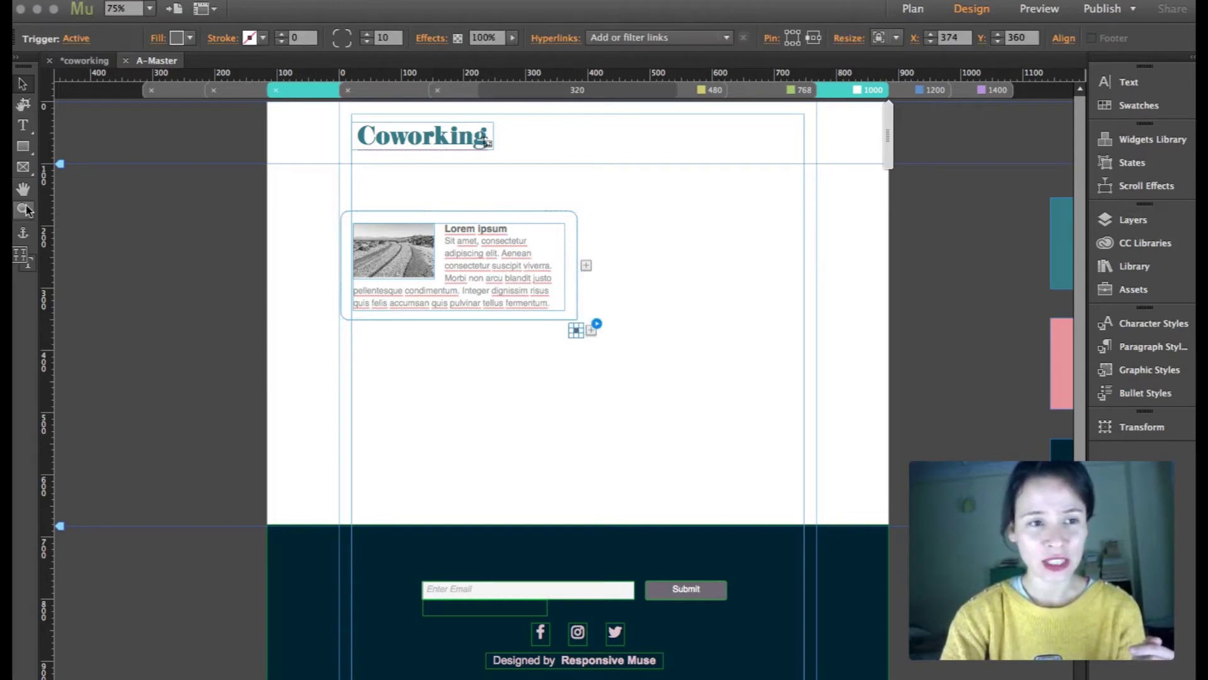
click(679, 369)
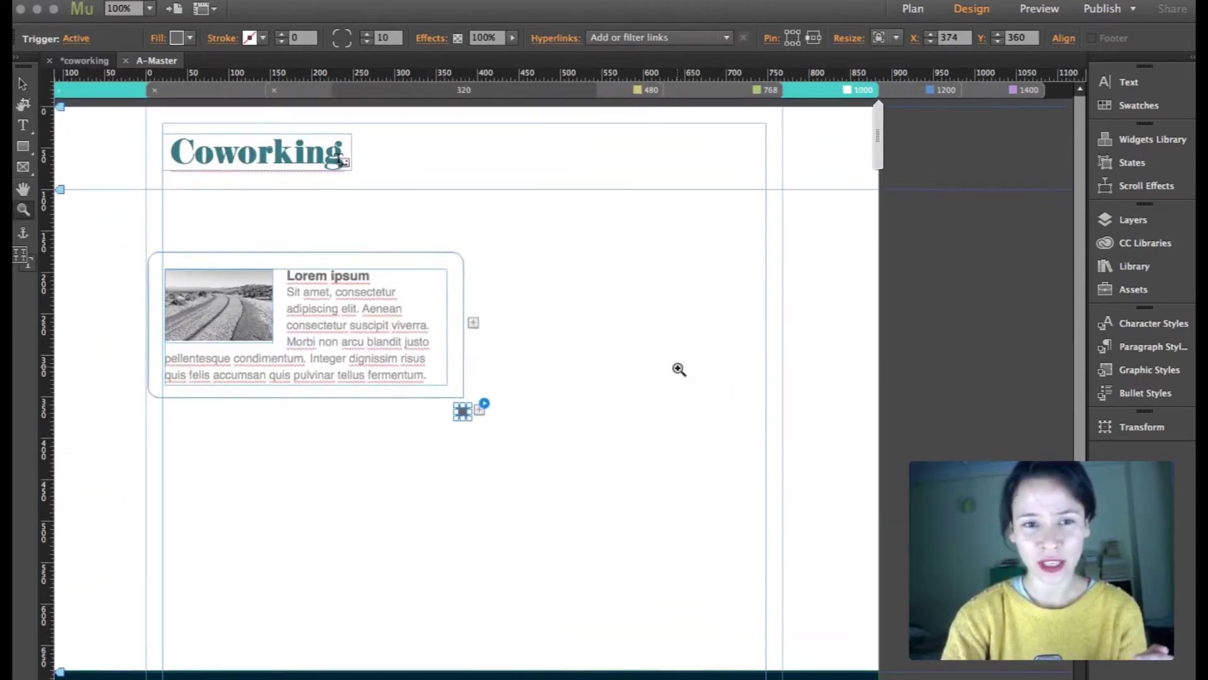
key(v)
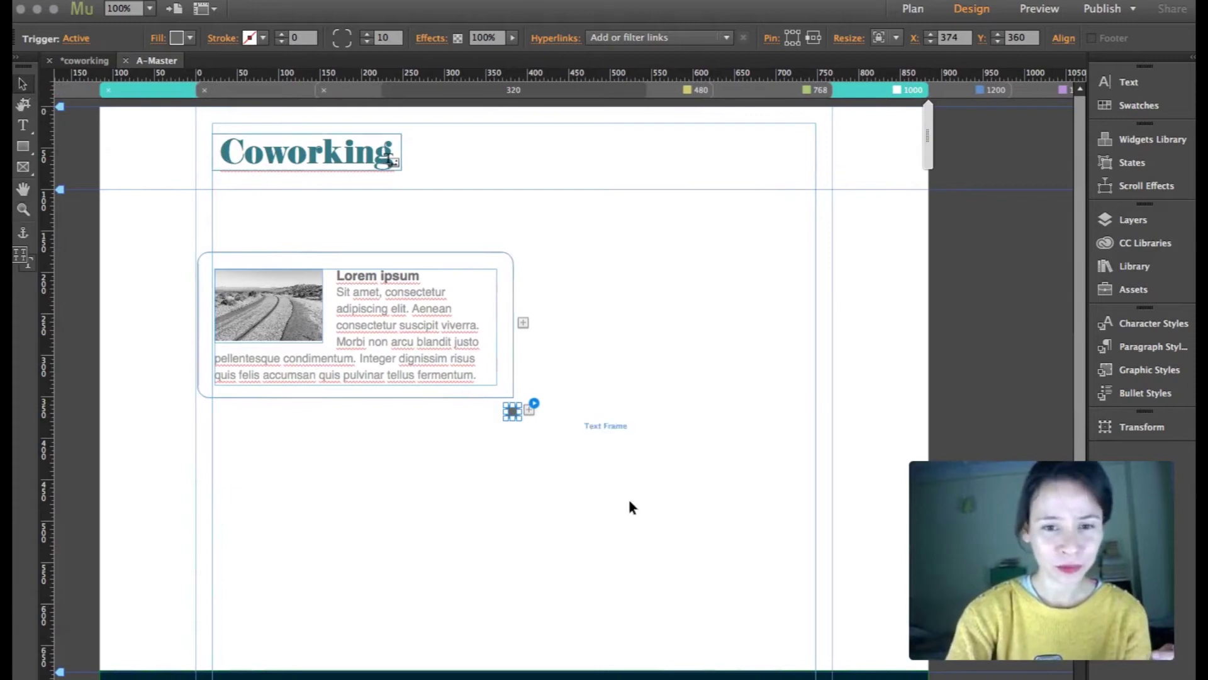
drag(519, 409, 818, 128)
drag(753, 154, 763, 155)
Move the composition's target to the middle of the page below the header and enlarge it, at about X 158, Y 152.
click(337, 275)
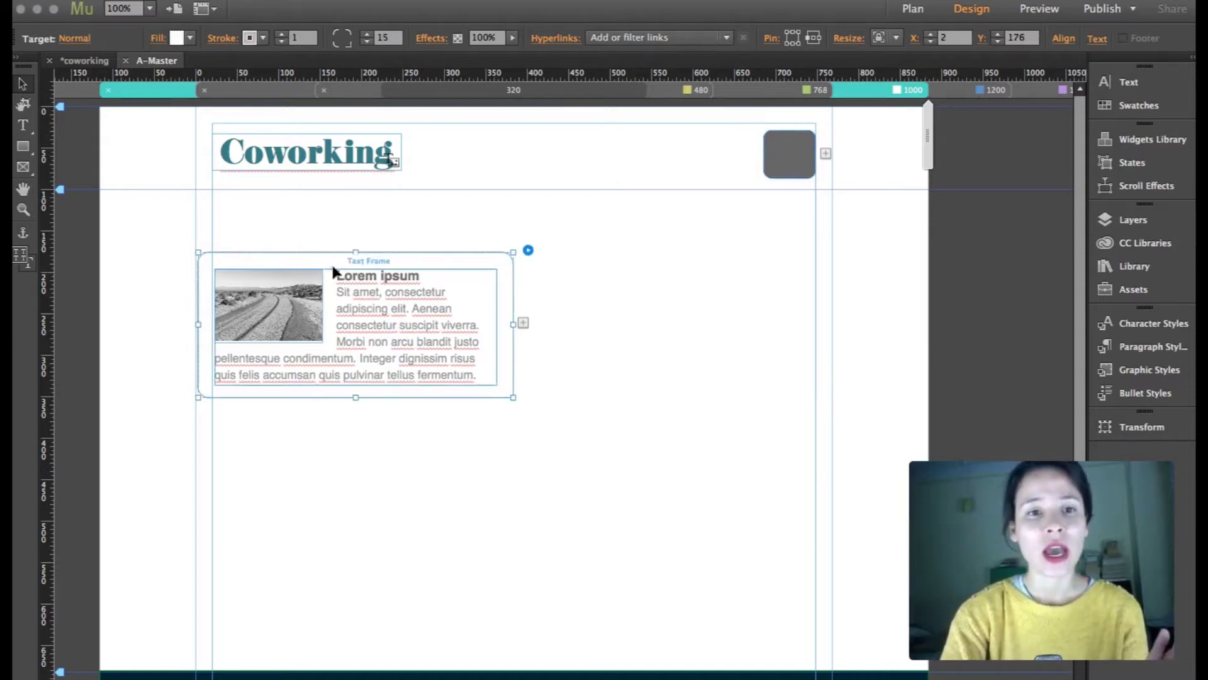
drag(359, 262, 479, 243)
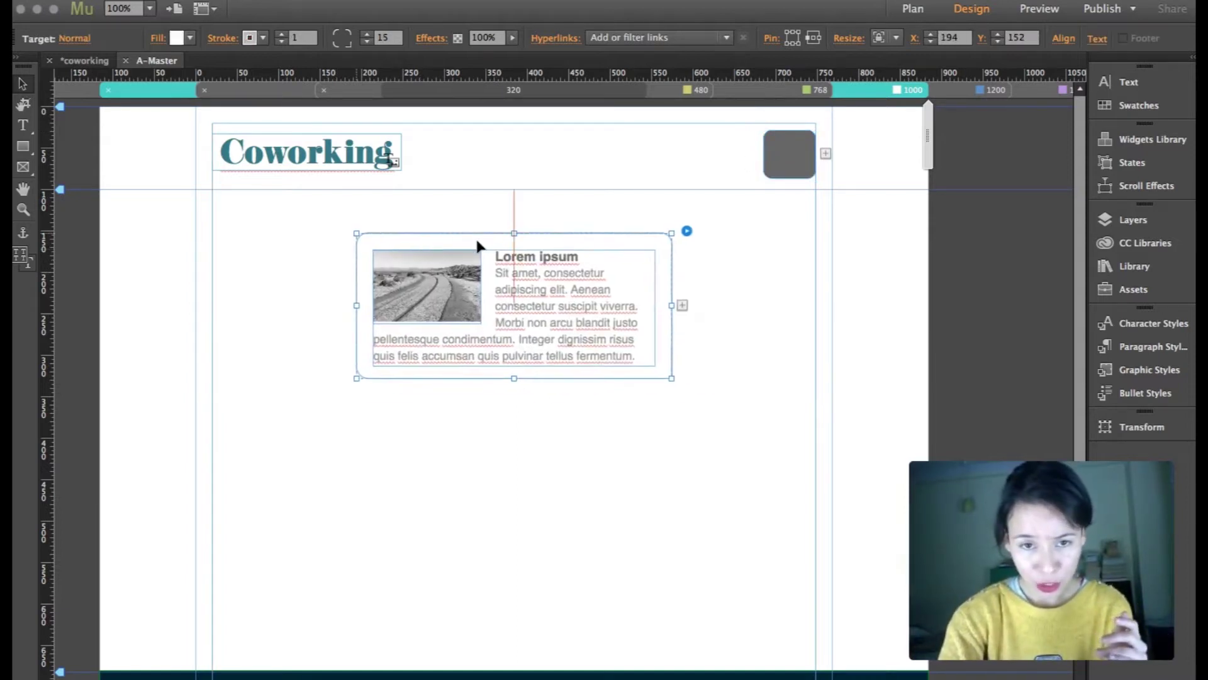
drag(517, 381, 517, 565)
drag(674, 399, 710, 398)
drag(357, 398, 327, 398)
Delete the sample text frame with its image from inside the target container.
click(549, 297)
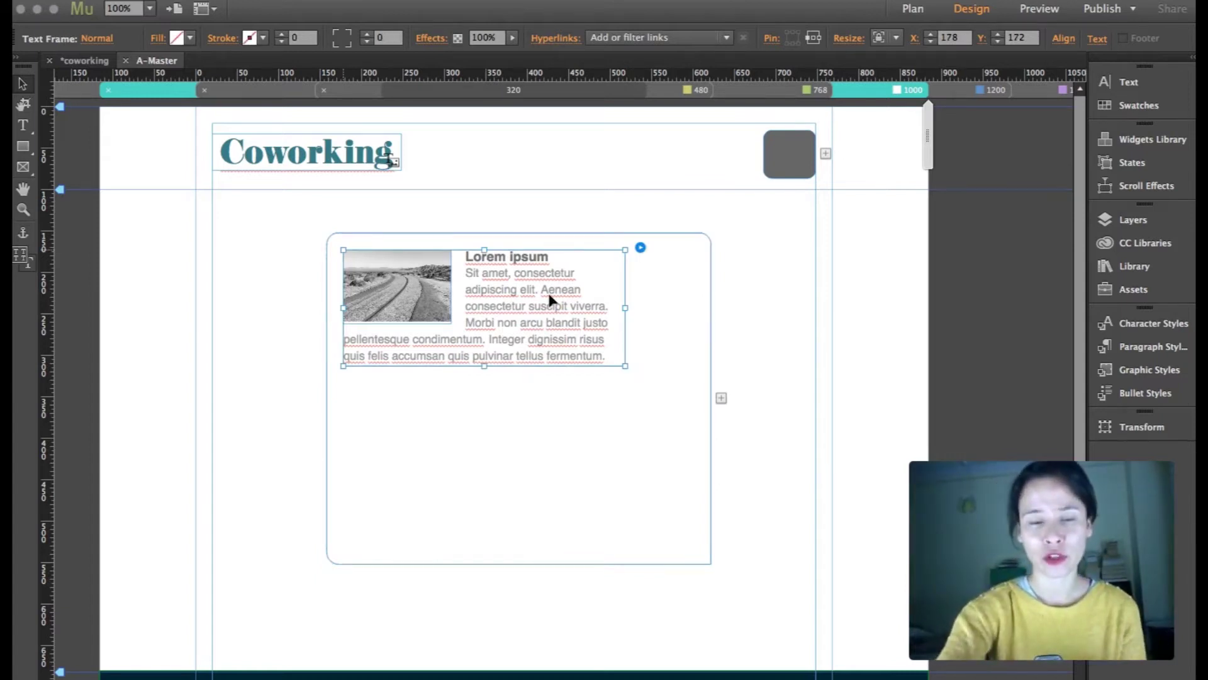
key(Delete)
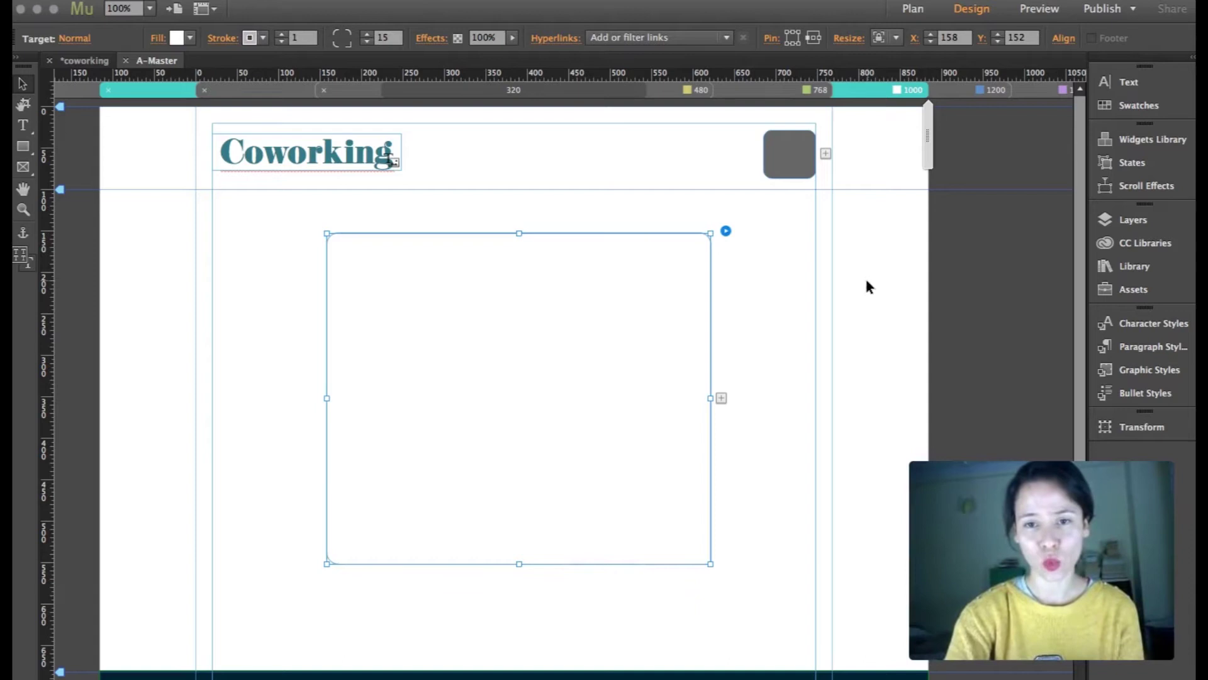
click(773, 346)
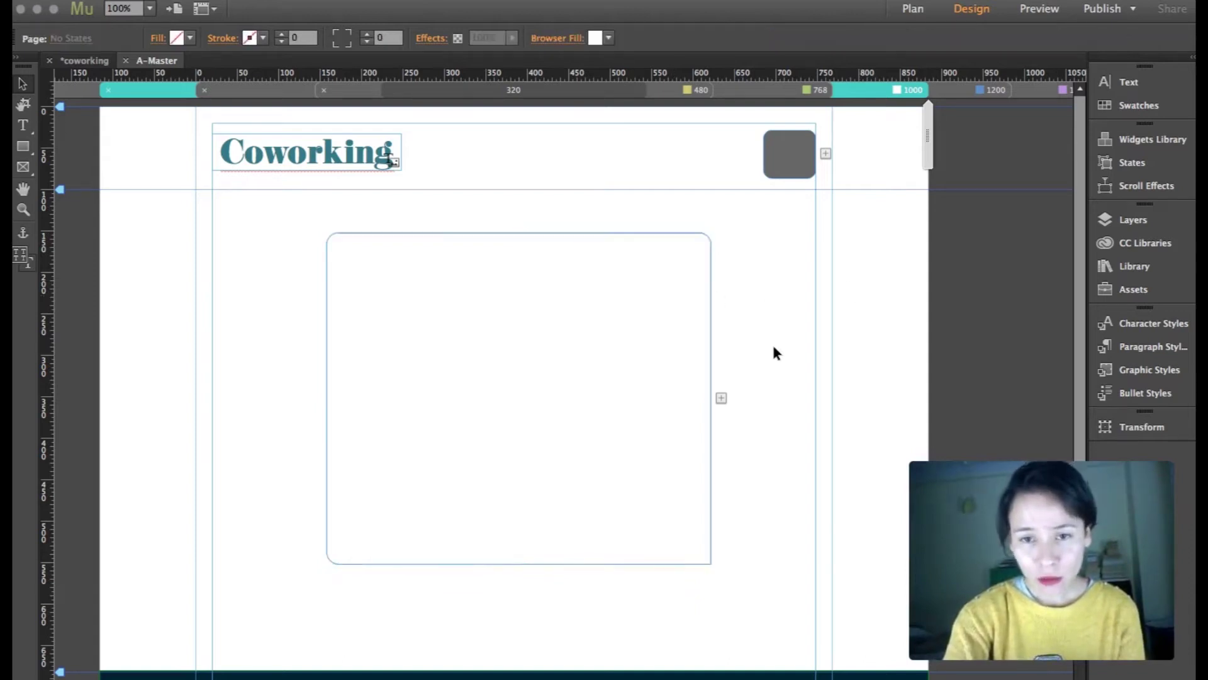
click(656, 291)
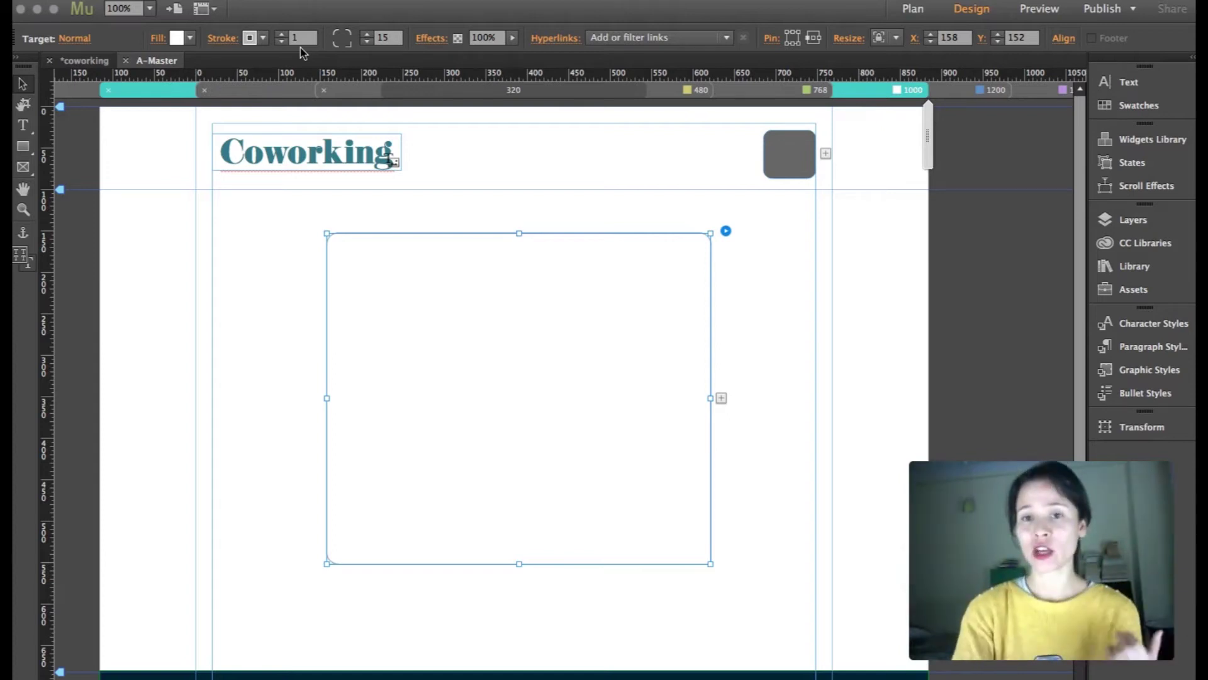
Set the fill of the square header trigger to none in its Active and Normal states.
click(799, 156)
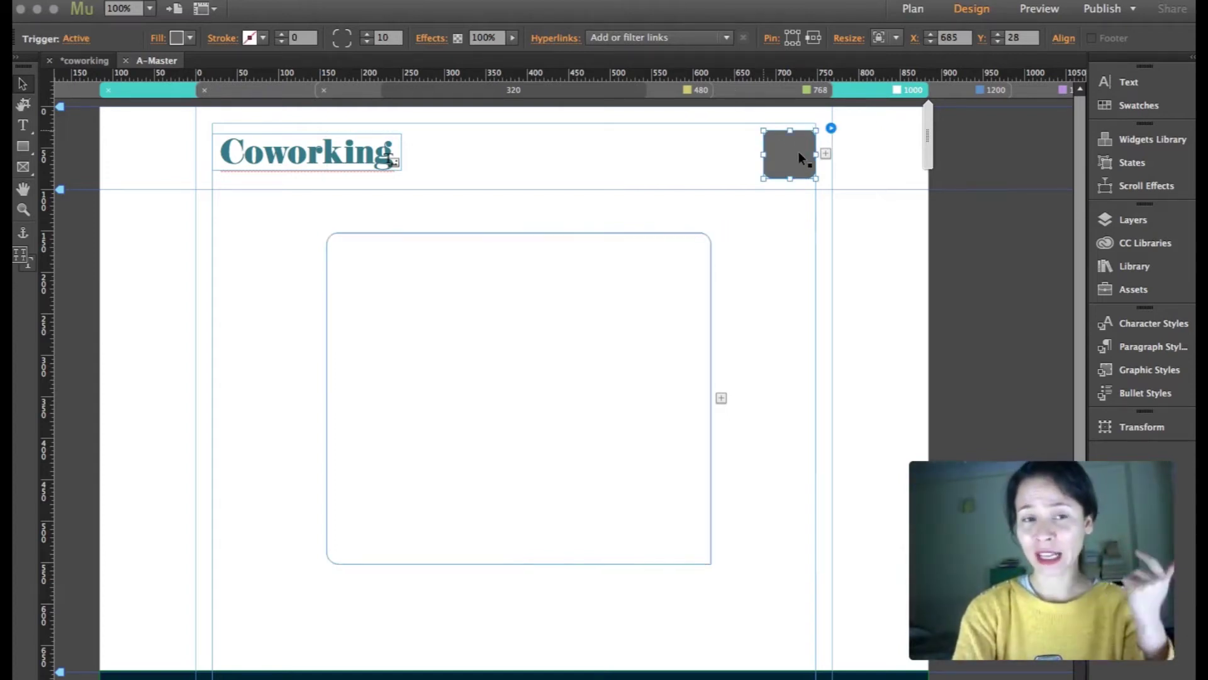
click(179, 38)
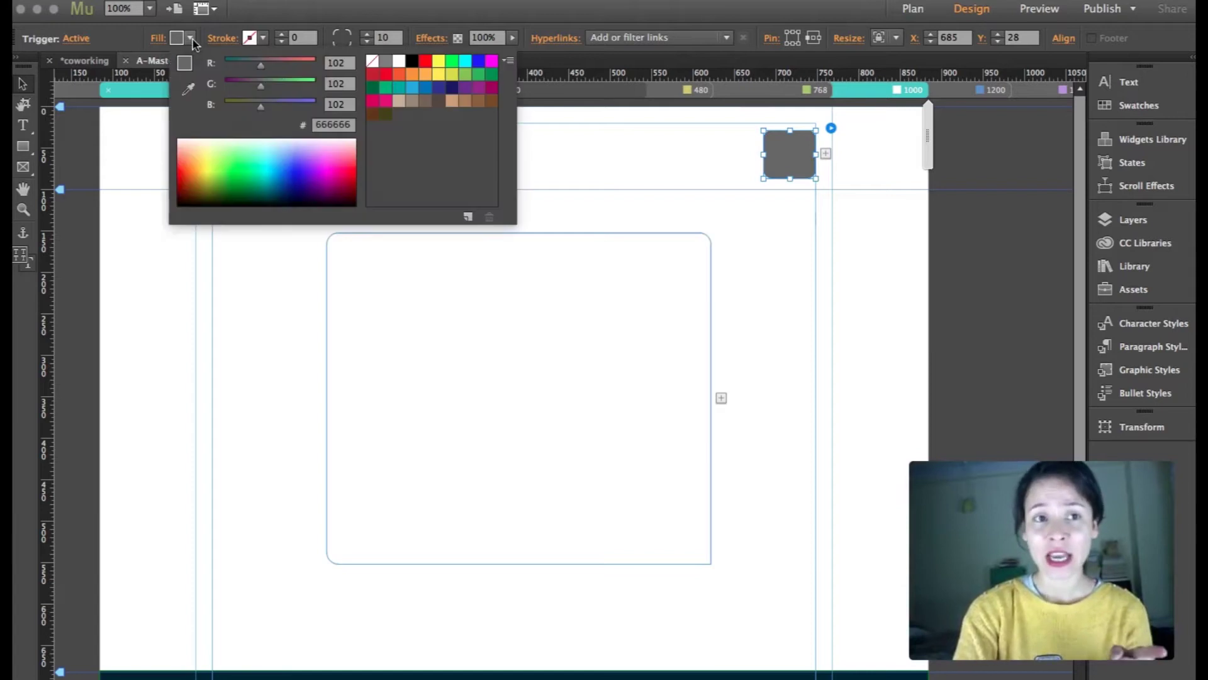
click(373, 62)
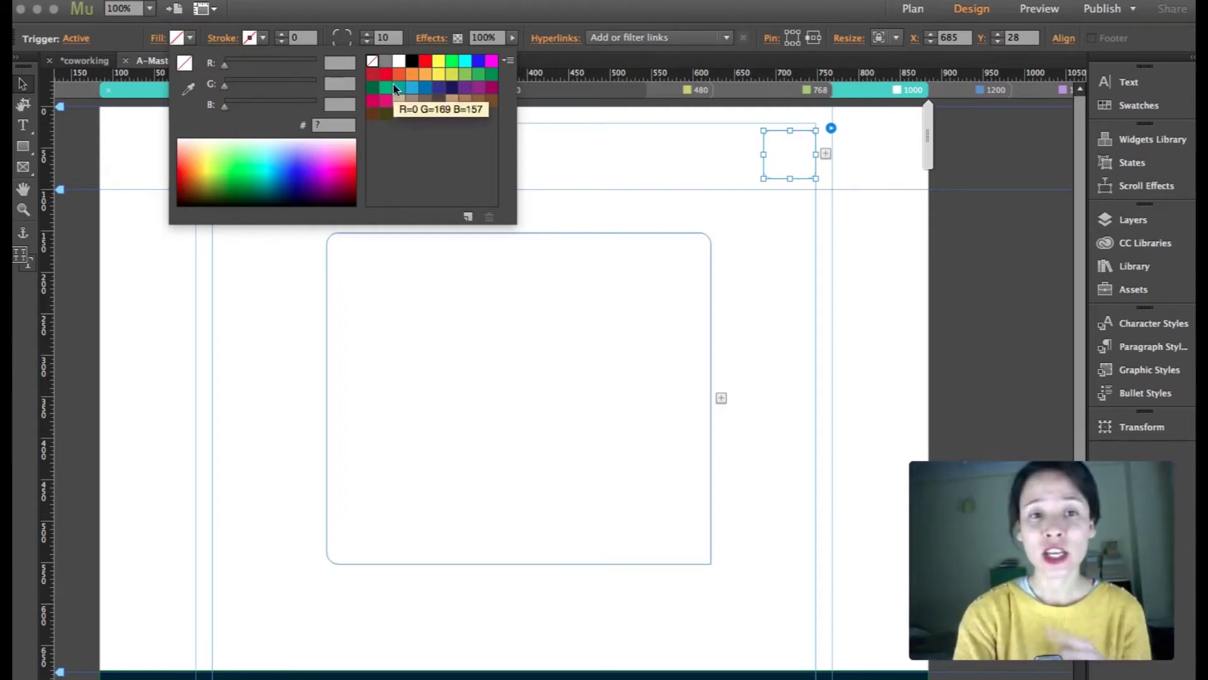
click(88, 42)
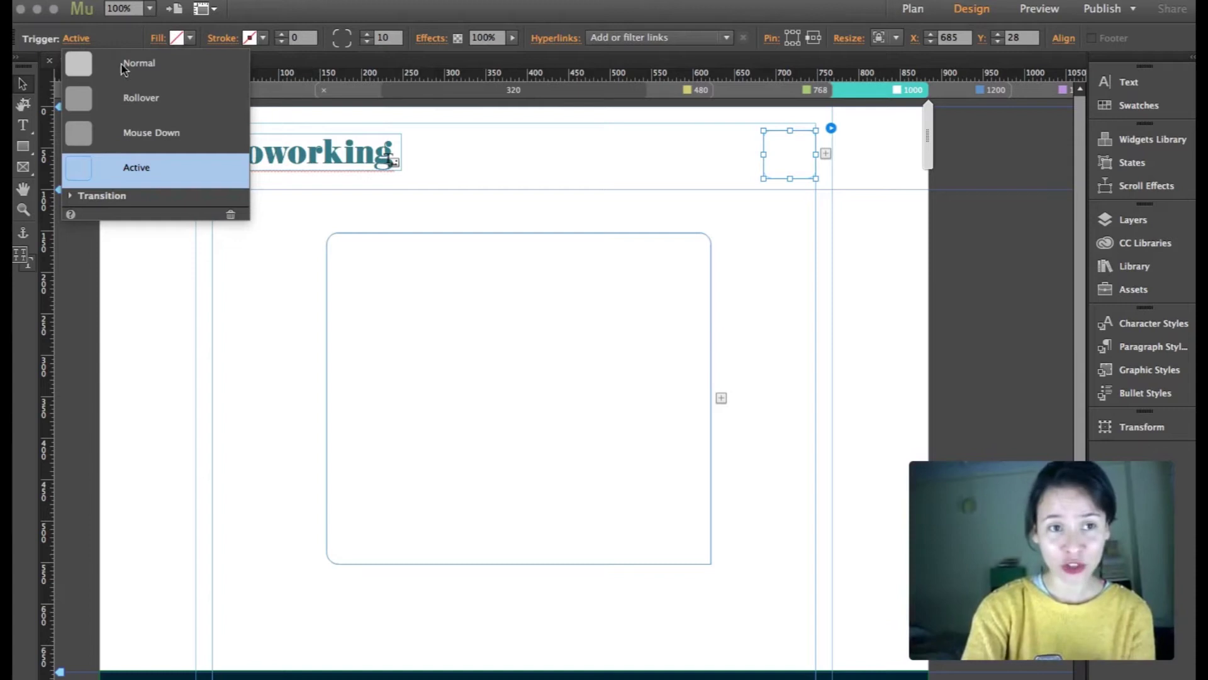
click(152, 62)
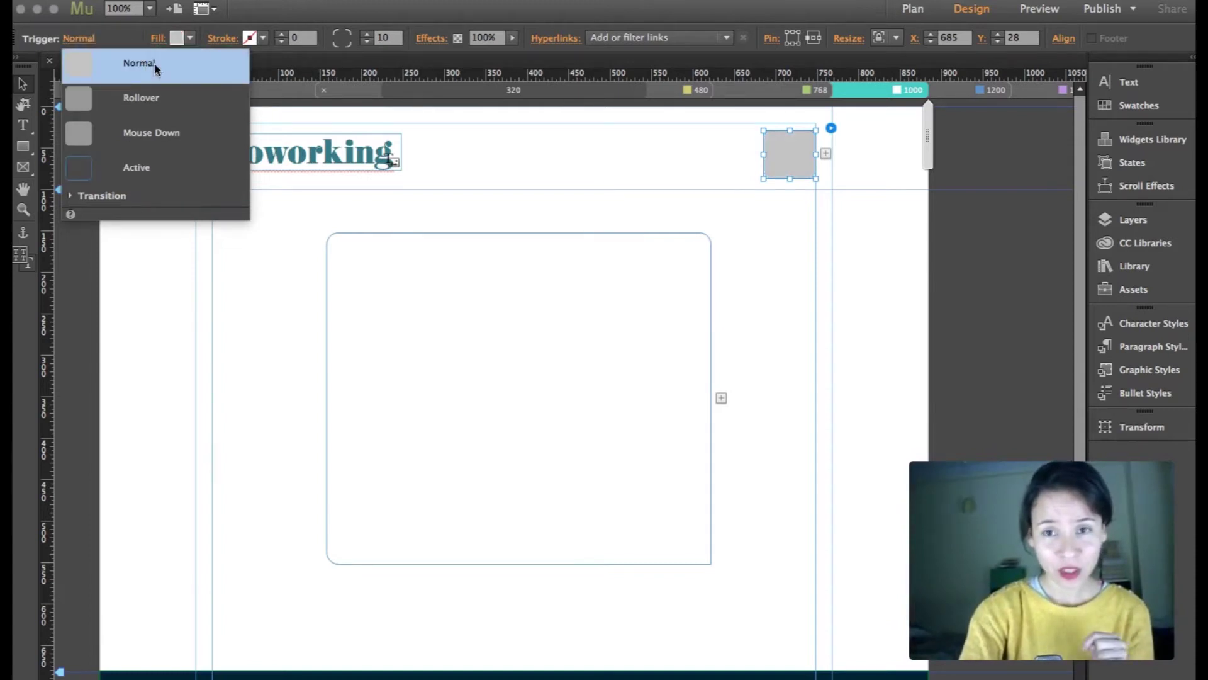
click(190, 38)
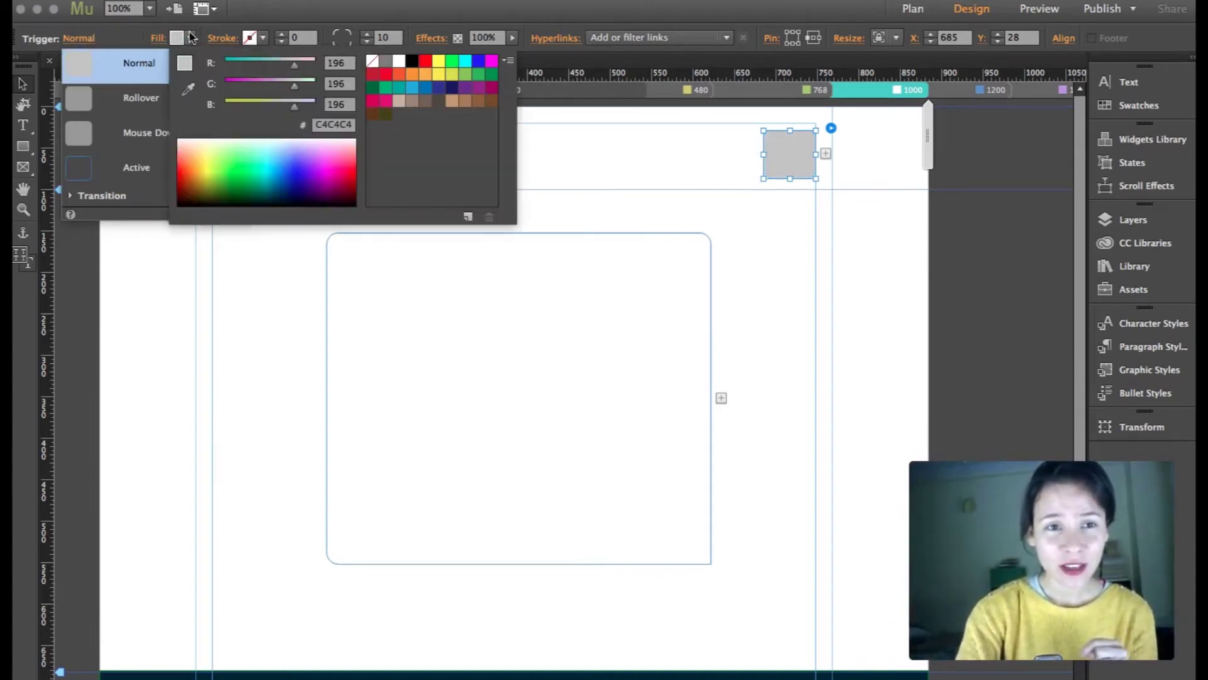
click(374, 68)
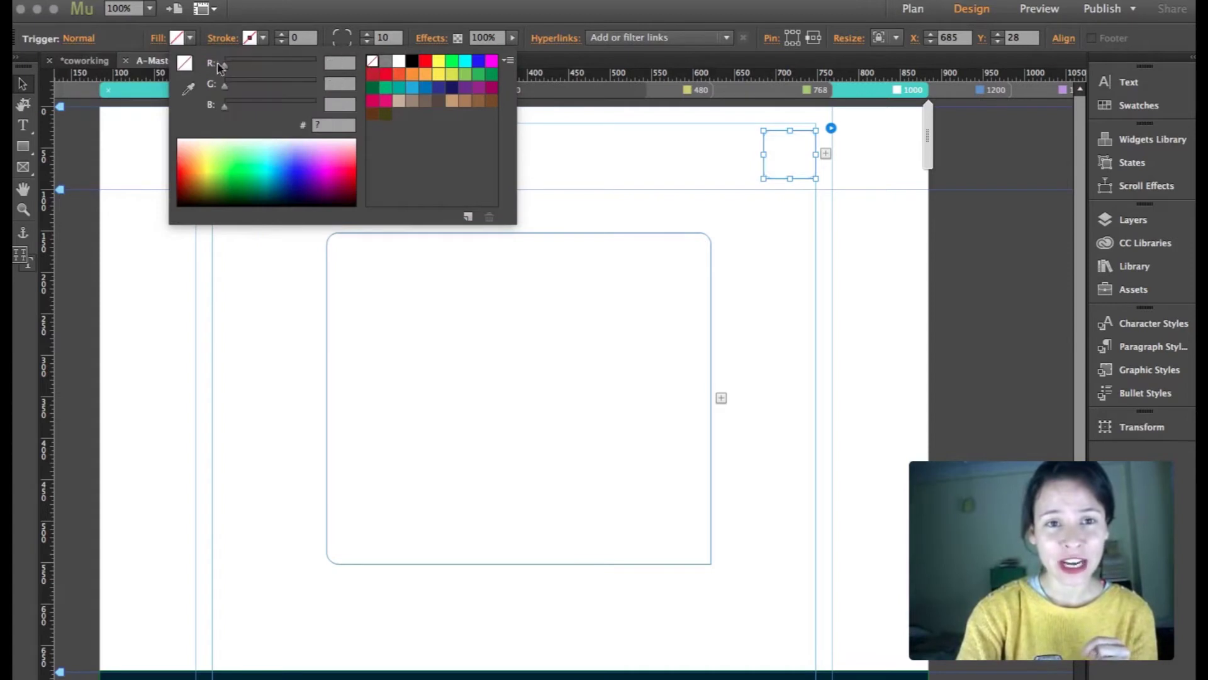
Set the square header trigger's fill to none in its Rollover state.
click(77, 39)
click(77, 39)
click(145, 101)
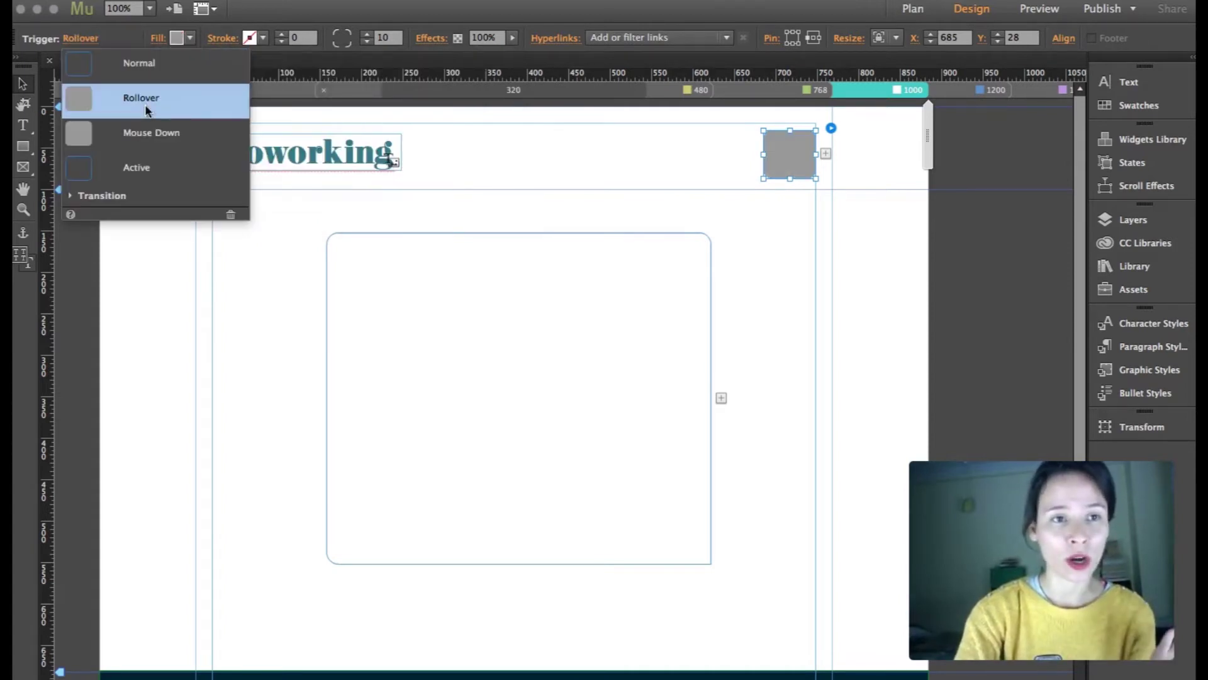
click(188, 38)
click(373, 61)
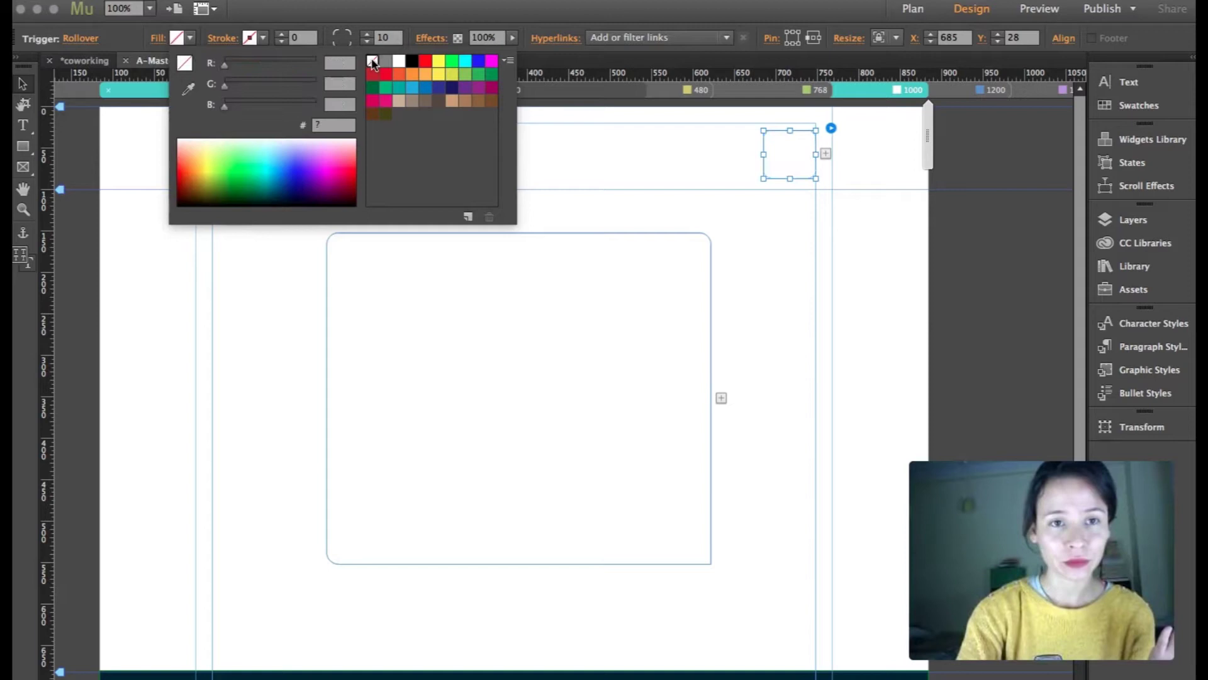
click(76, 40)
click(275, 399)
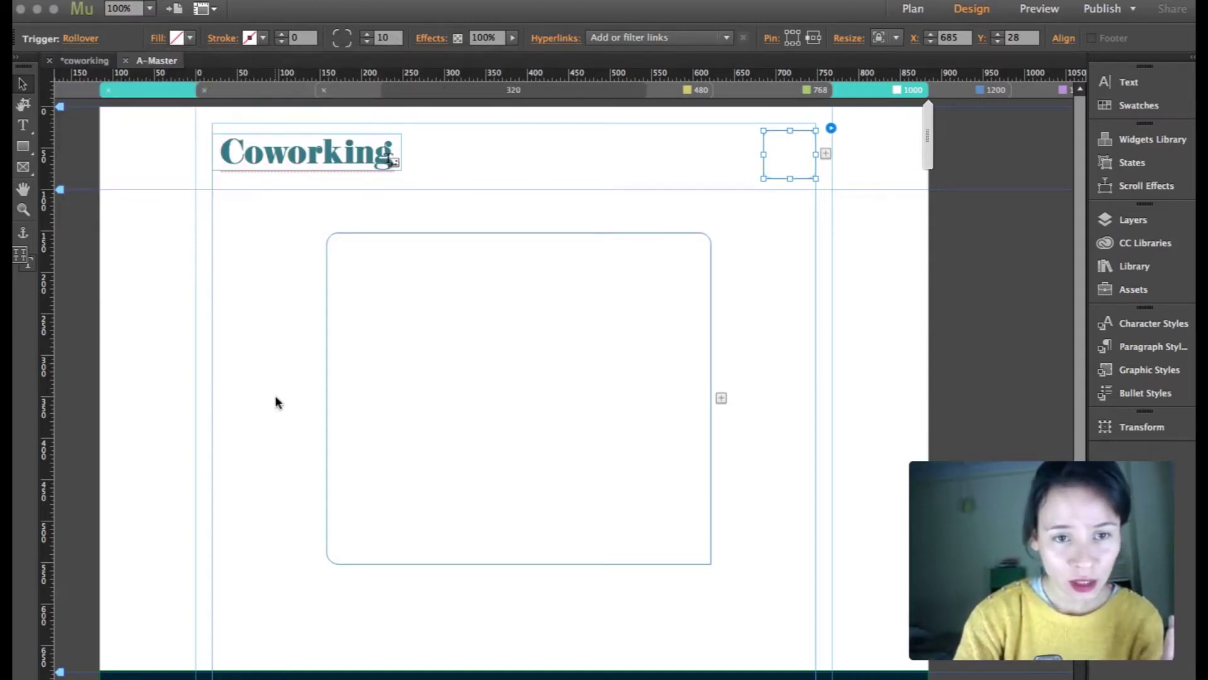
Set the target container's fill to none and its stroke to 0, and check its Rollover, Mouse Down and Active states.
click(428, 370)
click(427, 363)
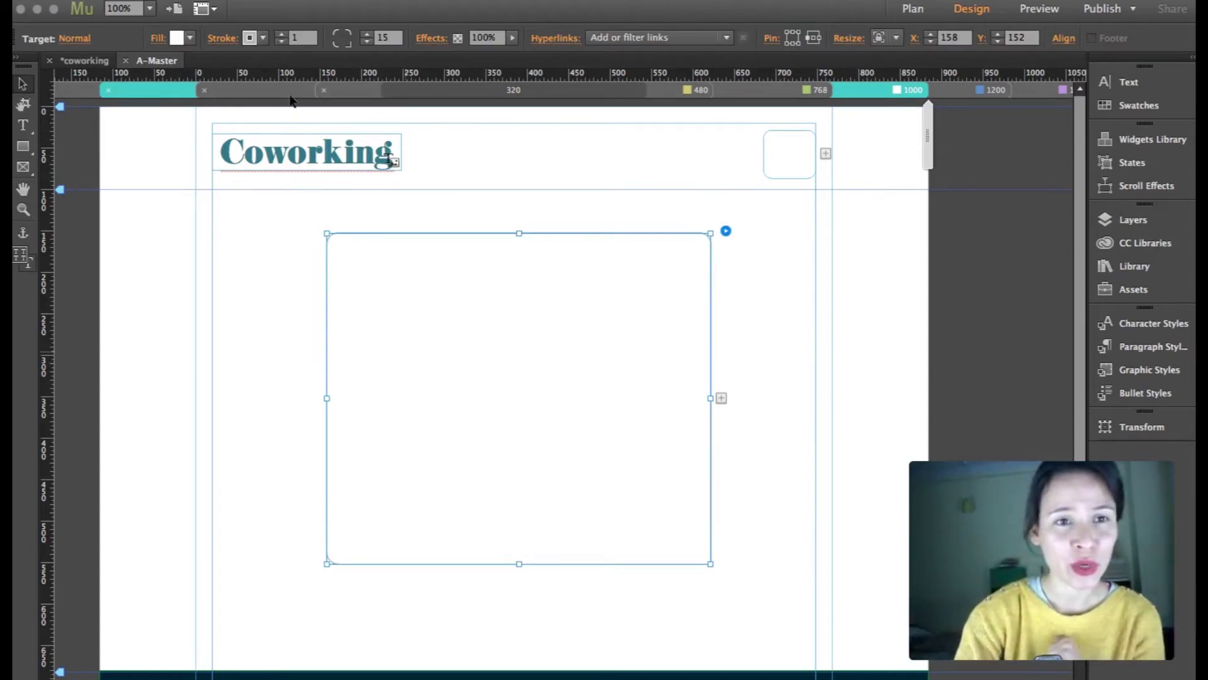
click(191, 39)
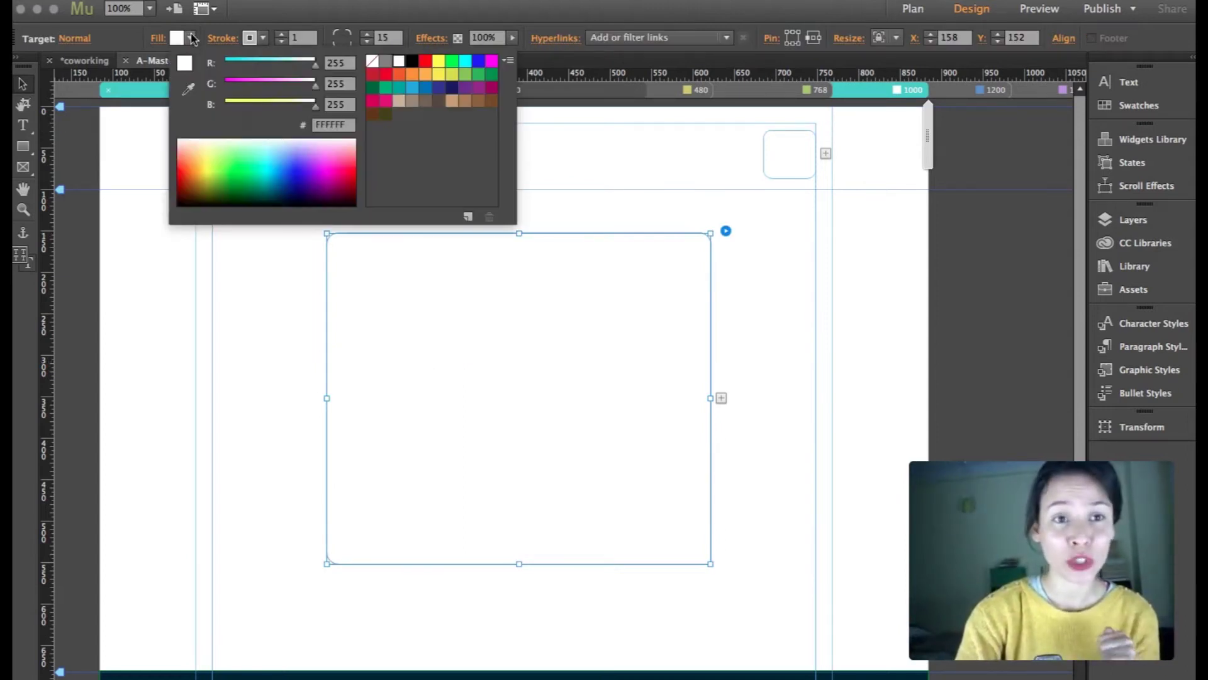
click(371, 63)
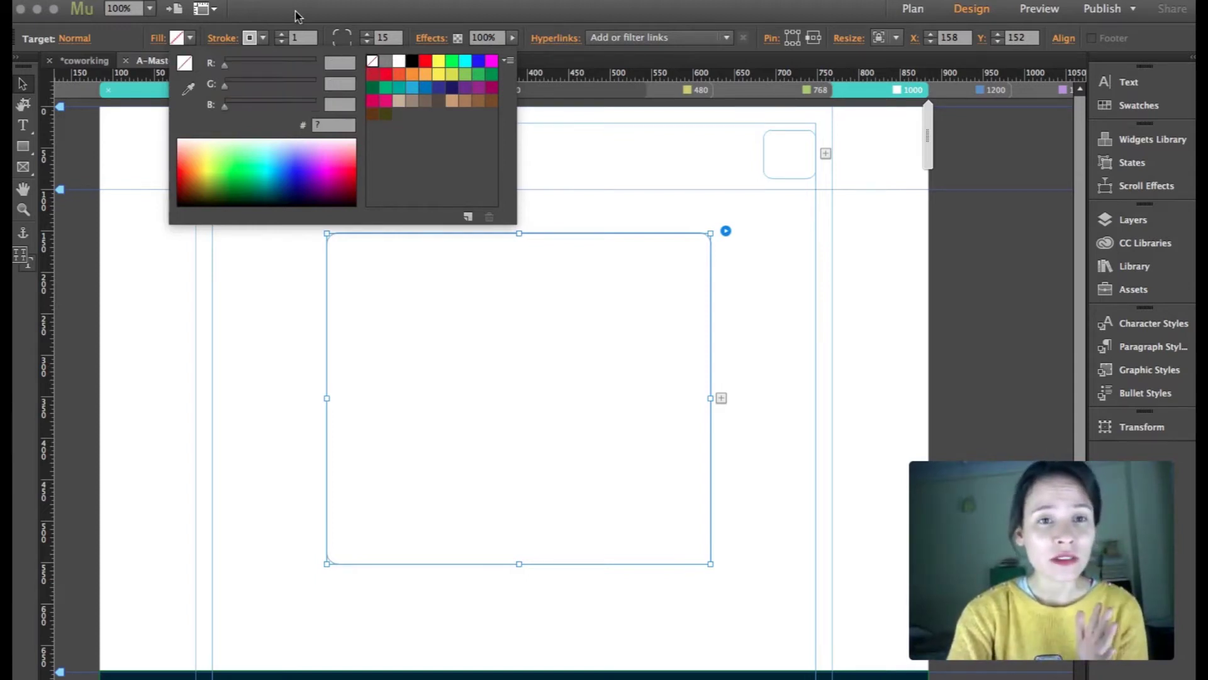
click(282, 41)
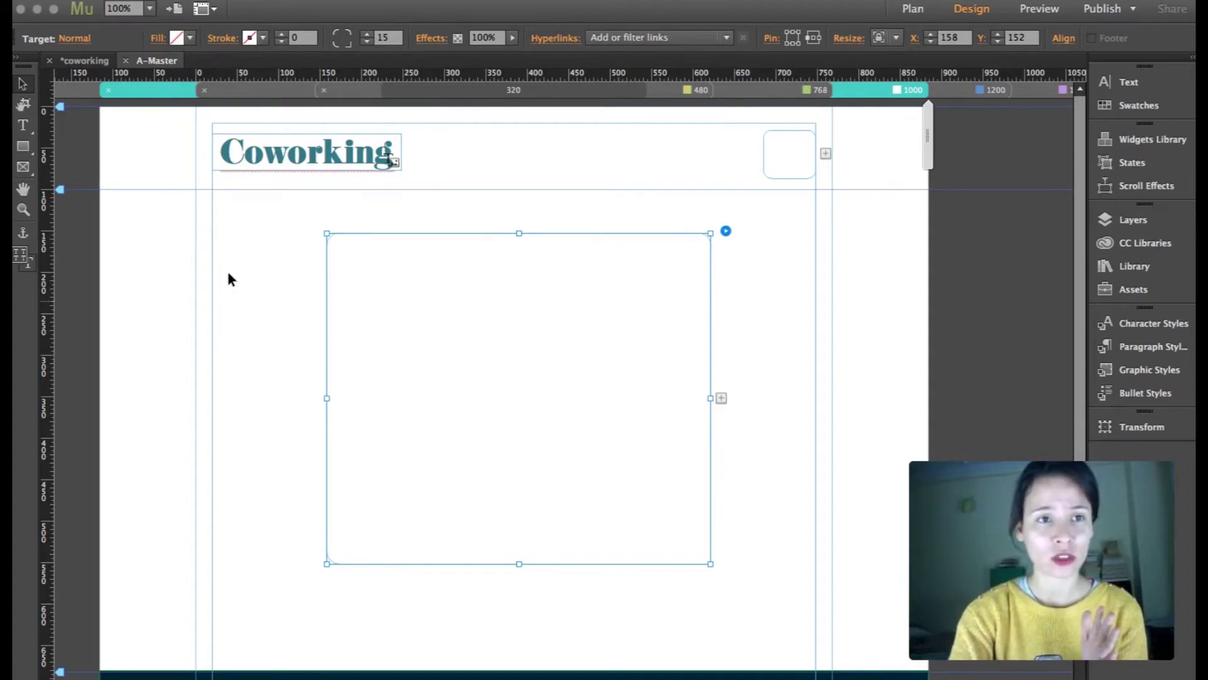
click(70, 39)
click(132, 97)
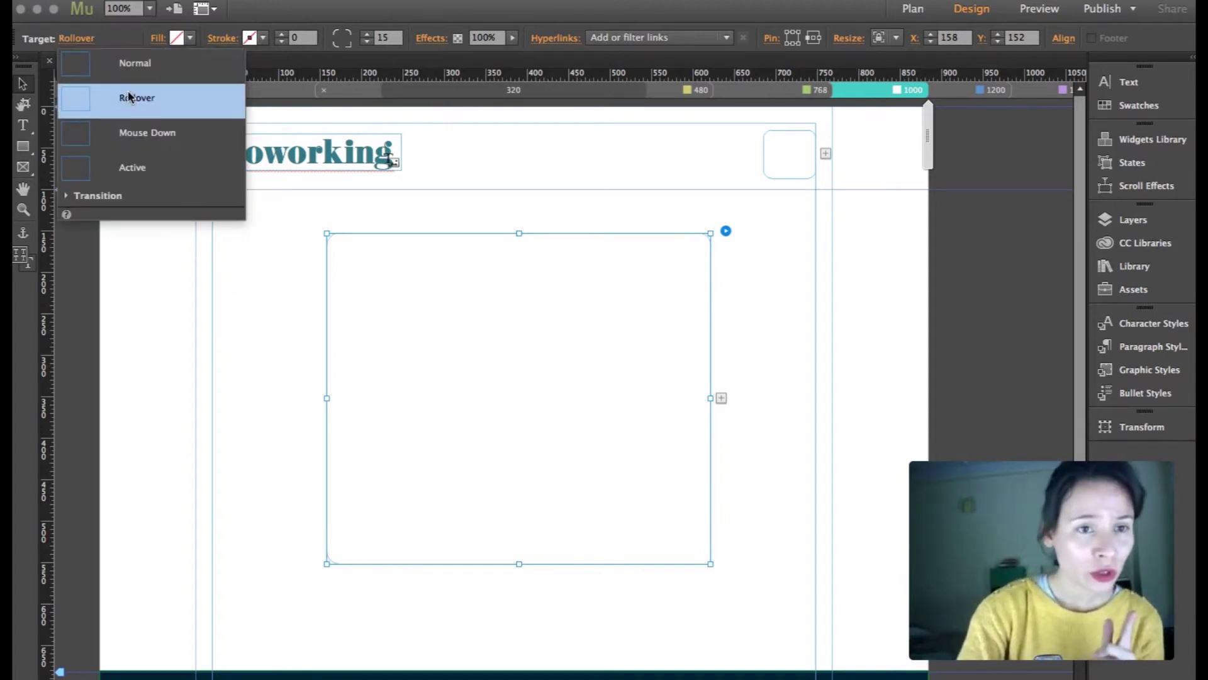
click(134, 133)
click(135, 167)
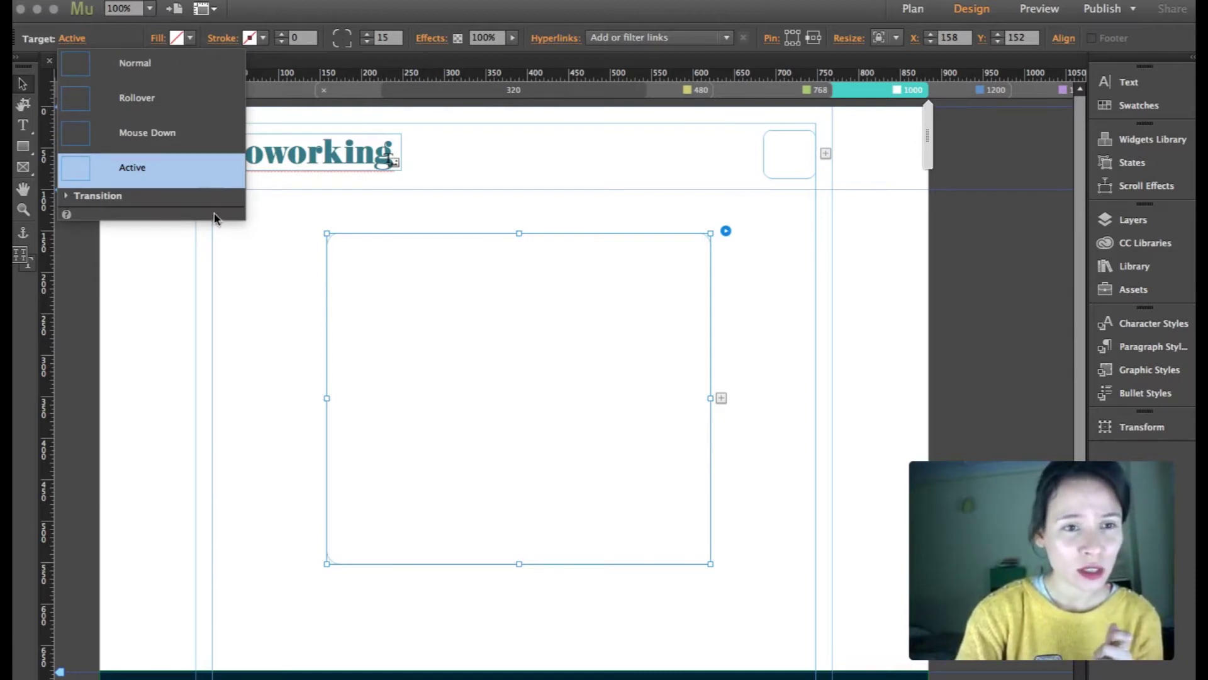
click(264, 292)
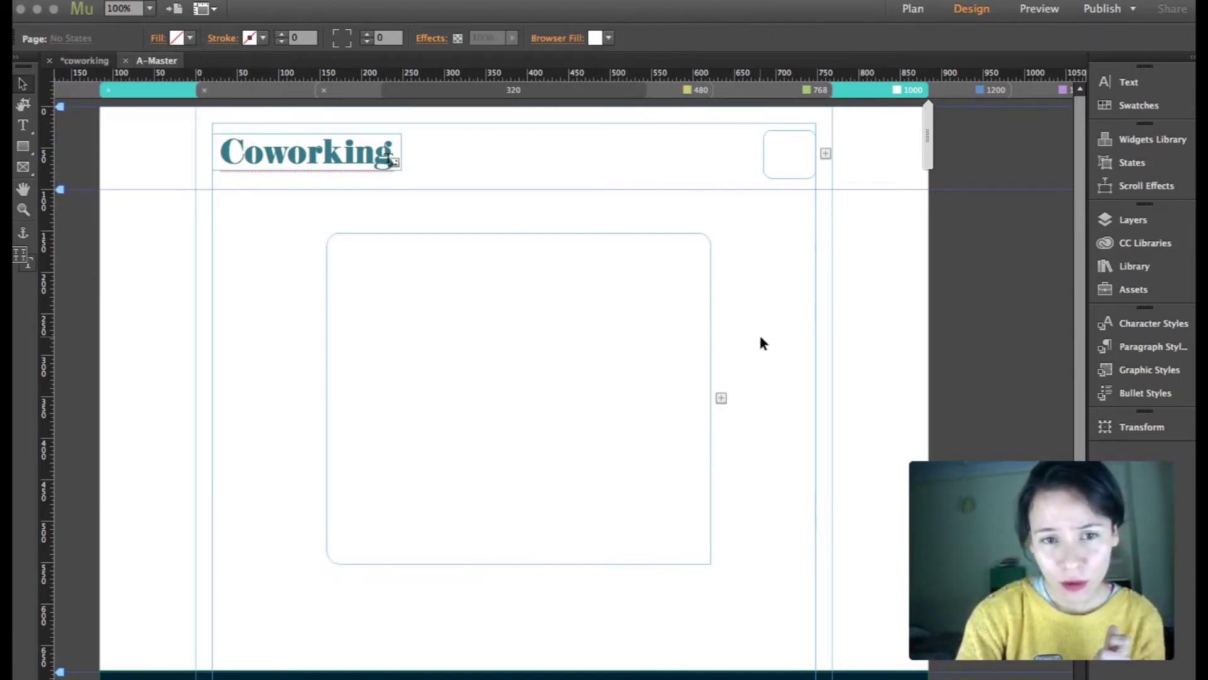
Place the menu icon from the Library's Menu folder inside the square header trigger.
click(633, 334)
click(637, 270)
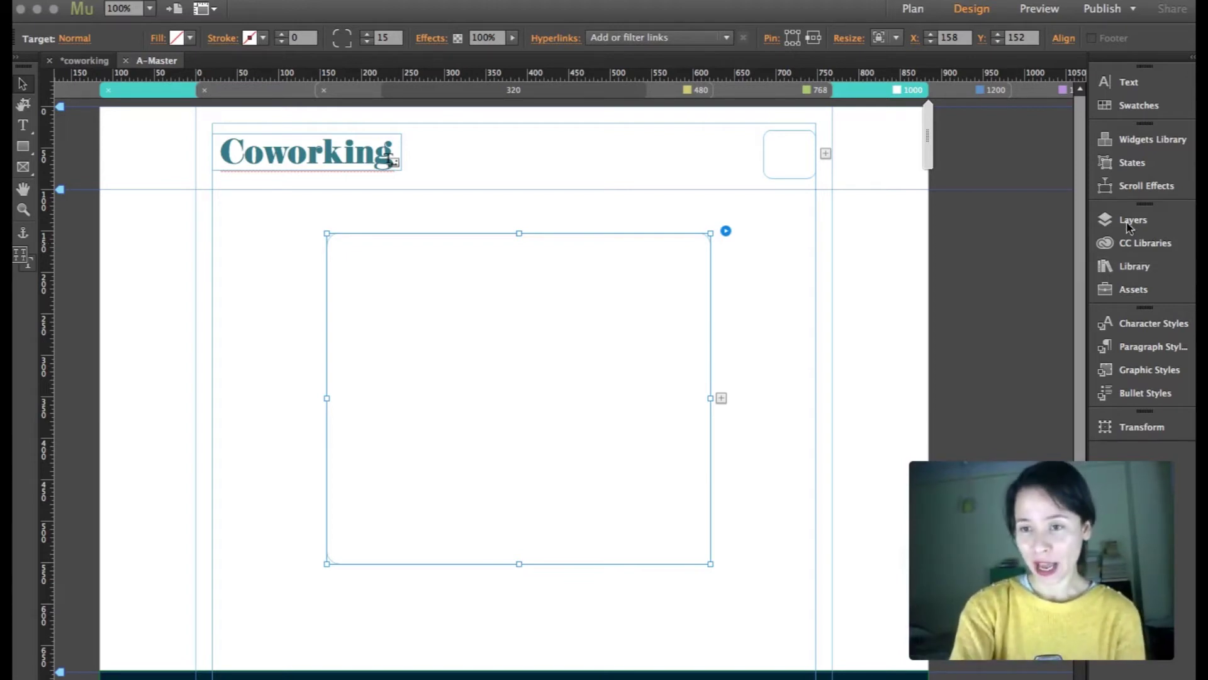
click(1129, 270)
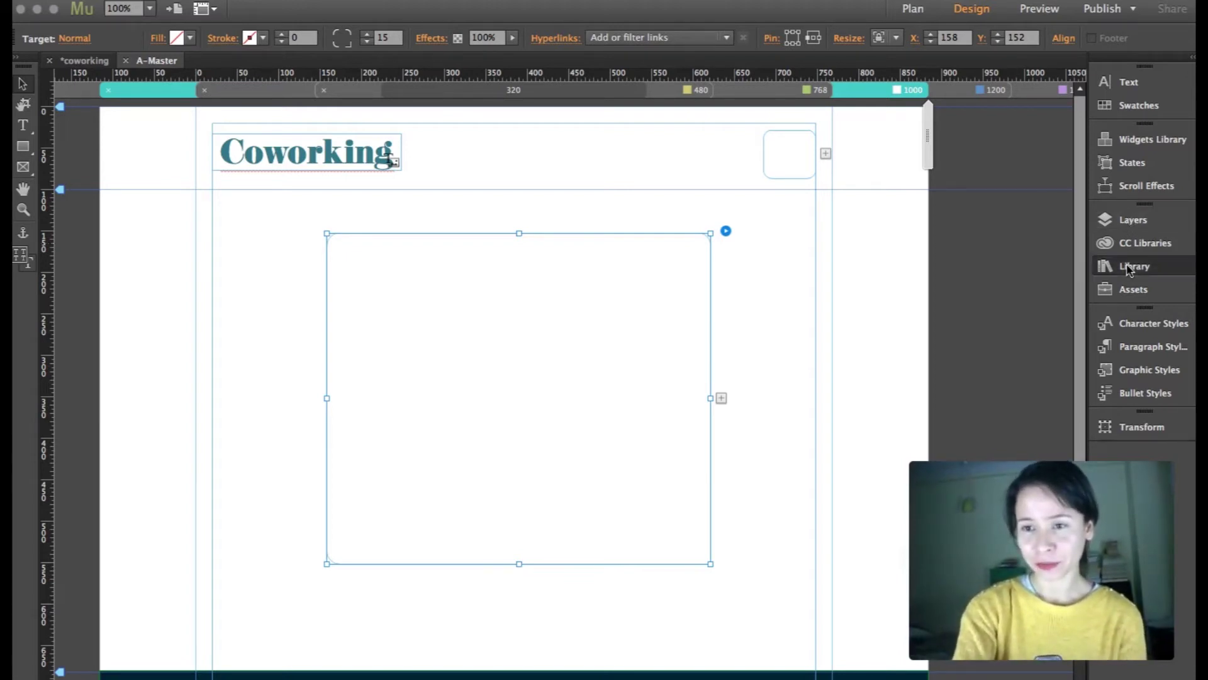
click(946, 382)
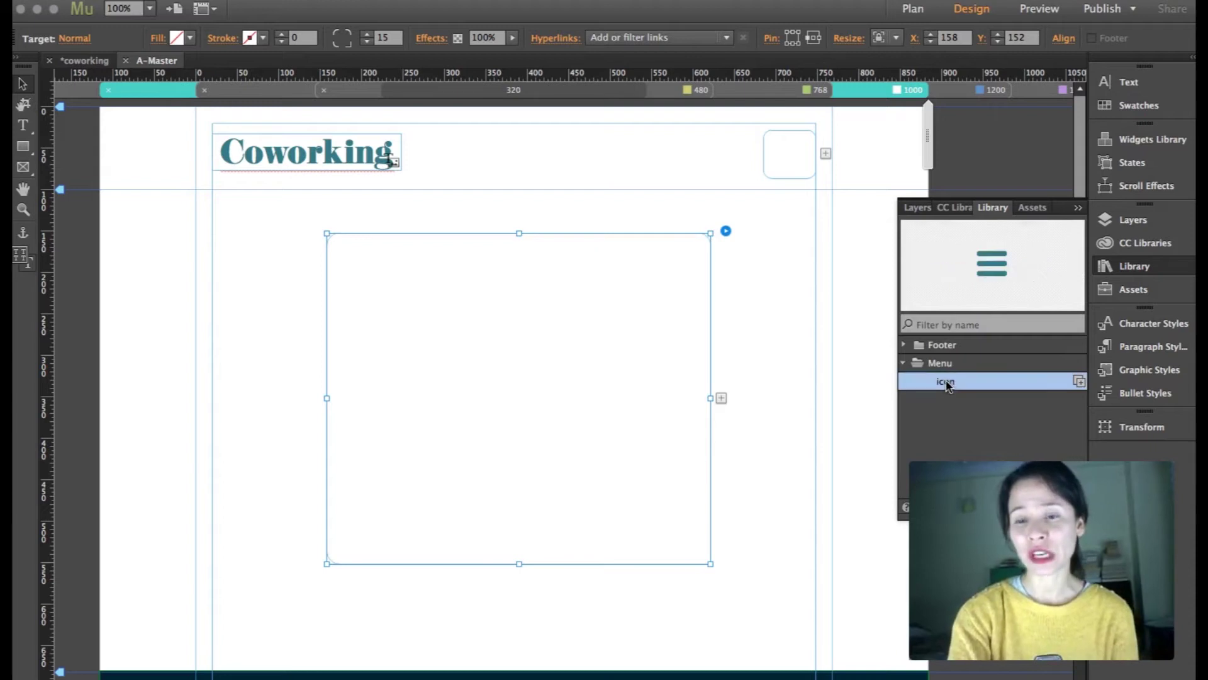
drag(947, 385, 803, 155)
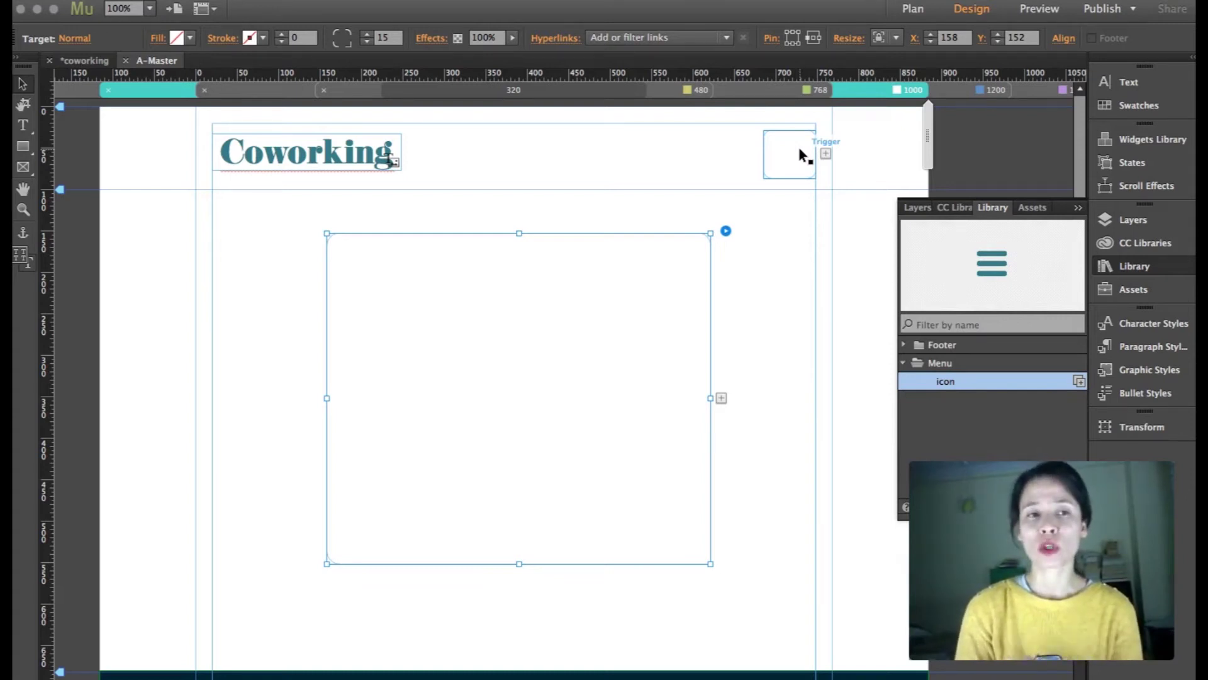
click(786, 154)
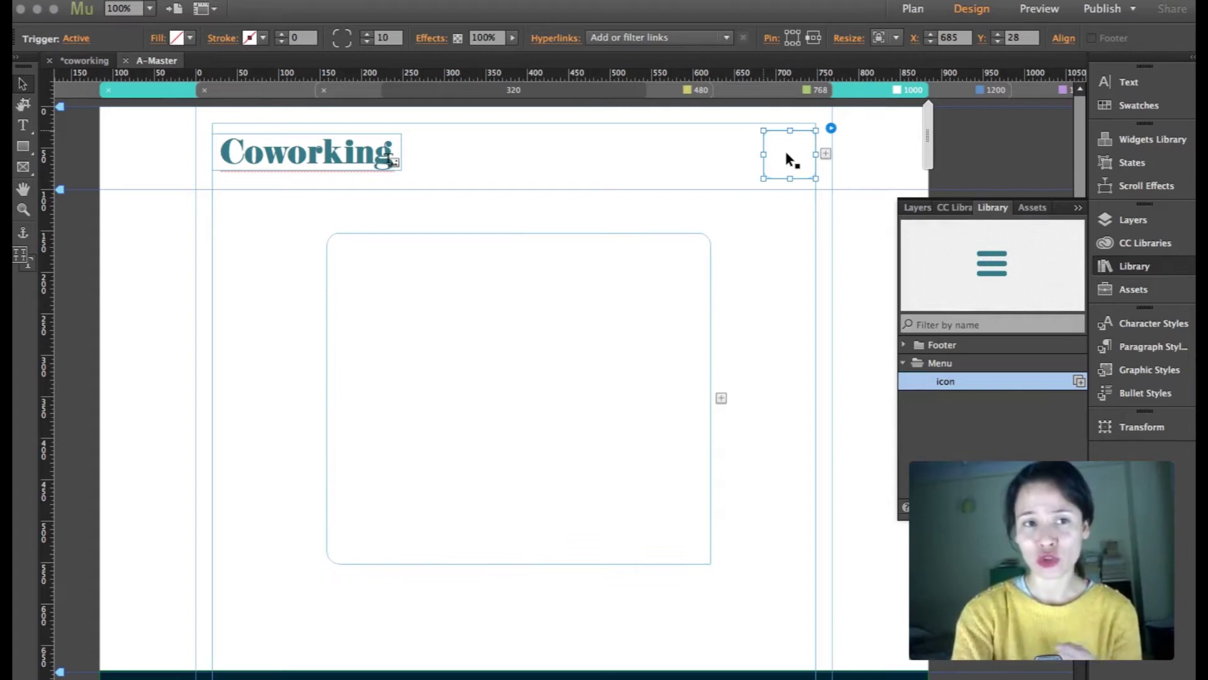
click(158, 43)
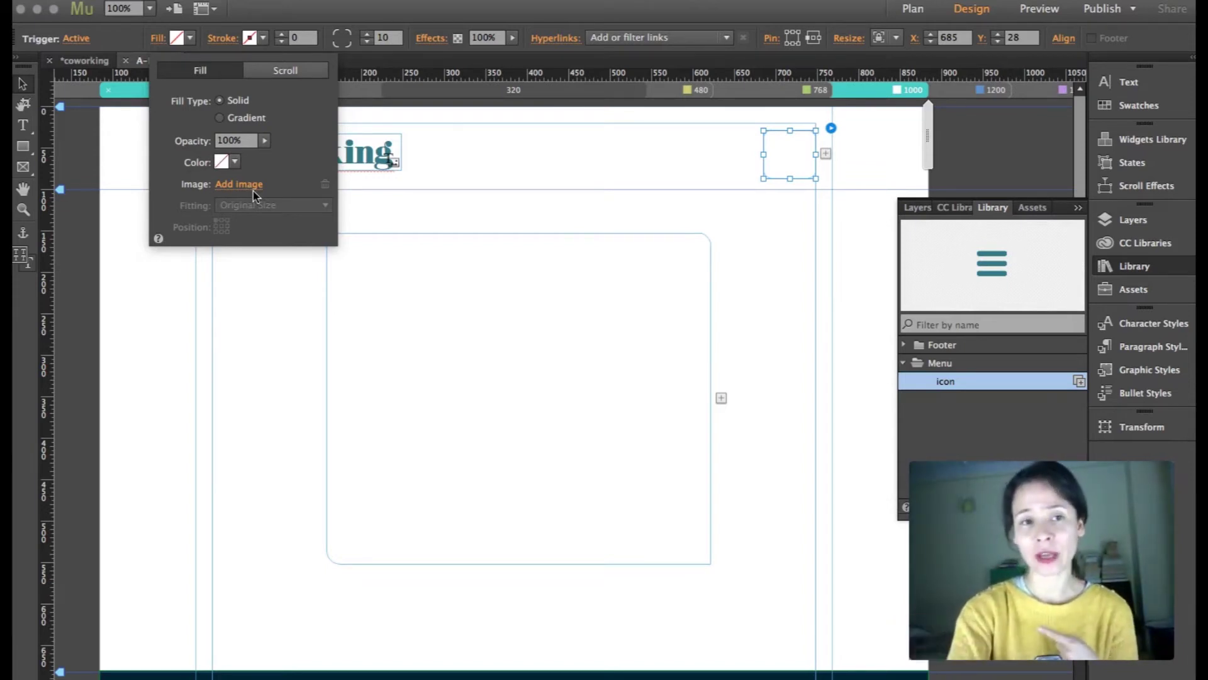
click(606, 152)
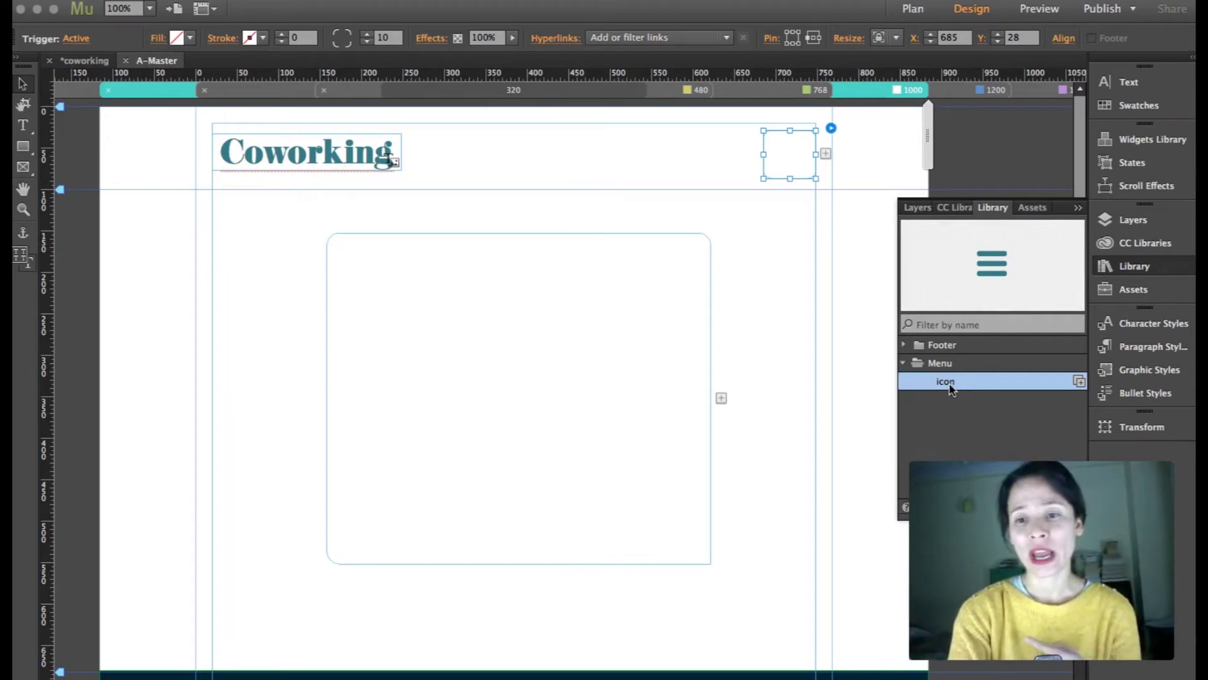
drag(950, 385, 787, 154)
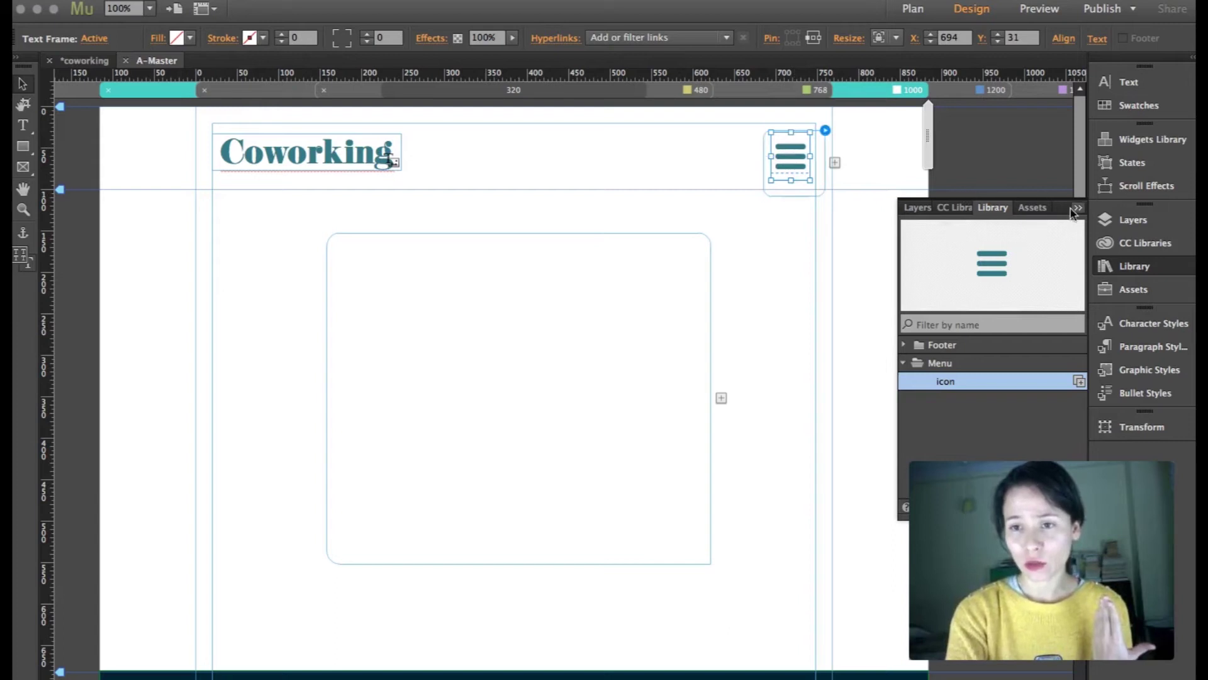
Shrink the header trigger around the menu icon to about 58 by 63 px, keeping it against the right margin guide.
click(1076, 208)
click(873, 132)
click(792, 161)
click(788, 188)
drag(794, 198, 767, 155)
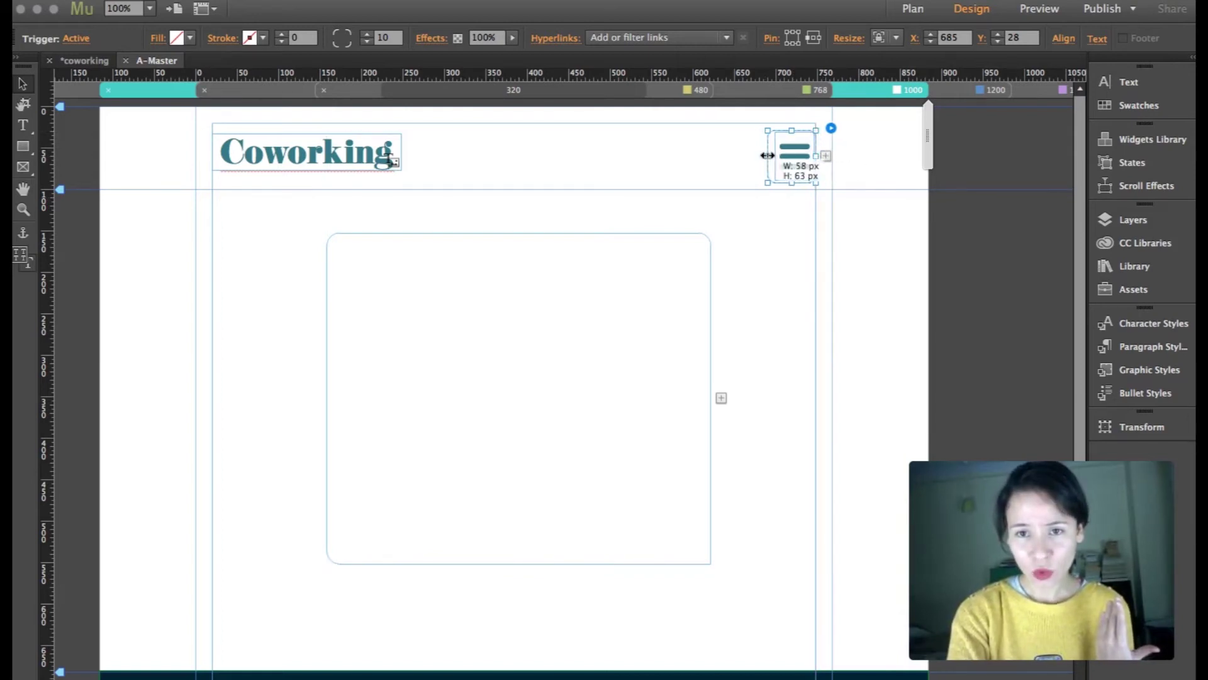
click(798, 157)
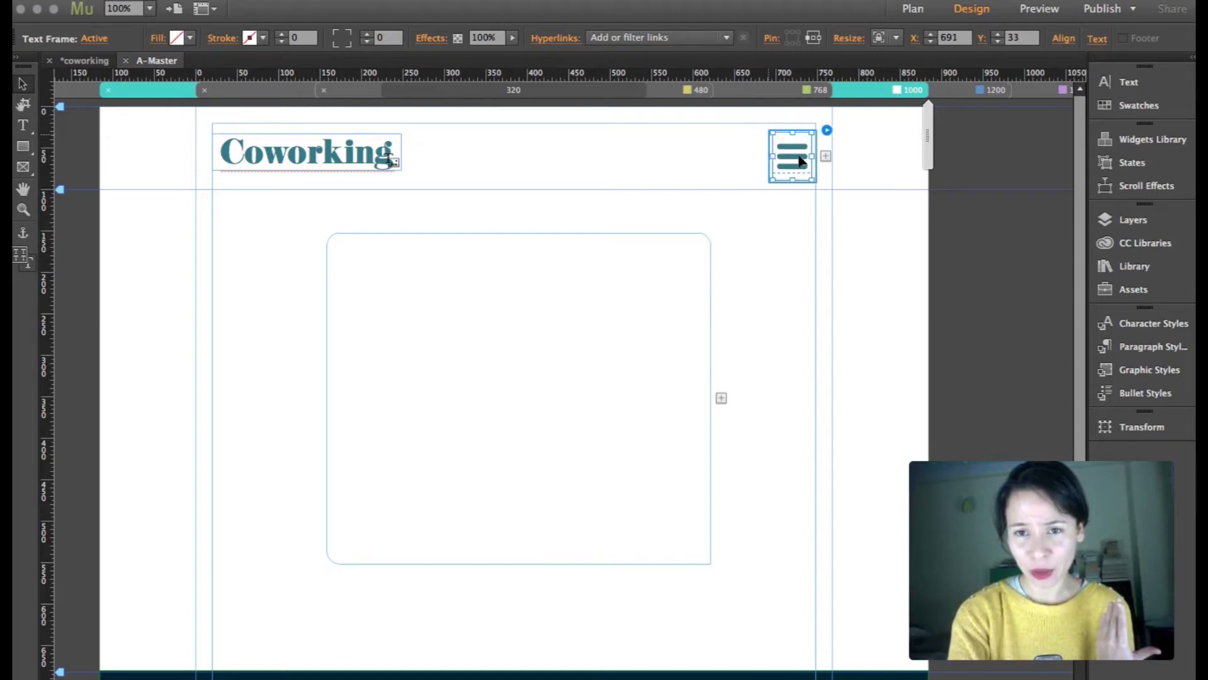
click(883, 162)
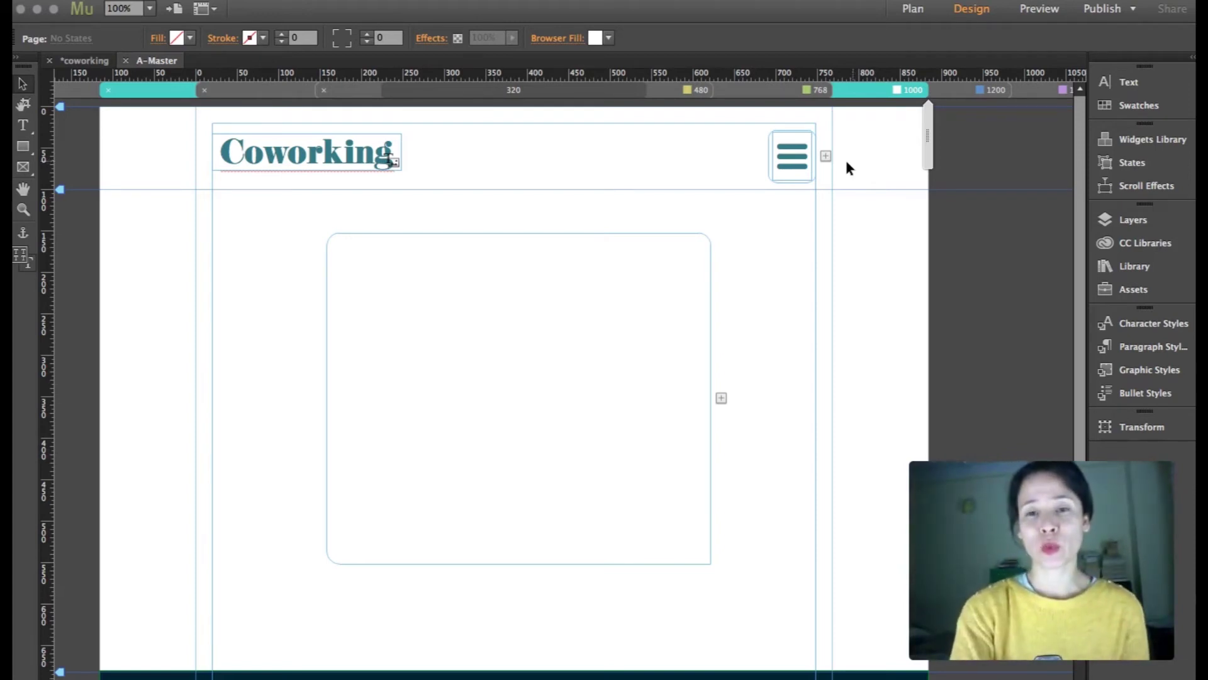
Review the composition's position options, try the tooltip trigger dots in the A-Master browser preview, and return to Adobe Muse.
click(786, 164)
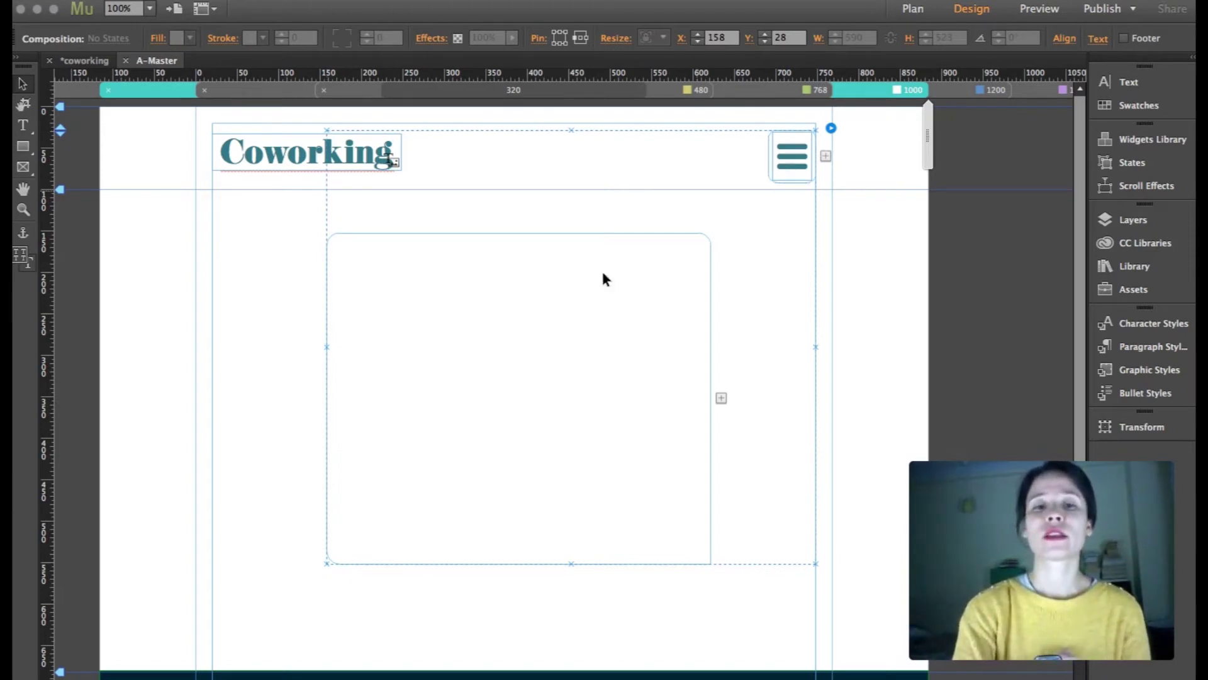
click(831, 129)
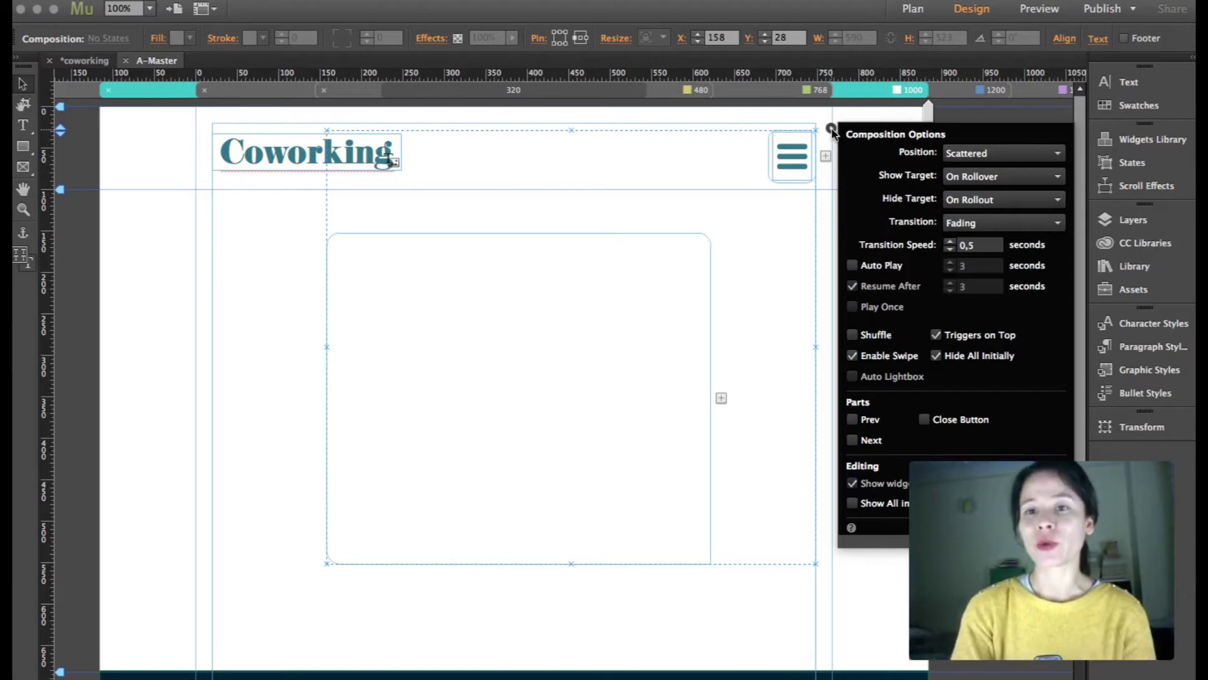
click(964, 154)
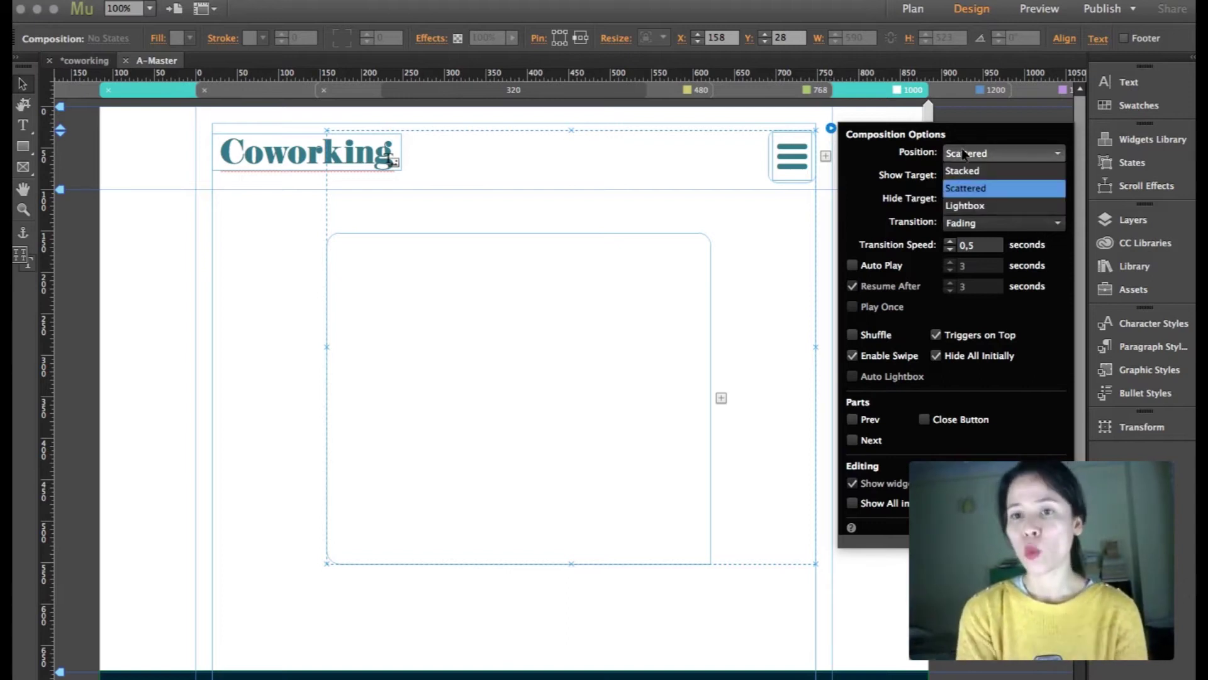
mouse_move(365, 670)
click(188, 669)
click(423, 350)
click(489, 350)
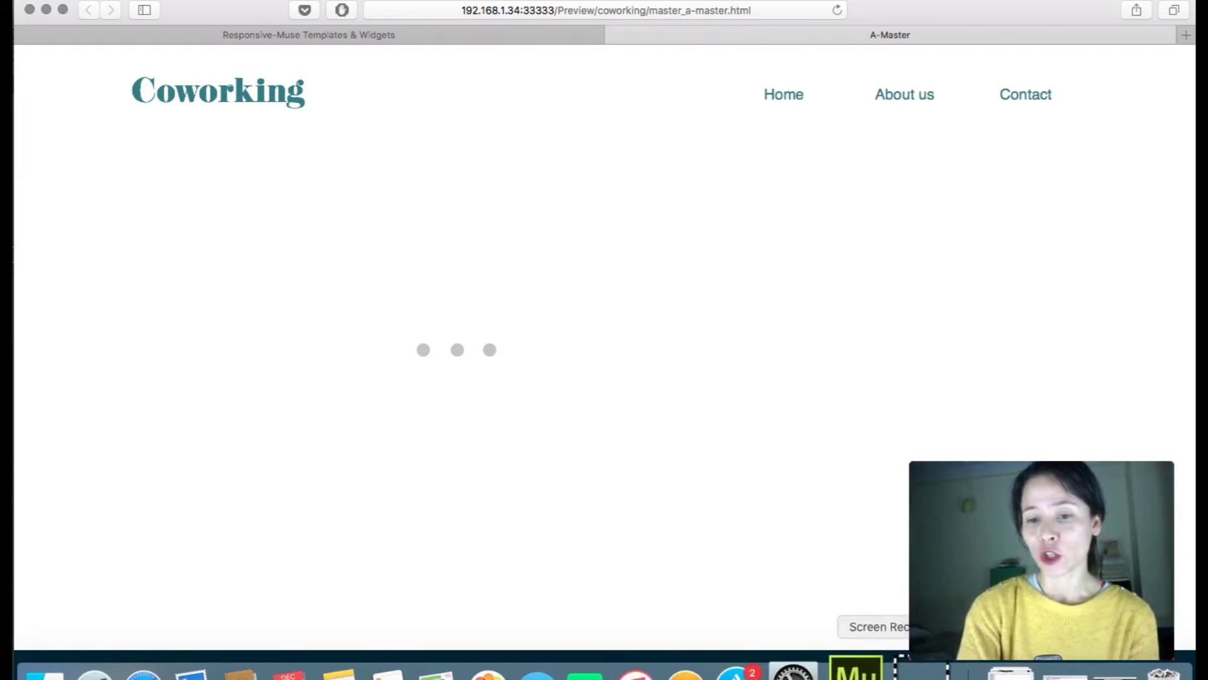
click(856, 666)
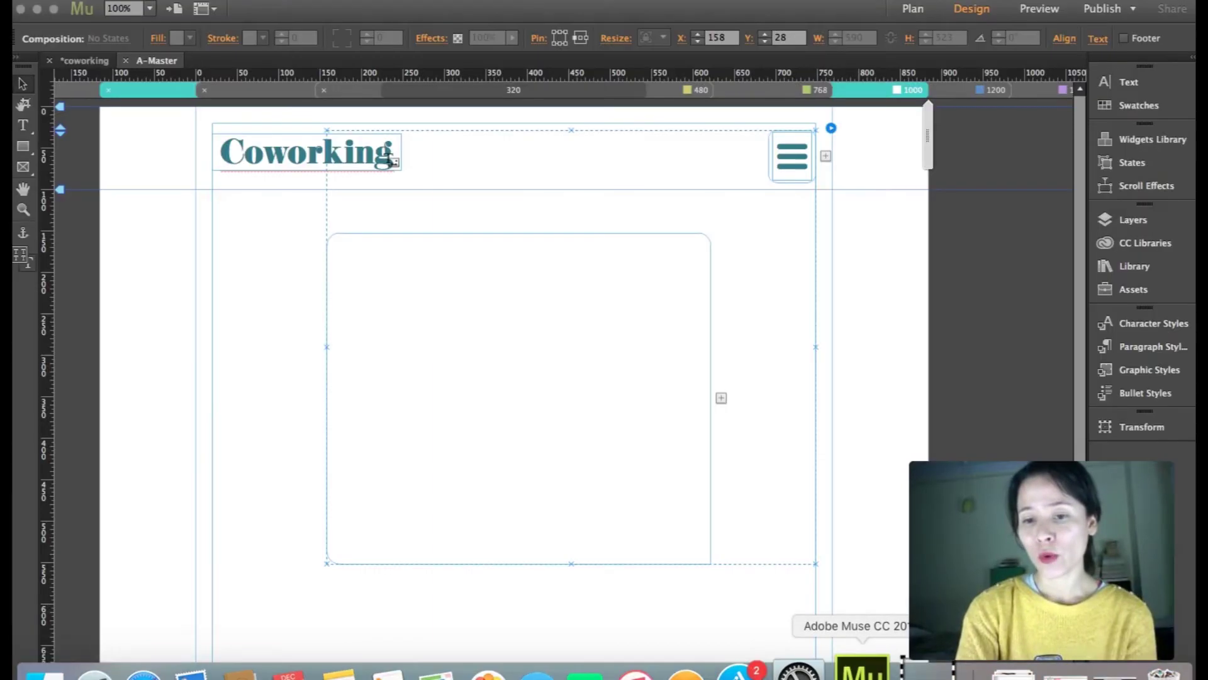
Set the composition's position to Lightbox and review its show target, hide target and transition options.
click(831, 129)
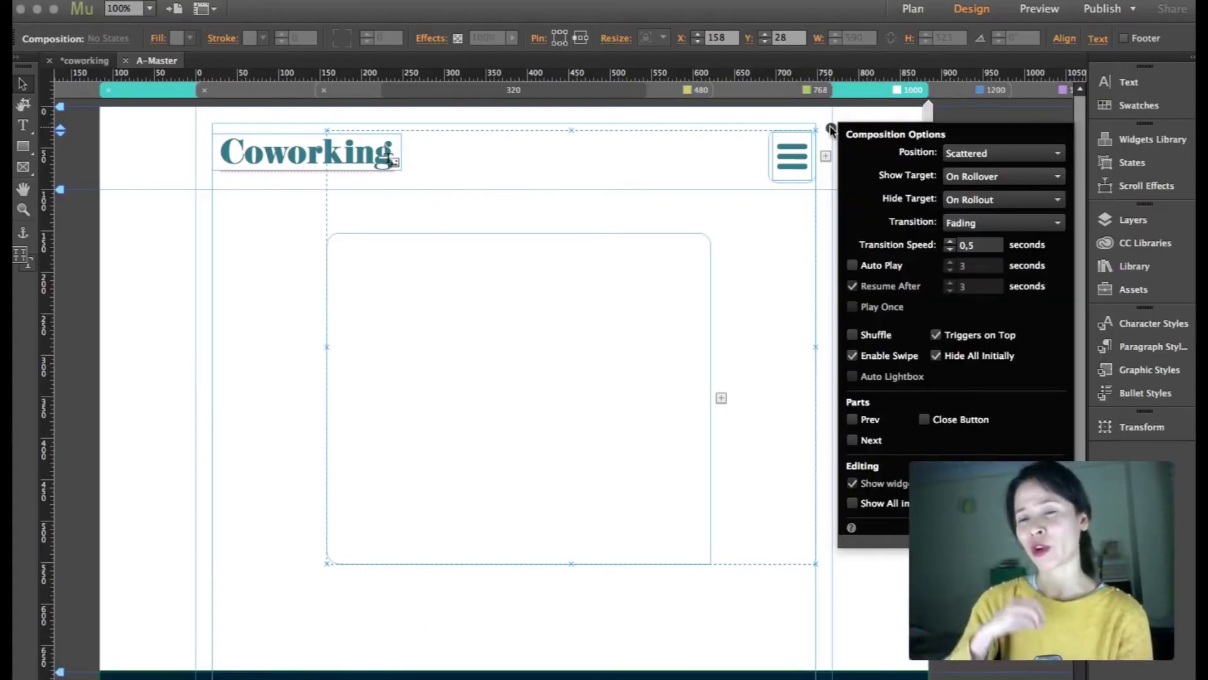
click(989, 153)
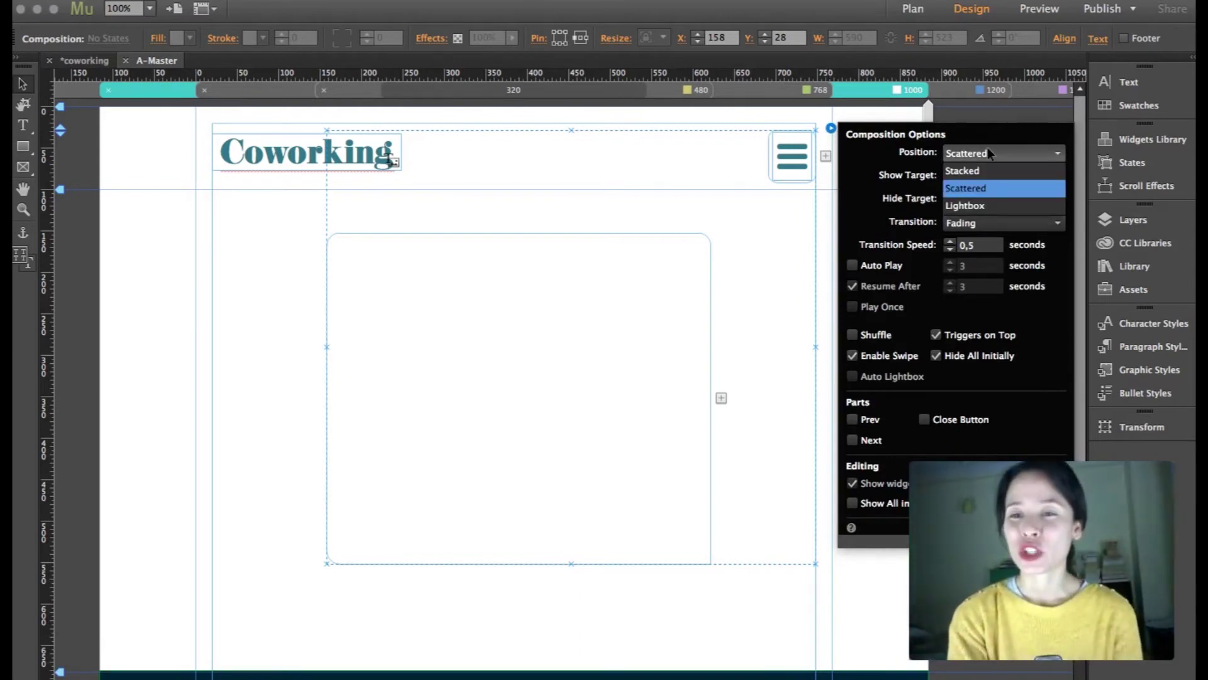
click(970, 207)
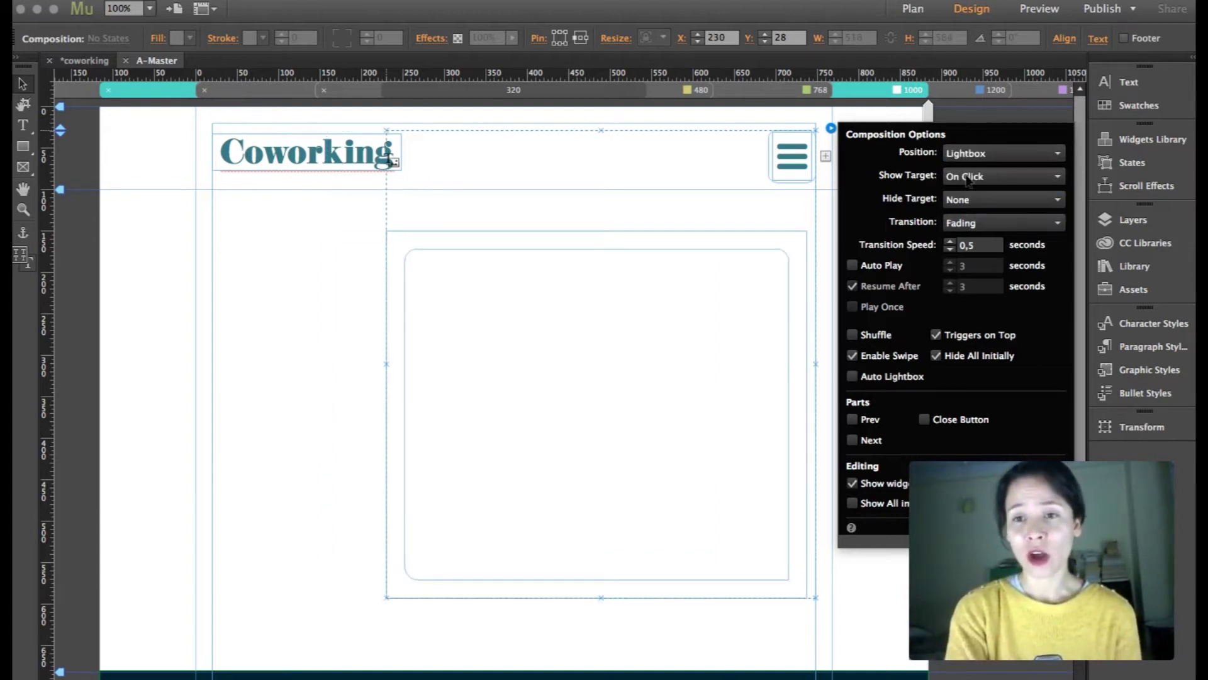
click(968, 179)
click(892, 189)
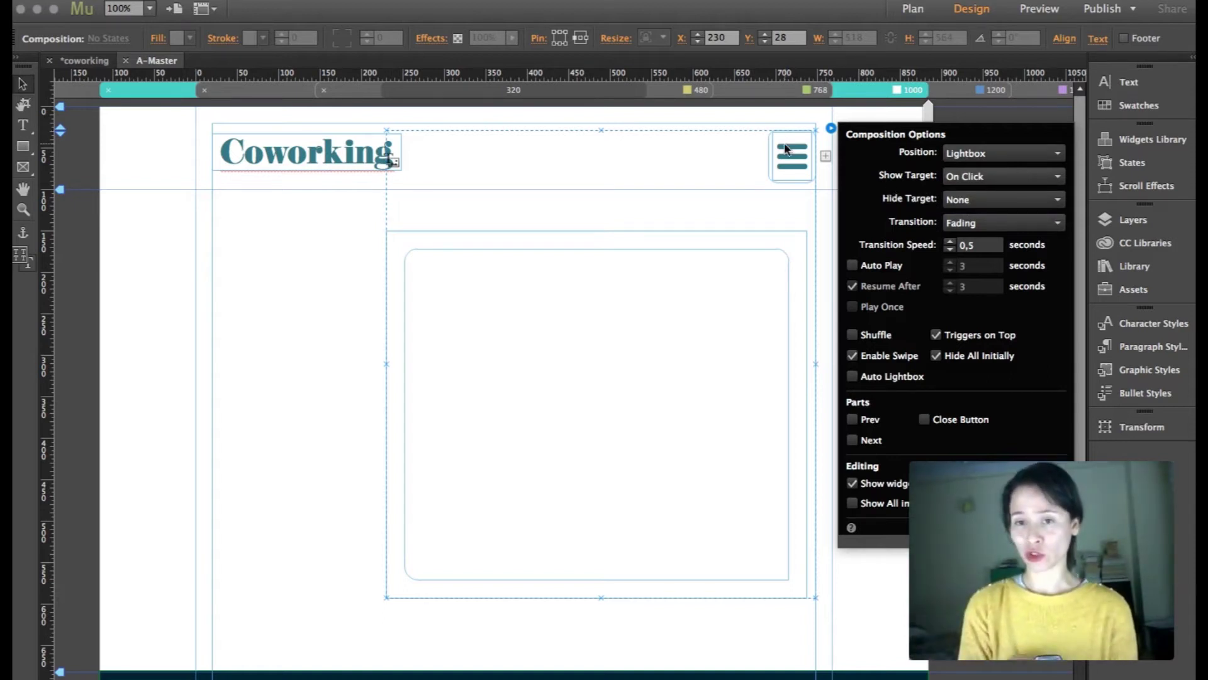
click(955, 208)
click(955, 212)
click(973, 227)
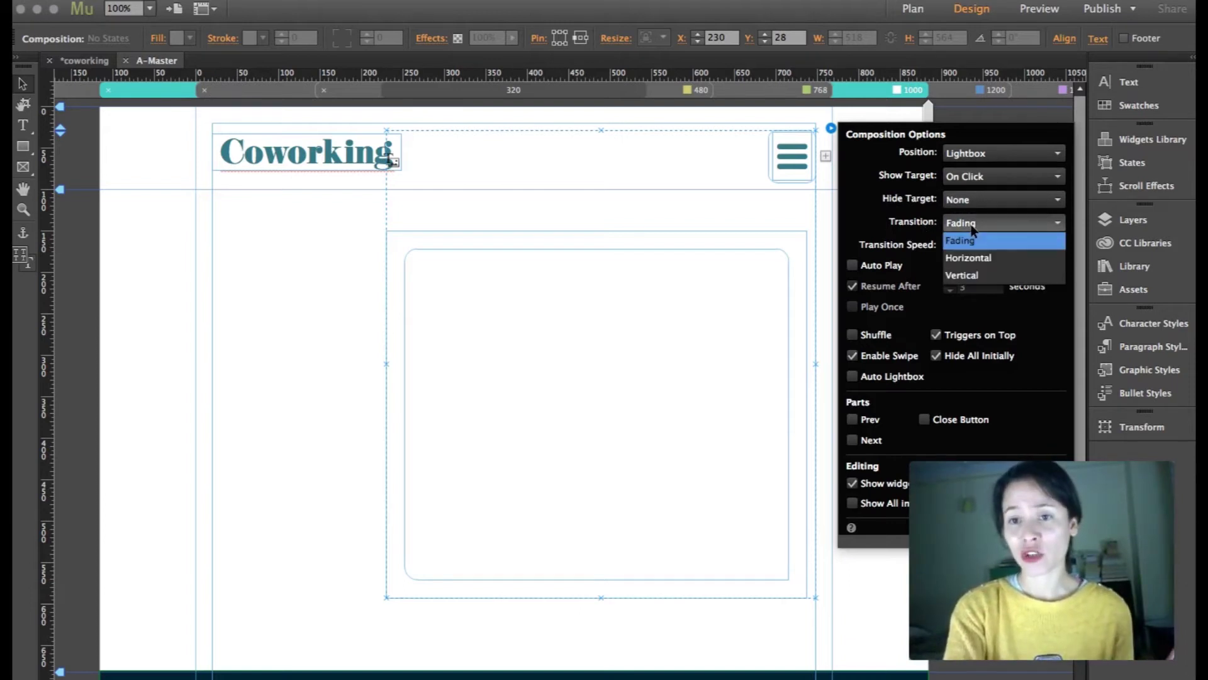
click(908, 232)
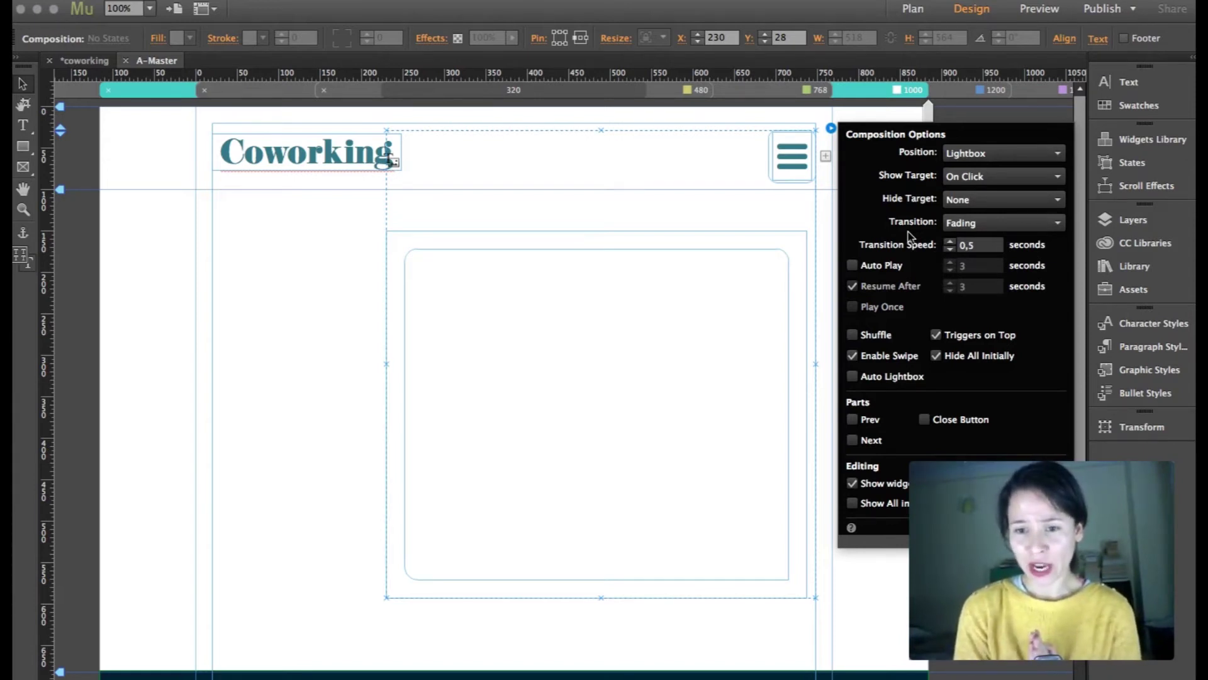
Add the Close Button part to the lightbox composition and reopen its options.
click(923, 419)
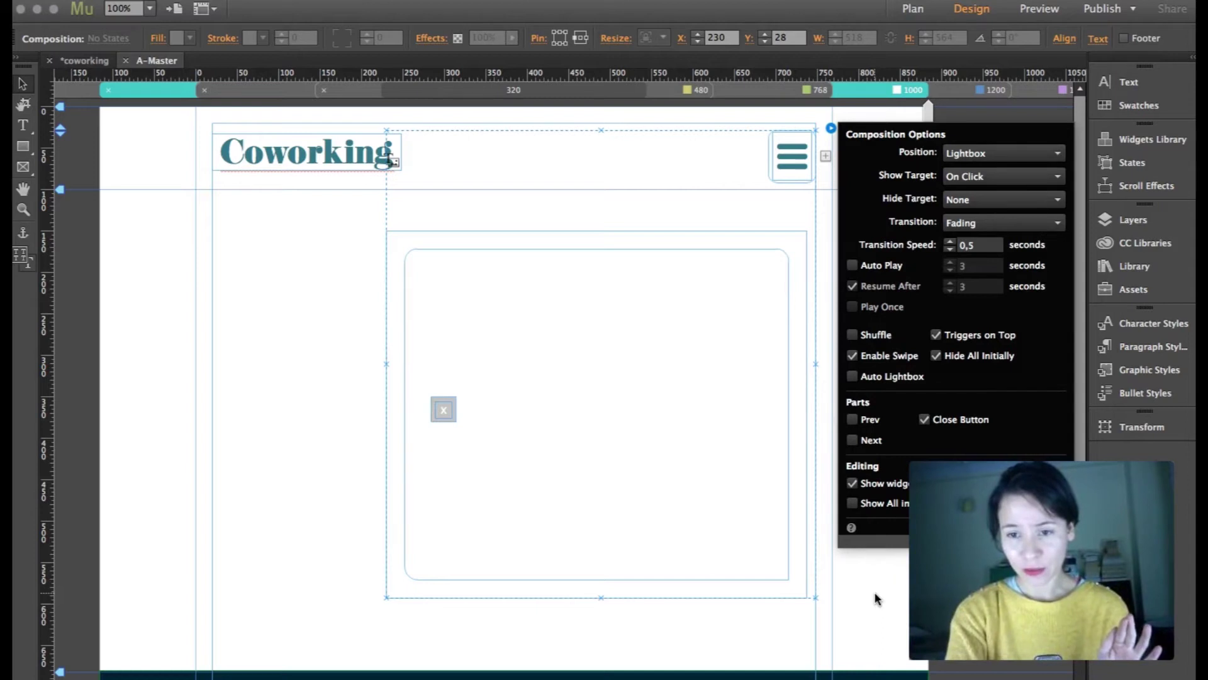
key(Escape)
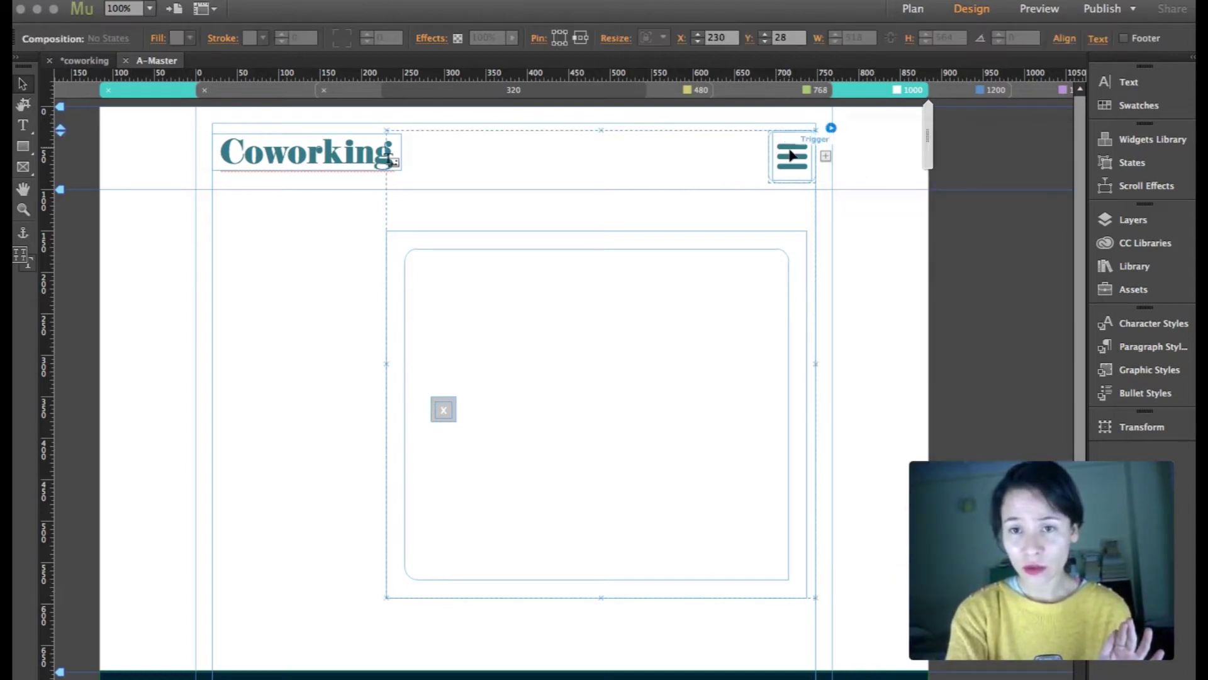
click(830, 128)
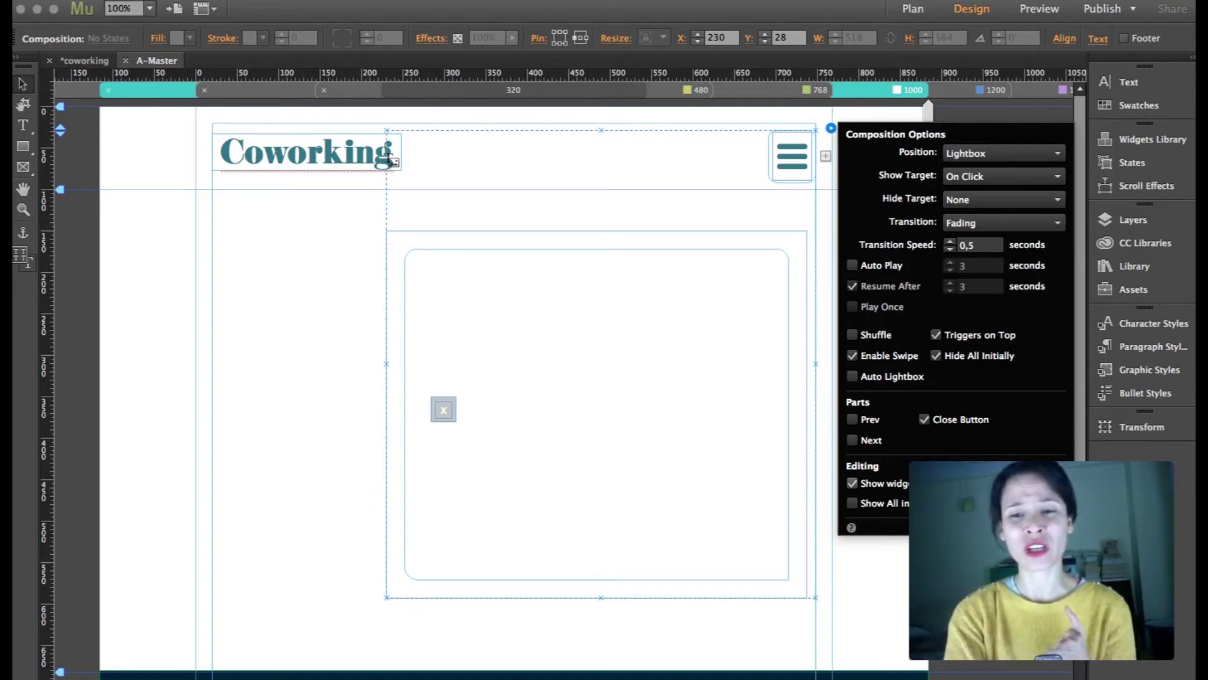
Toggle the composition's editing visibility options to compare the page with the lightbox parts hidden and shown.
click(852, 503)
click(852, 503)
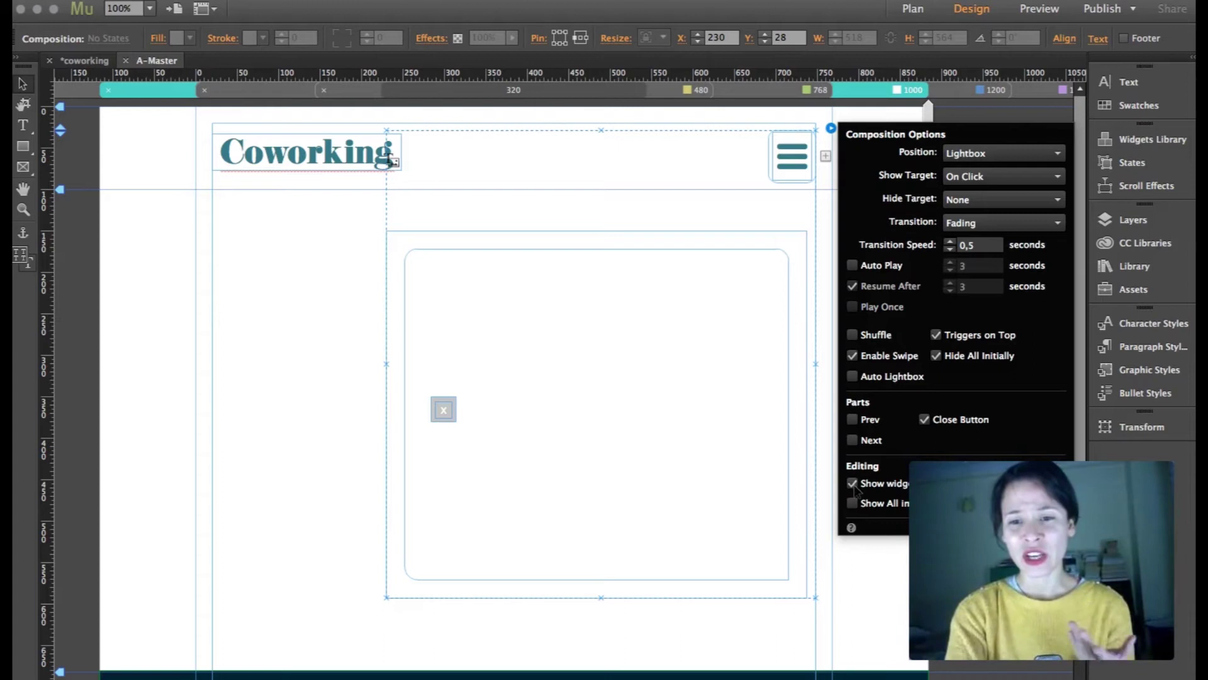
click(852, 483)
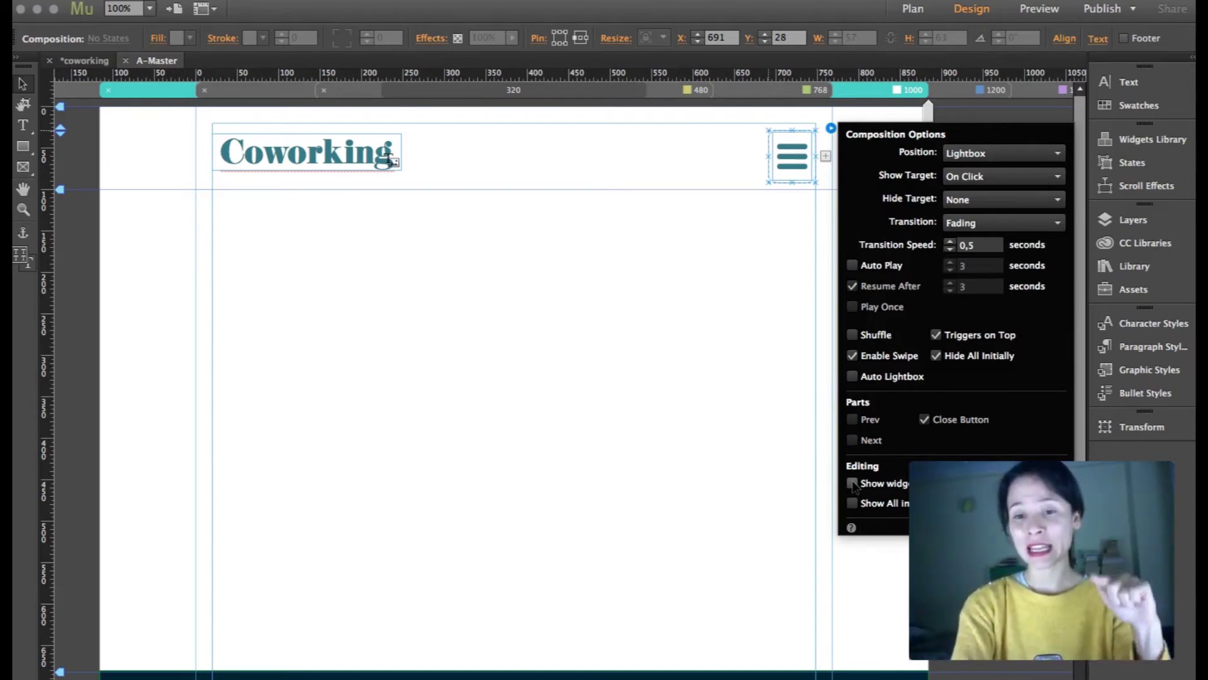
click(853, 483)
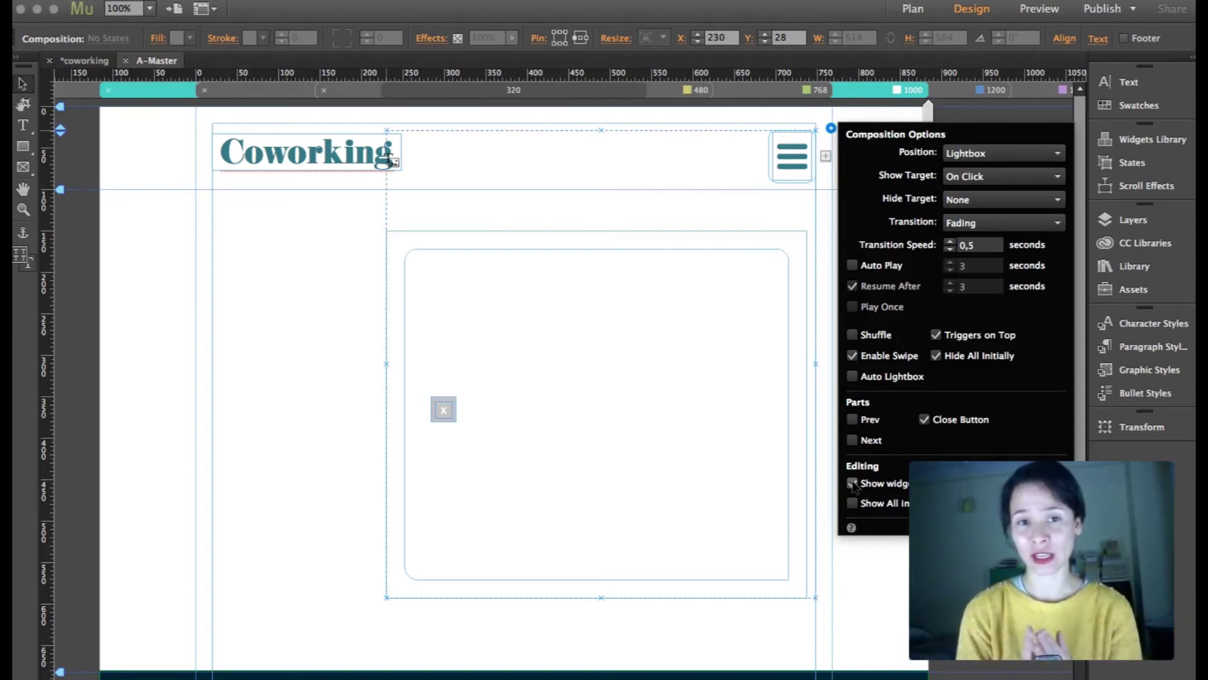
Move the lightbox close button into the target's upper-right corner, at about X 648, Y 189.
click(497, 406)
click(447, 397)
click(446, 398)
drag(449, 404, 750, 270)
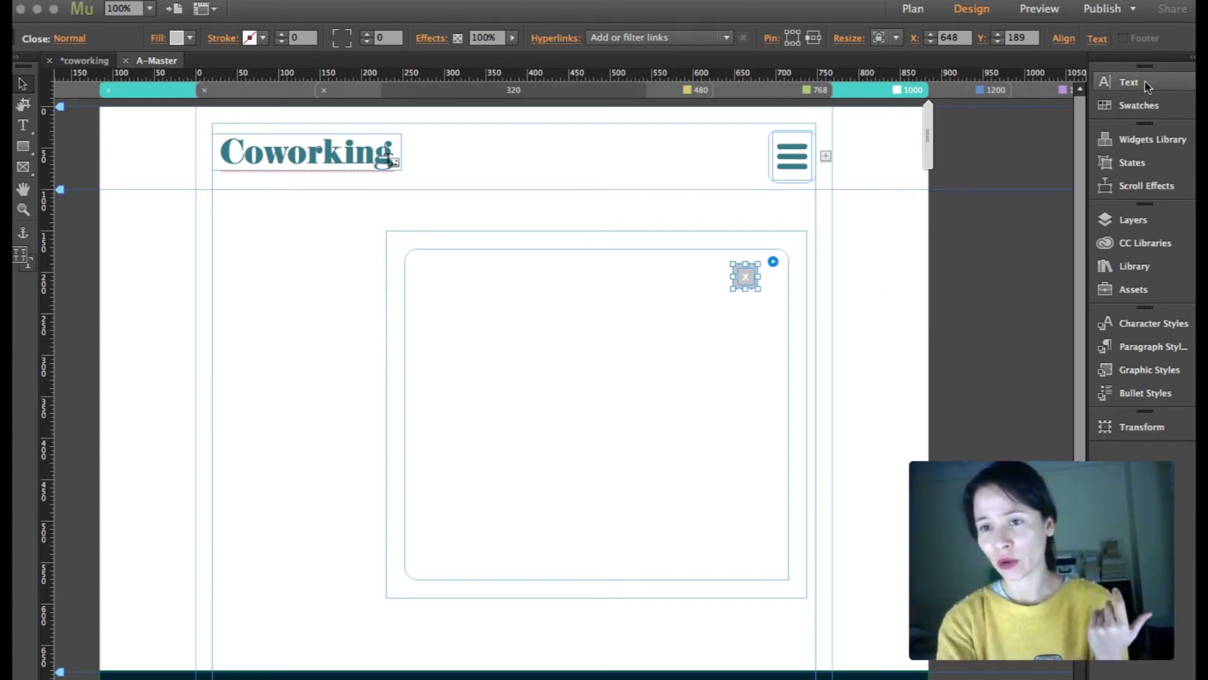
Insert a vertical menu widget from the widgets library into the lightbox target.
click(1146, 141)
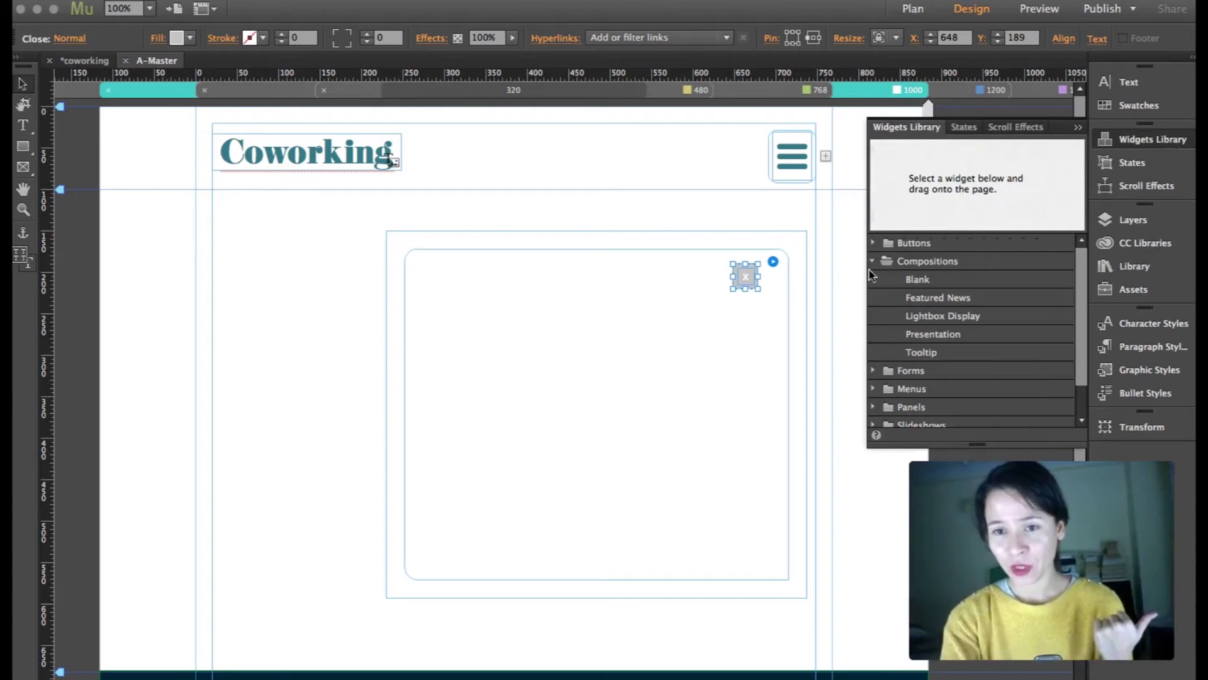
click(875, 261)
click(874, 298)
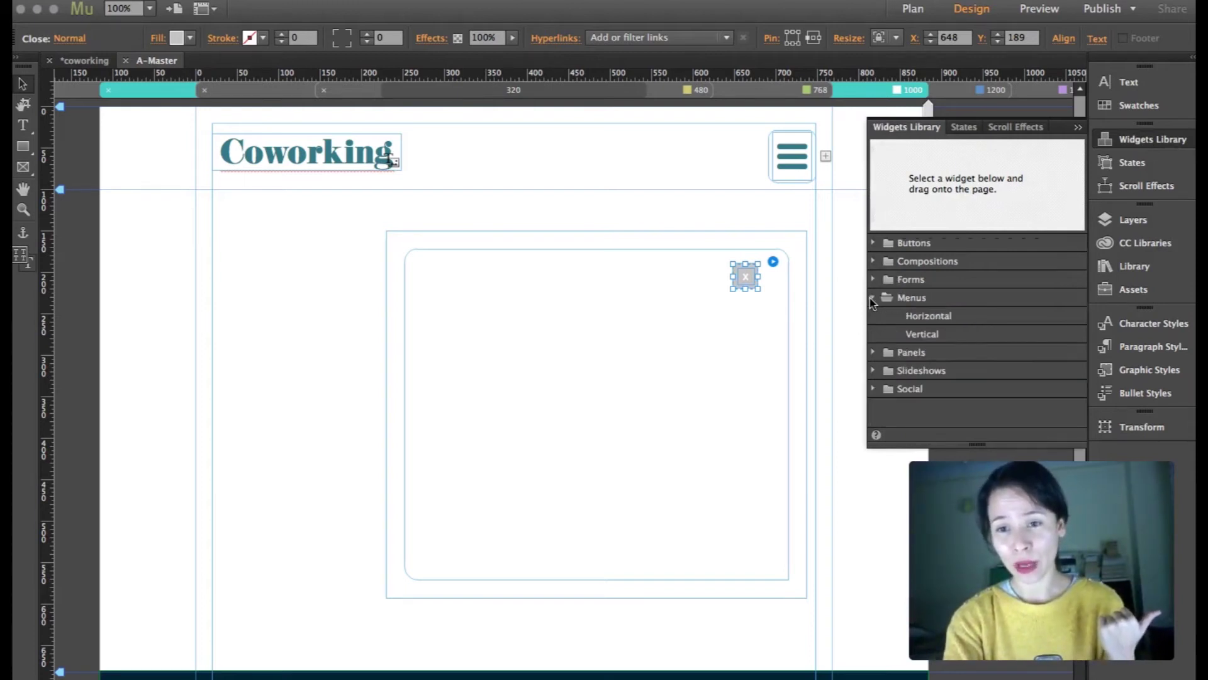
click(937, 343)
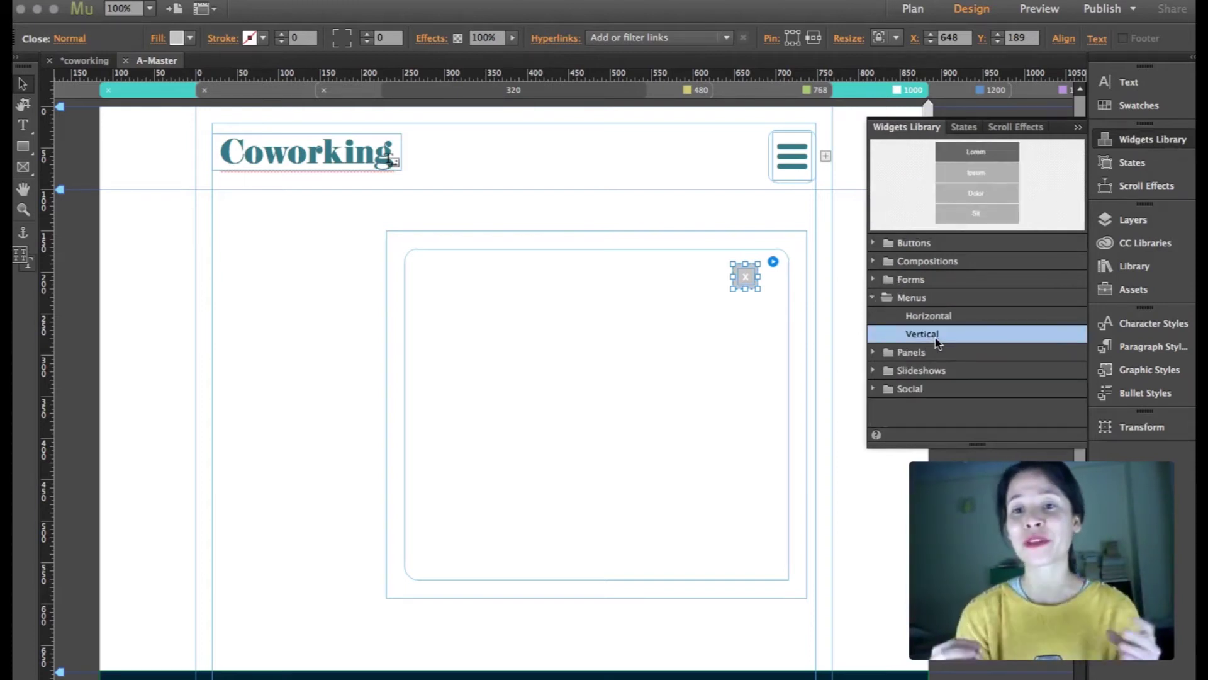
drag(937, 342, 529, 363)
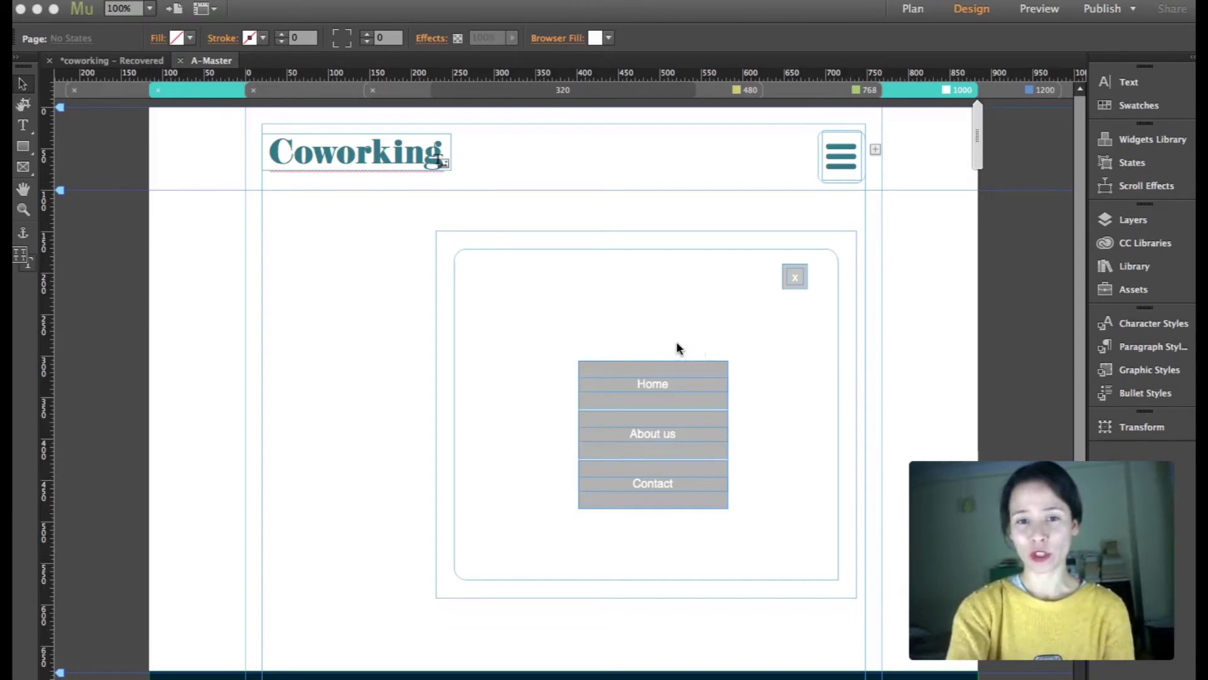
Move the lightbox target together with its container and menu to about X 152, Y 167.
click(614, 389)
click(606, 370)
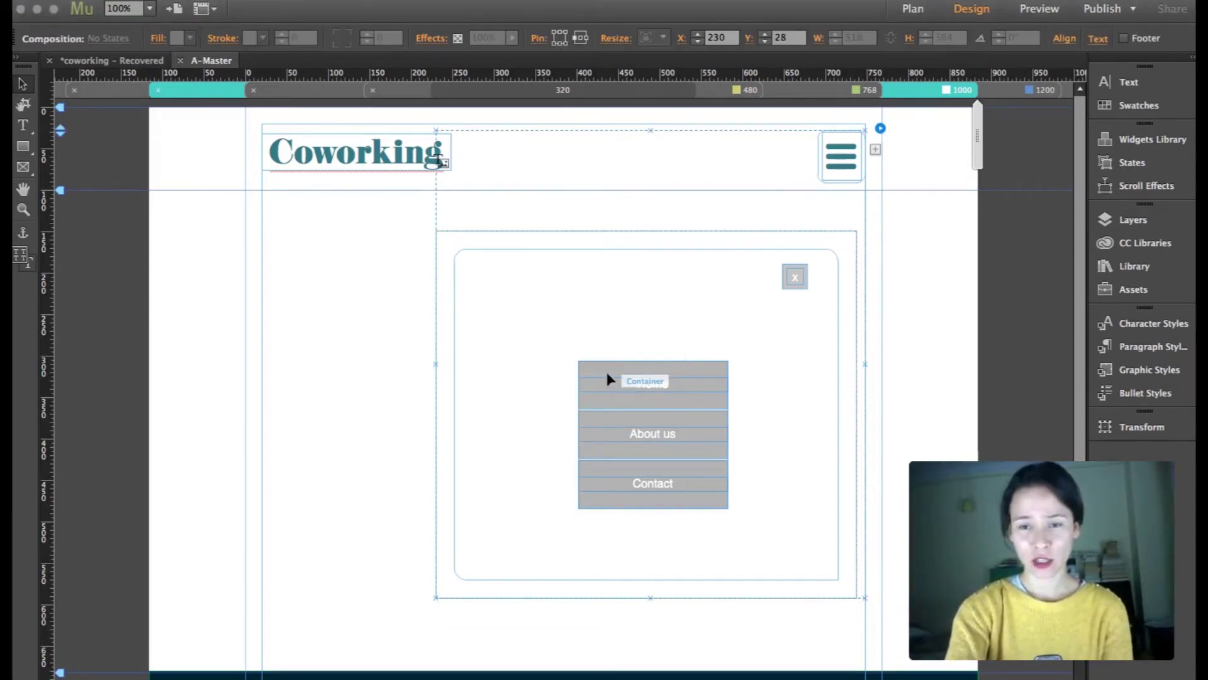
click(607, 374)
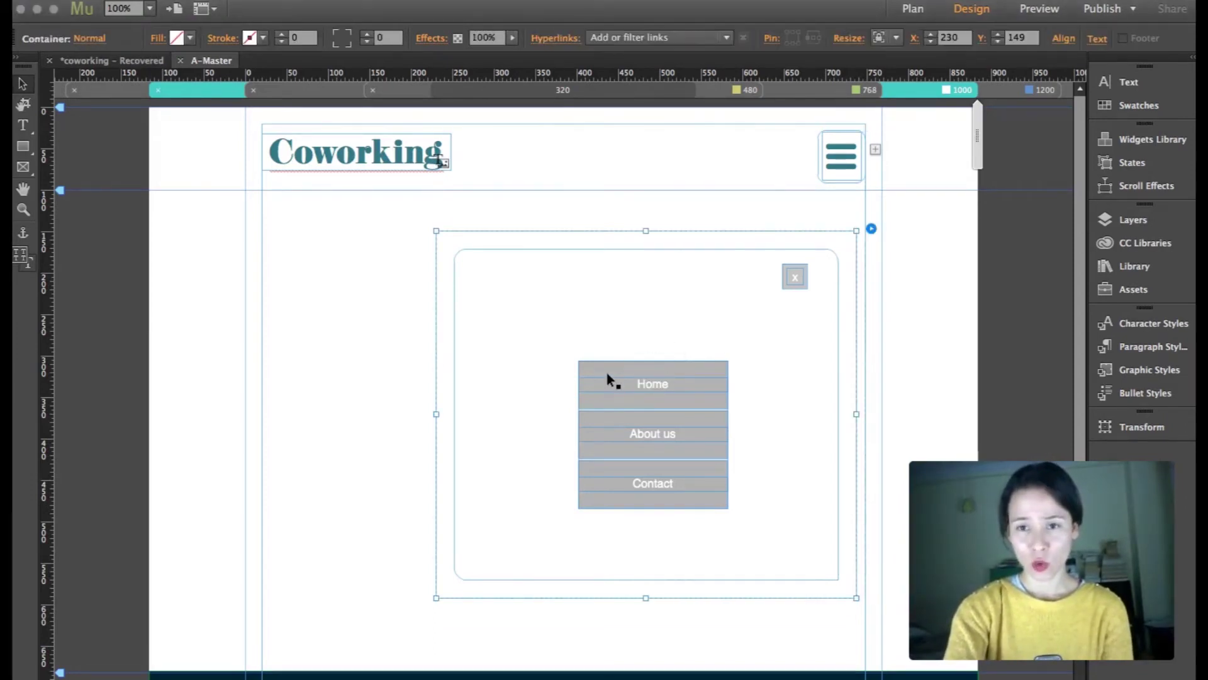
click(440, 331)
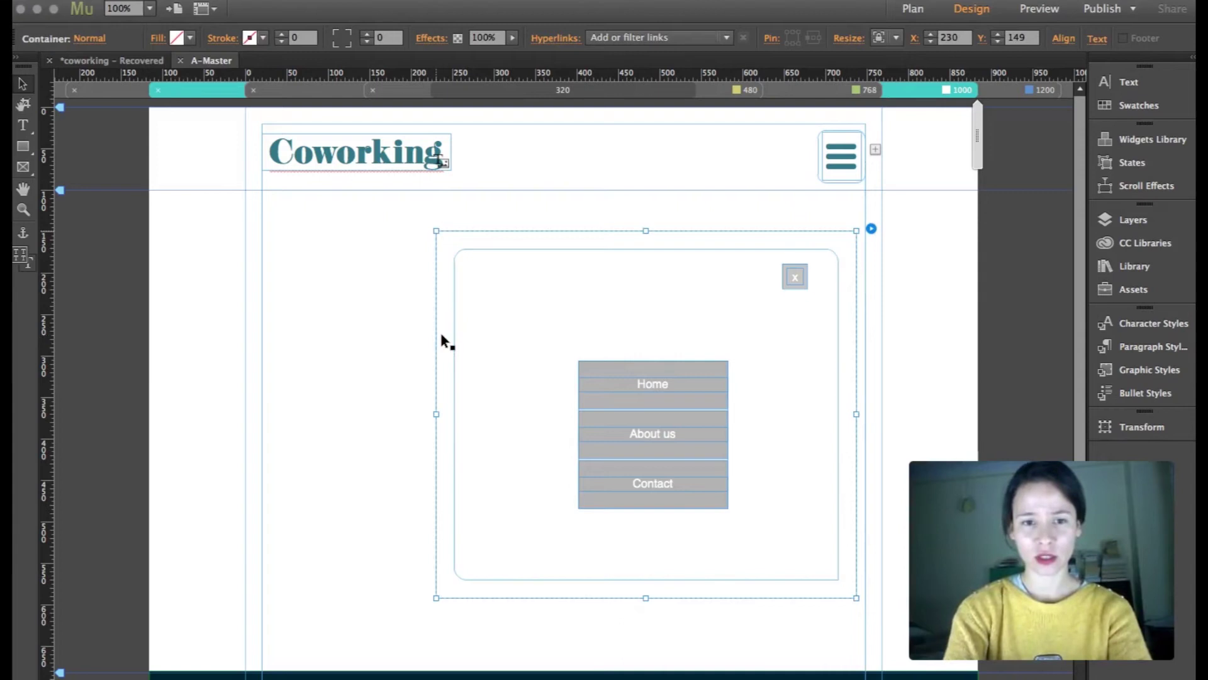
click(490, 347)
click(494, 350)
click(494, 350)
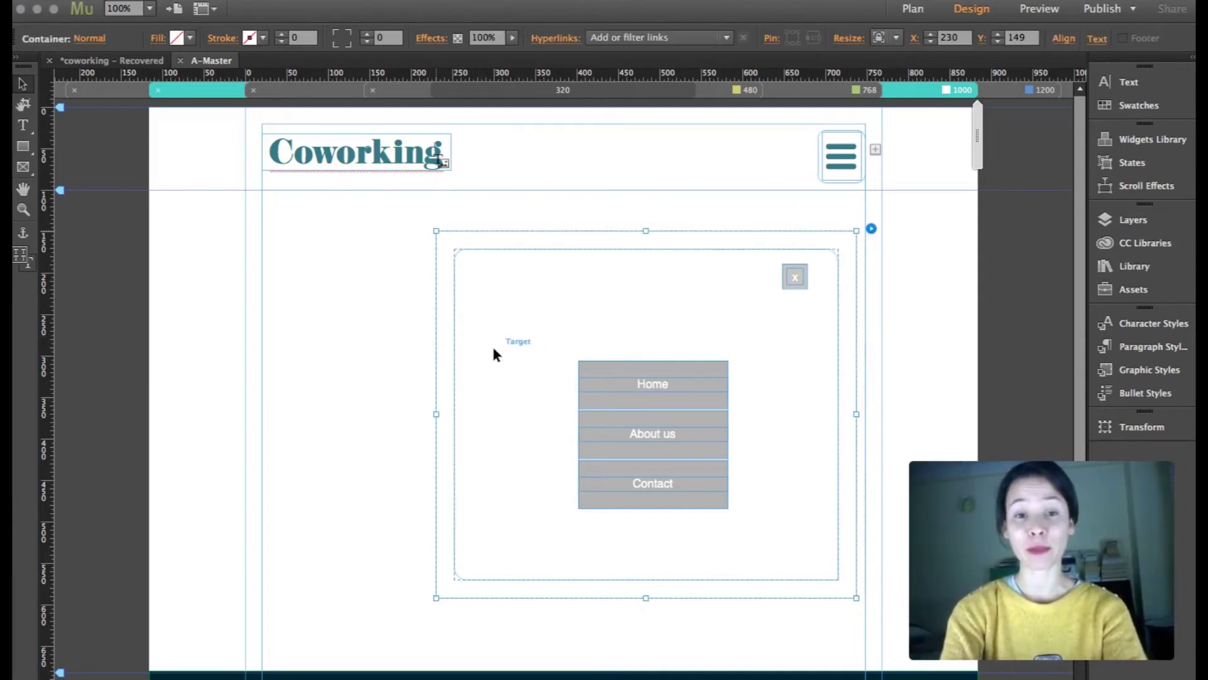
drag(493, 350, 444, 346)
Centre the menu inside the lightbox target at X 294, Y 278 and review its menu options.
click(610, 378)
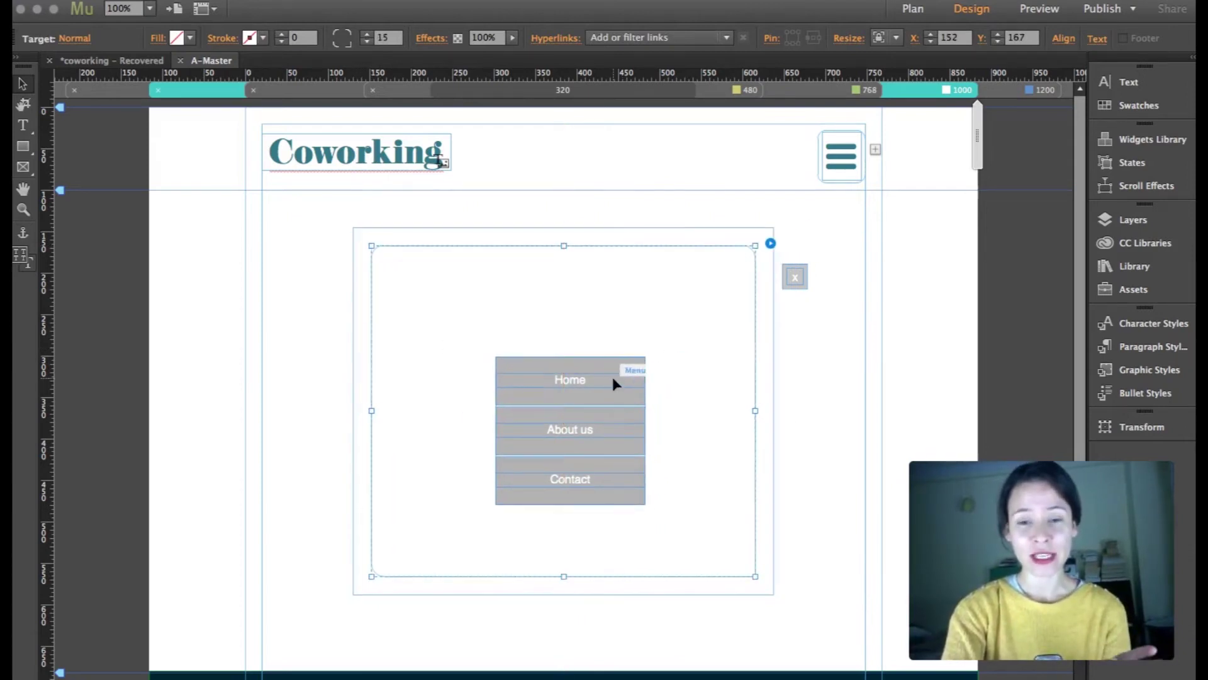
drag(628, 380, 605, 359)
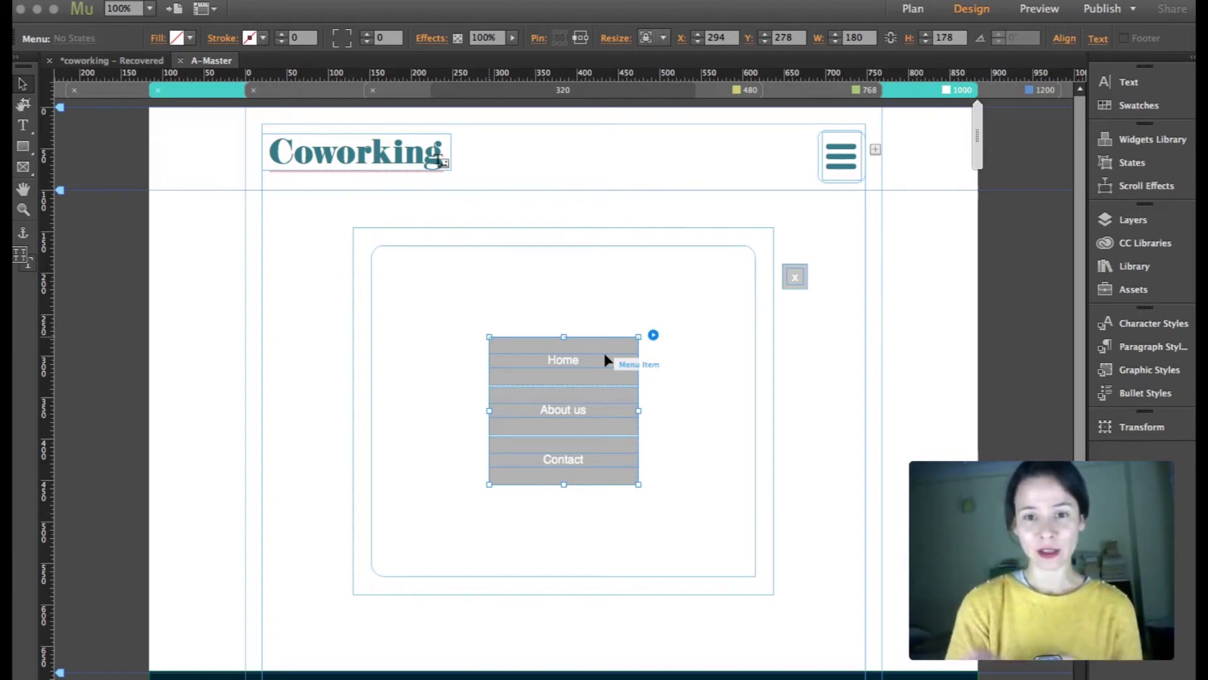
click(653, 336)
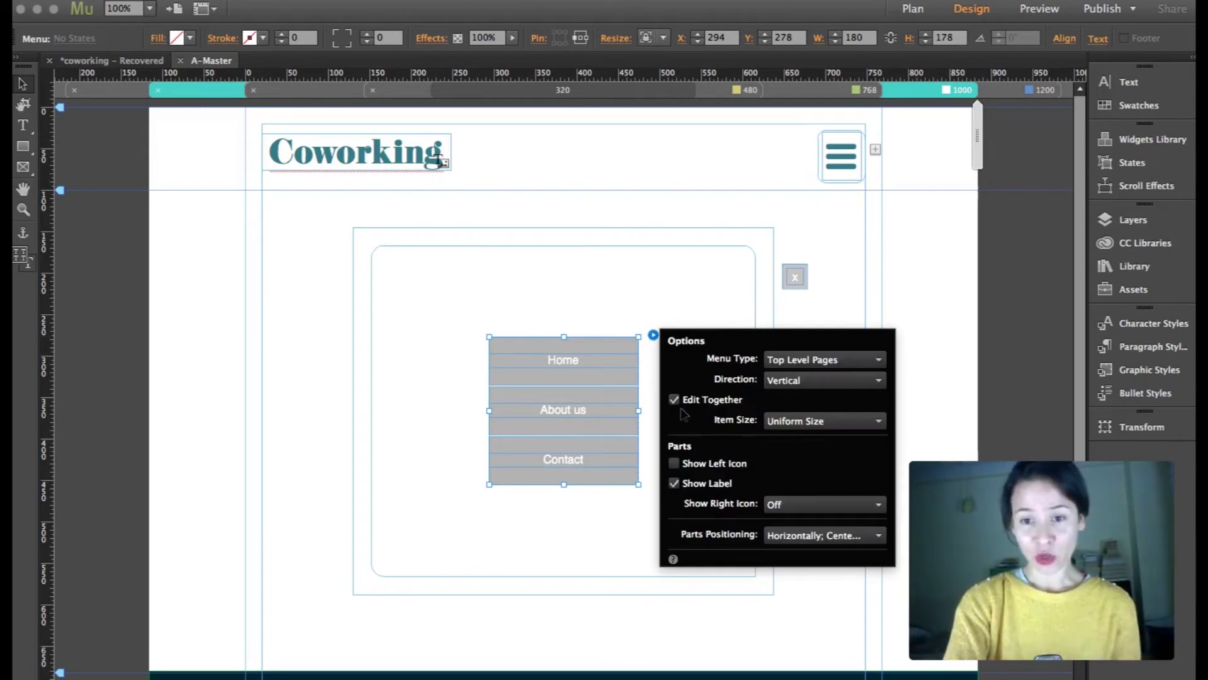
click(608, 315)
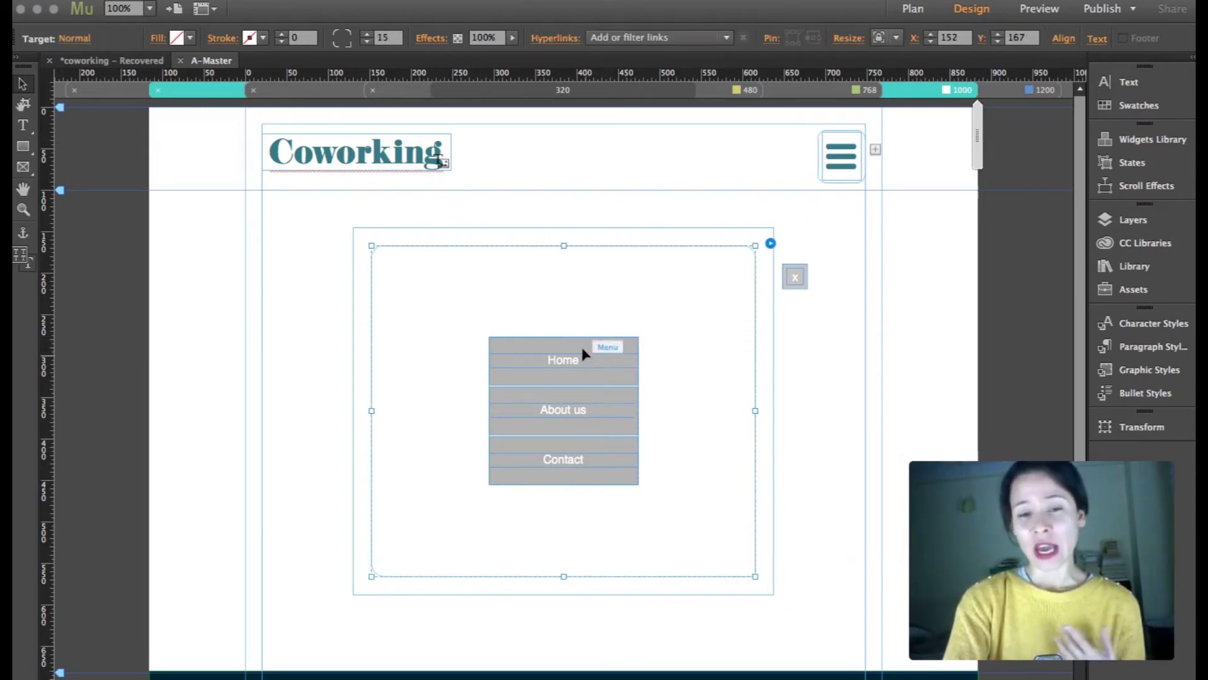
click(579, 343)
click(690, 306)
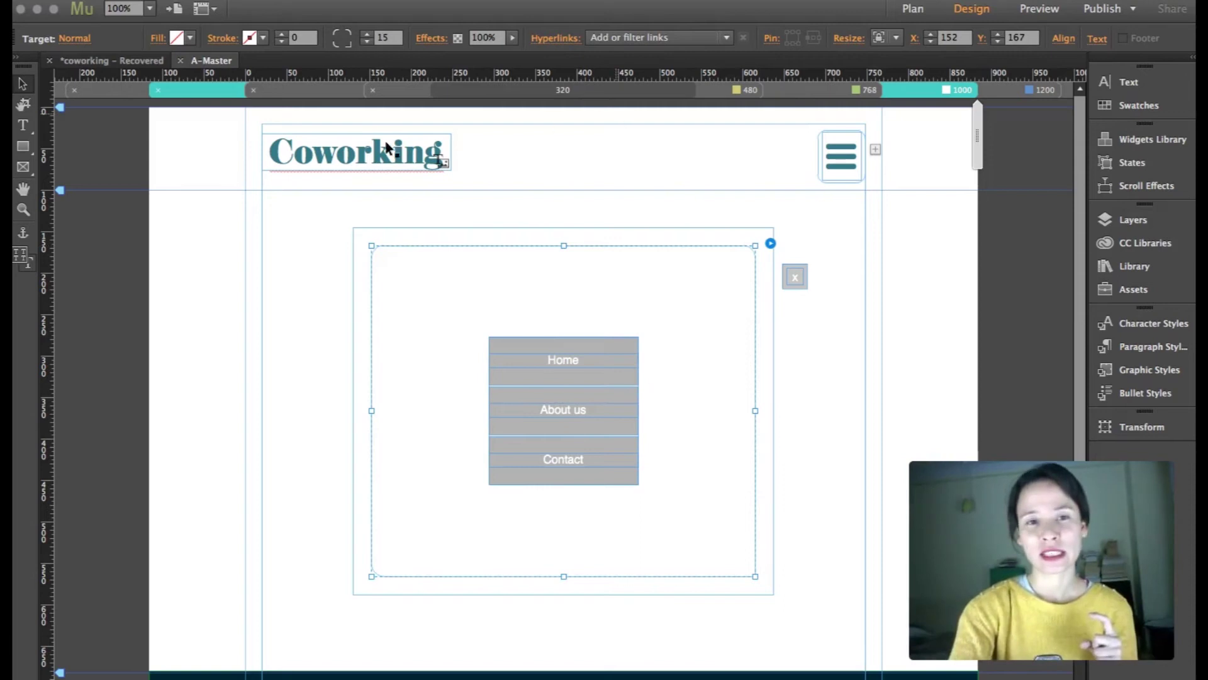
Copy the hex colour value 397B87 from the Coworking logo text.
click(354, 155)
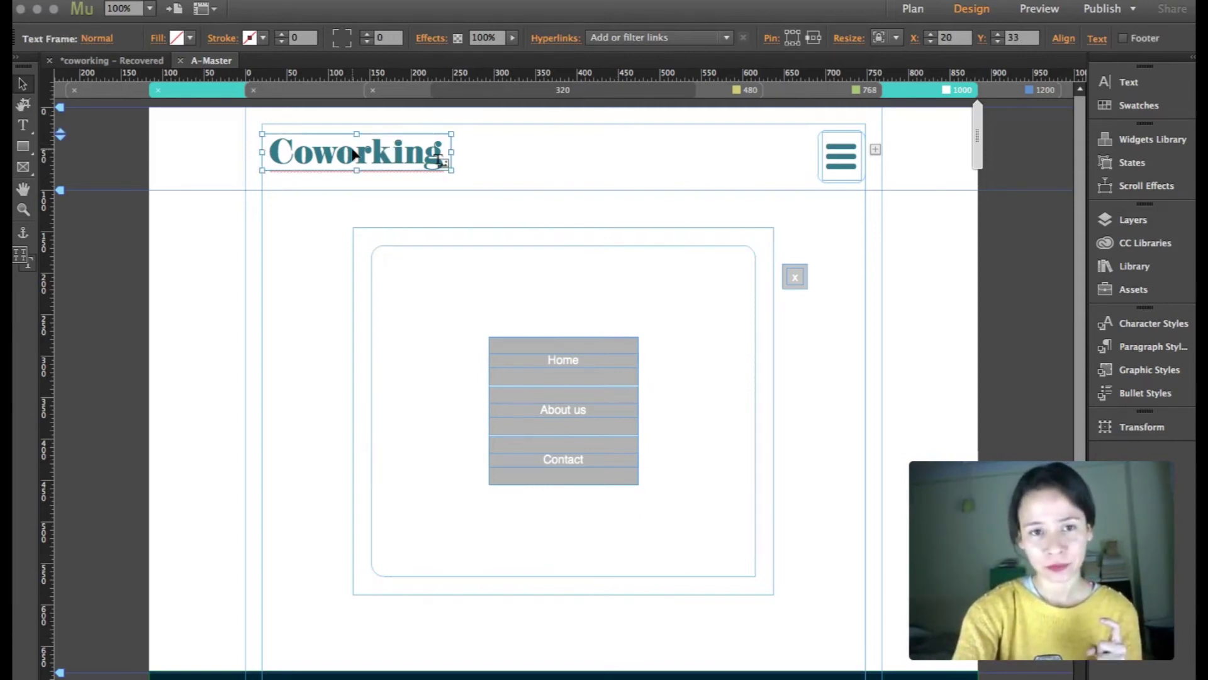
double_click(415, 156)
click(419, 38)
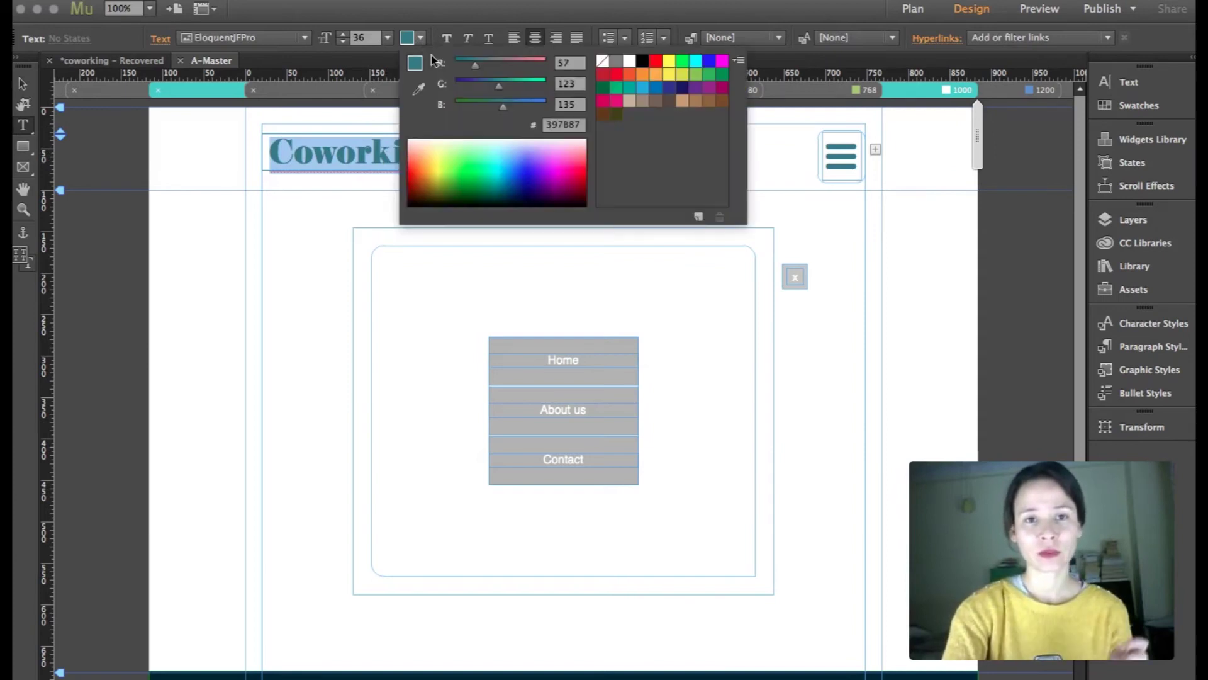
click(564, 124)
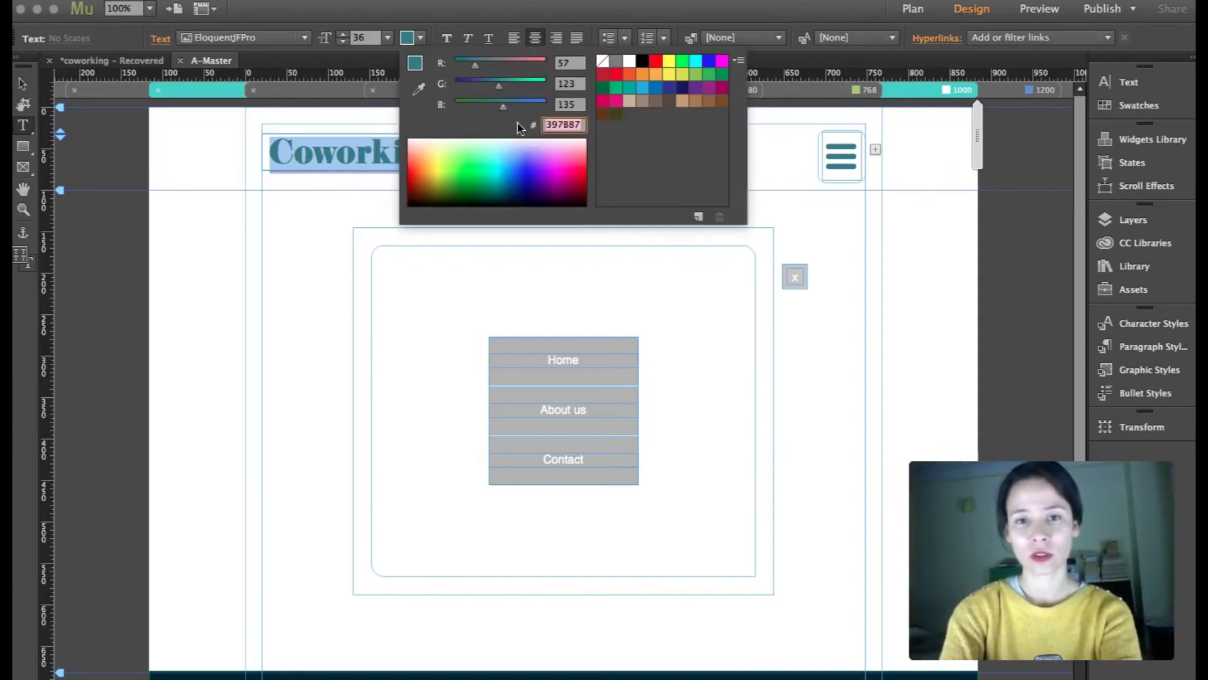
click(23, 87)
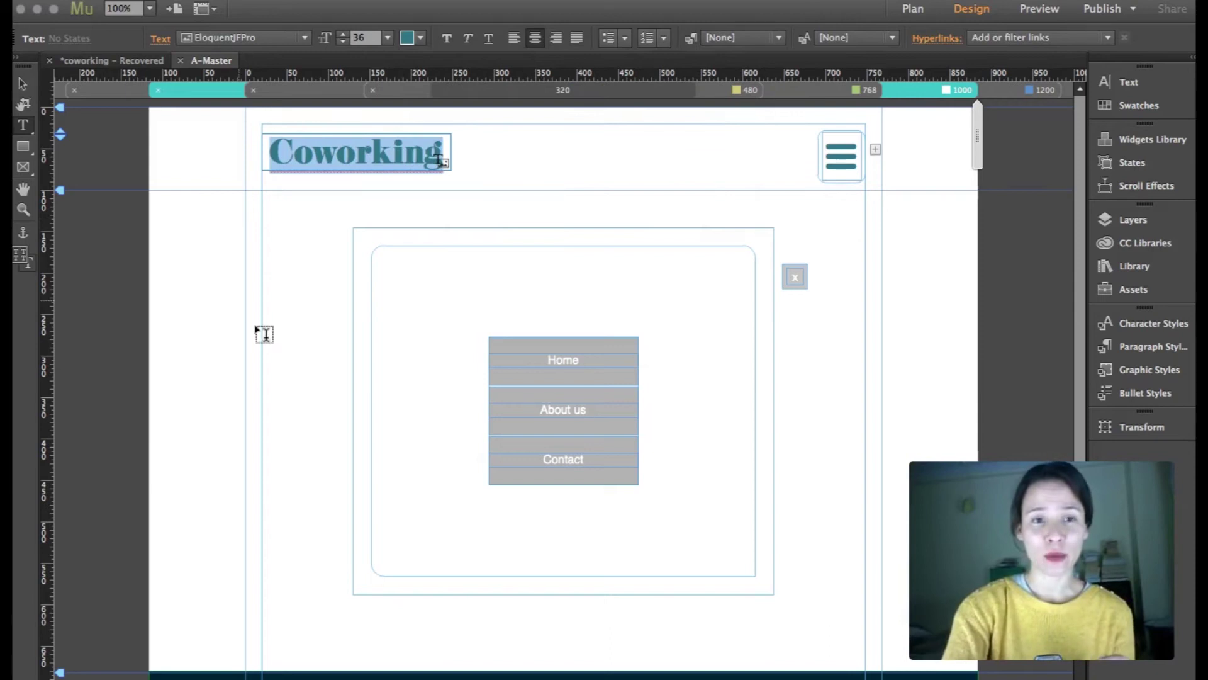
key(Escape)
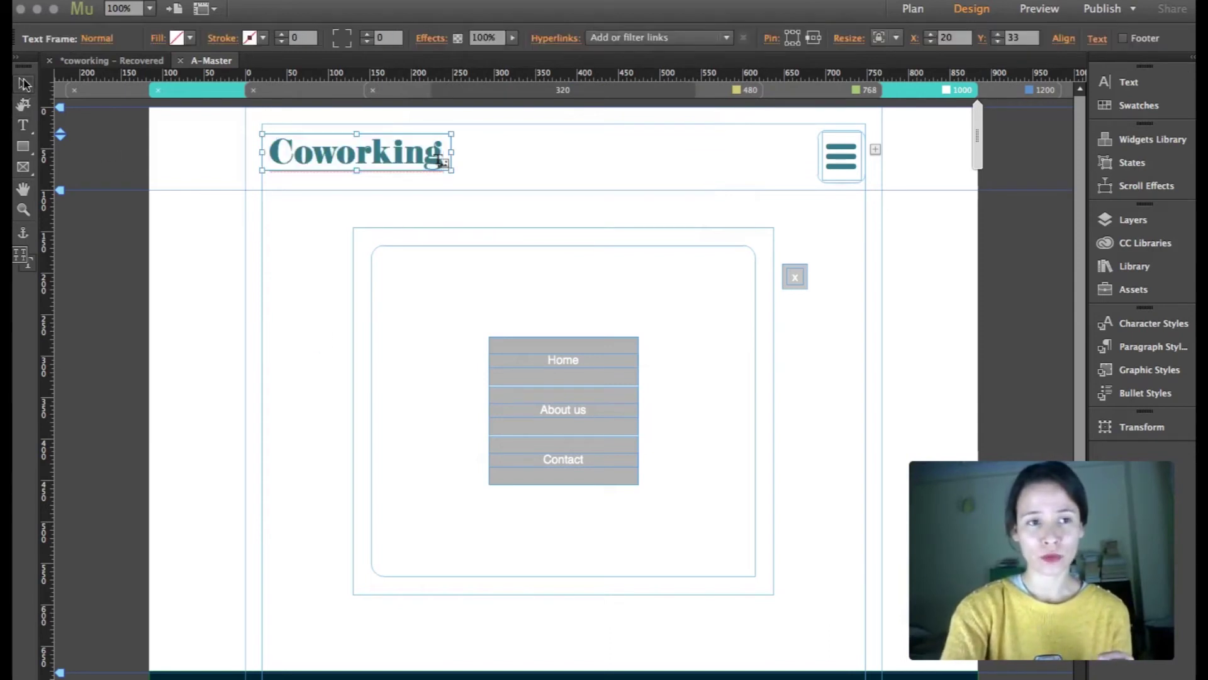
Fill the lightbox container with the logo colour #397B87 and reduce its opacity to 83%.
click(300, 338)
click(679, 289)
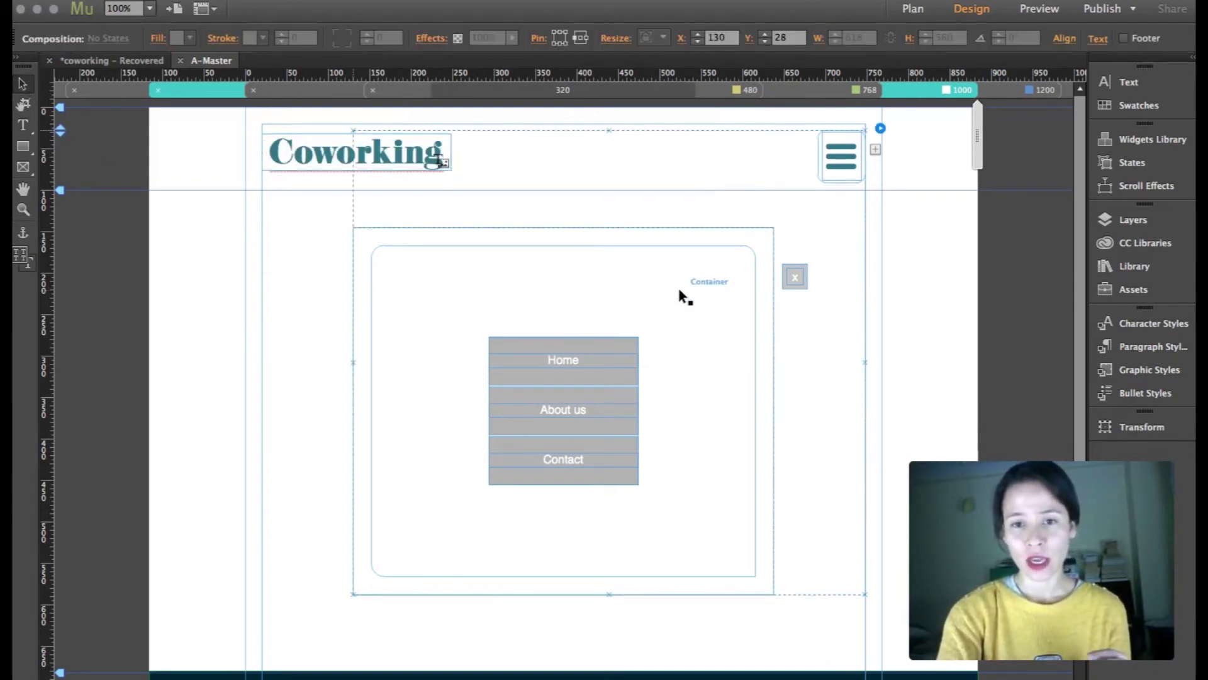
click(725, 280)
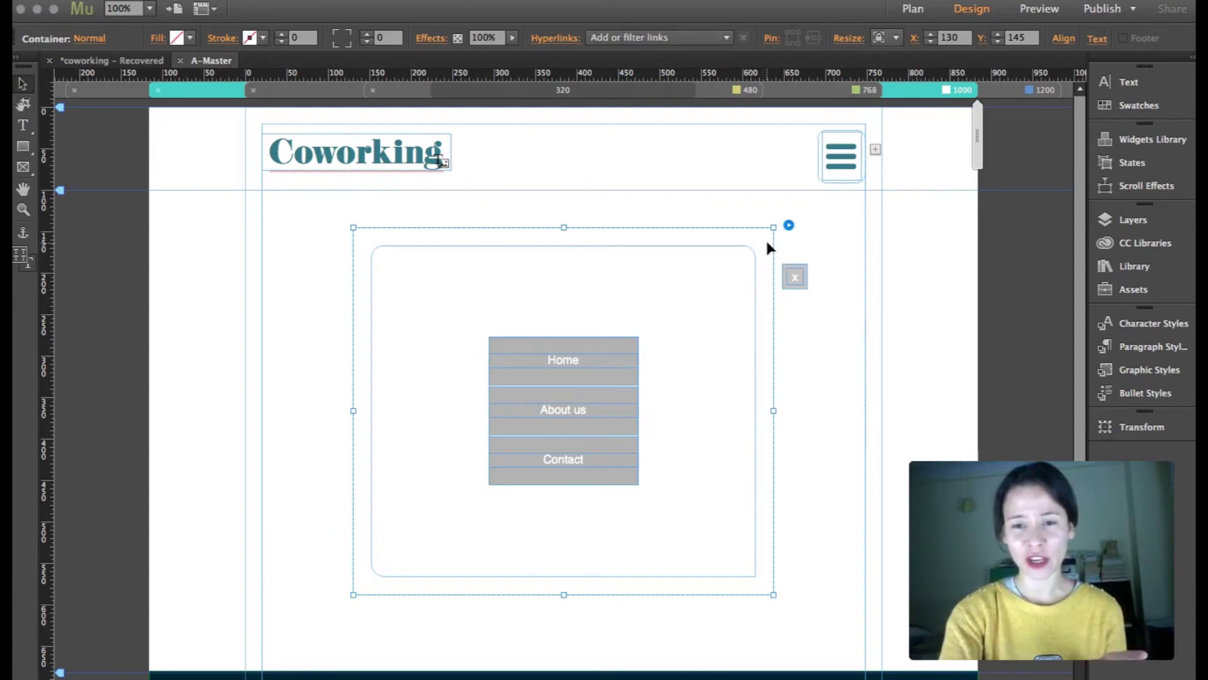
click(734, 280)
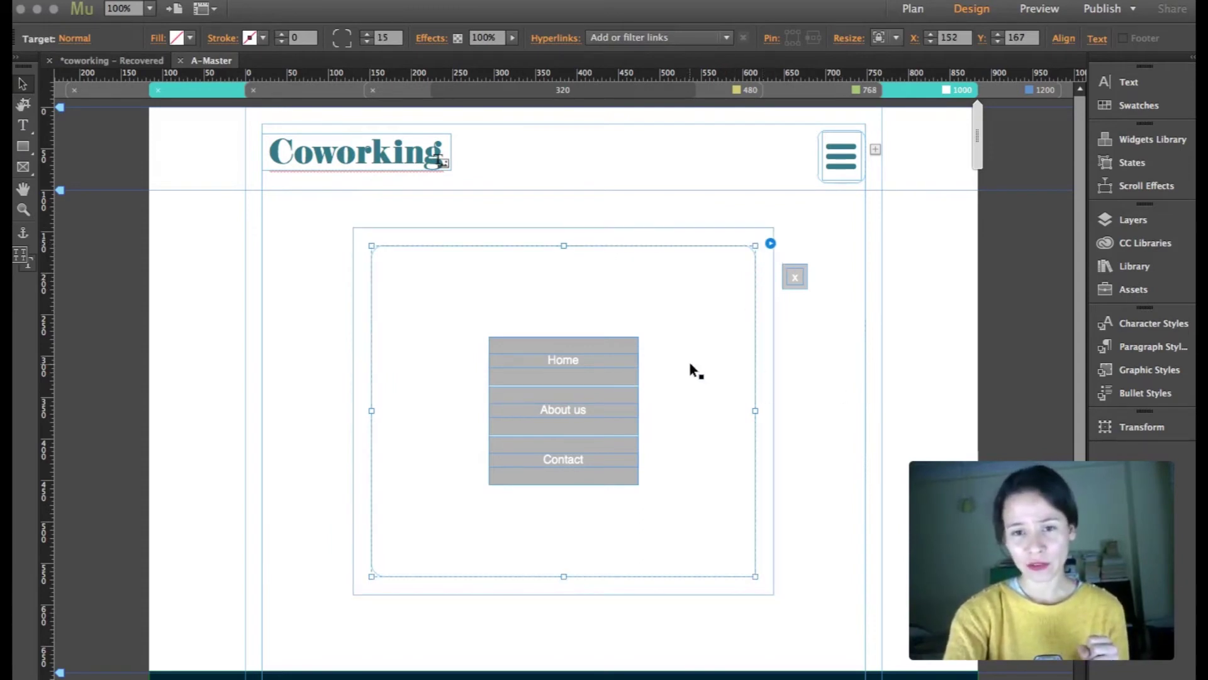
click(769, 275)
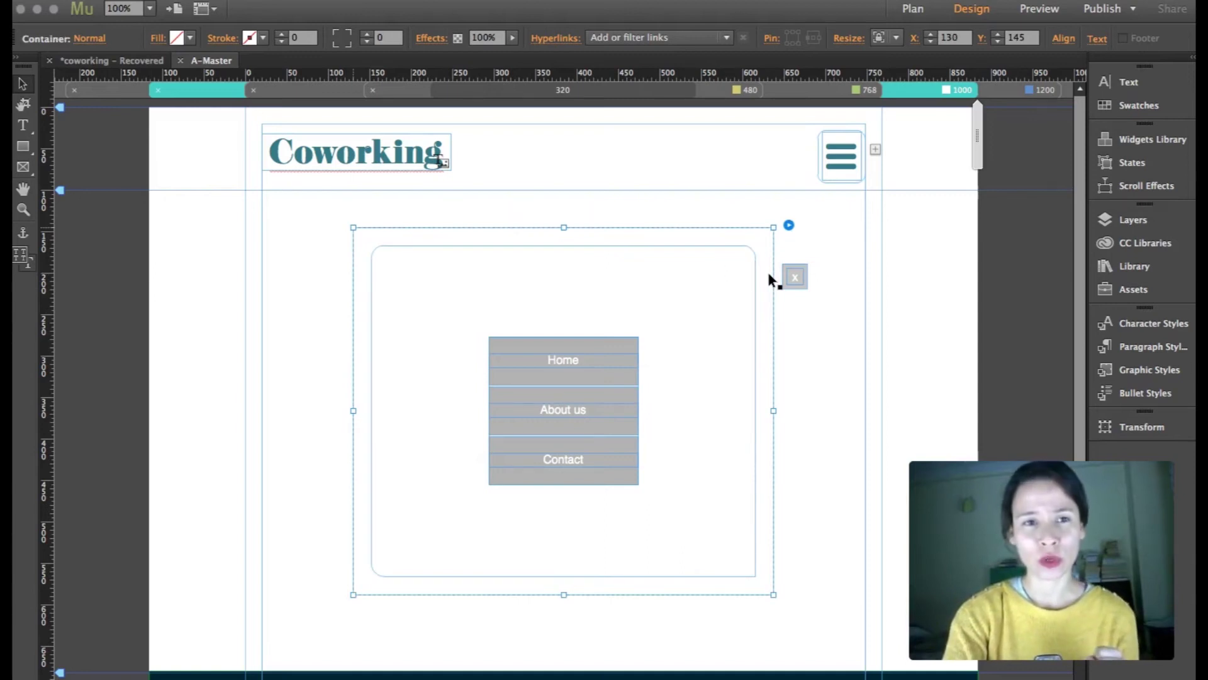
click(190, 38)
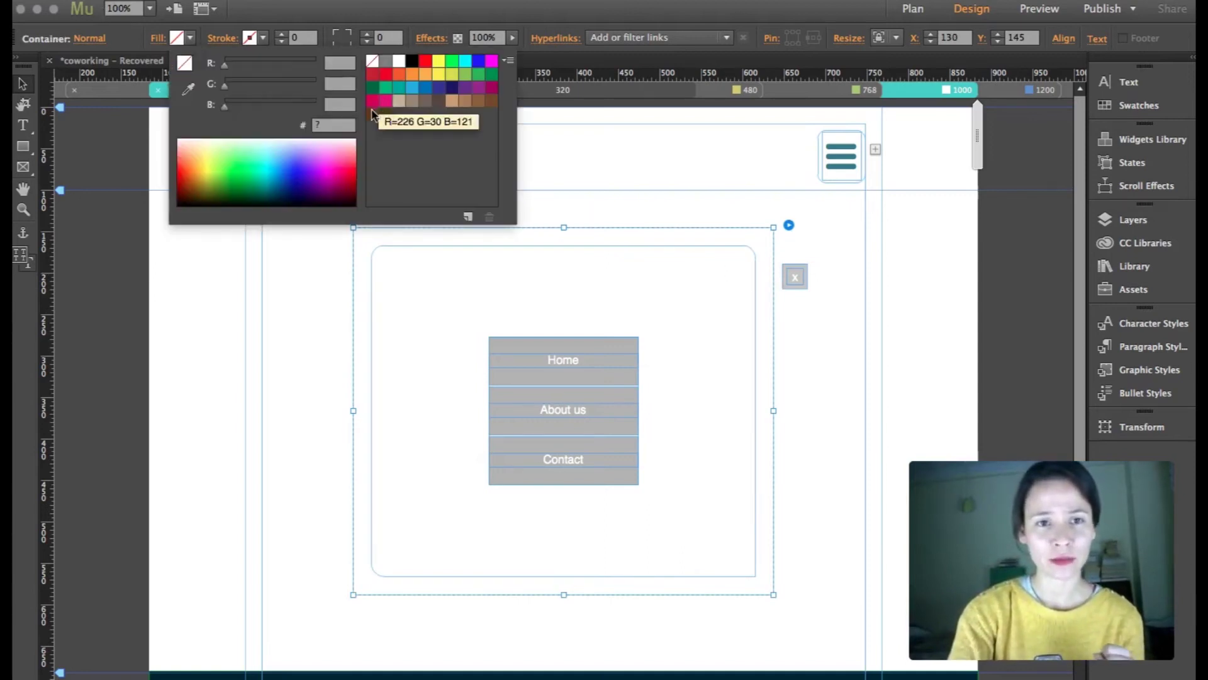
click(343, 125)
text(397B87)
key(Return)
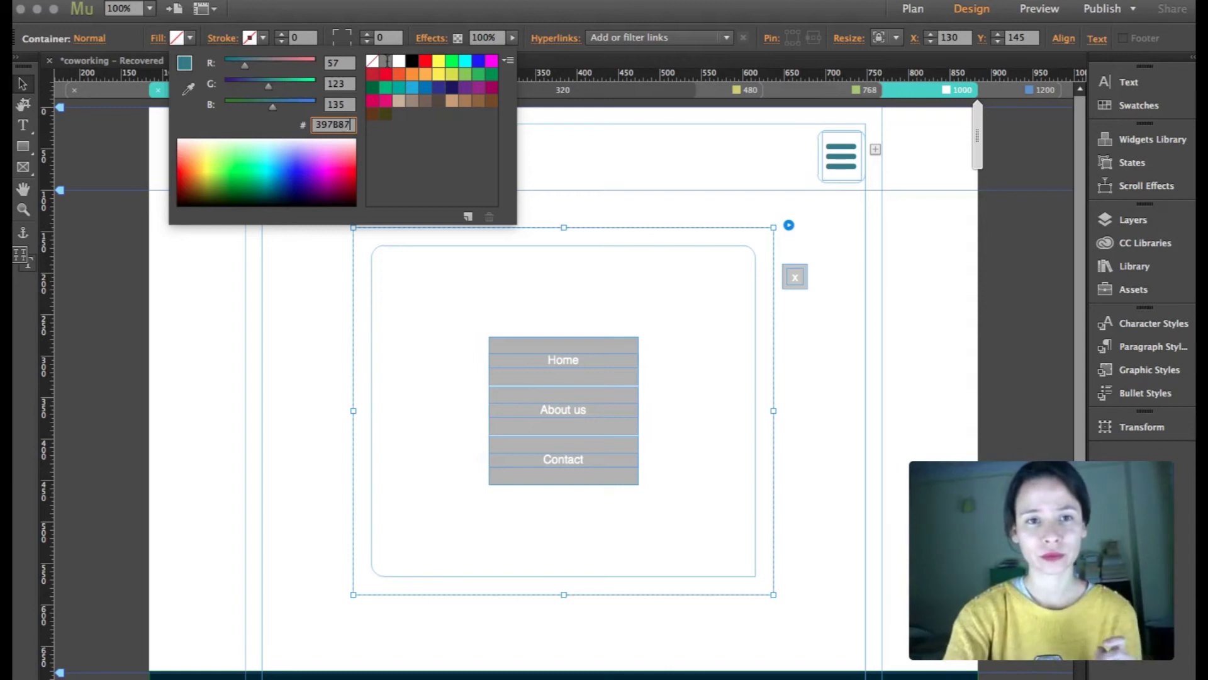
click(513, 37)
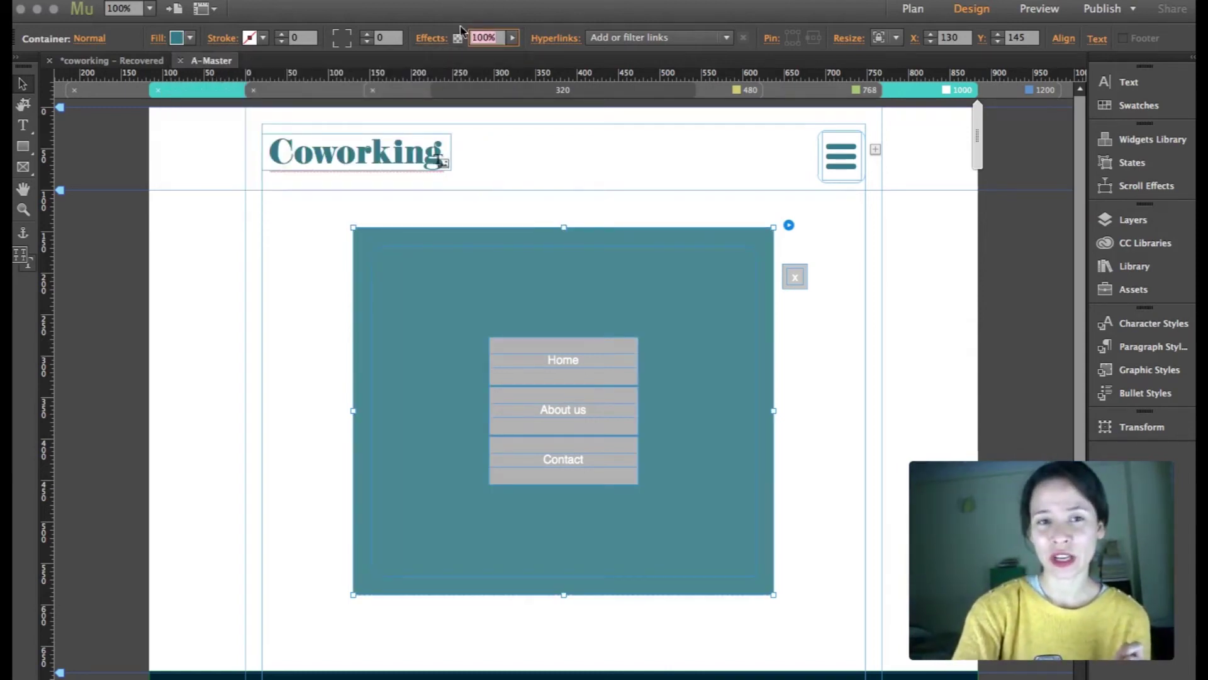
drag(515, 56, 504, 56)
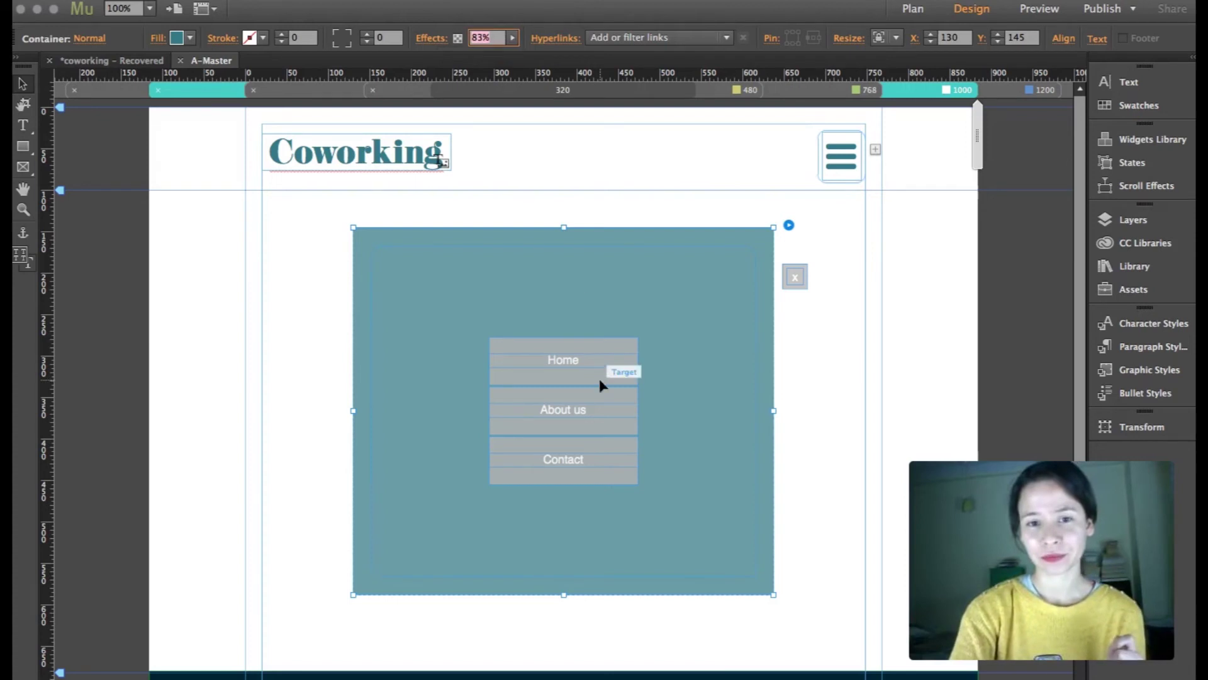
Remove the grey fill from the menu items in their Normal state.
click(604, 358)
click(605, 356)
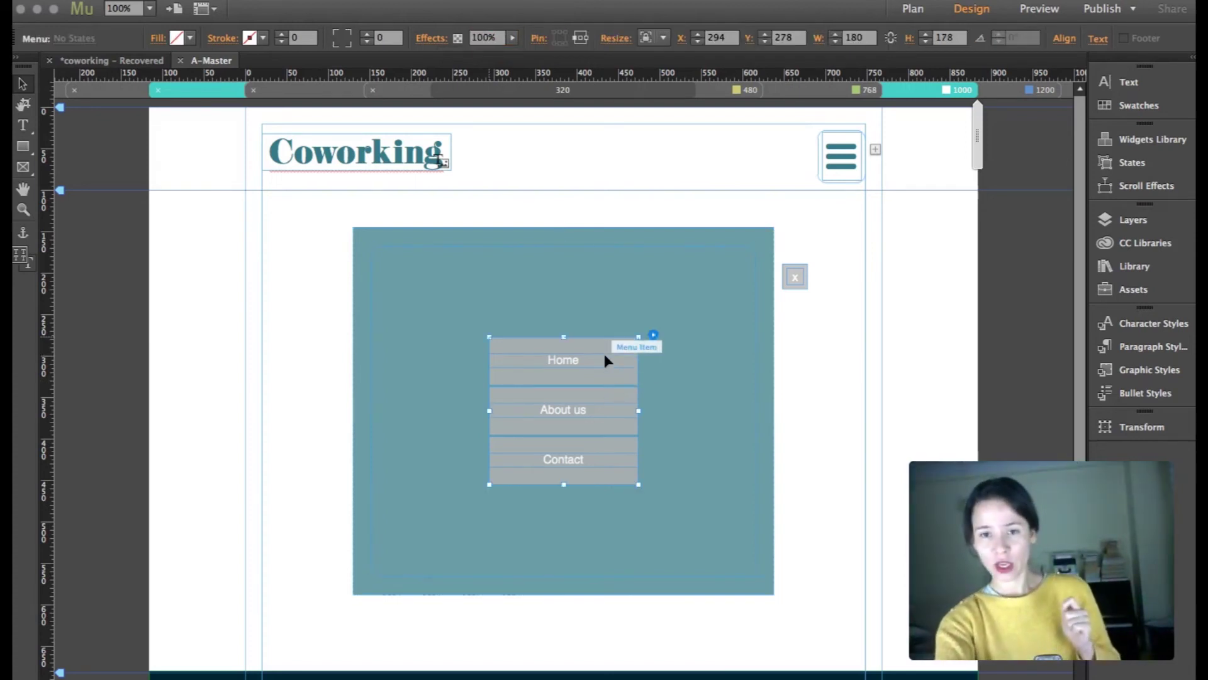
click(601, 356)
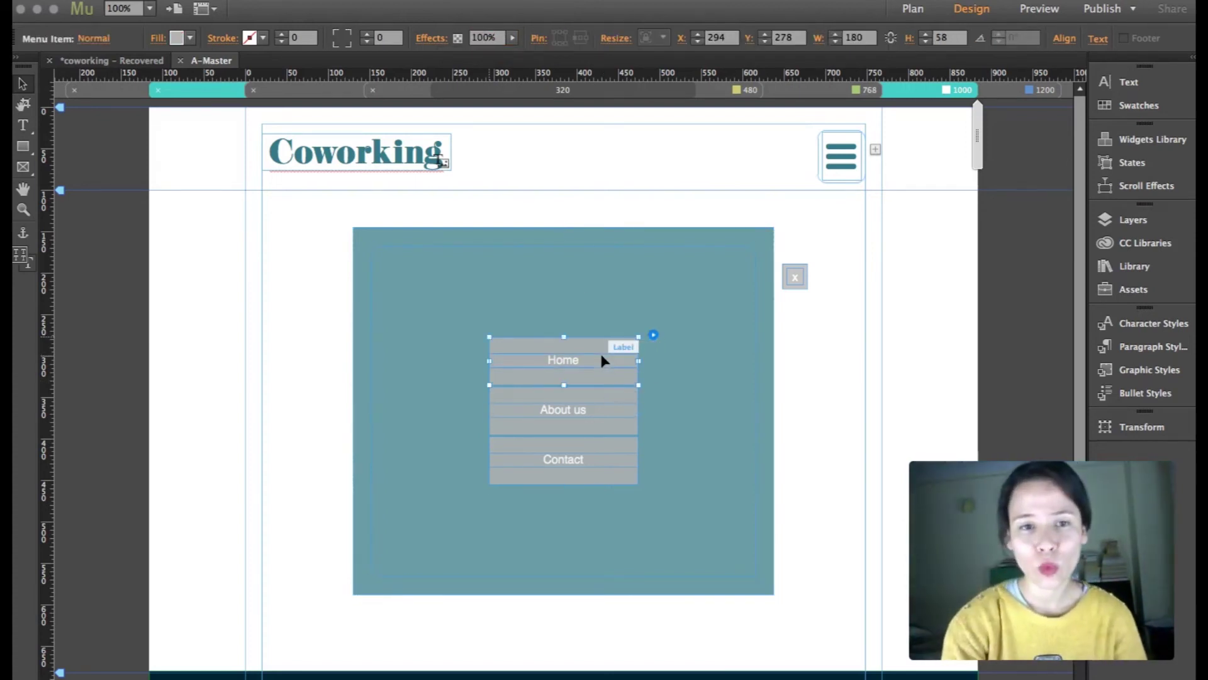
click(176, 38)
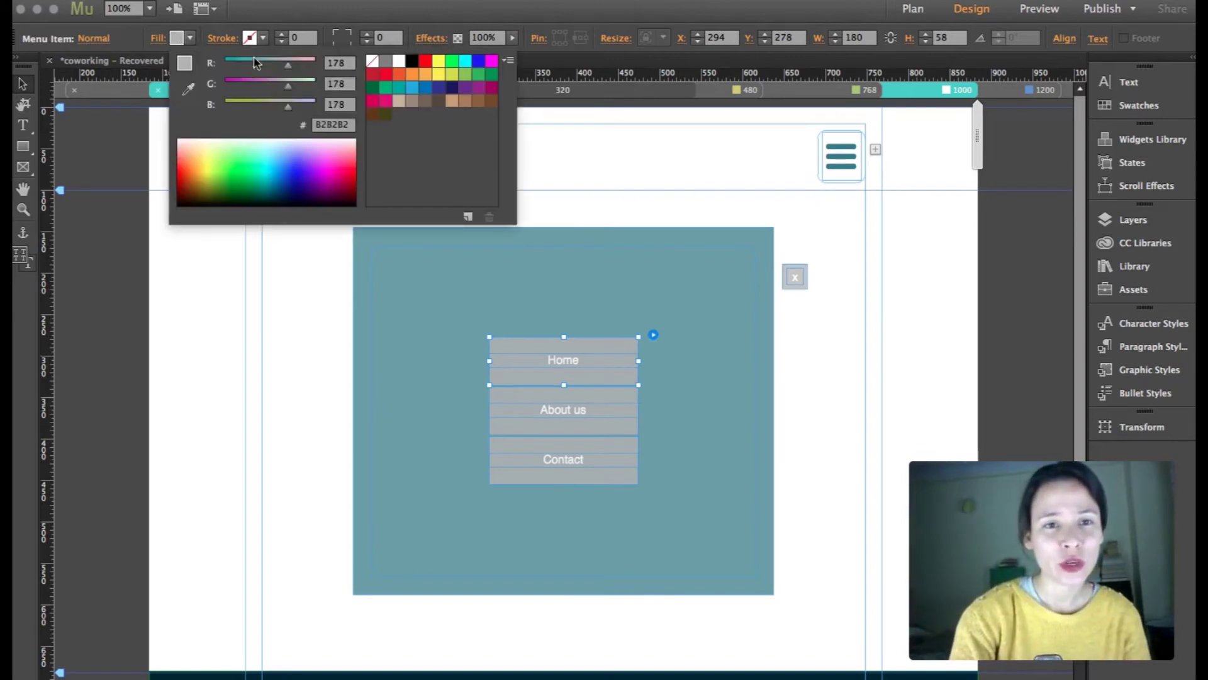
click(373, 61)
Remove the grey fill from the Home menu item in its Rollover state.
click(93, 45)
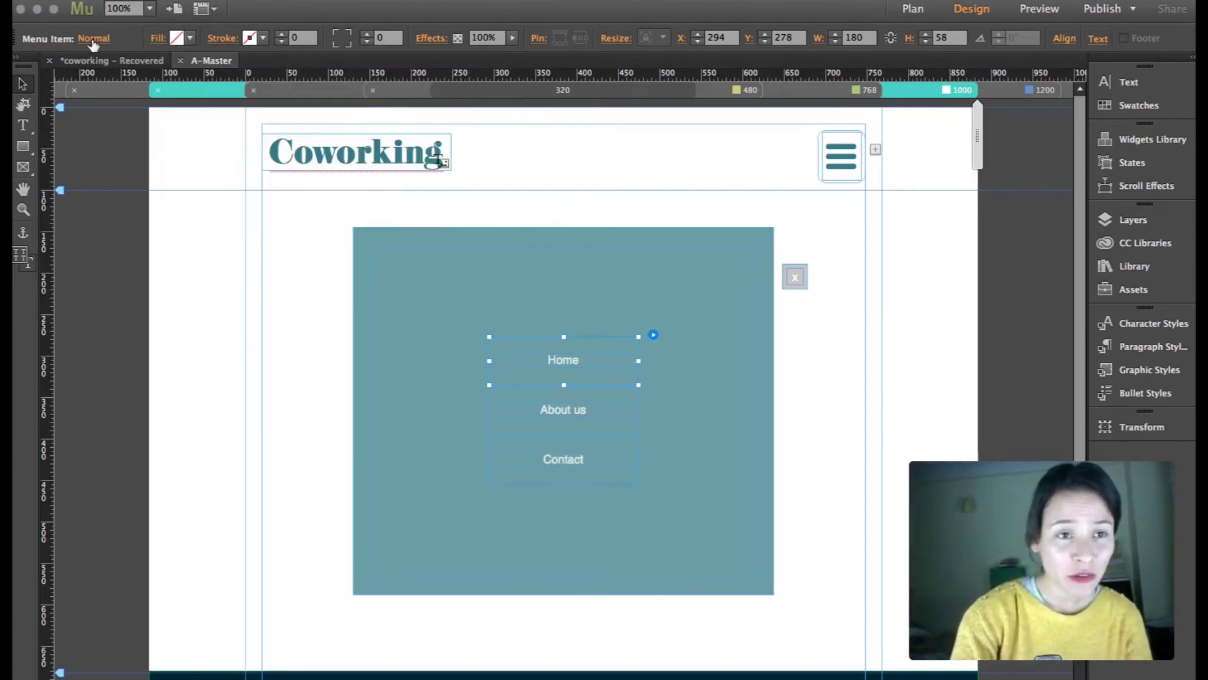
click(93, 42)
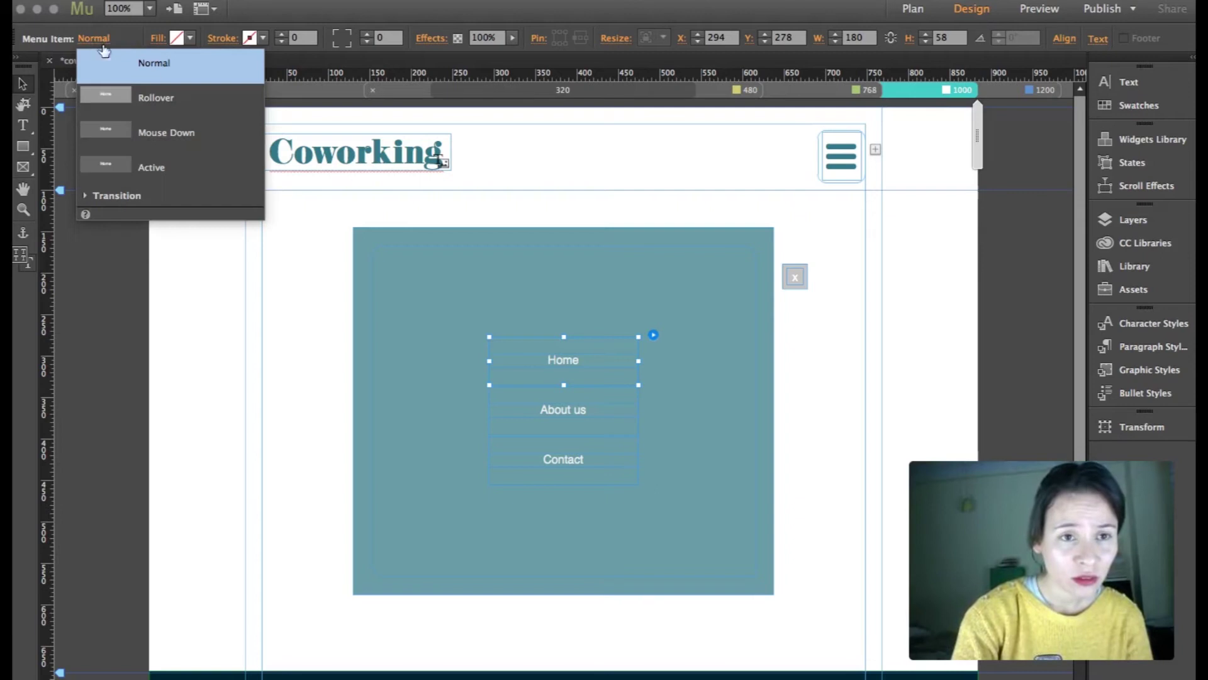
click(162, 99)
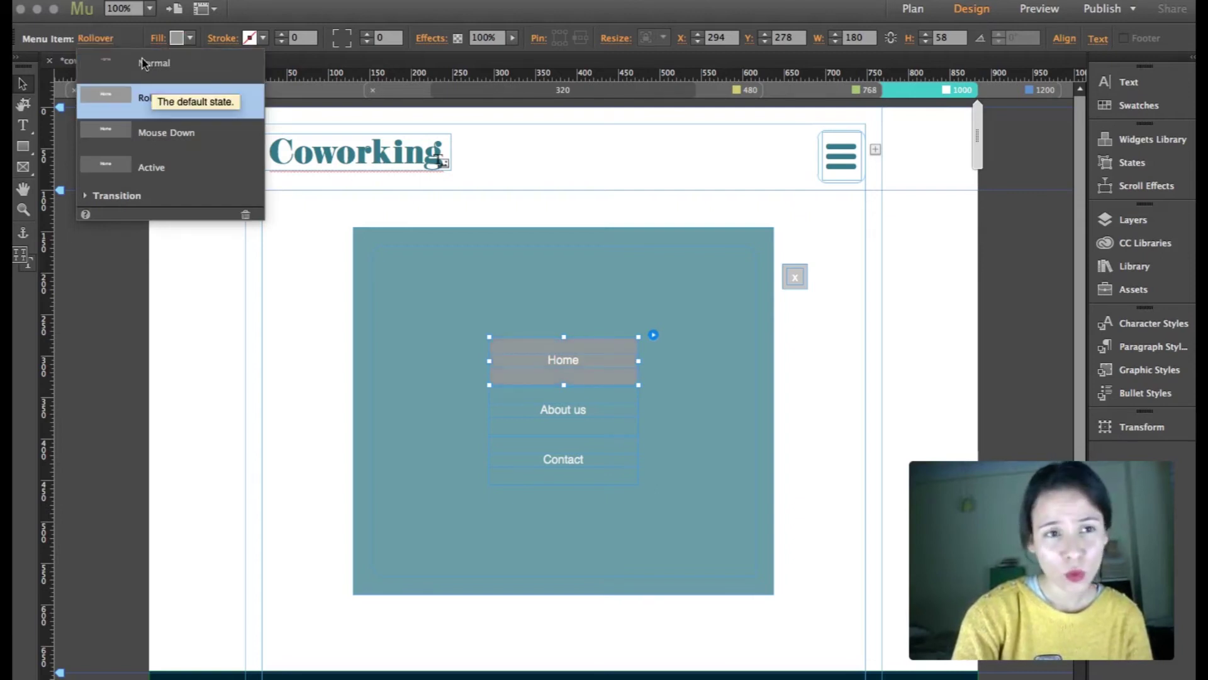
click(190, 39)
click(379, 65)
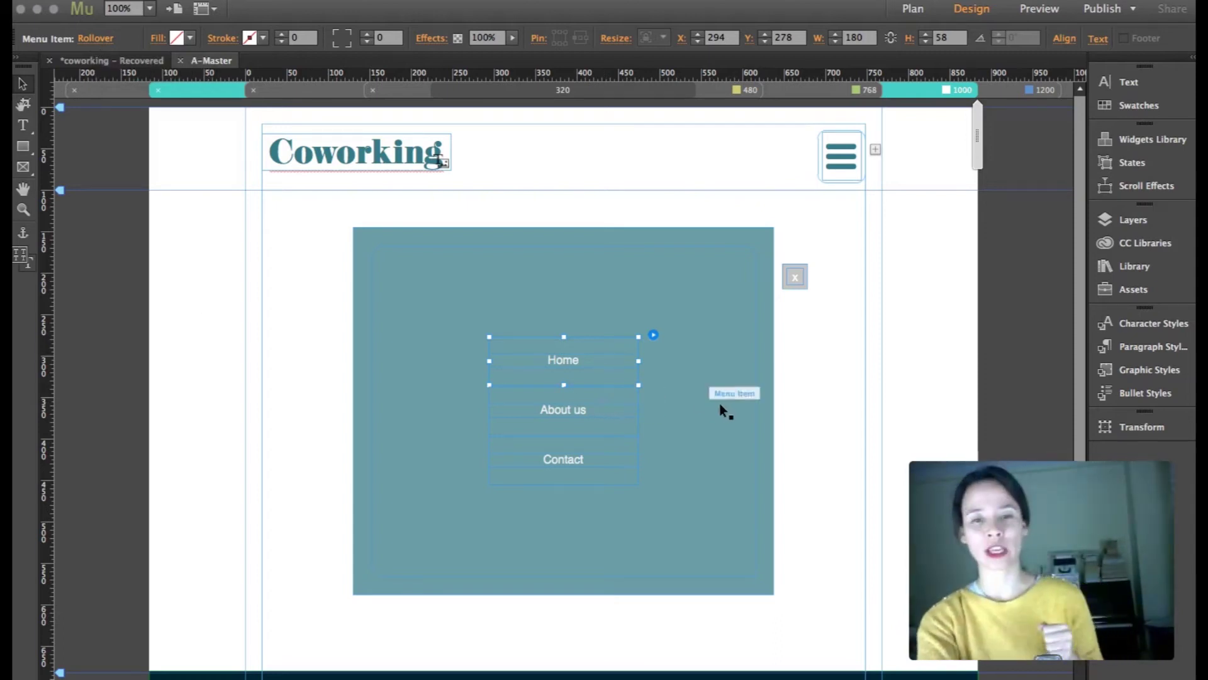
Enlarge the Normal-state text of the menu item labels by seven size increments, starting from the Home label.
click(723, 409)
click(614, 354)
click(615, 354)
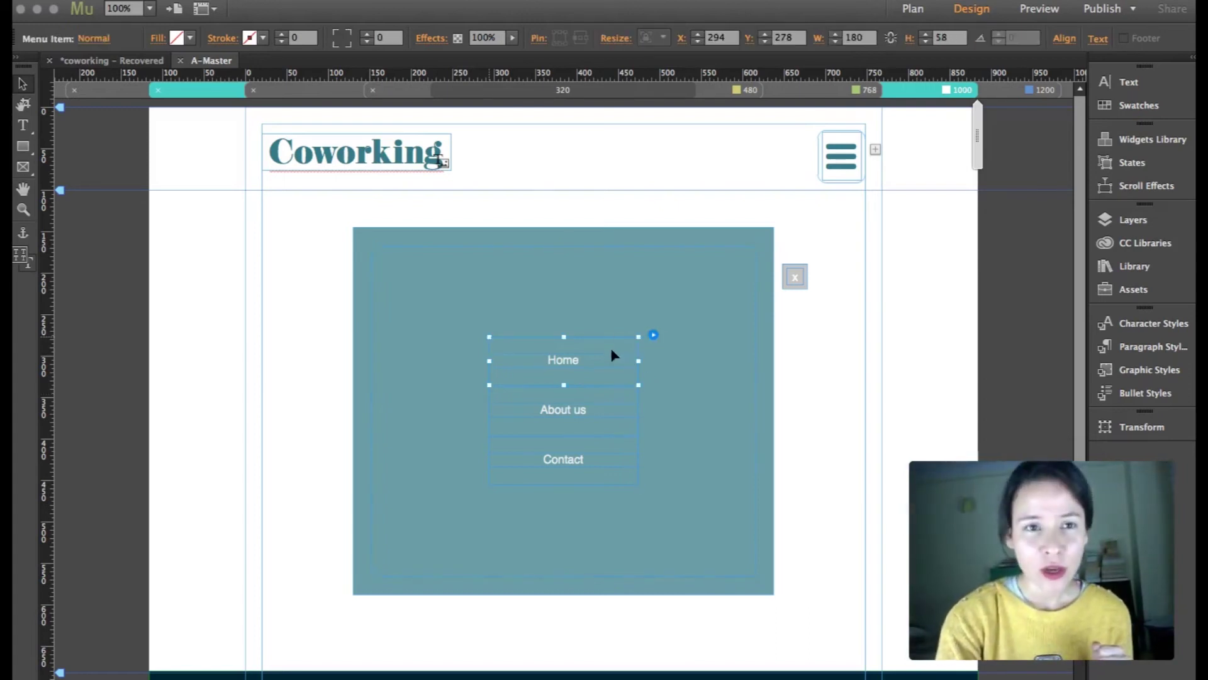
click(562, 361)
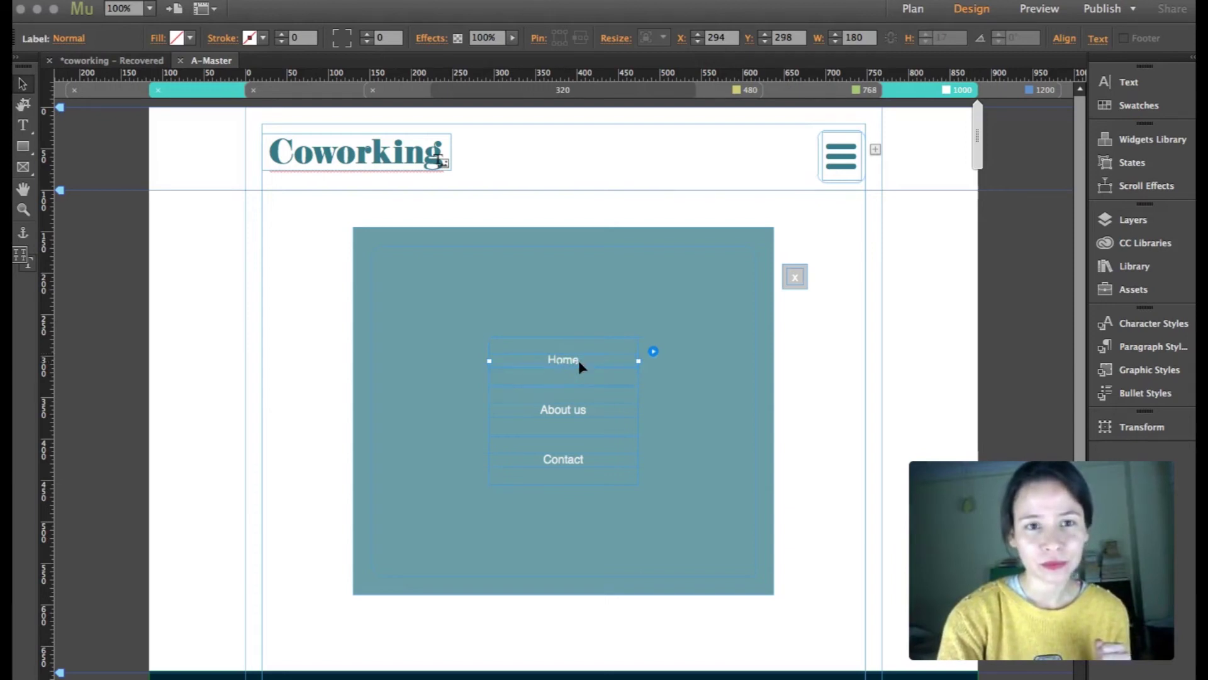
double_click(570, 362)
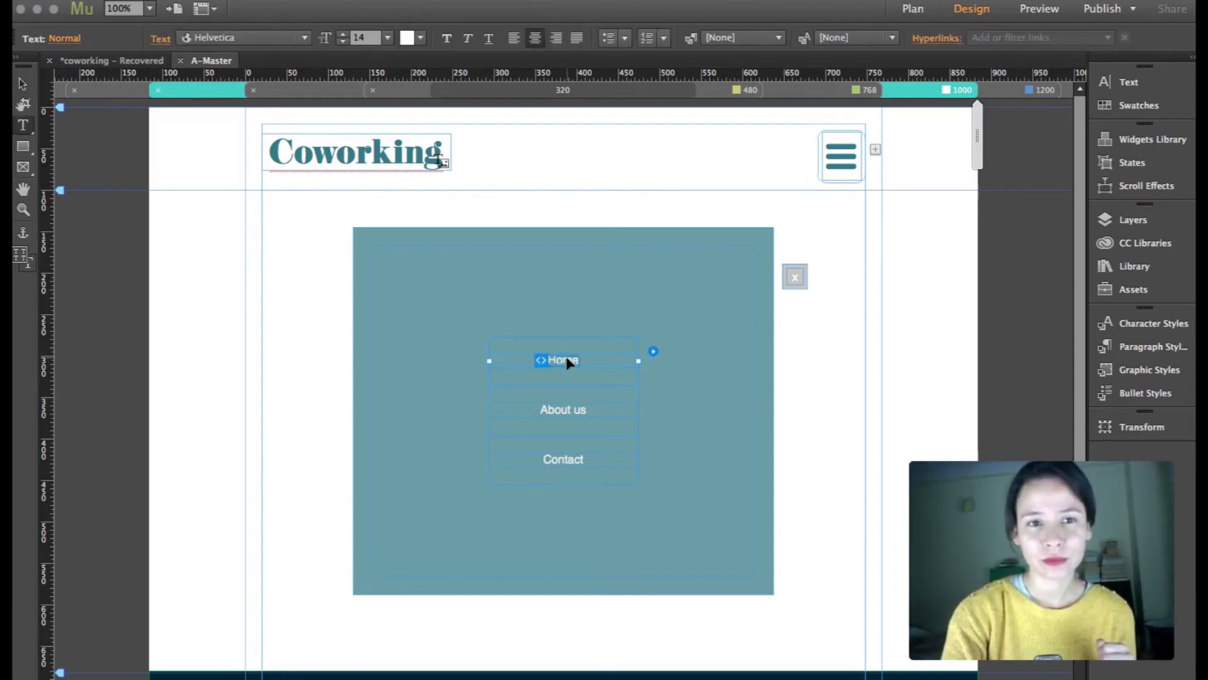
click(344, 35)
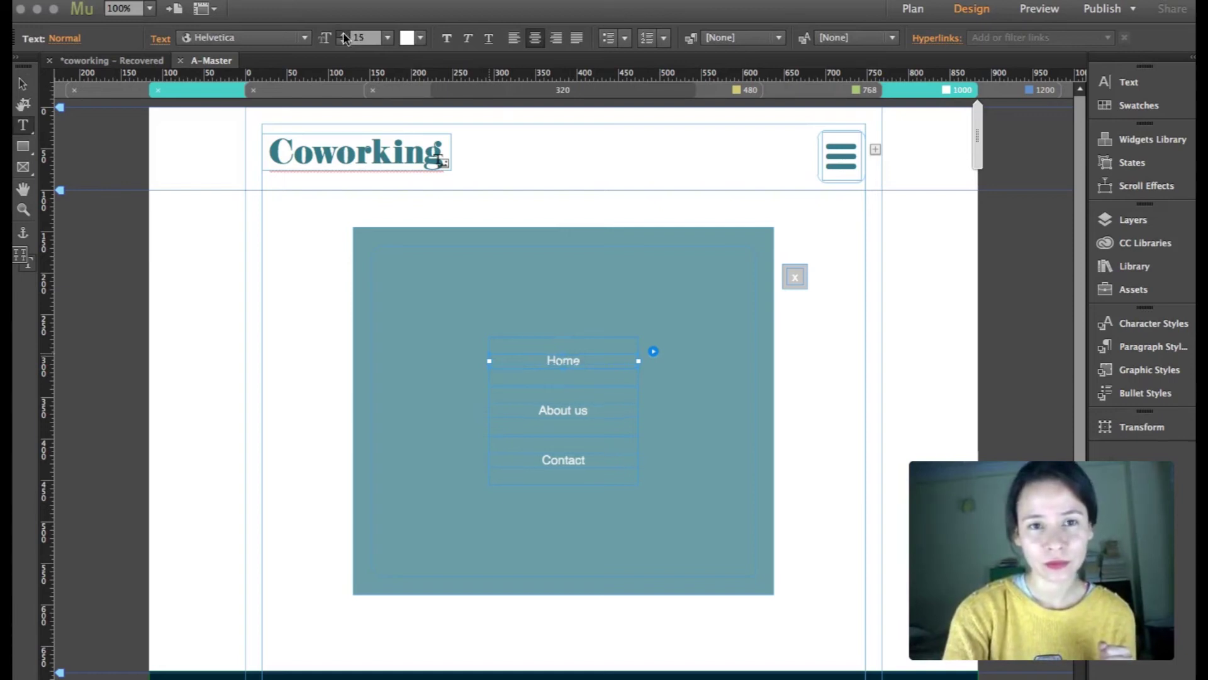
click(345, 36)
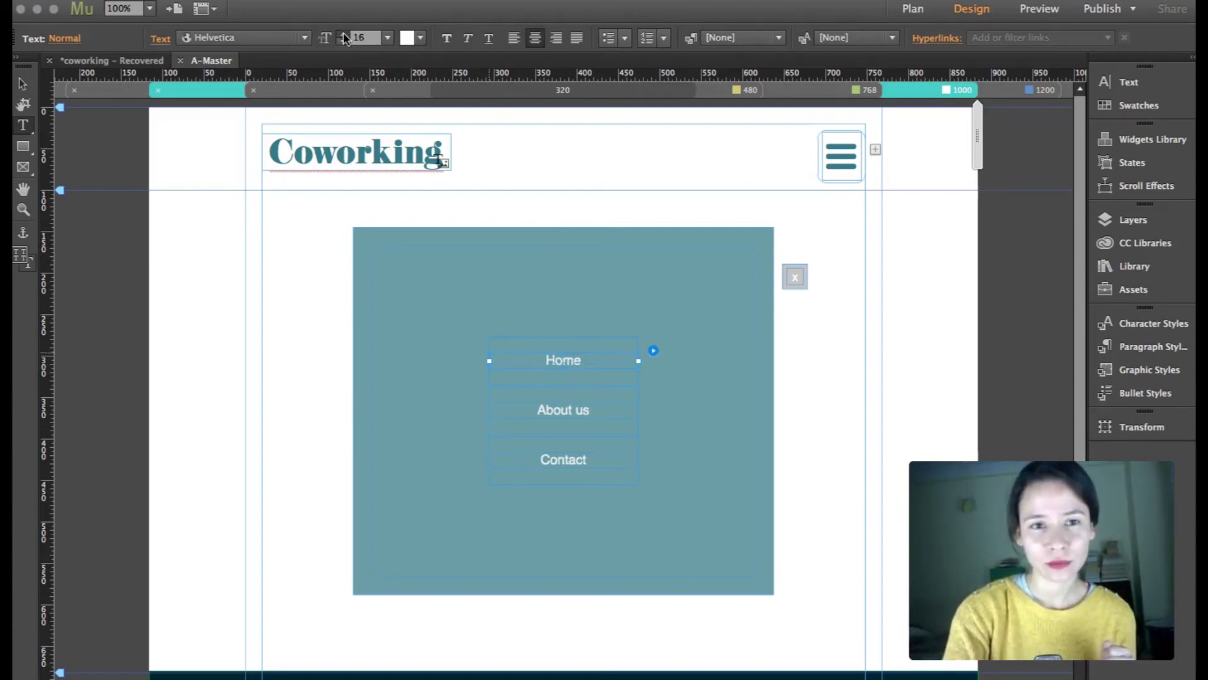
click(345, 36)
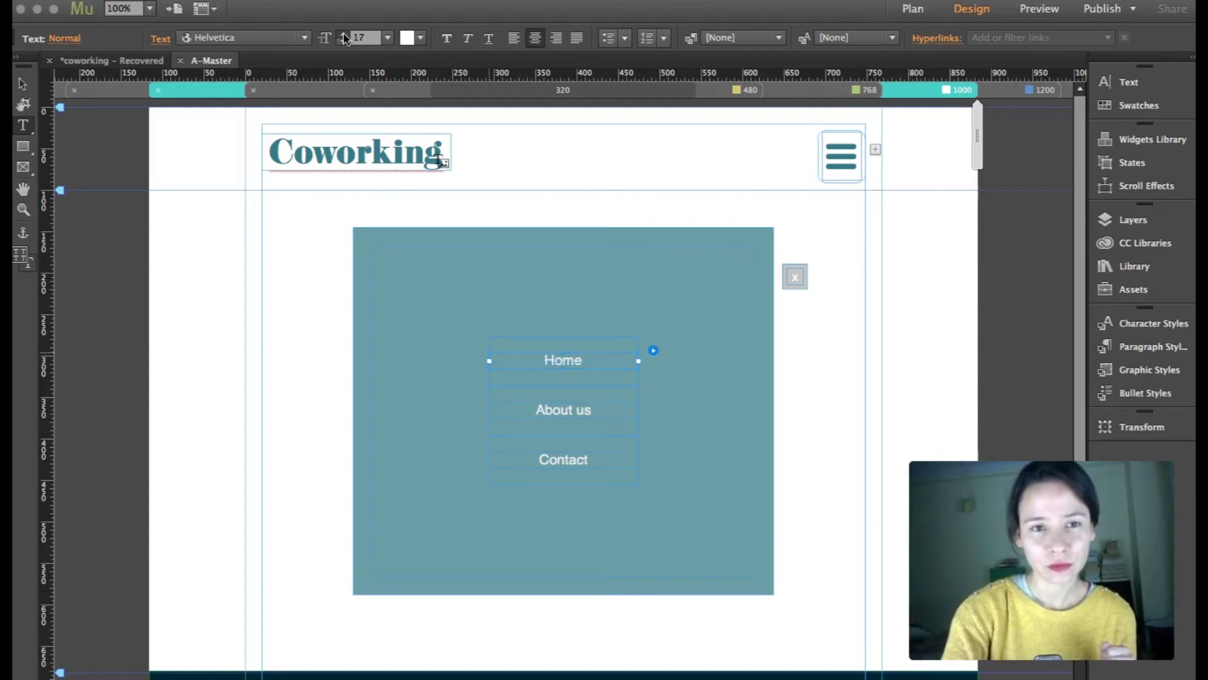
click(344, 35)
click(345, 36)
click(345, 36)
click(345, 35)
click(22, 84)
click(787, 333)
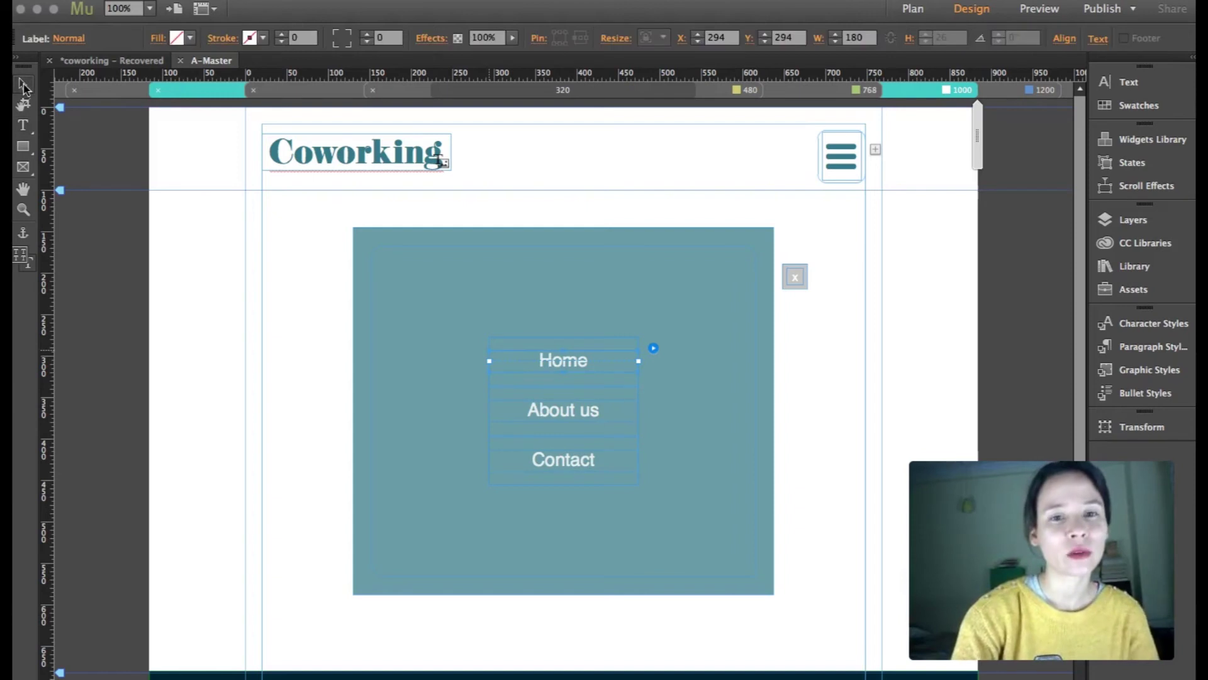
Give the Home menu item's Rollover state a white (#FFFFFF) stroke of weight 1 on its bottom edge only.
click(729, 409)
click(610, 360)
click(610, 360)
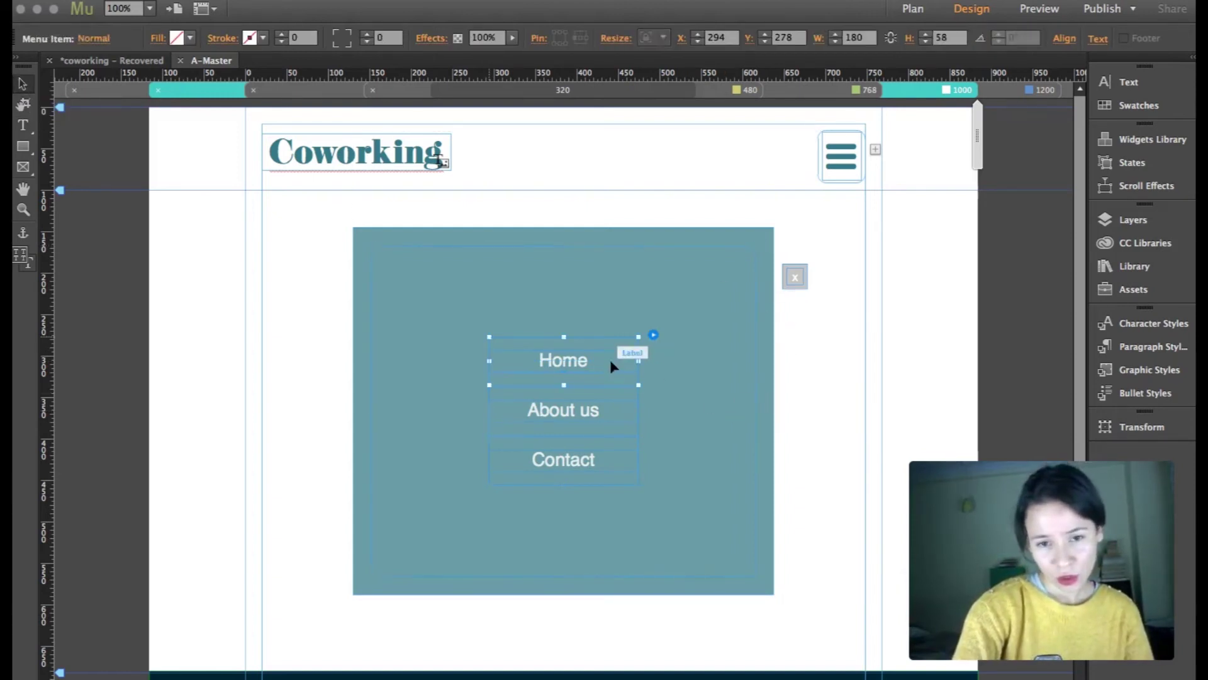
click(94, 39)
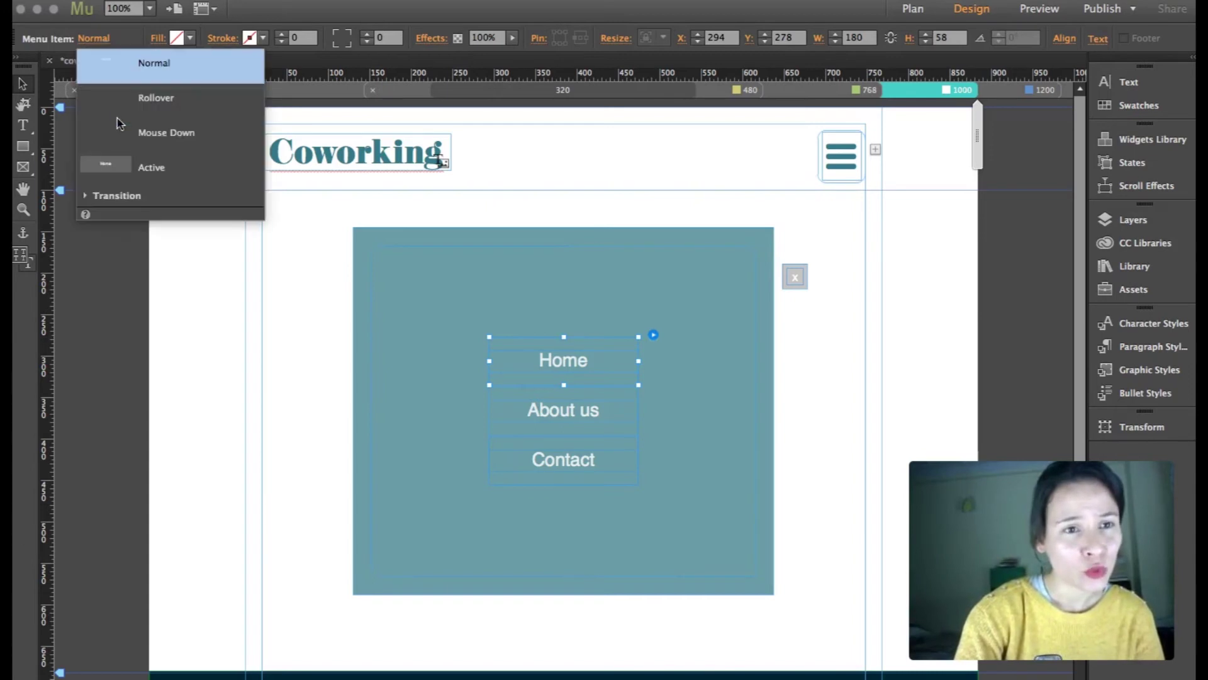
click(163, 101)
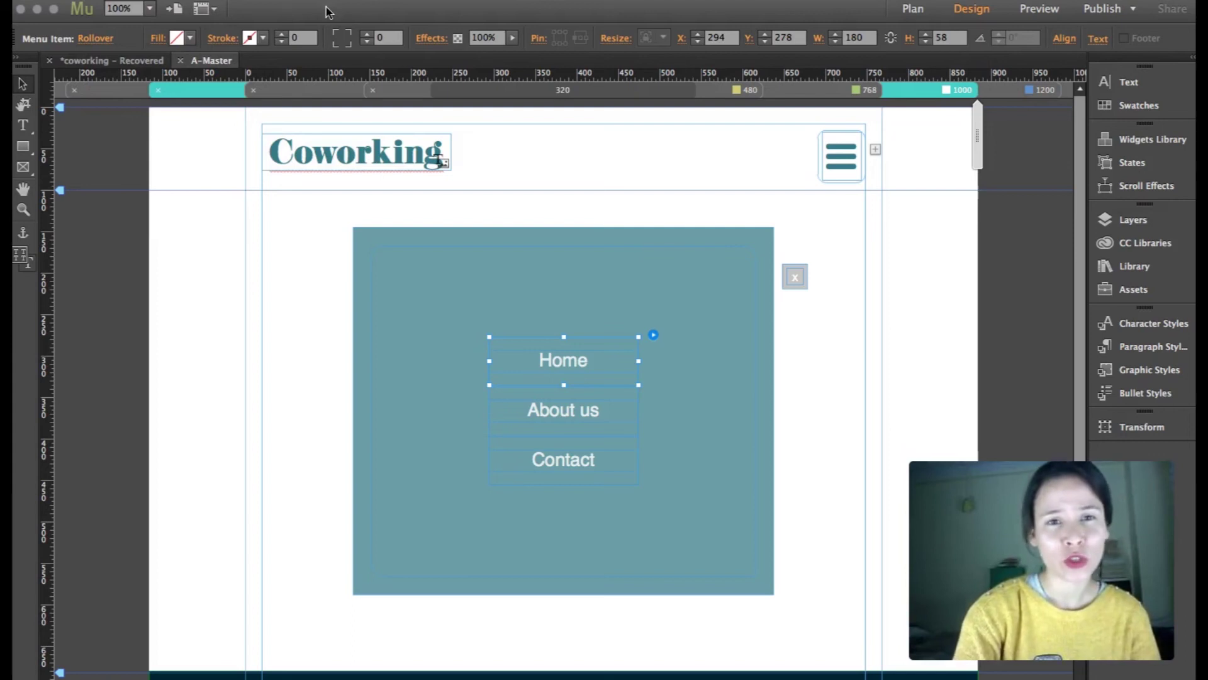
click(225, 39)
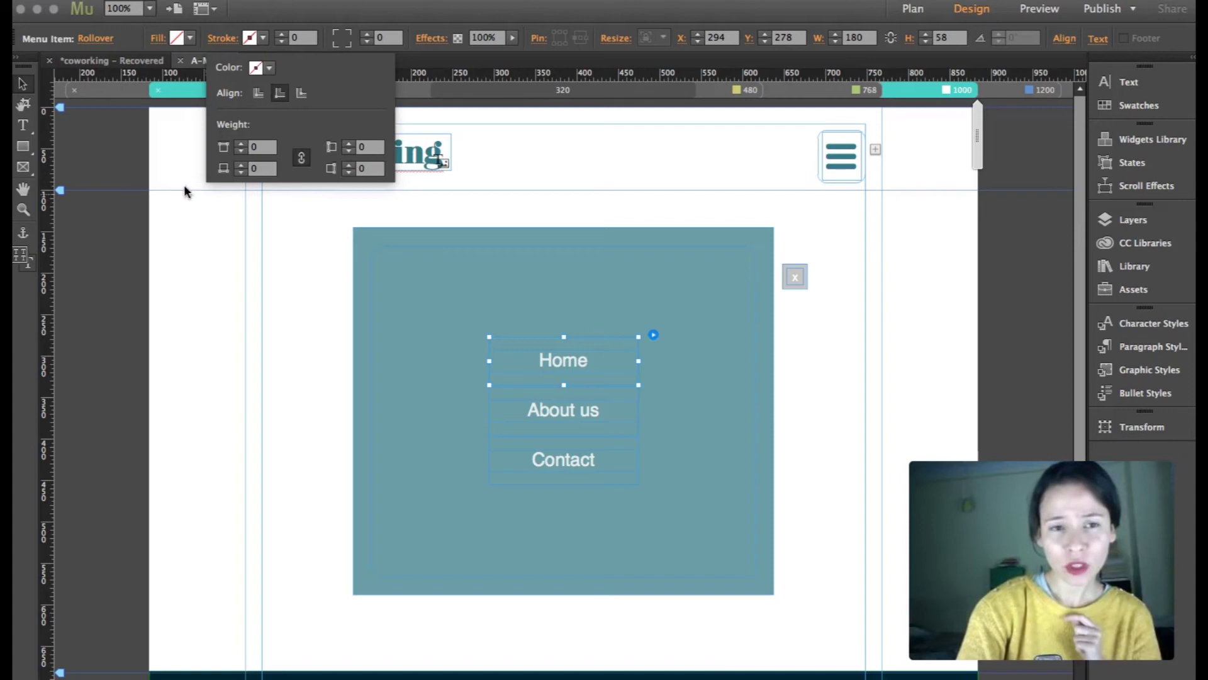
click(302, 159)
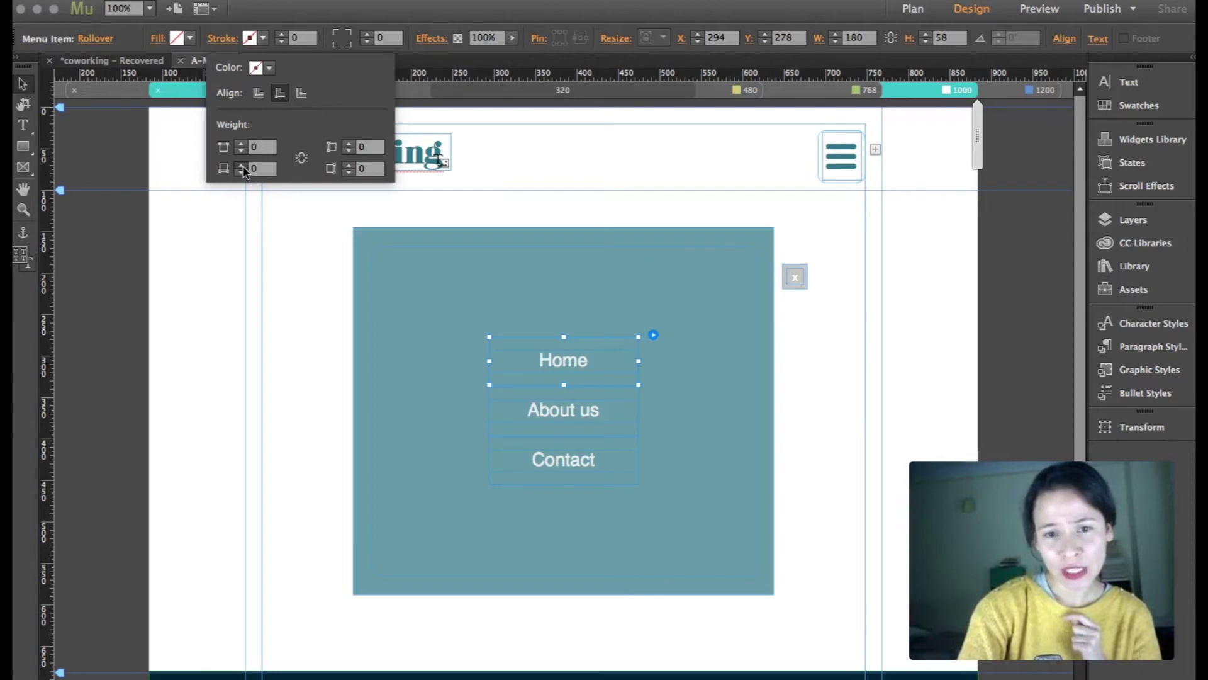
click(243, 166)
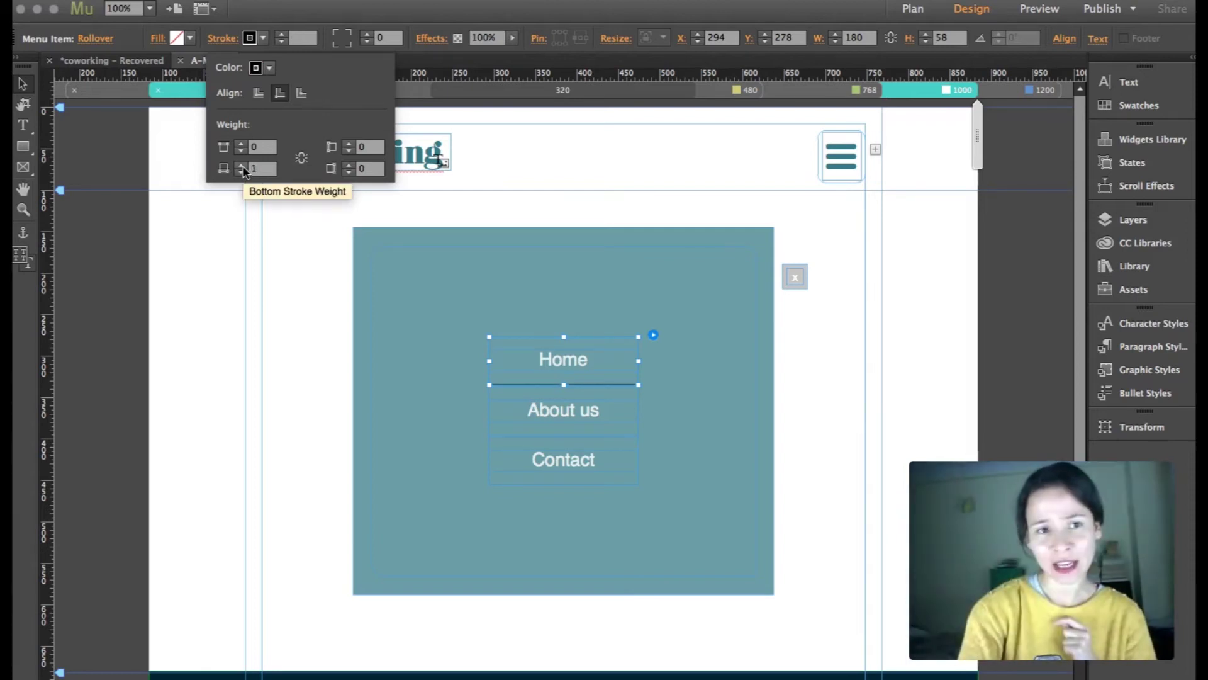
click(269, 68)
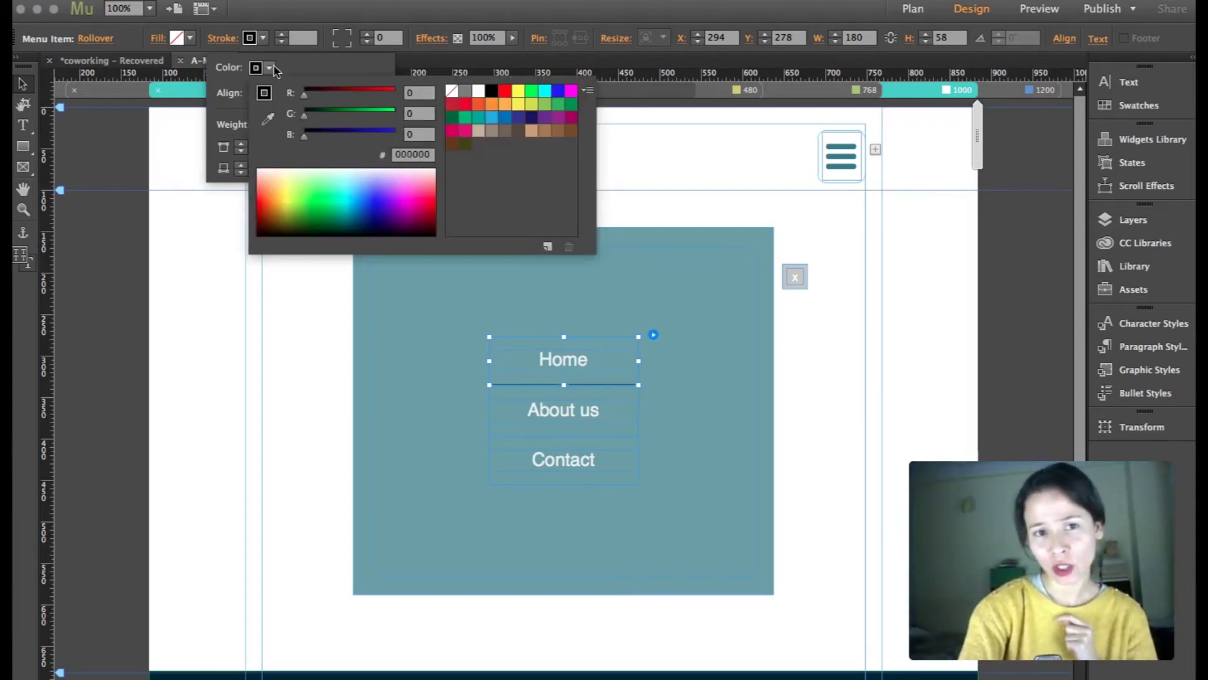
click(479, 95)
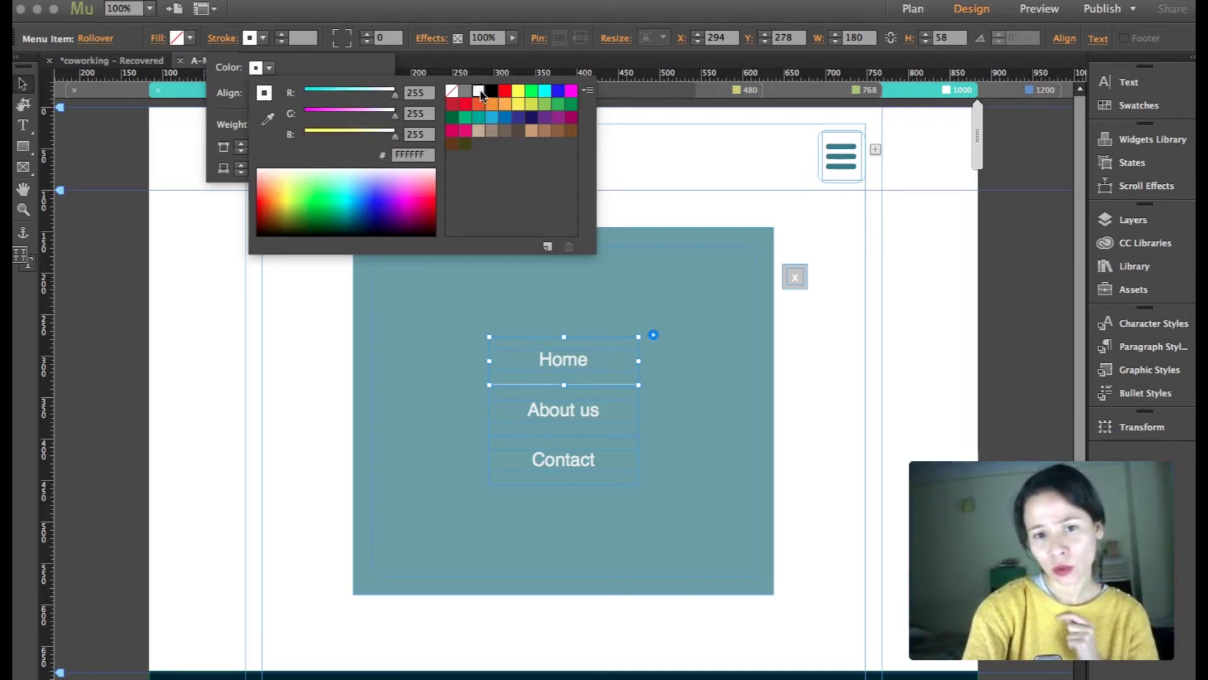
click(356, 65)
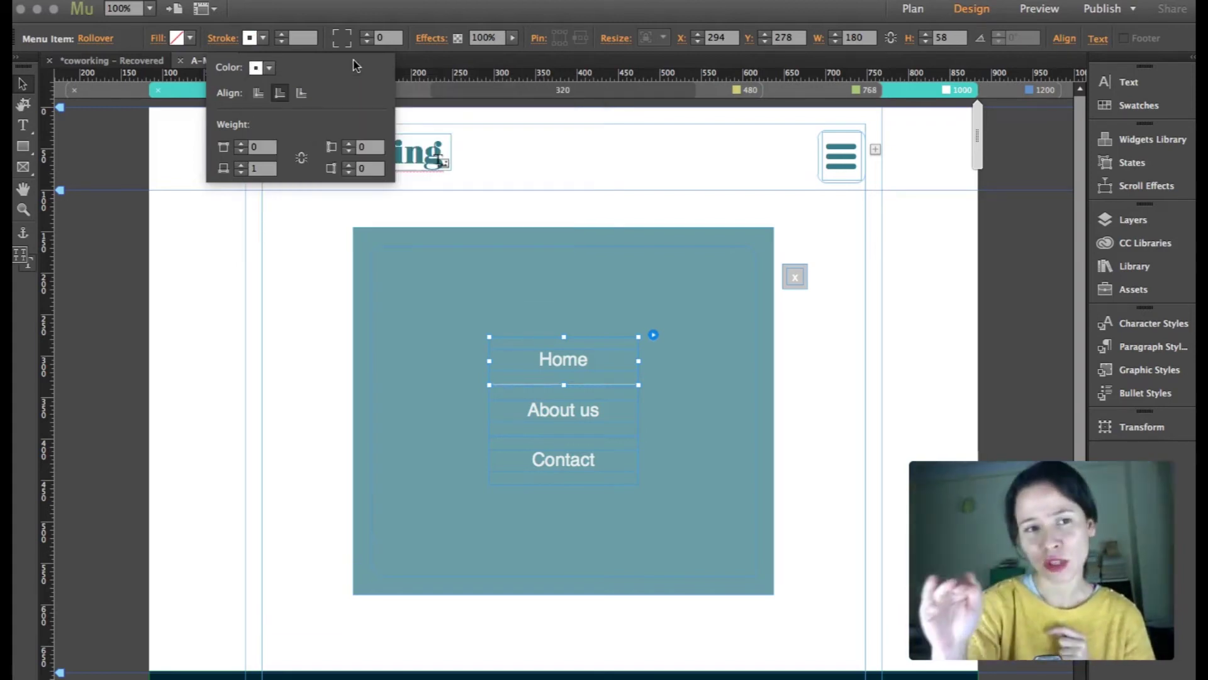
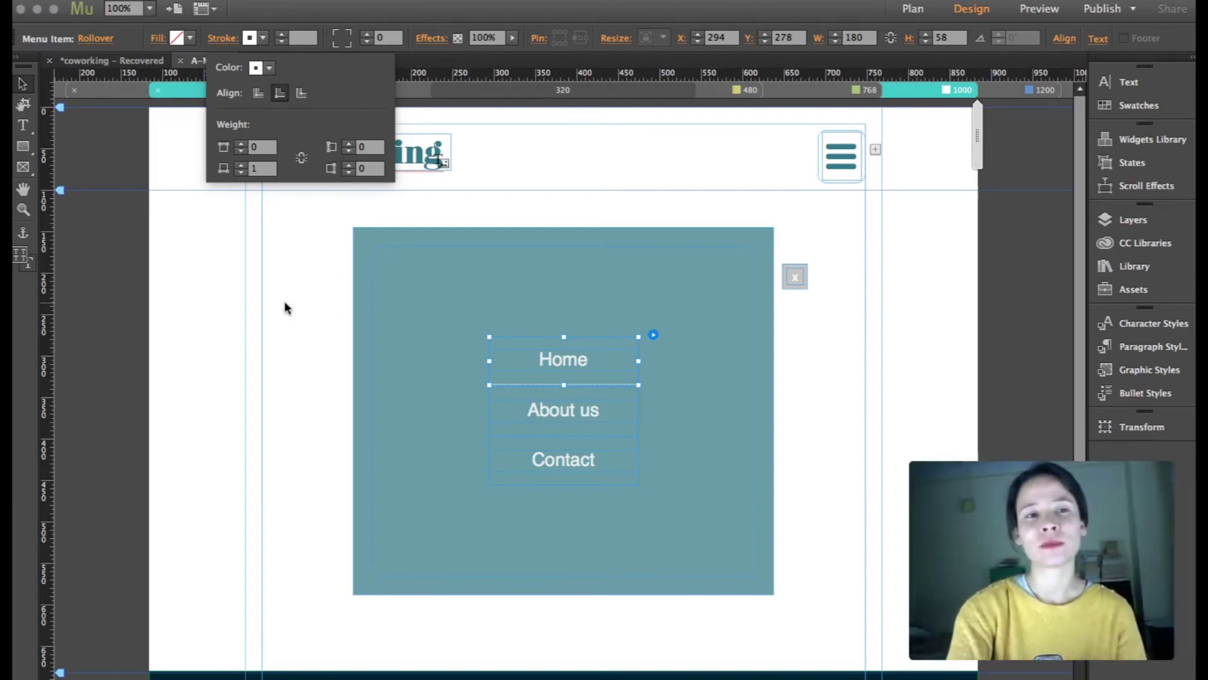
Remove both the fill and the stroke from the Home menu item in its Mouse Down state.
click(96, 39)
click(149, 137)
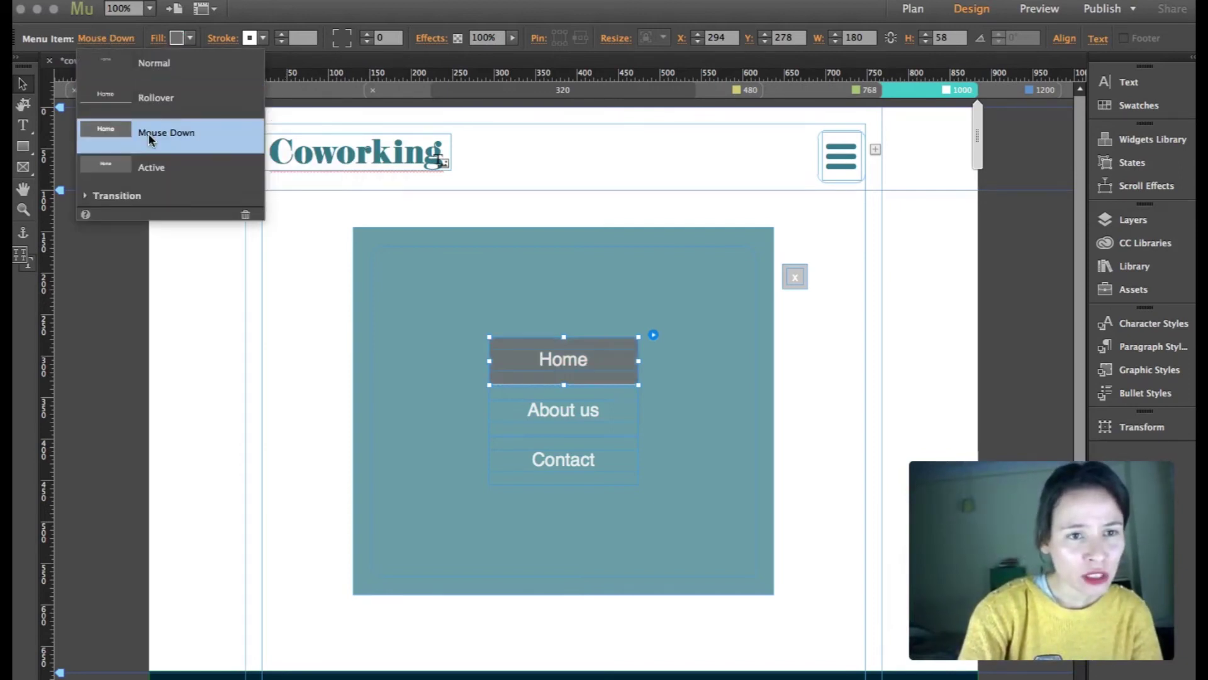
click(190, 38)
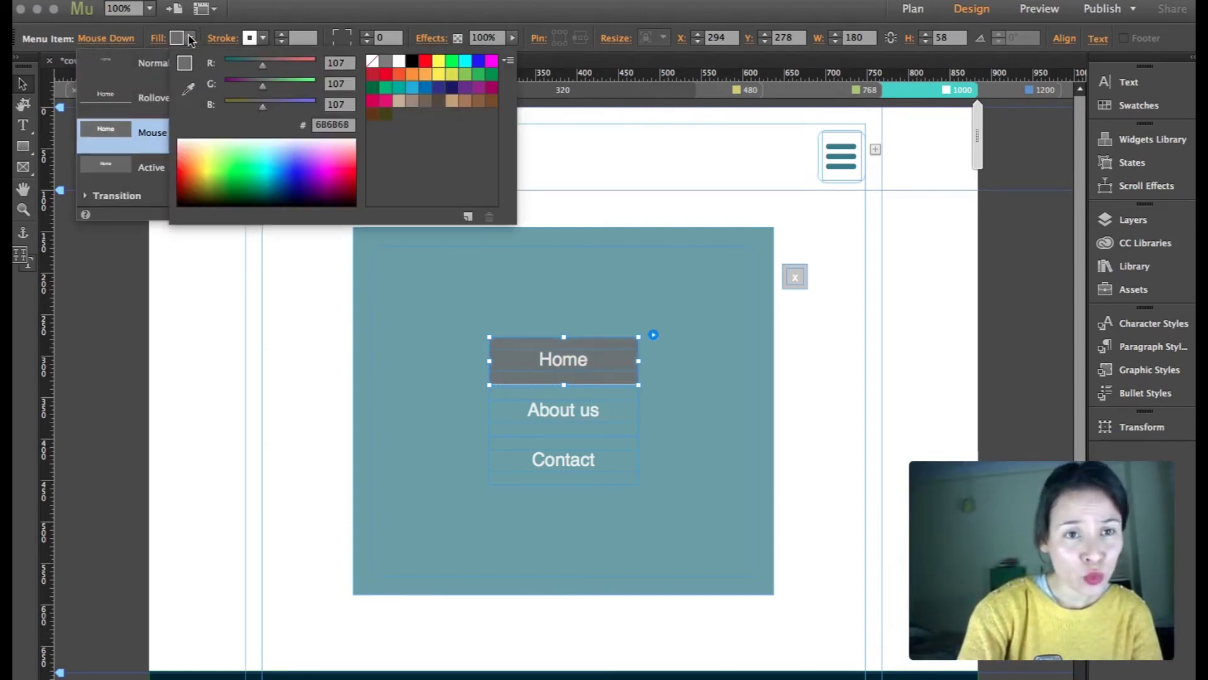
click(372, 61)
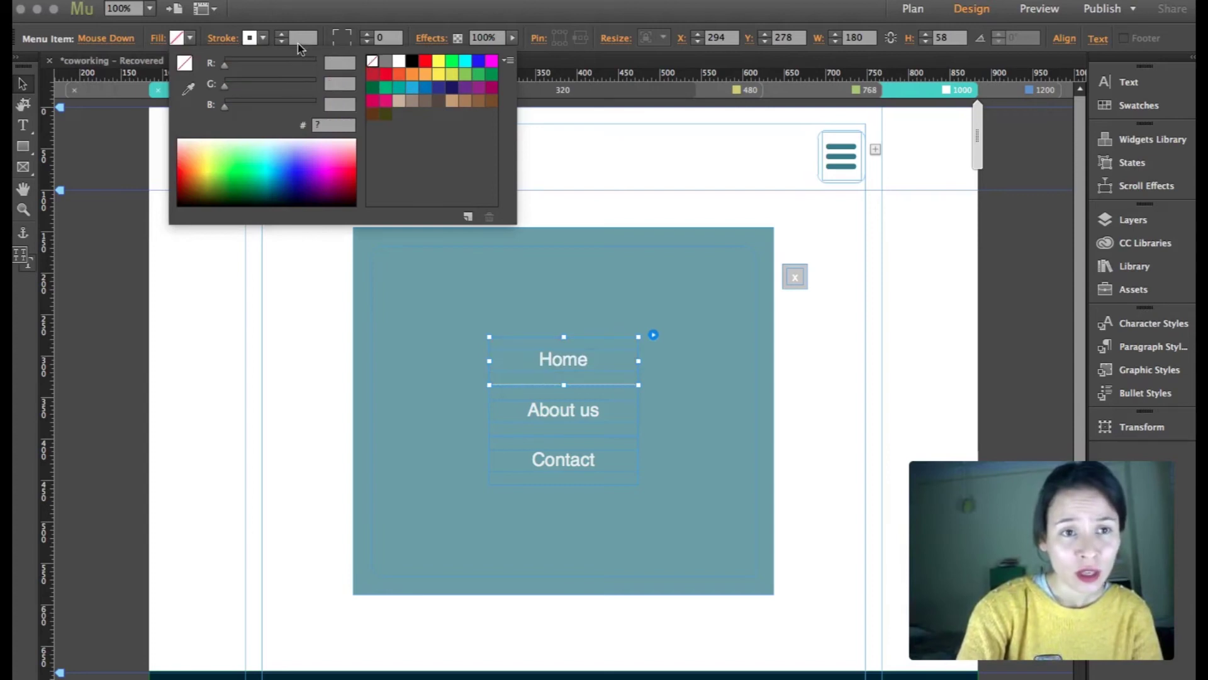
click(263, 39)
click(445, 61)
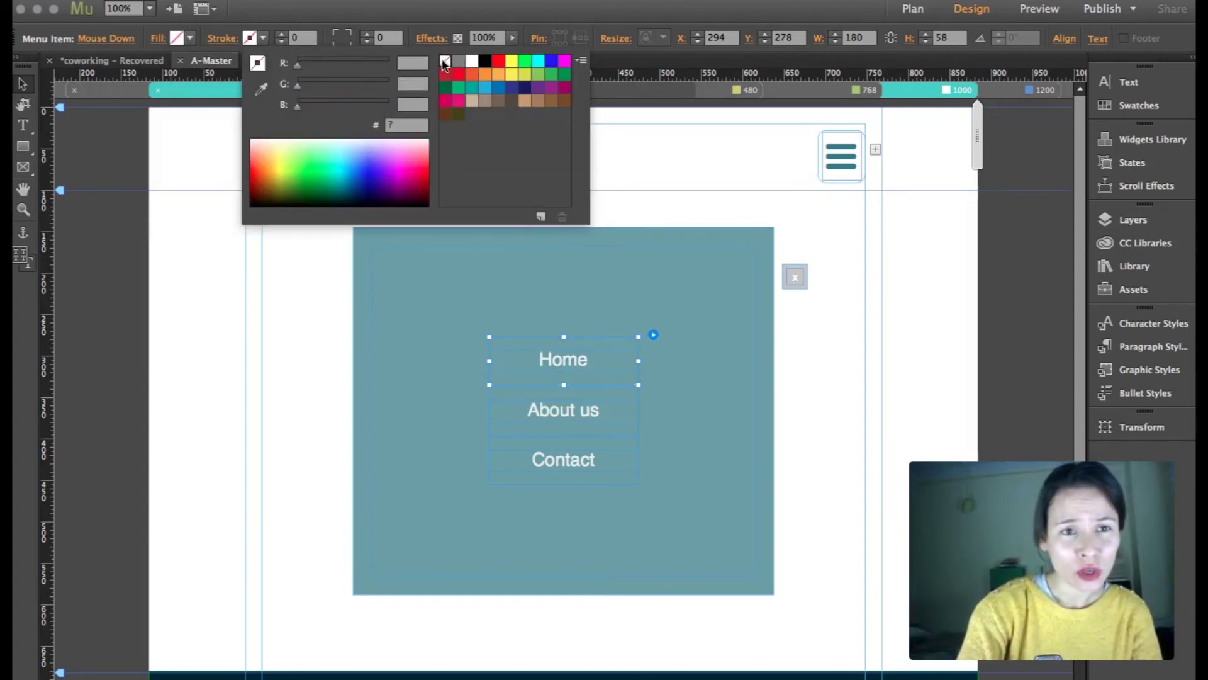
Give the Home menu item's Active state a white bottom-only stroke of weight 1 and remove its grey fill.
click(104, 39)
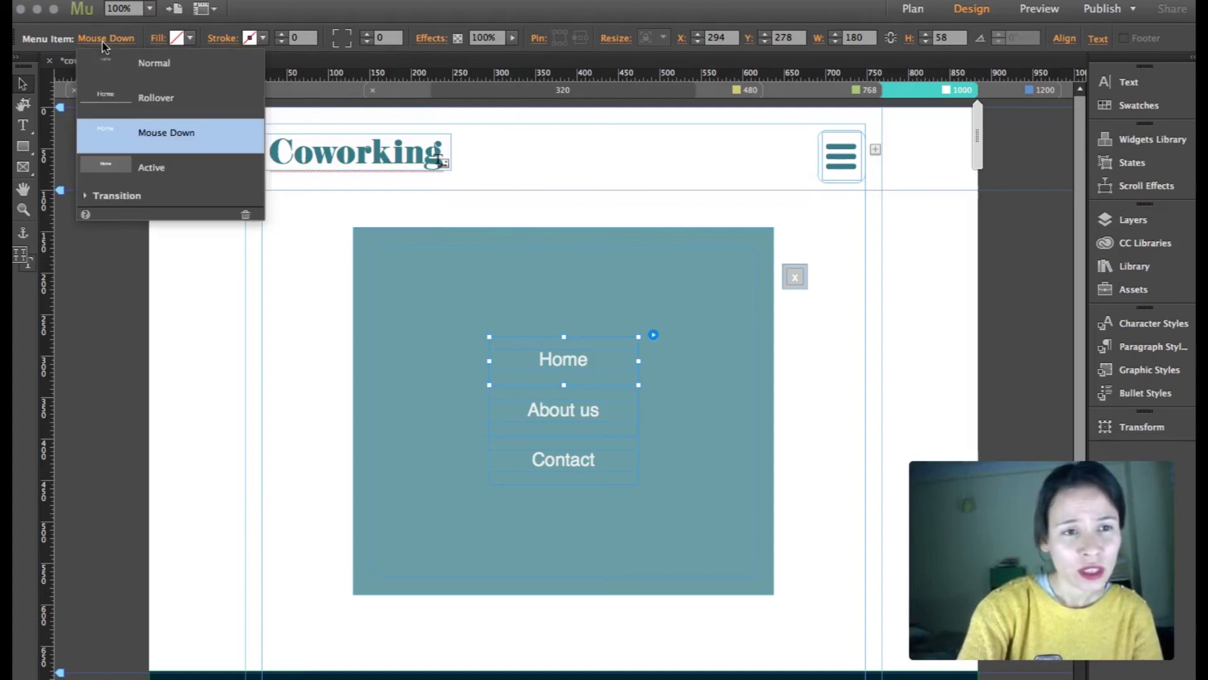
click(153, 169)
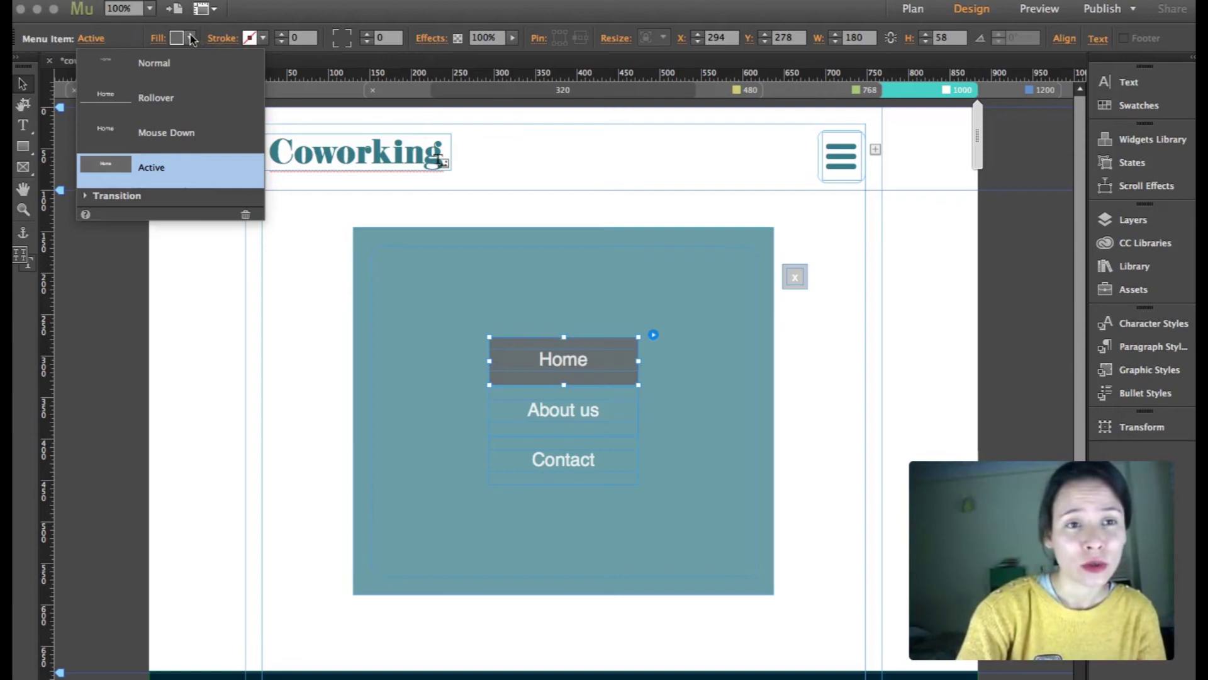
click(223, 38)
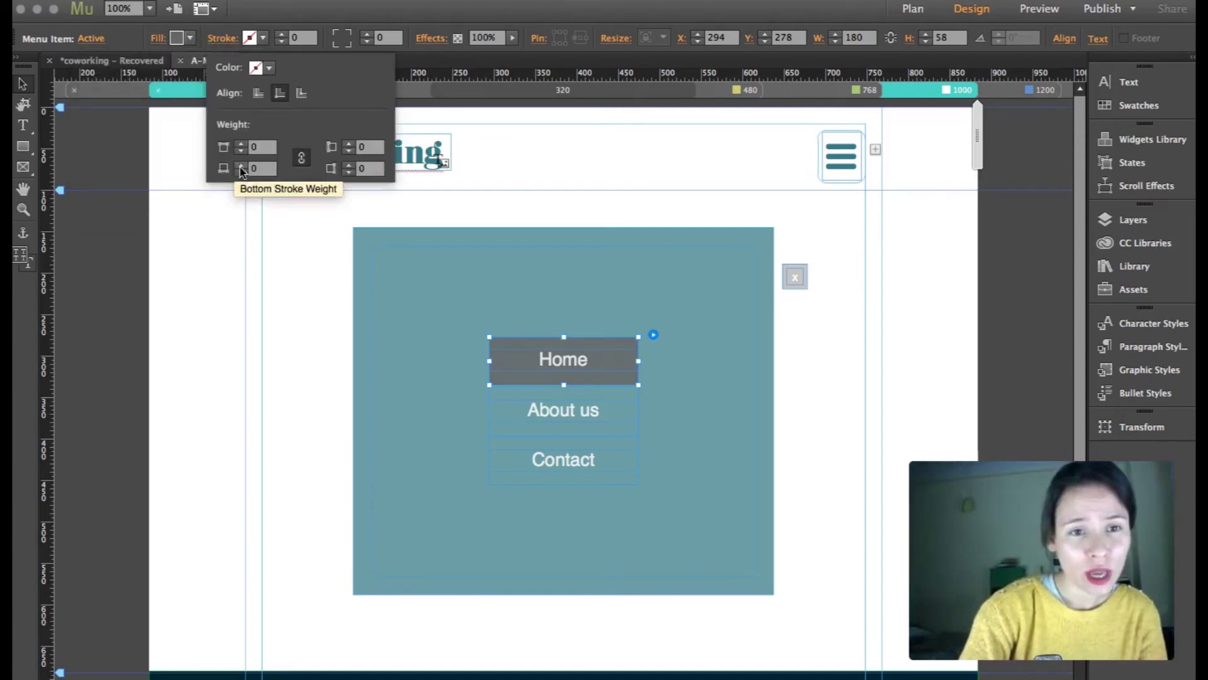
click(301, 158)
click(242, 165)
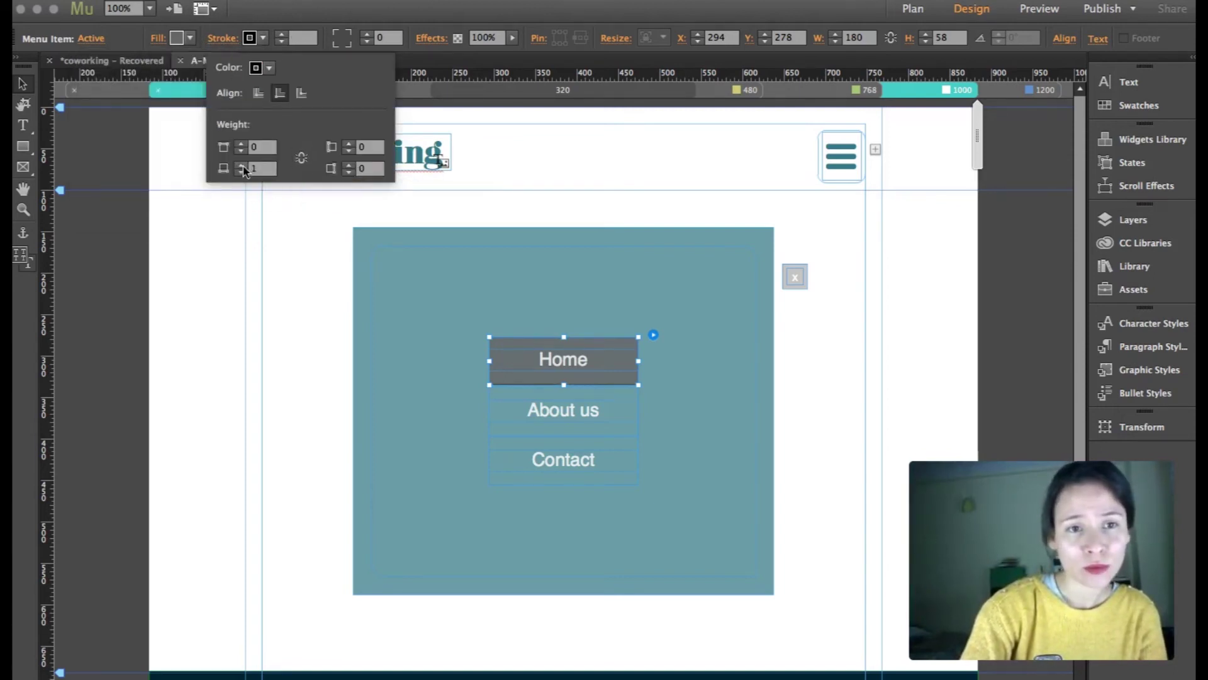
click(269, 67)
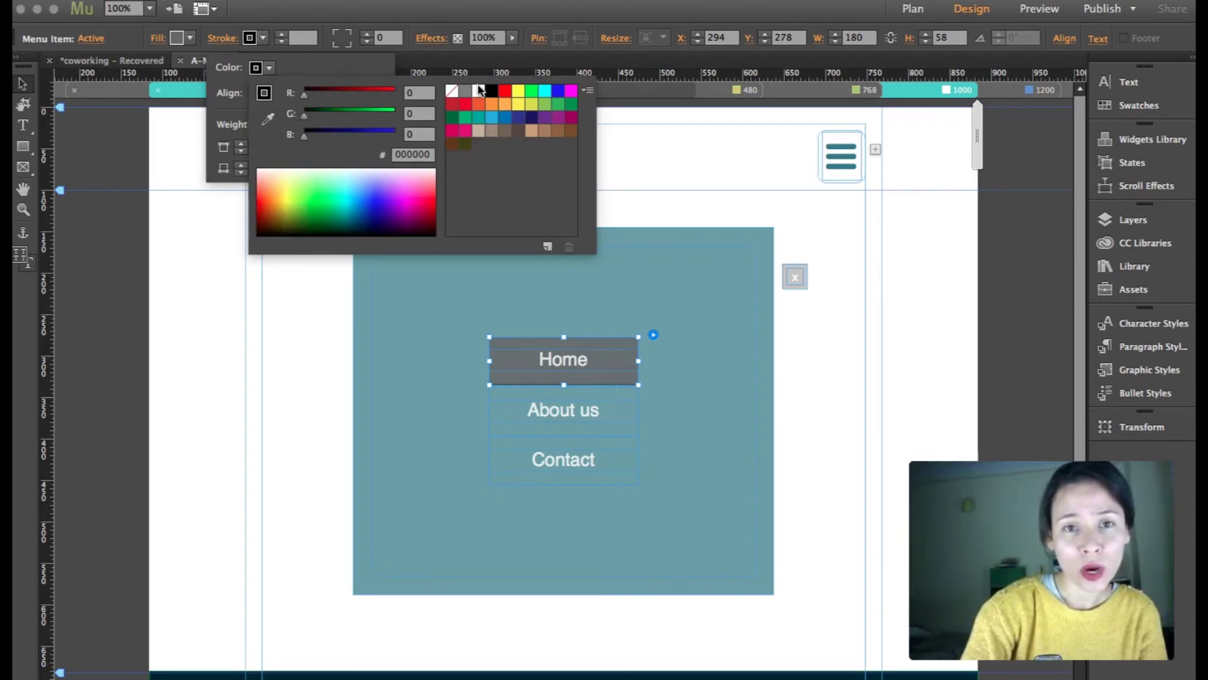
click(471, 106)
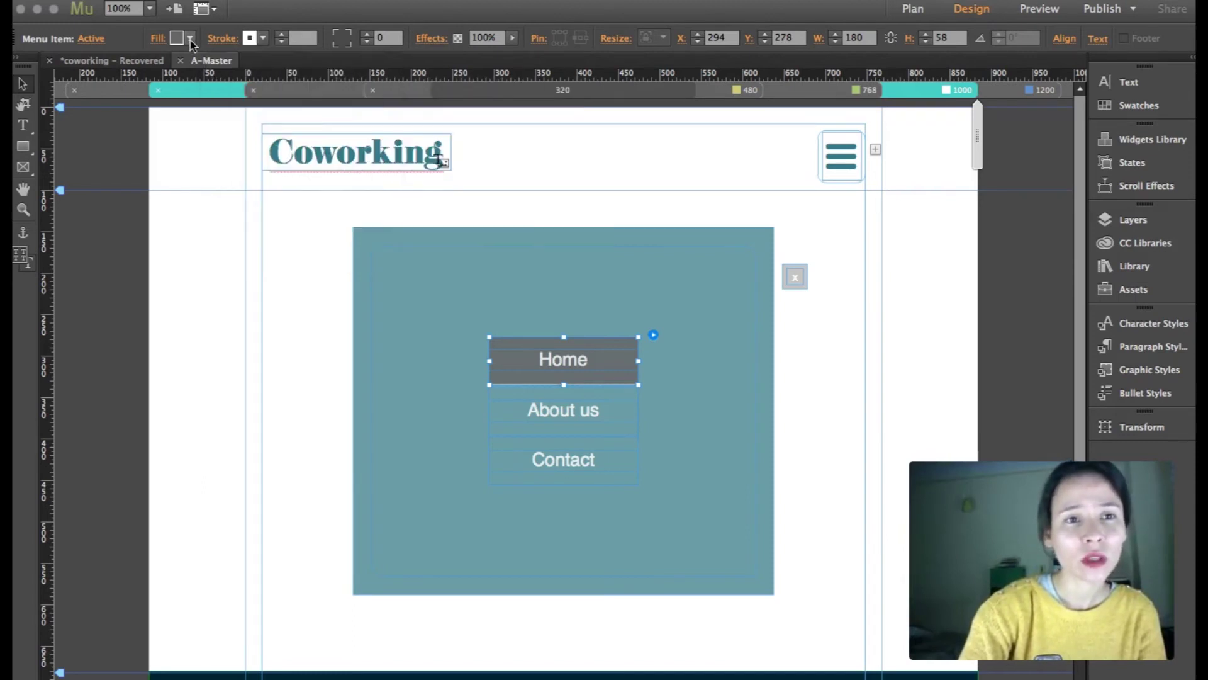
click(190, 40)
click(373, 61)
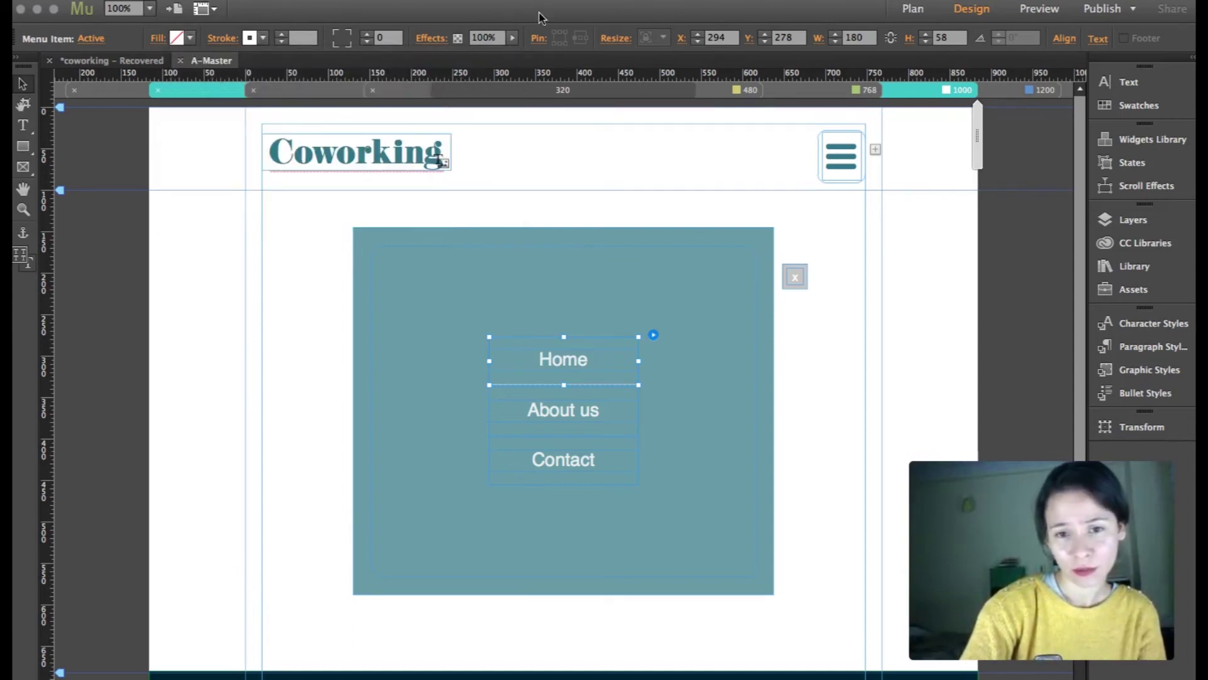
Move the close button inside the teal container to X 509, Y 211, and remove its Active-state fill.
click(797, 275)
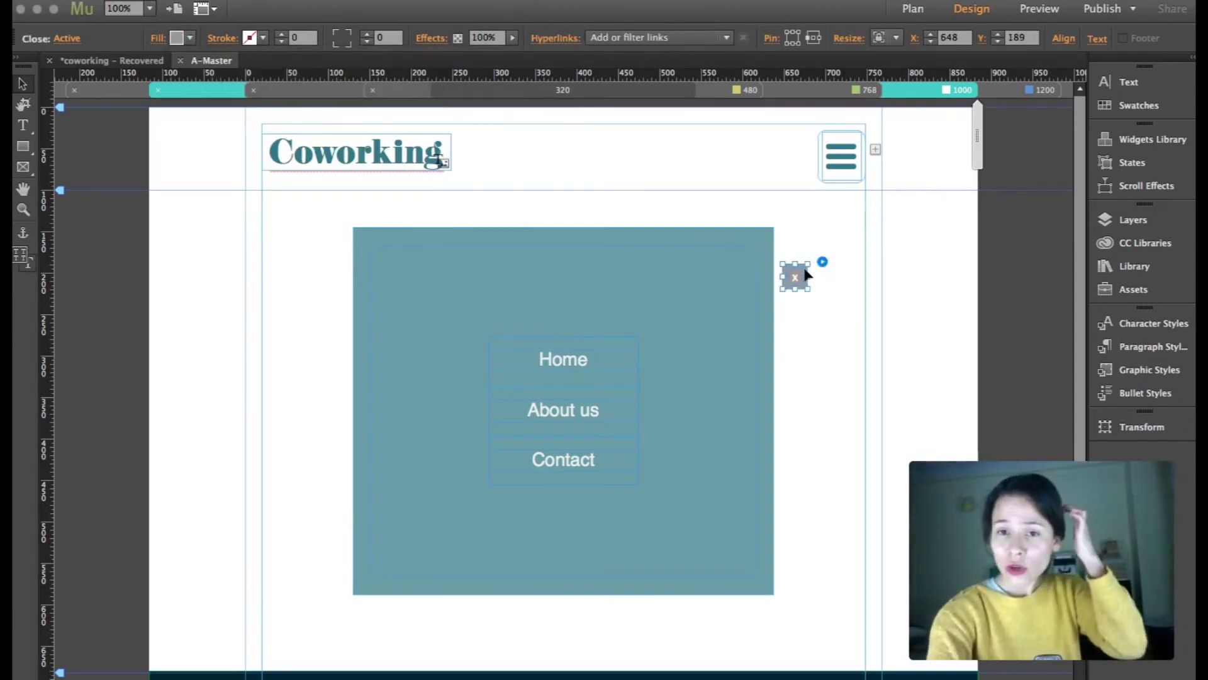
drag(806, 275, 695, 288)
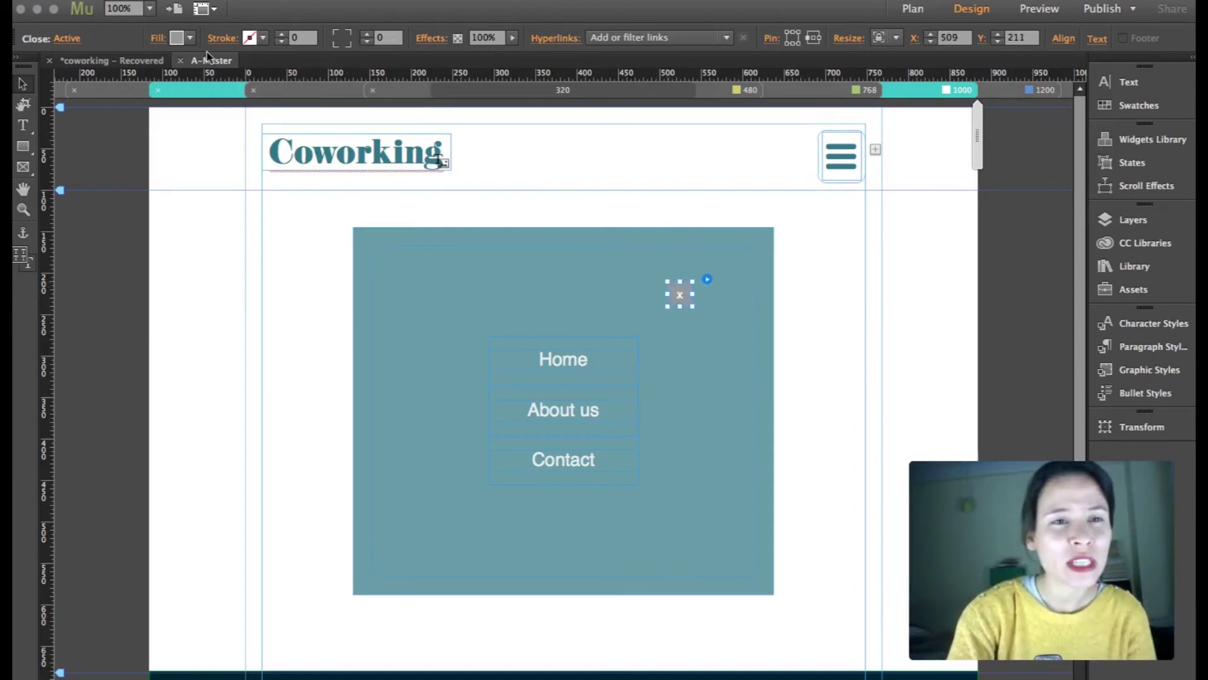
click(189, 39)
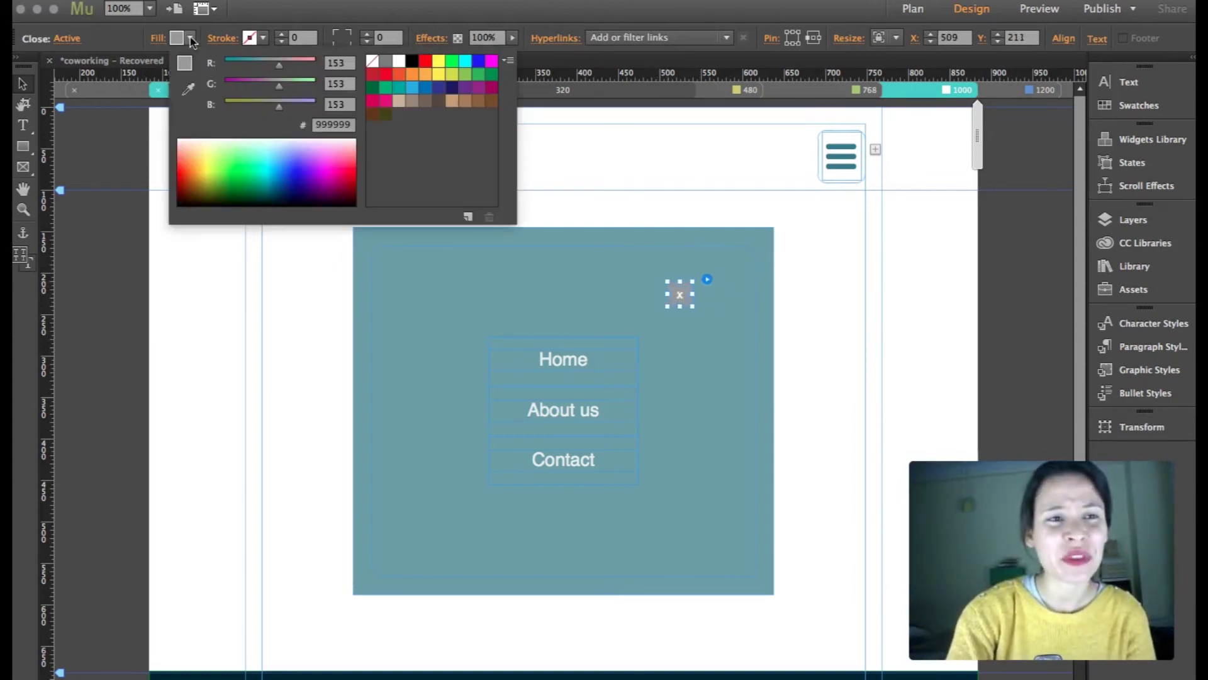
click(374, 64)
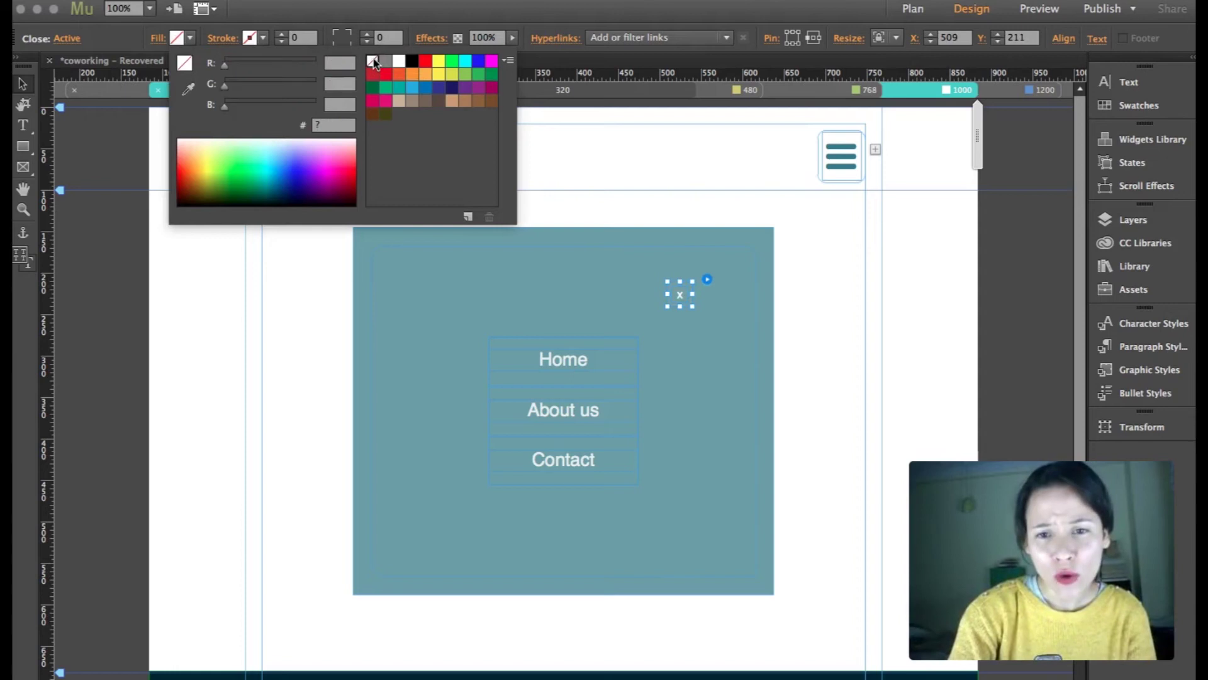
Remove the fill from the close button's Normal state.
click(70, 39)
click(129, 63)
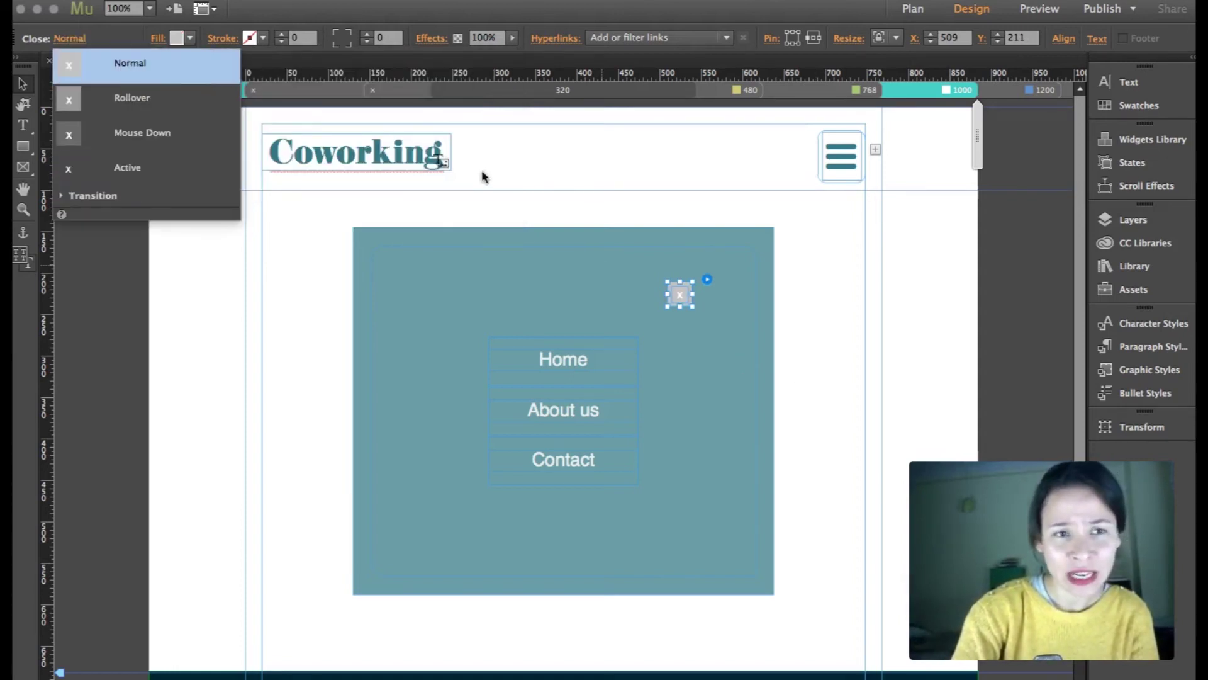
click(191, 38)
click(374, 63)
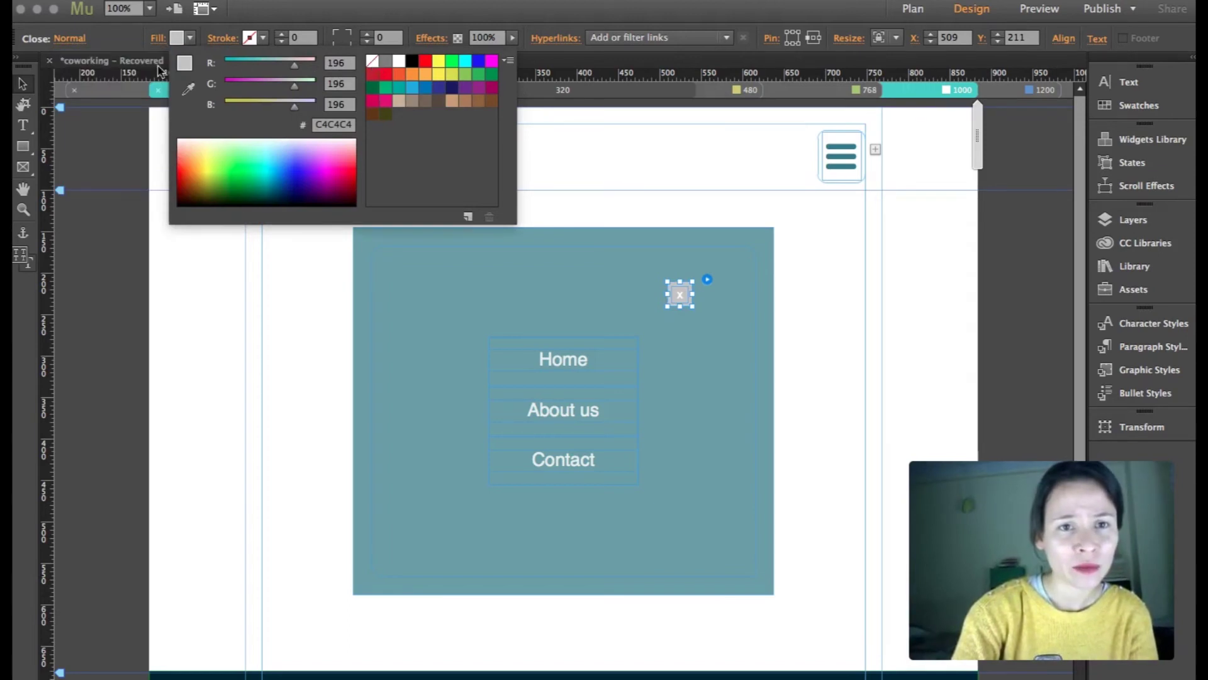
Remove the fill from the close button's Mouse Down and Rollover states.
click(71, 40)
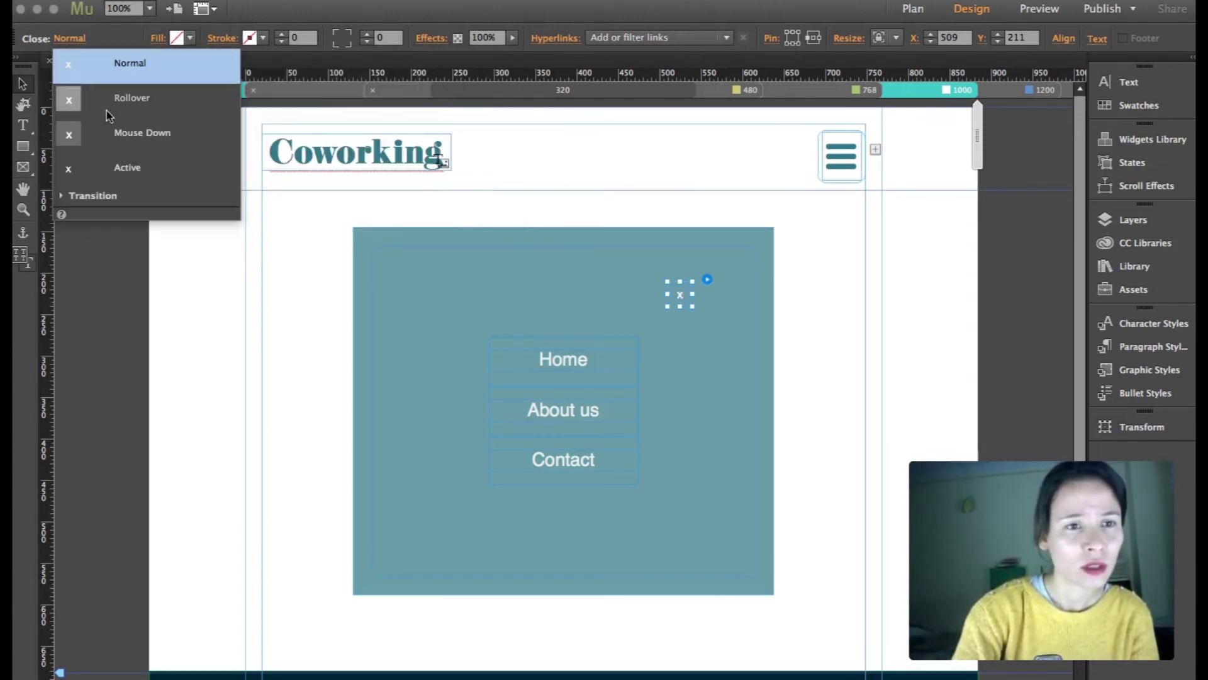
click(141, 132)
click(191, 39)
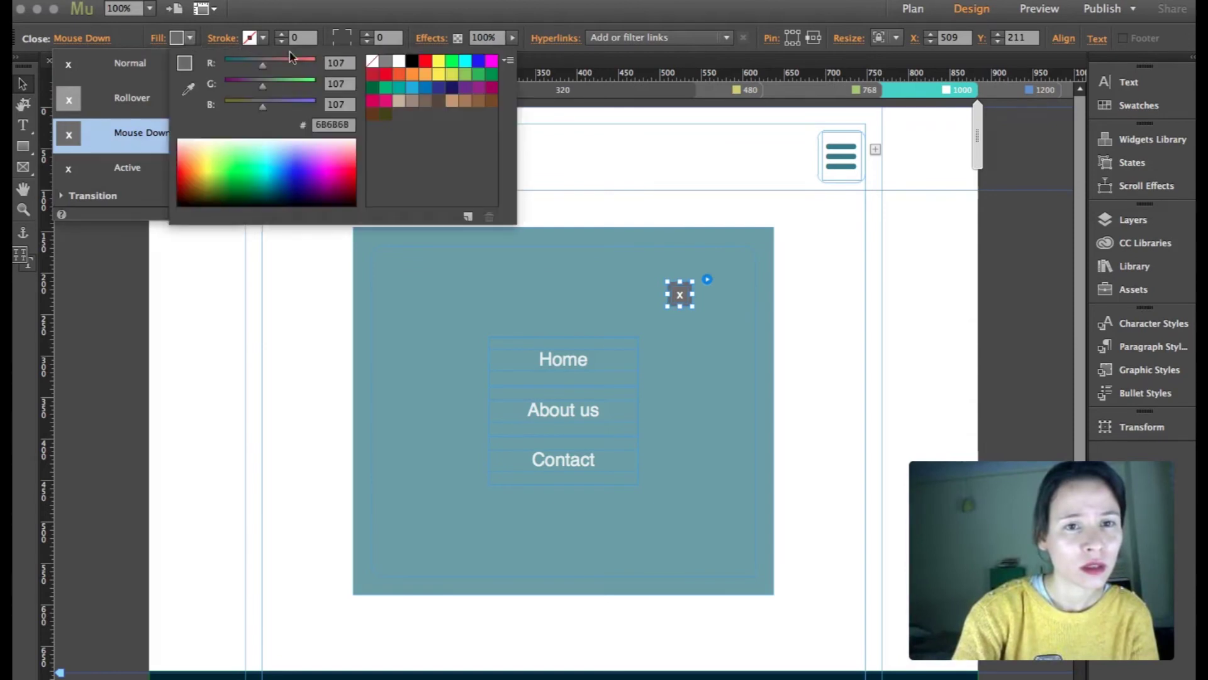
click(374, 64)
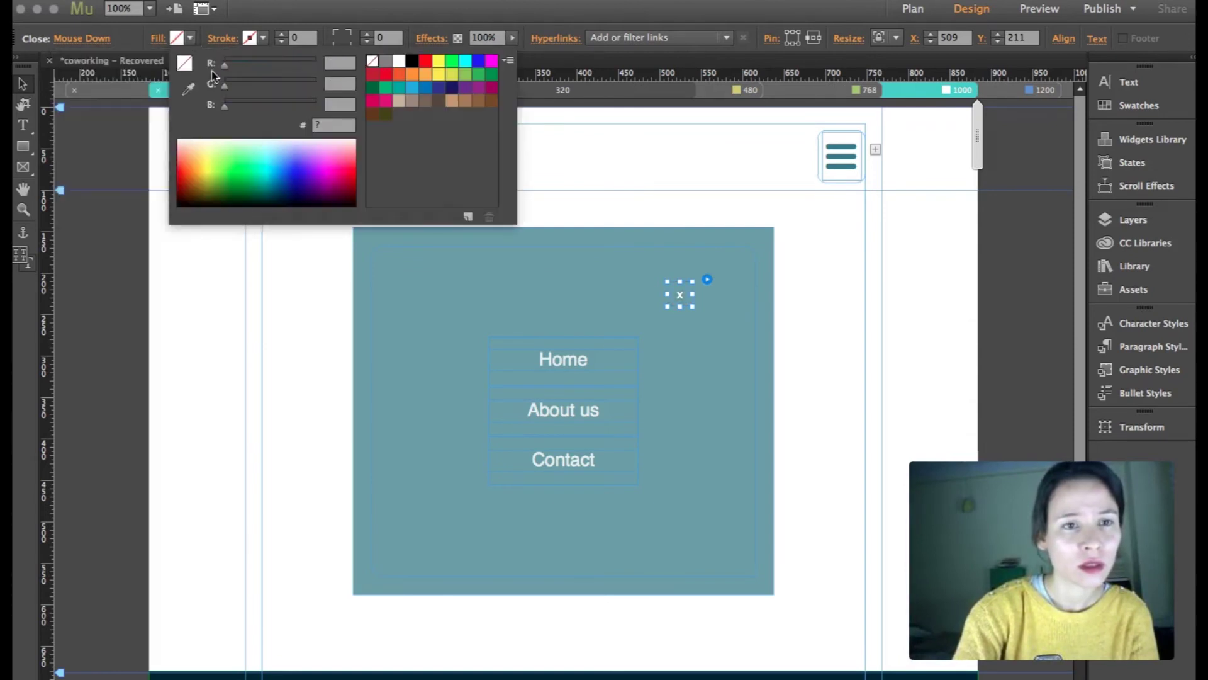
click(82, 39)
click(129, 97)
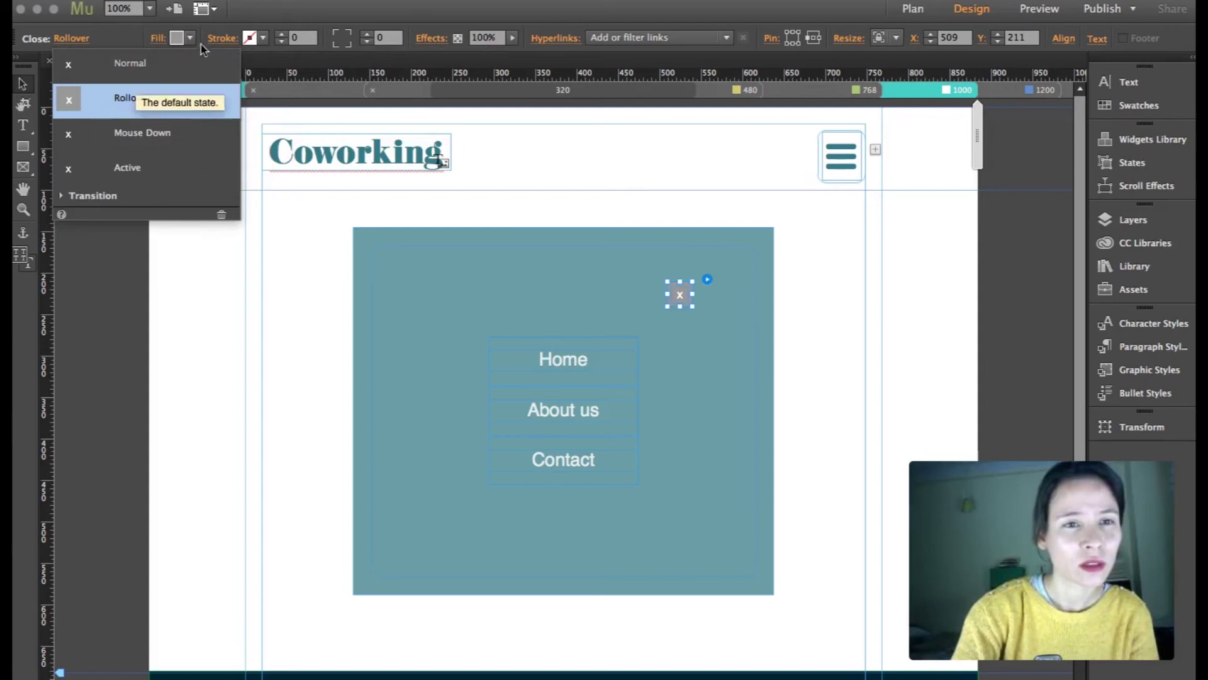
click(193, 36)
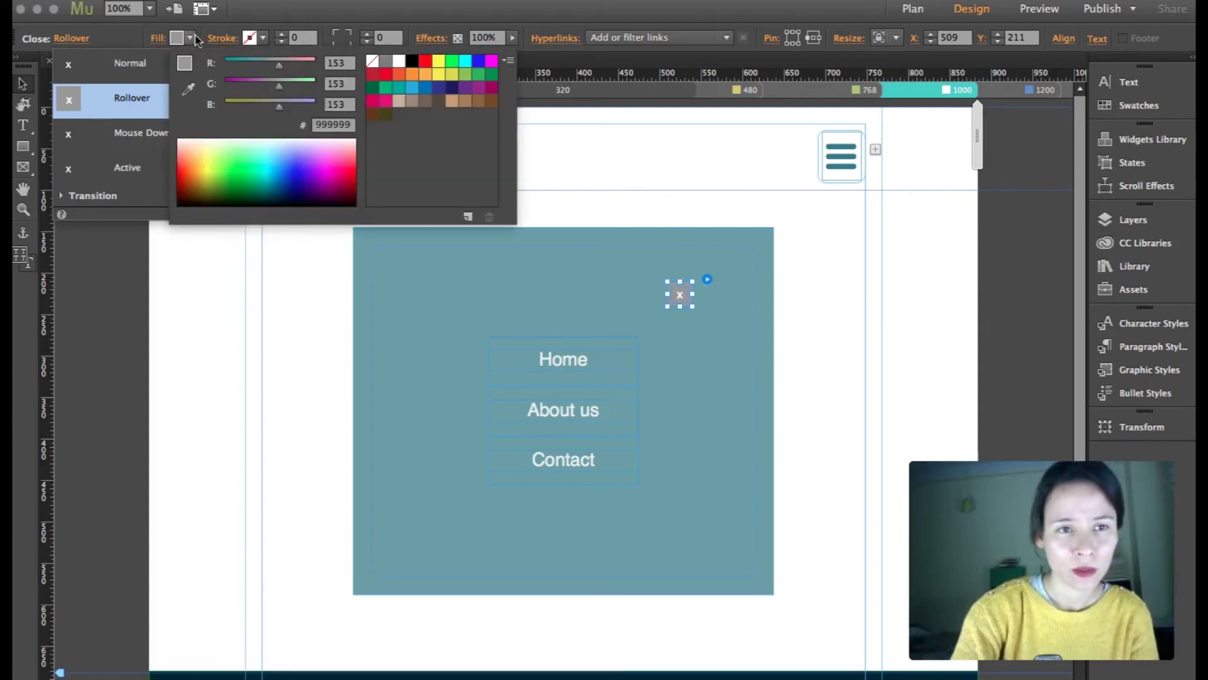
click(372, 62)
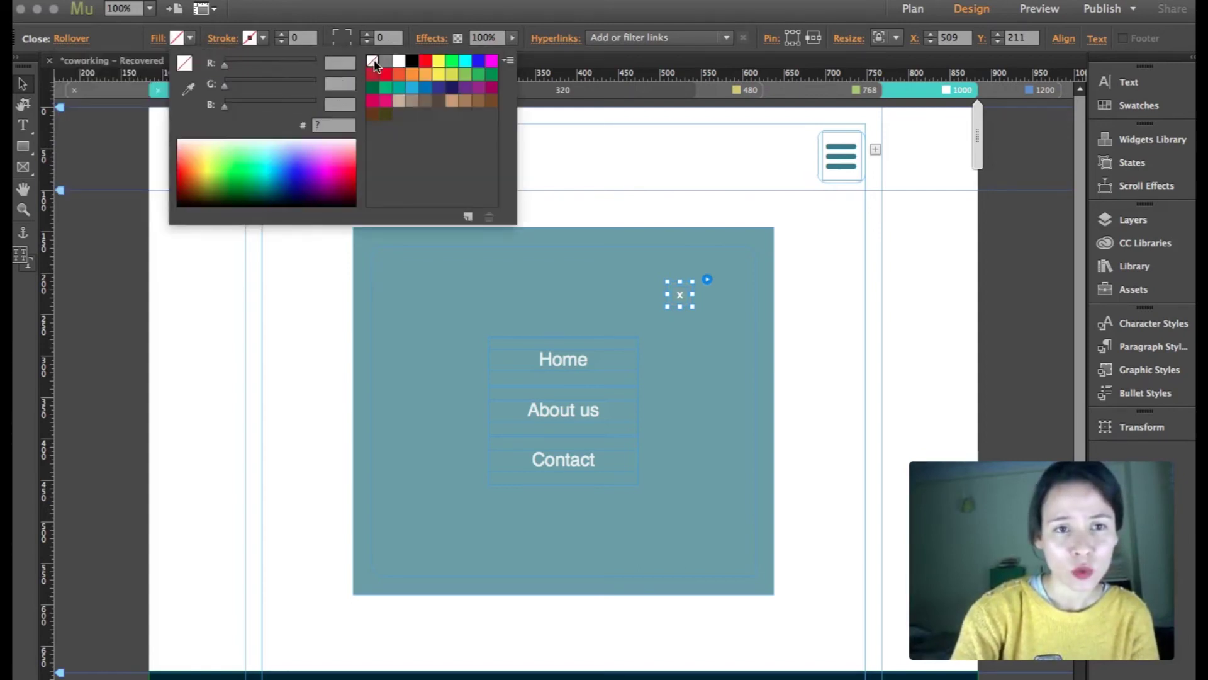
Set the text size of the close button's x label to 48.
click(682, 302)
click(682, 297)
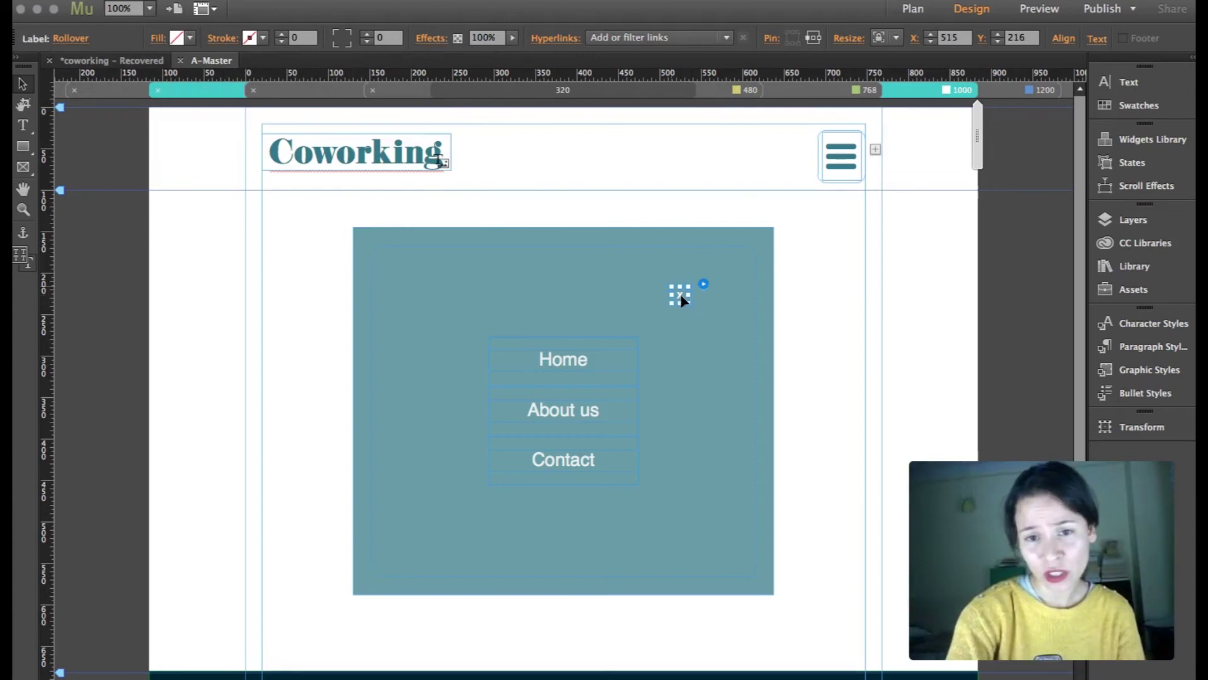
double_click(681, 293)
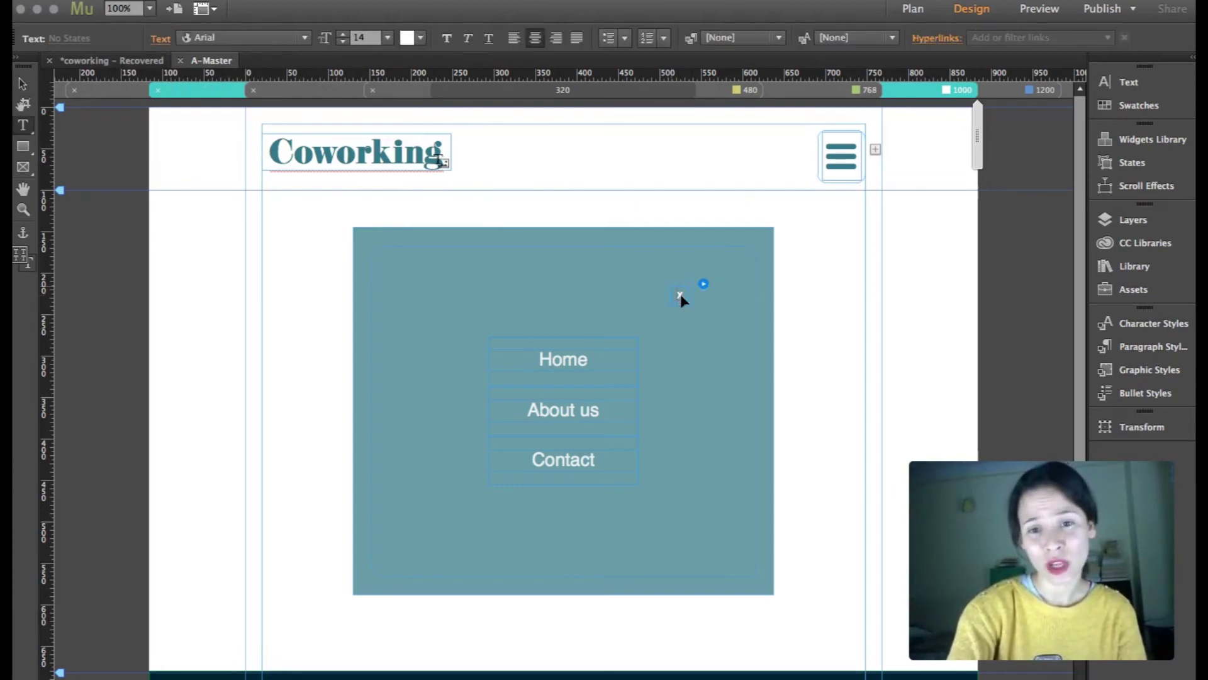
drag(684, 294, 665, 293)
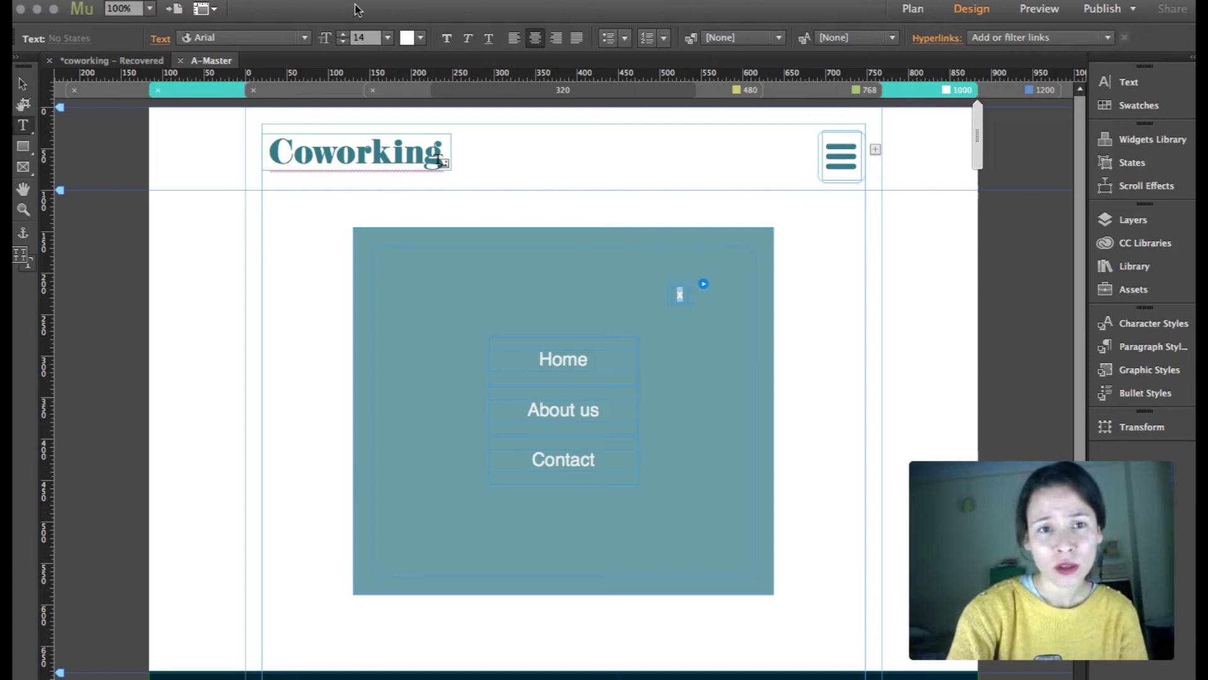
click(387, 38)
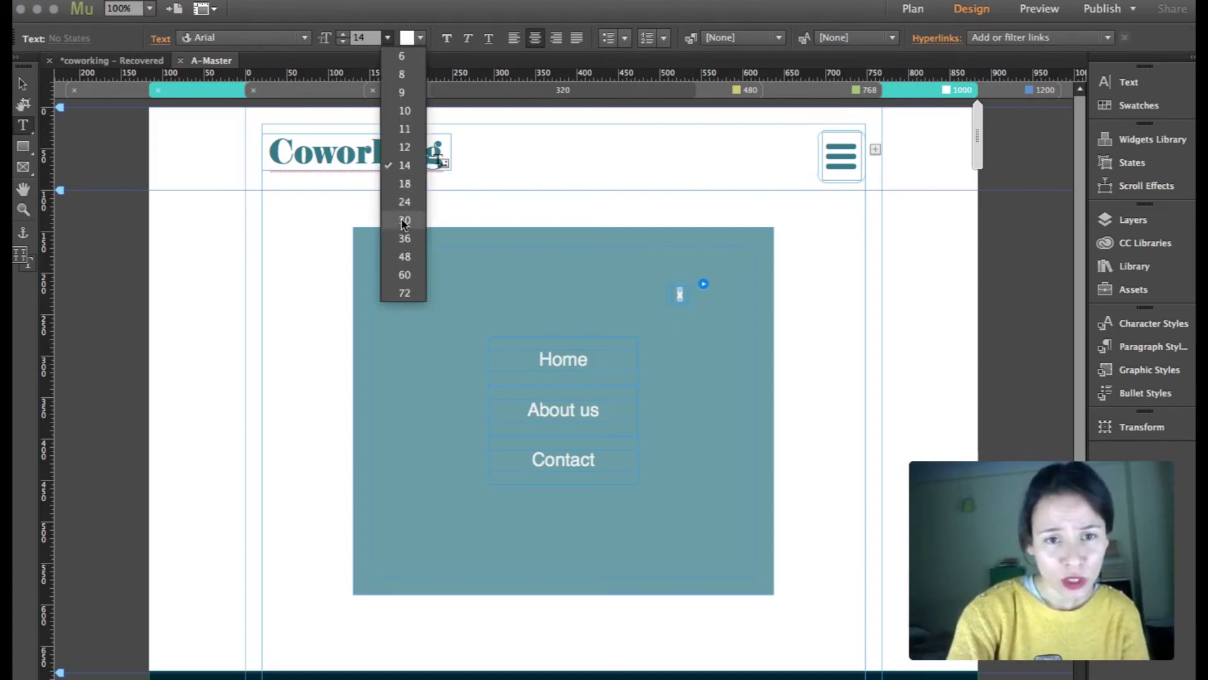
click(405, 255)
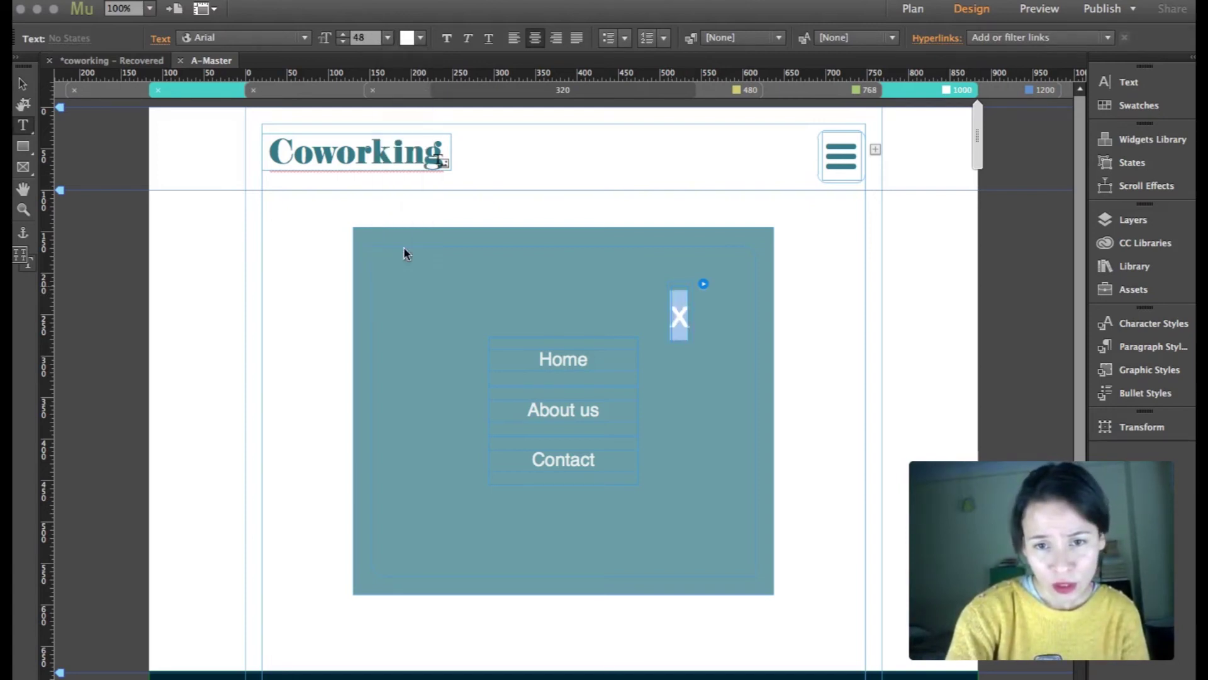
click(23, 83)
click(834, 302)
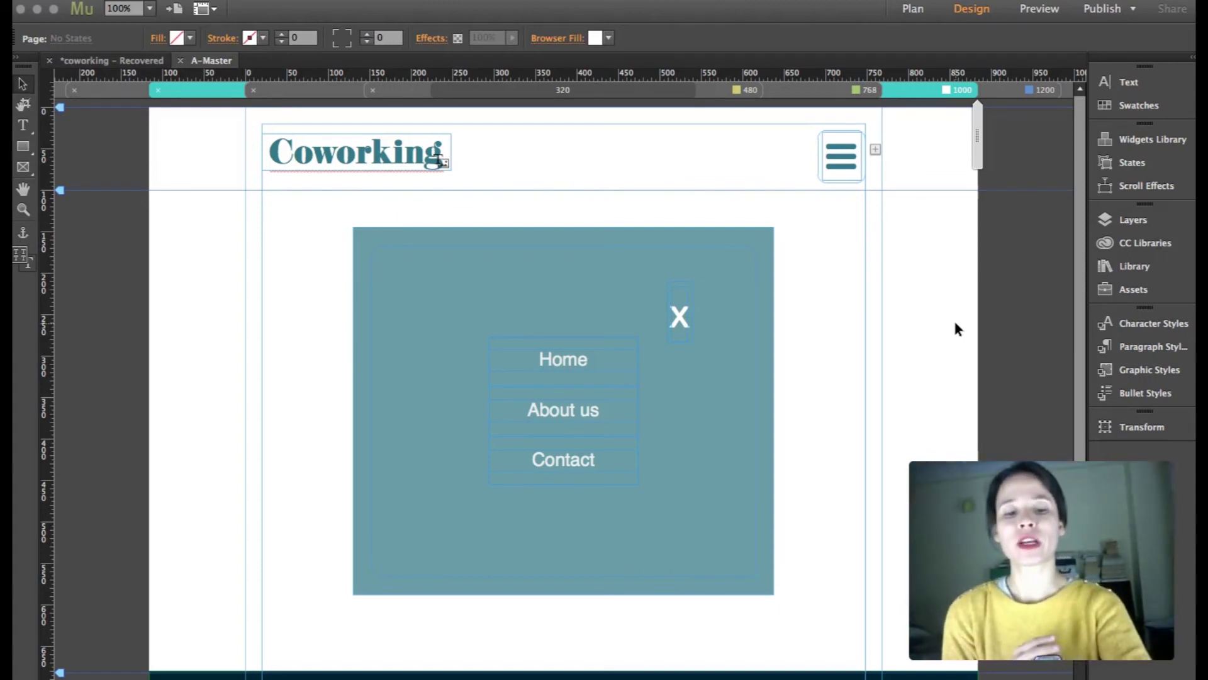
Preview the page in the browser, narrow the window to test opening and closing the lightbox menu, and widen it again.
key(super+shift+e)
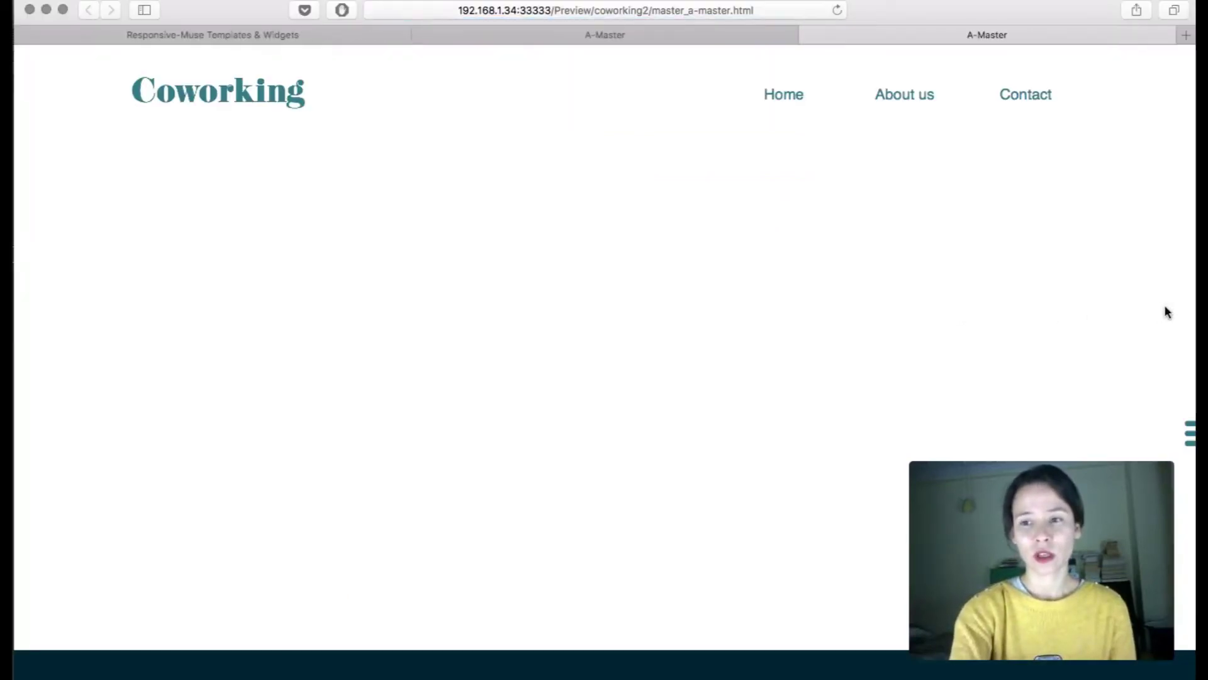
drag(1191, 297, 837, 259)
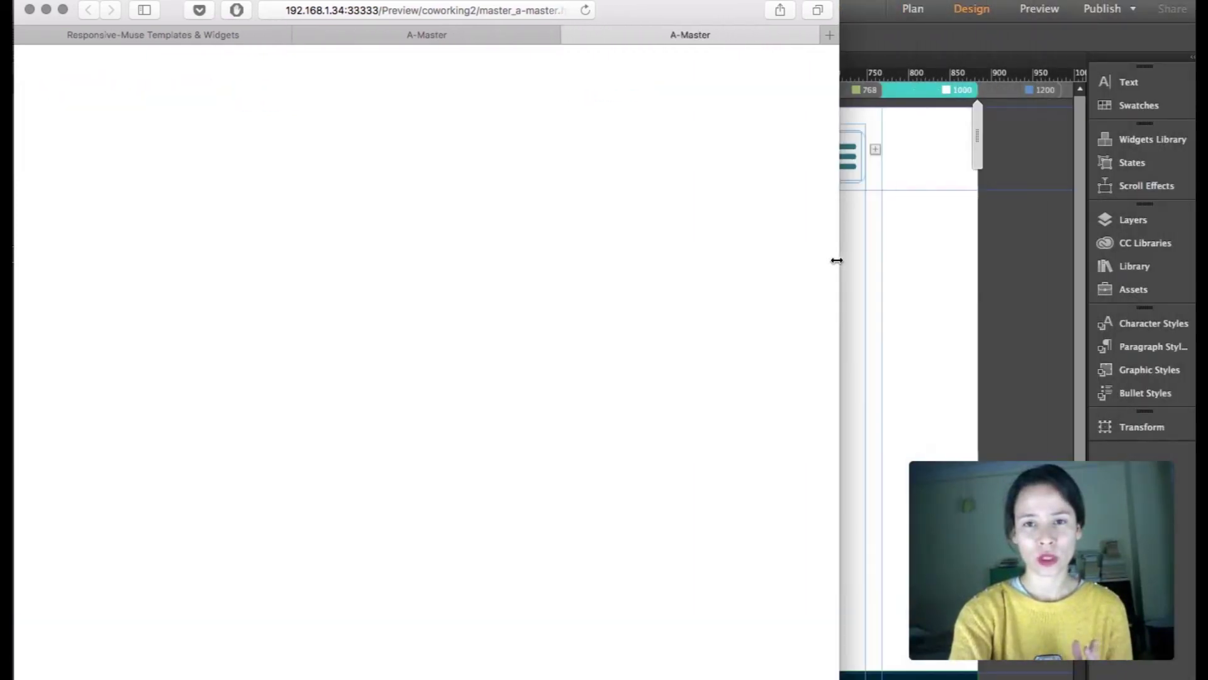
click(704, 94)
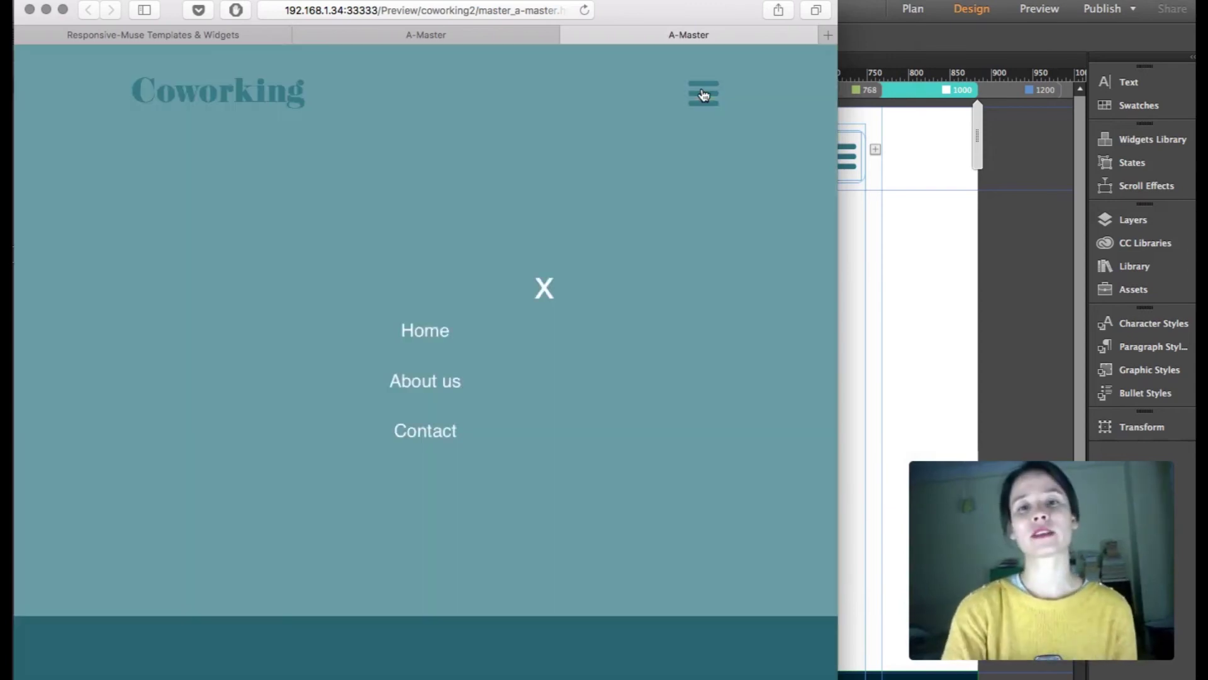
click(545, 289)
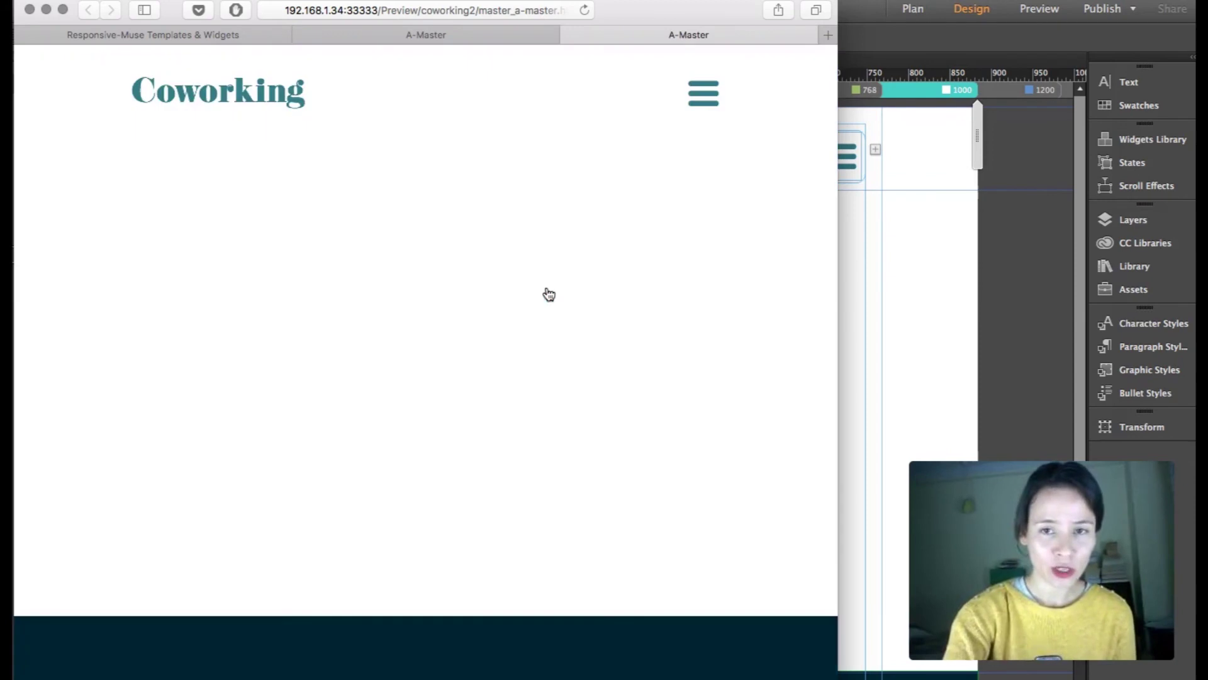
click(704, 101)
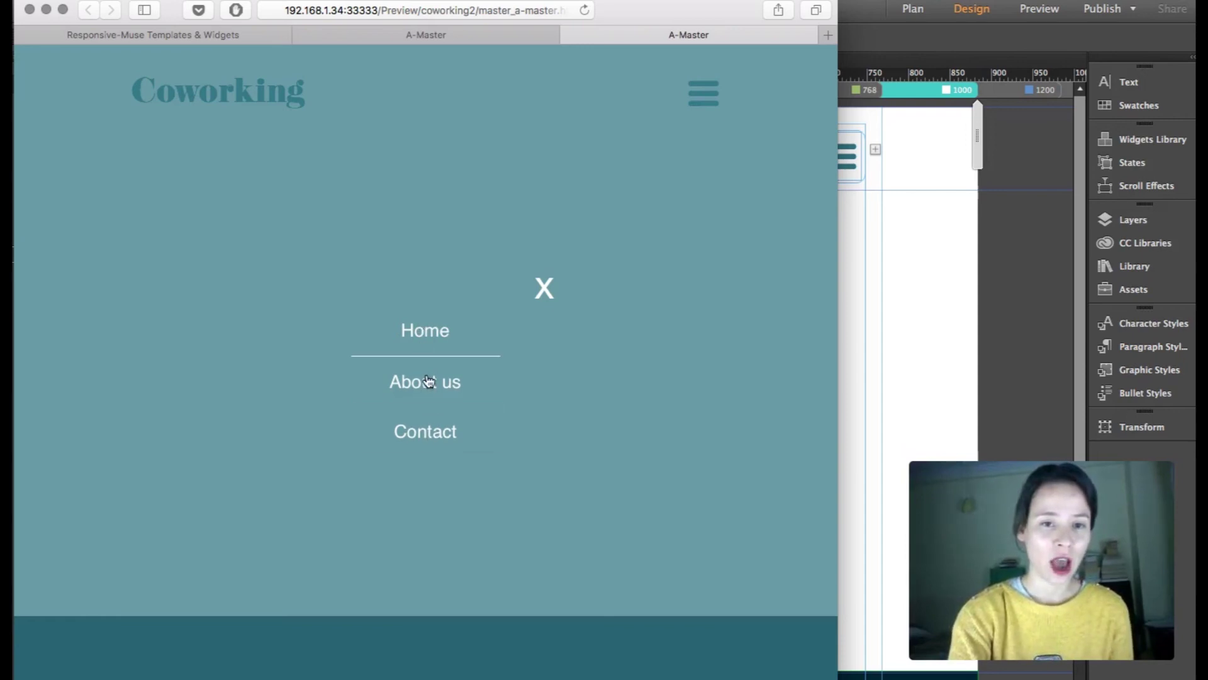
click(545, 287)
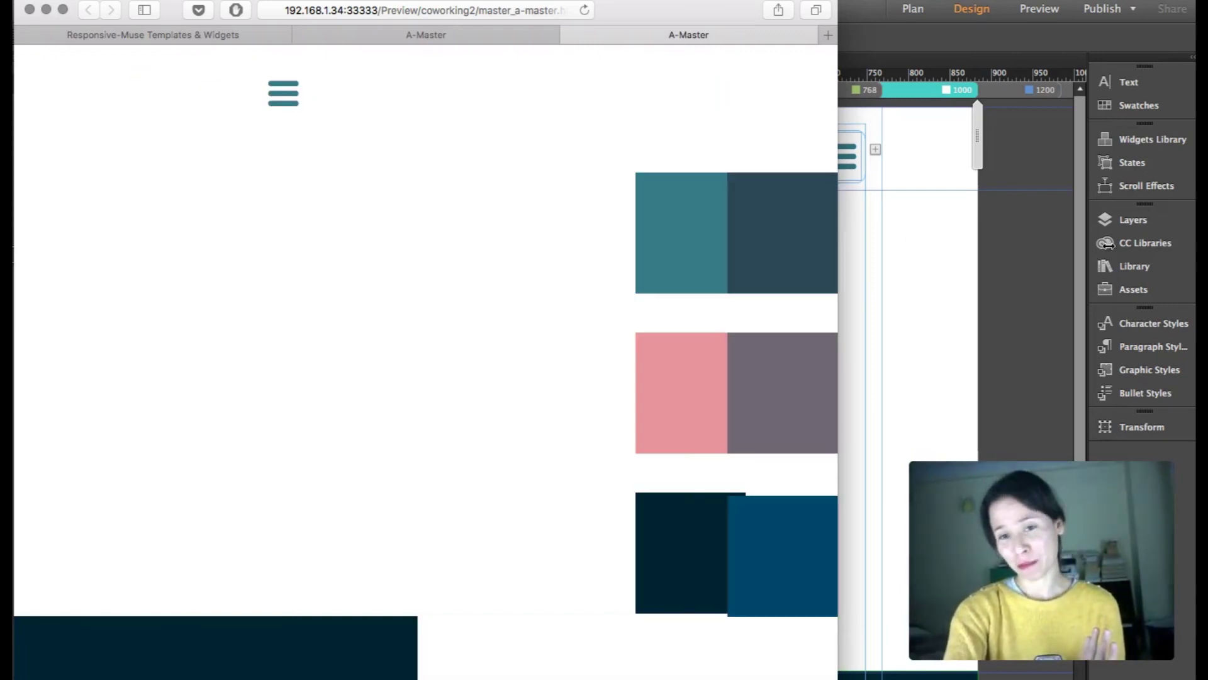
drag(842, 139, 1196, 139)
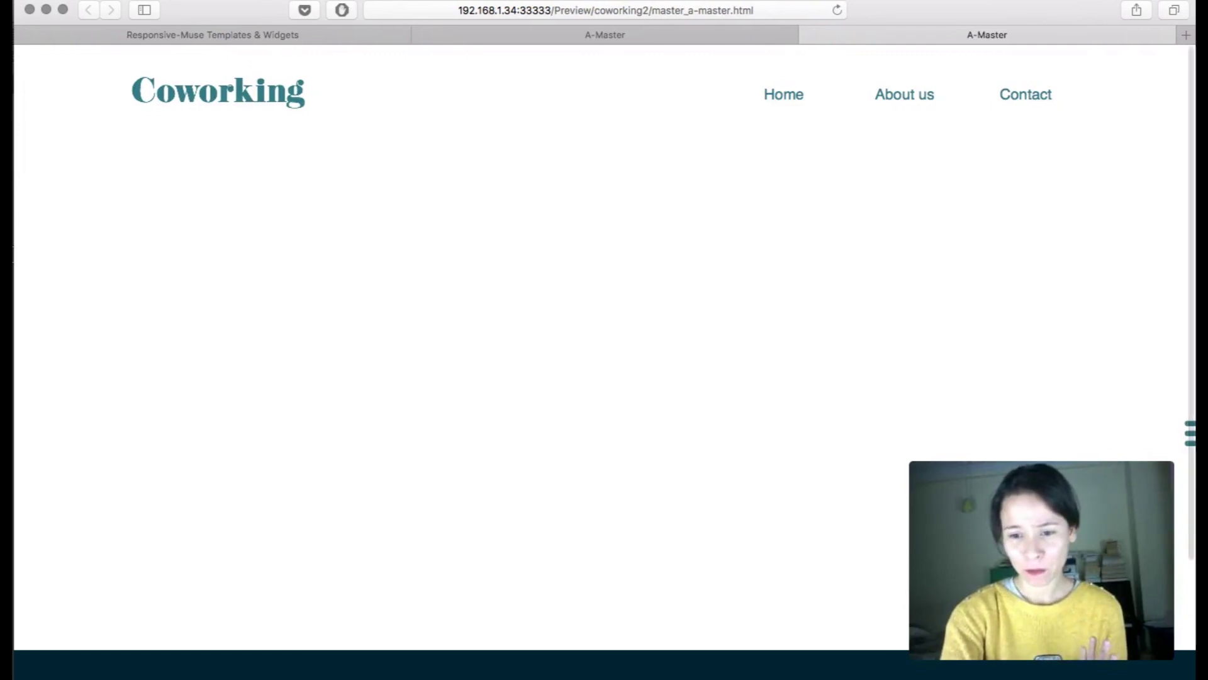
Switch back to Adobe Muse and hide the lightbox menu composition in the 1200 breakpoint.
click(911, 670)
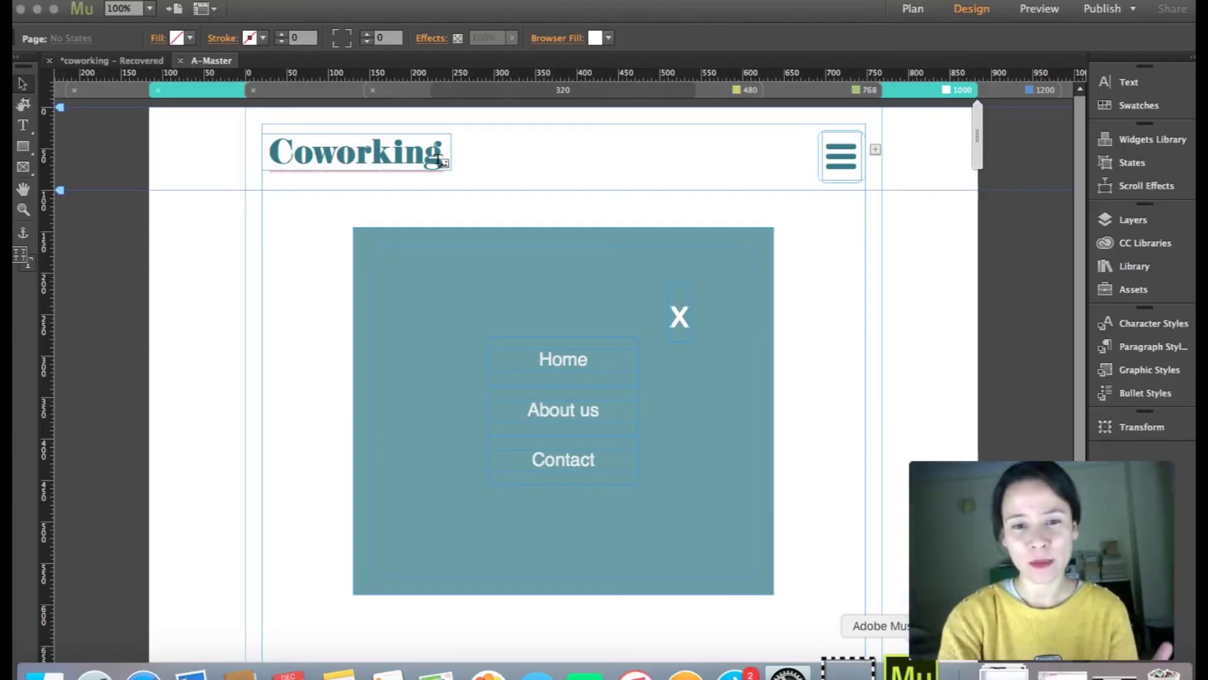
scroll(952, 124, right, 2)
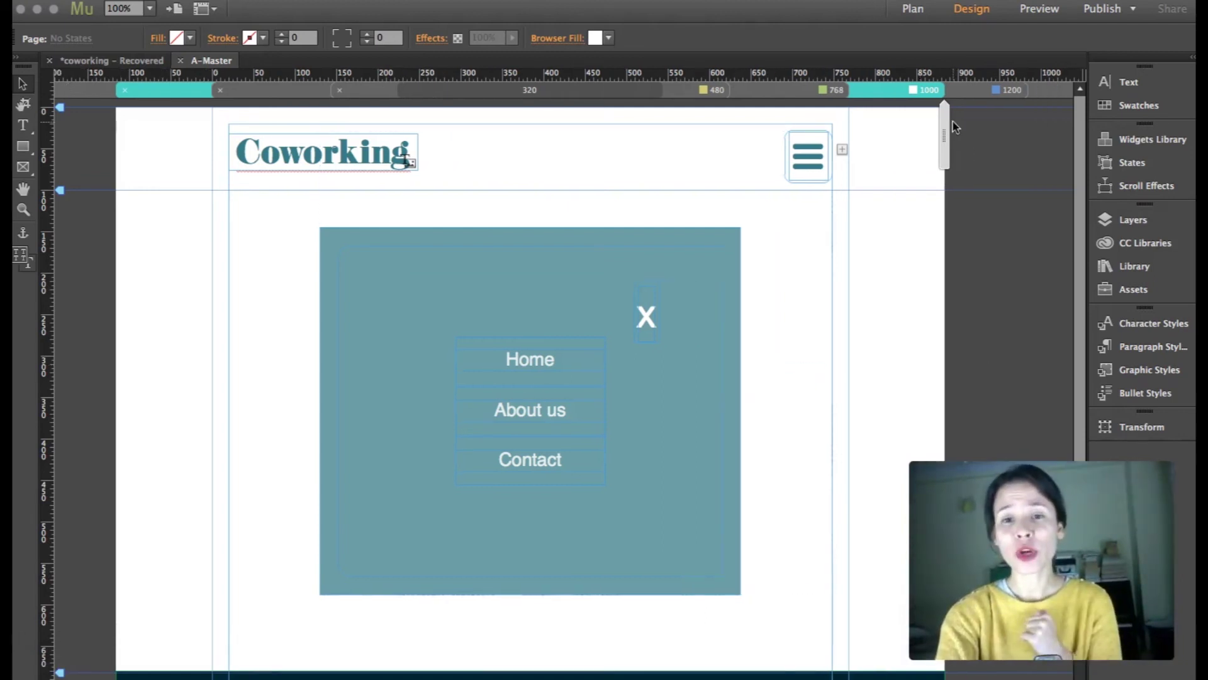
click(24, 209)
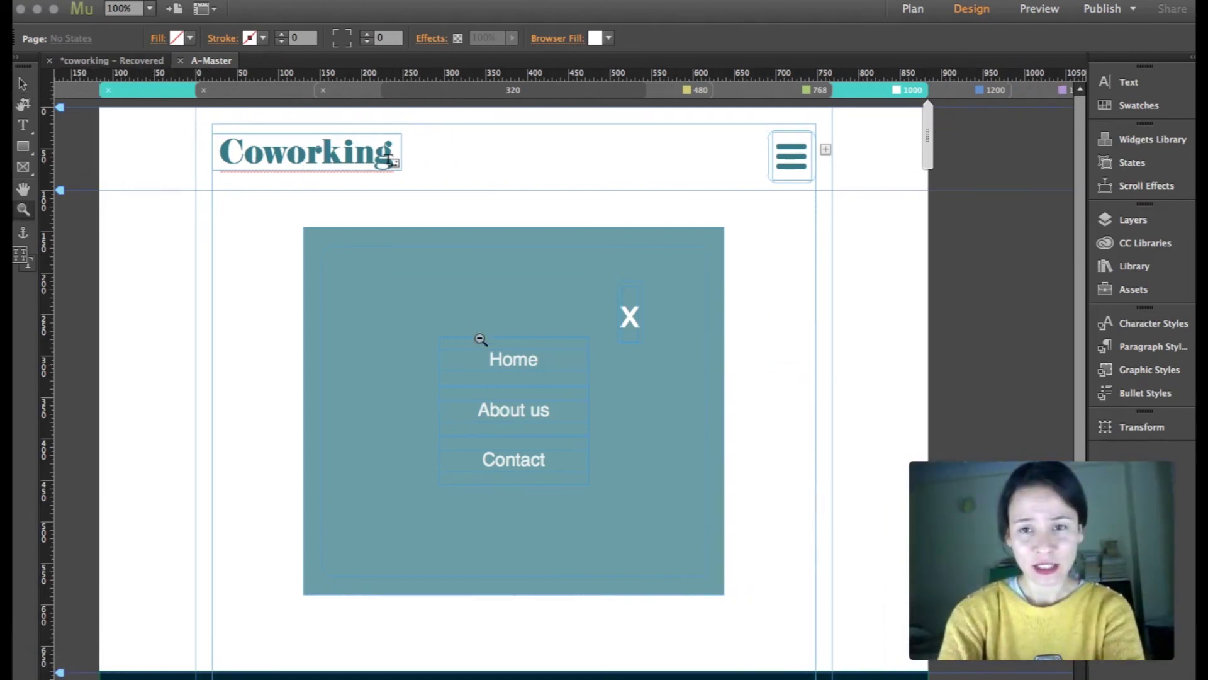
alt+click(481, 340)
alt+click(682, 314)
click(23, 84)
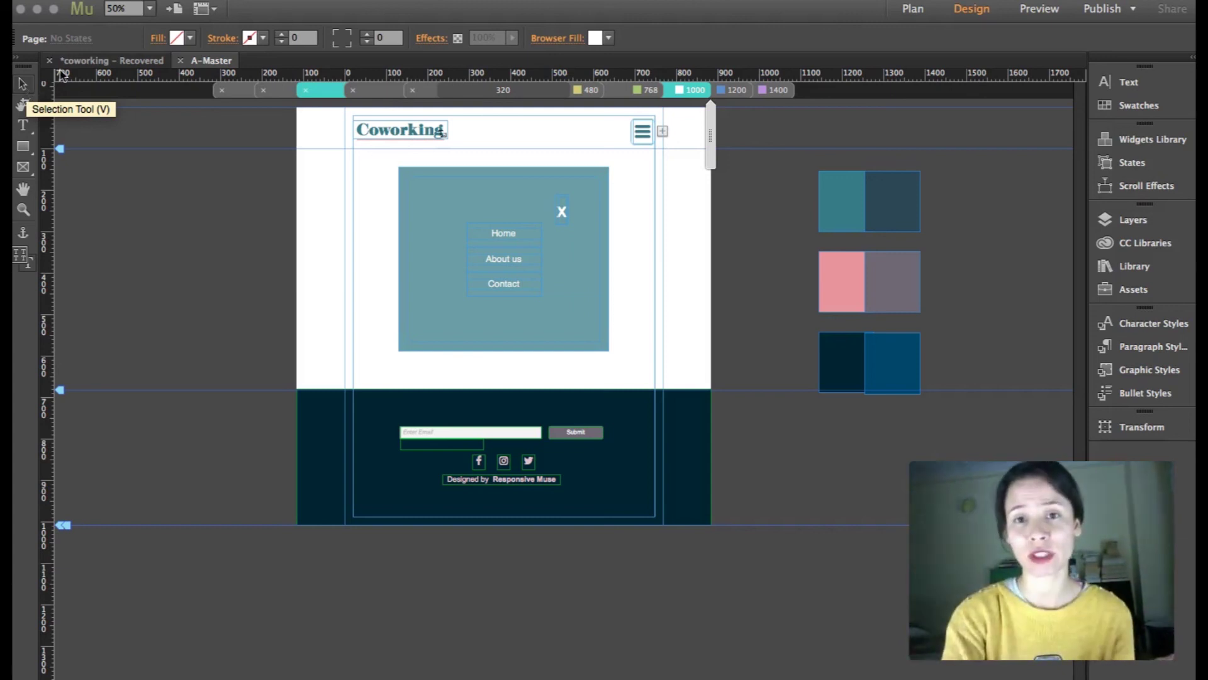
click(736, 92)
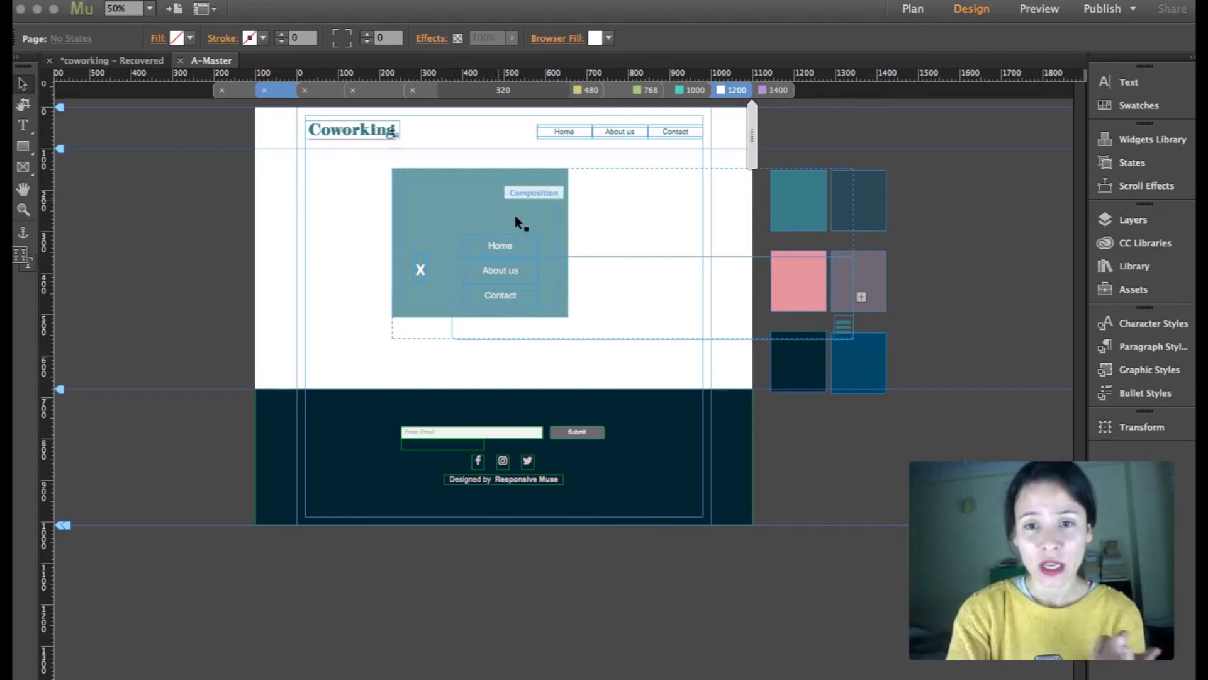
click(453, 200)
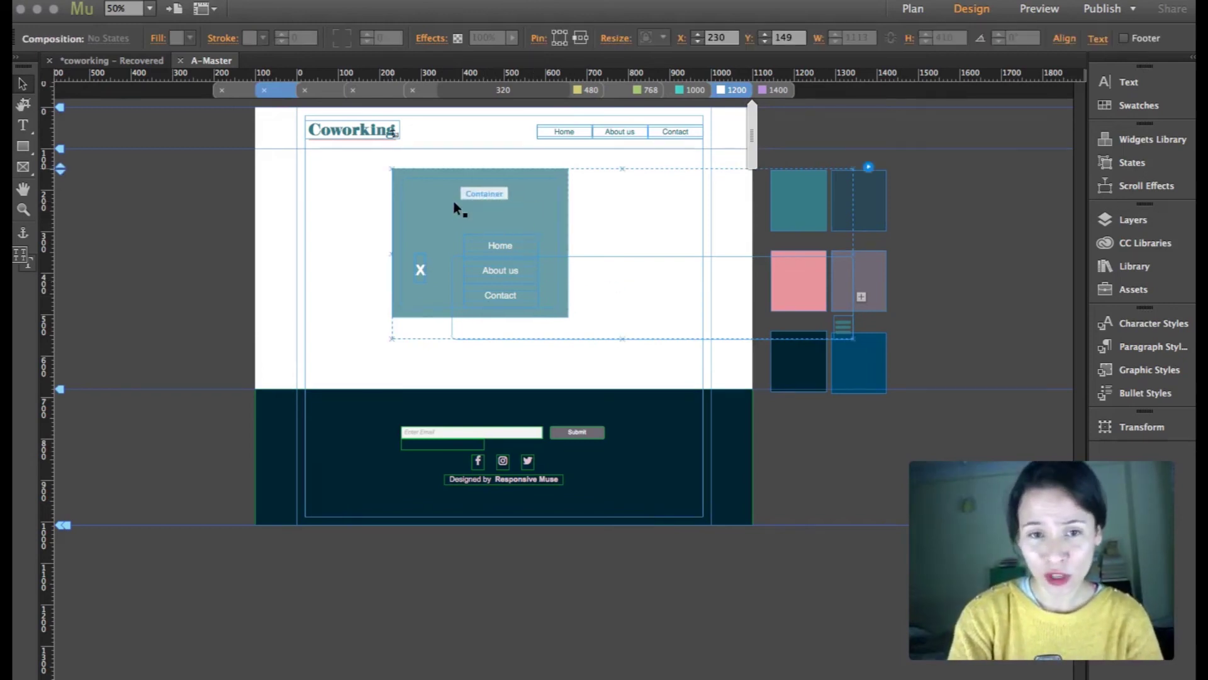
right_click(453, 200)
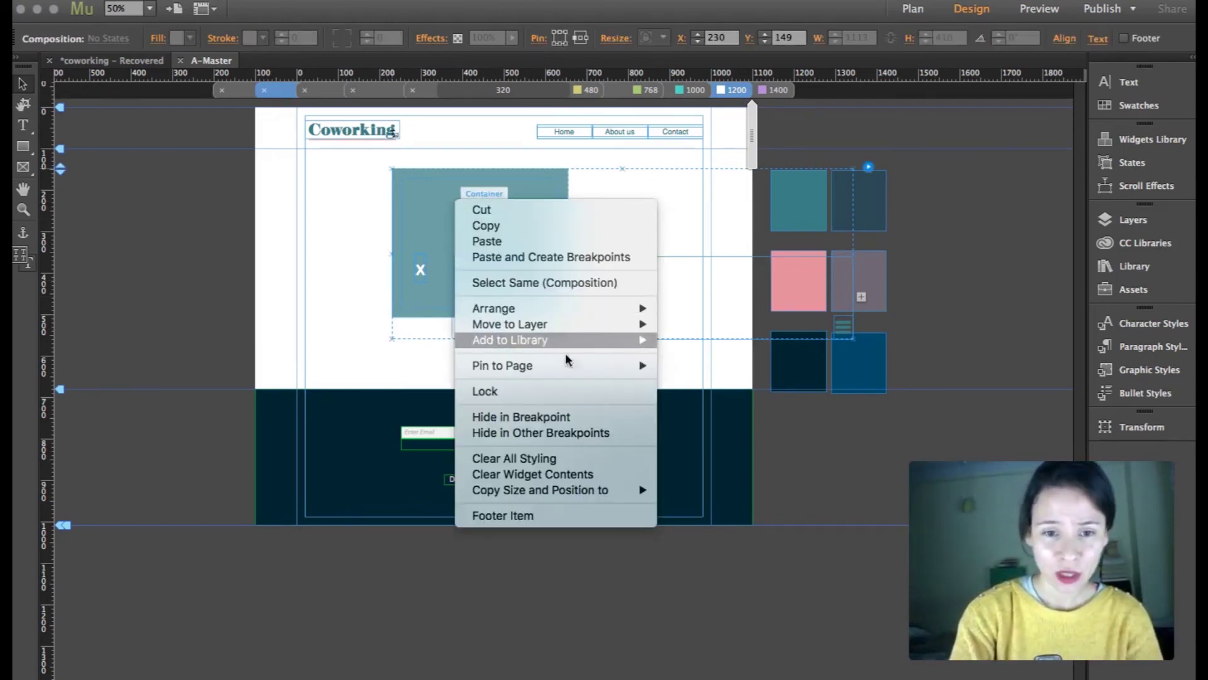
click(580, 415)
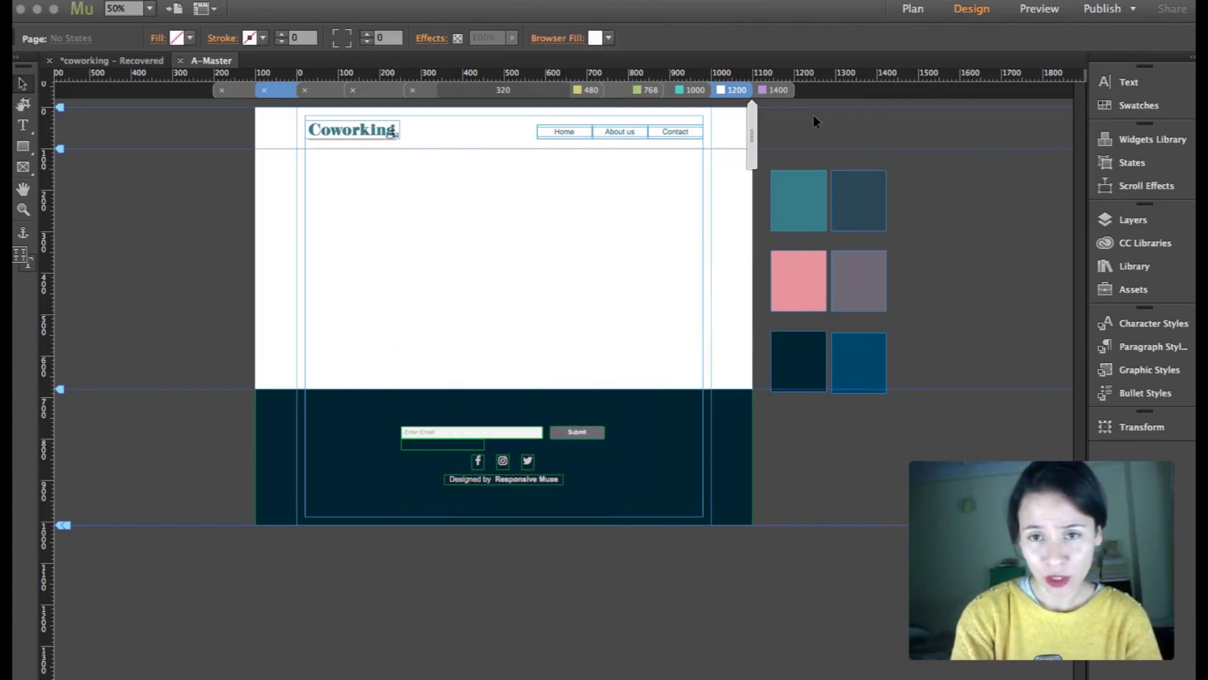
Hide the lightbox menu composition in the 1400 breakpoint.
click(778, 90)
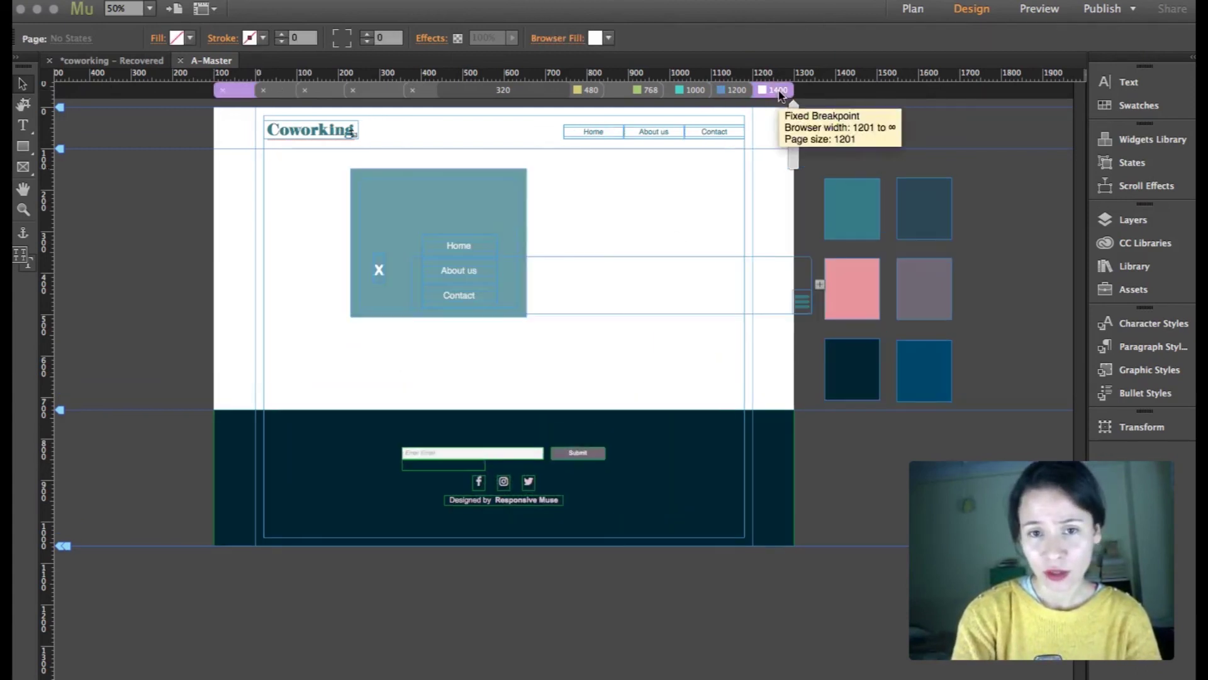
click(481, 202)
right_click(481, 200)
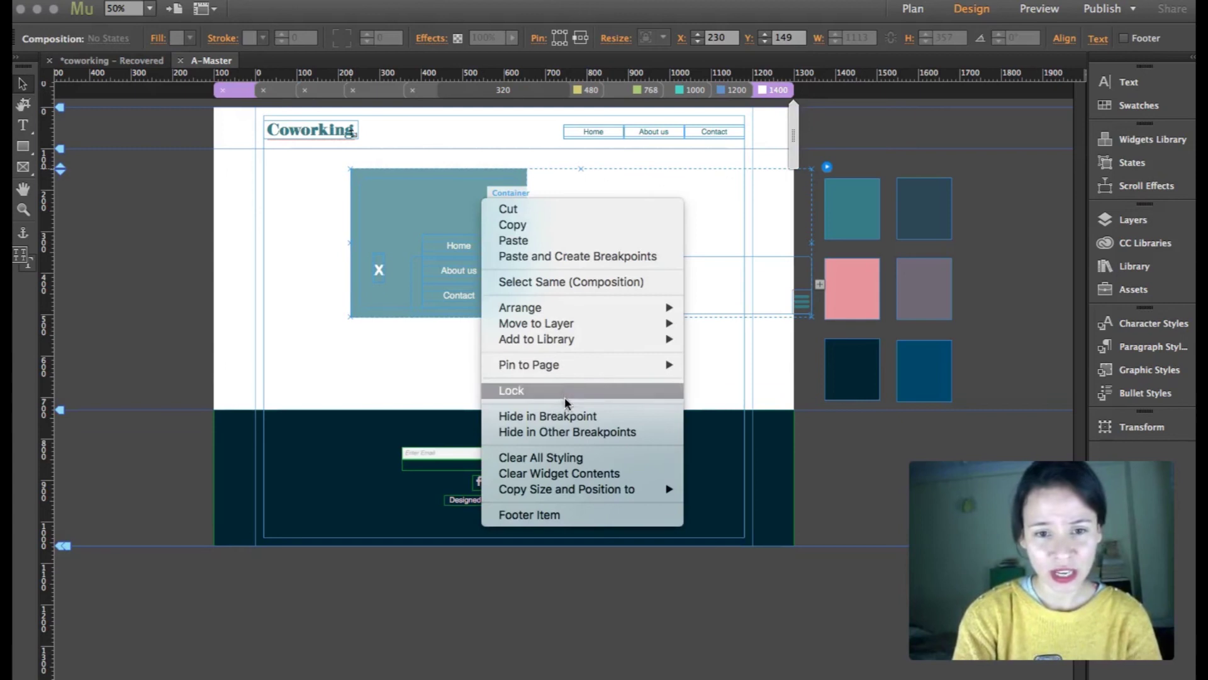
click(566, 414)
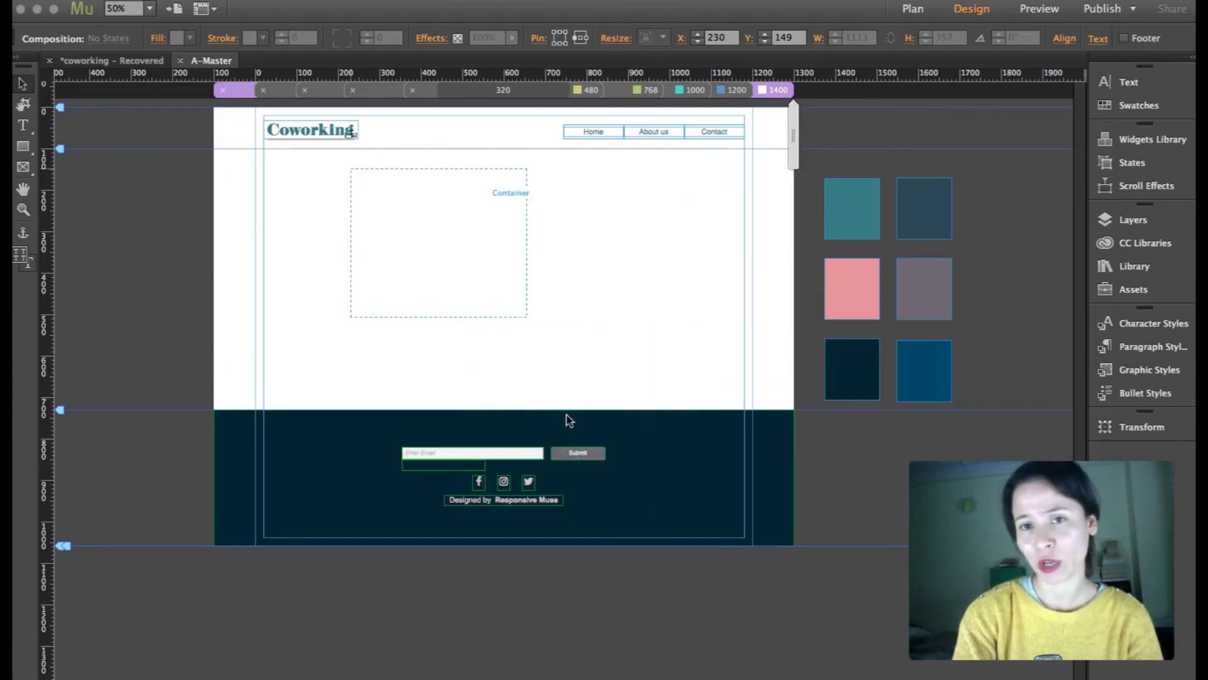
Copy the size and position of the lightbox menu composition from the 1000 breakpoint to the 768 px breakpoint.
click(693, 90)
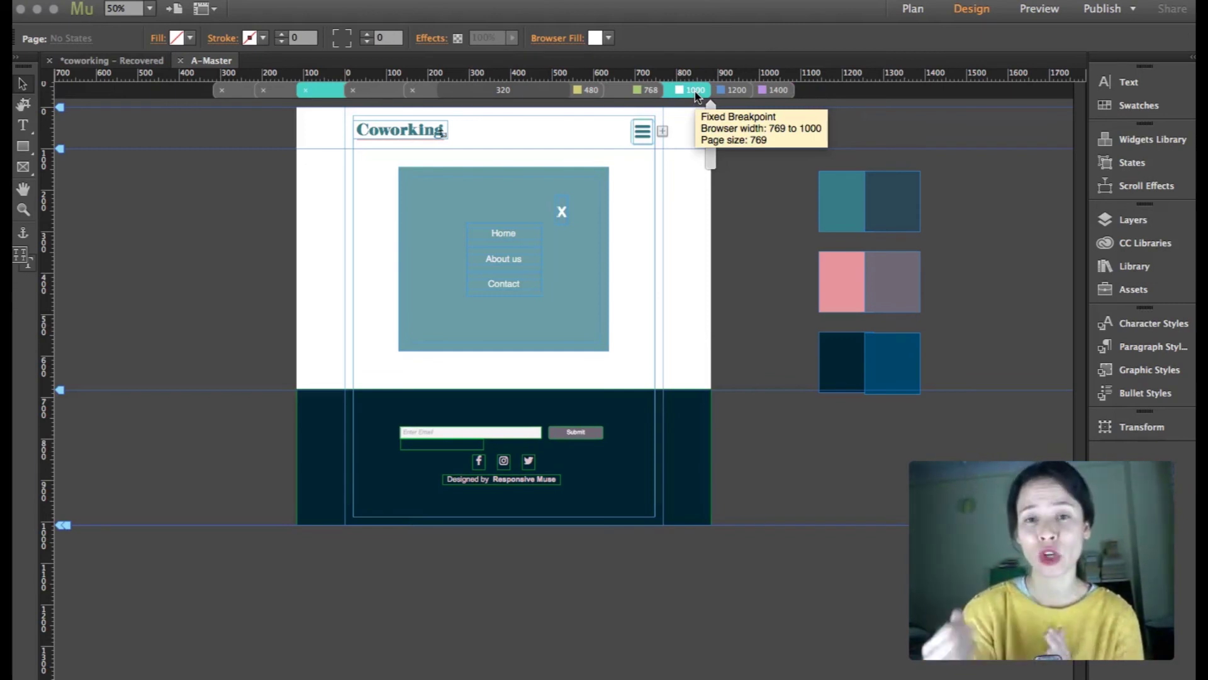
click(628, 90)
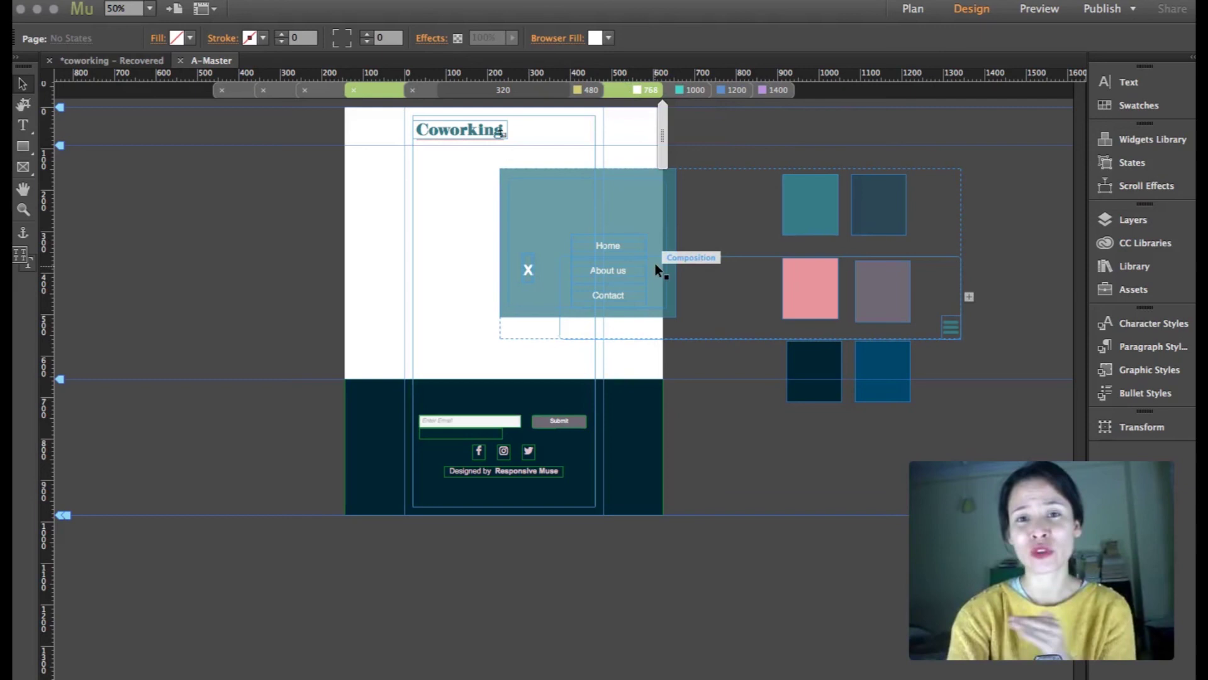
click(690, 90)
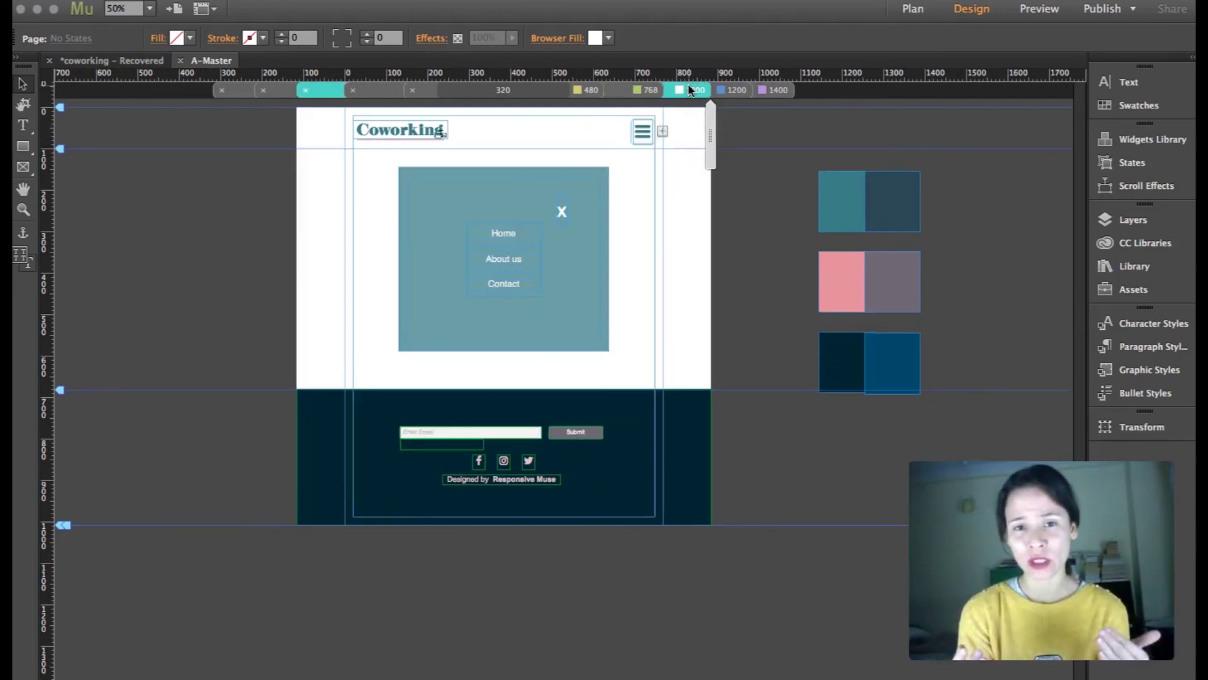
click(642, 133)
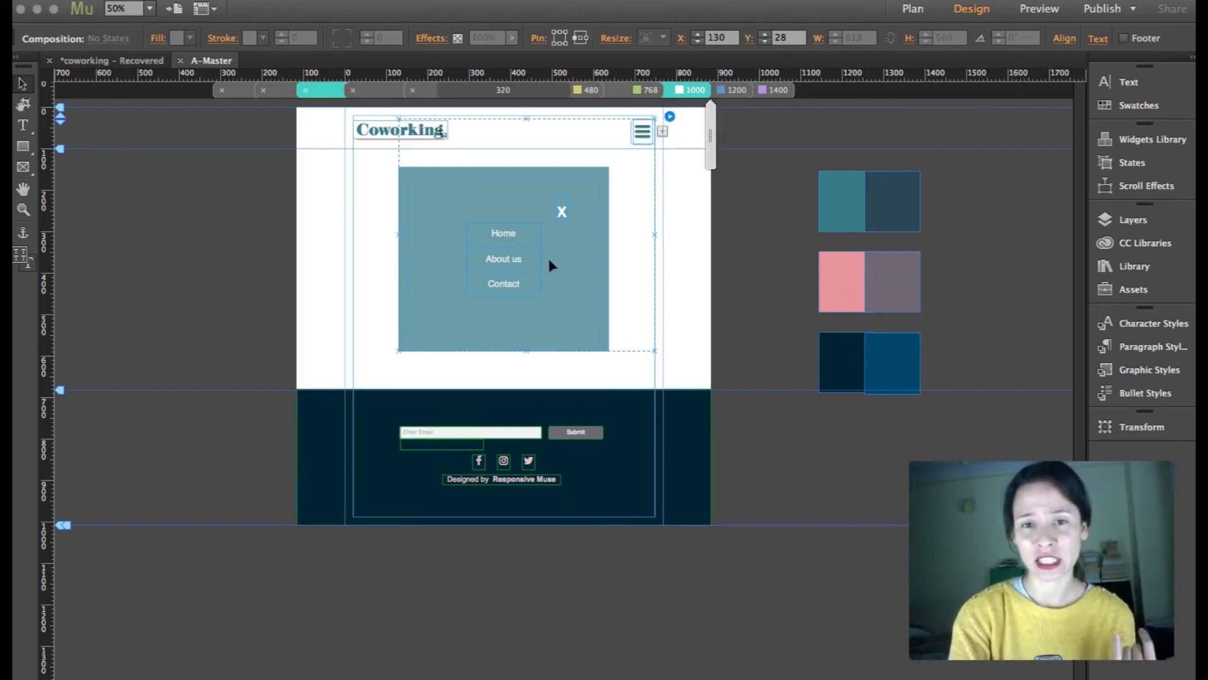
right_click(516, 182)
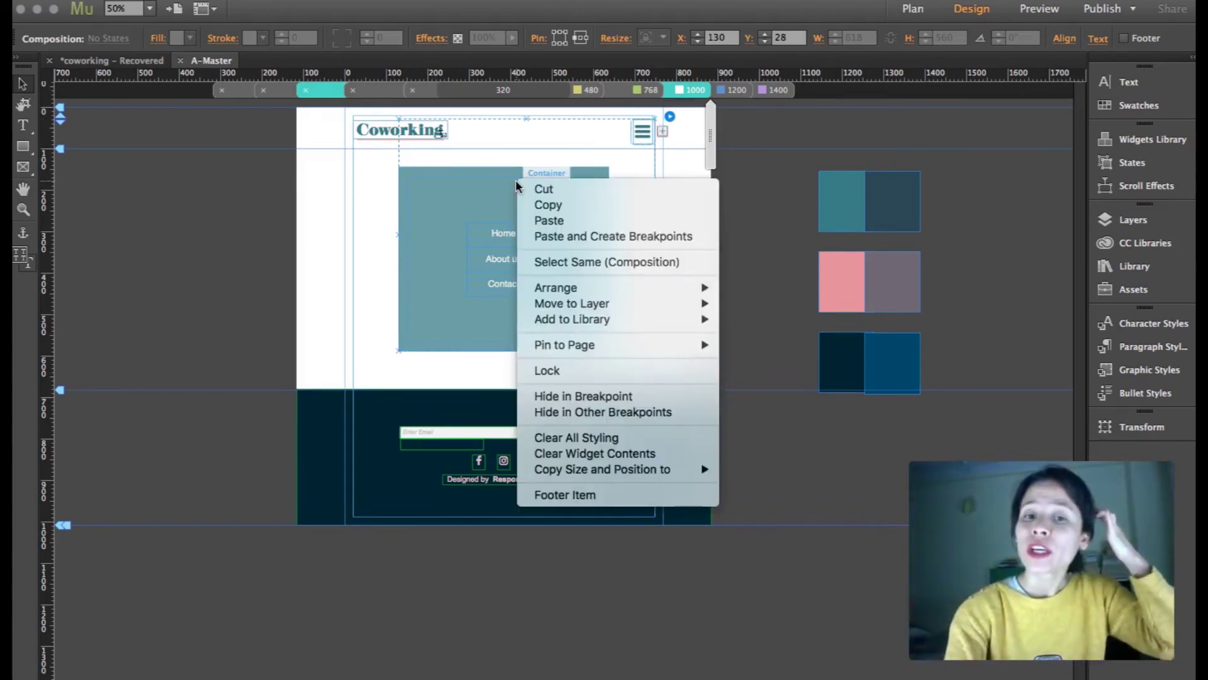
mouse_move(643, 465)
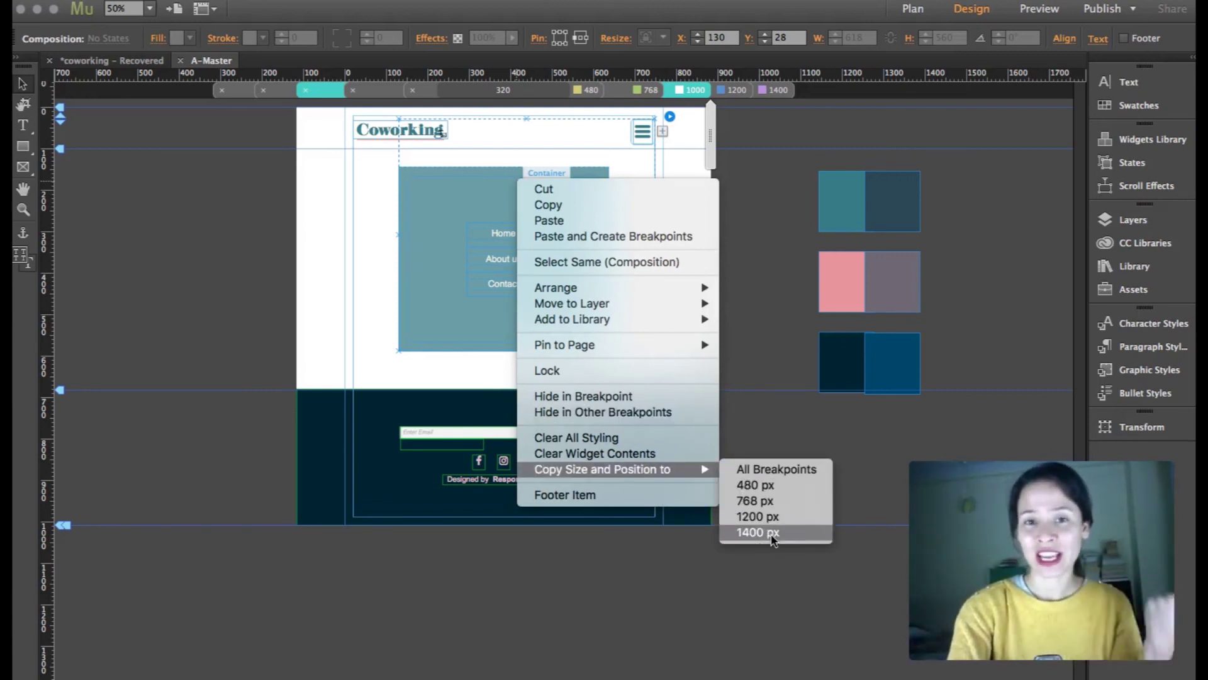
click(762, 502)
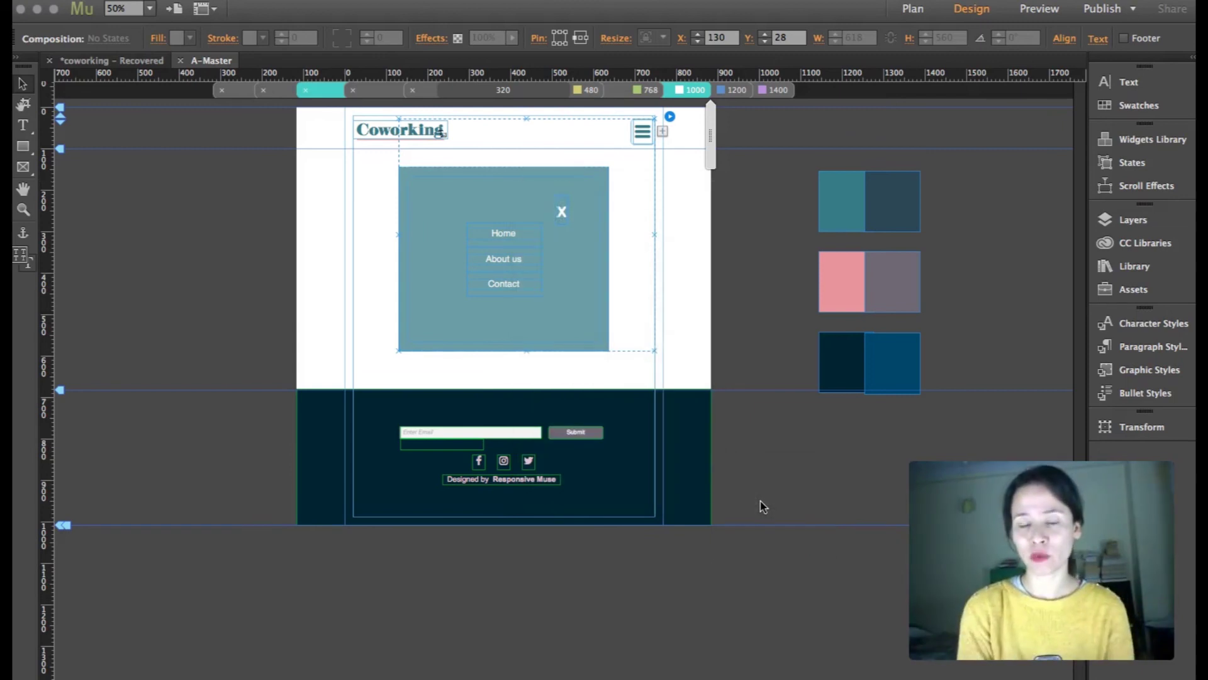
In the 768 breakpoint, move the menu composition to X -158, Y 20 and stop showing its widget parts while editing.
click(621, 93)
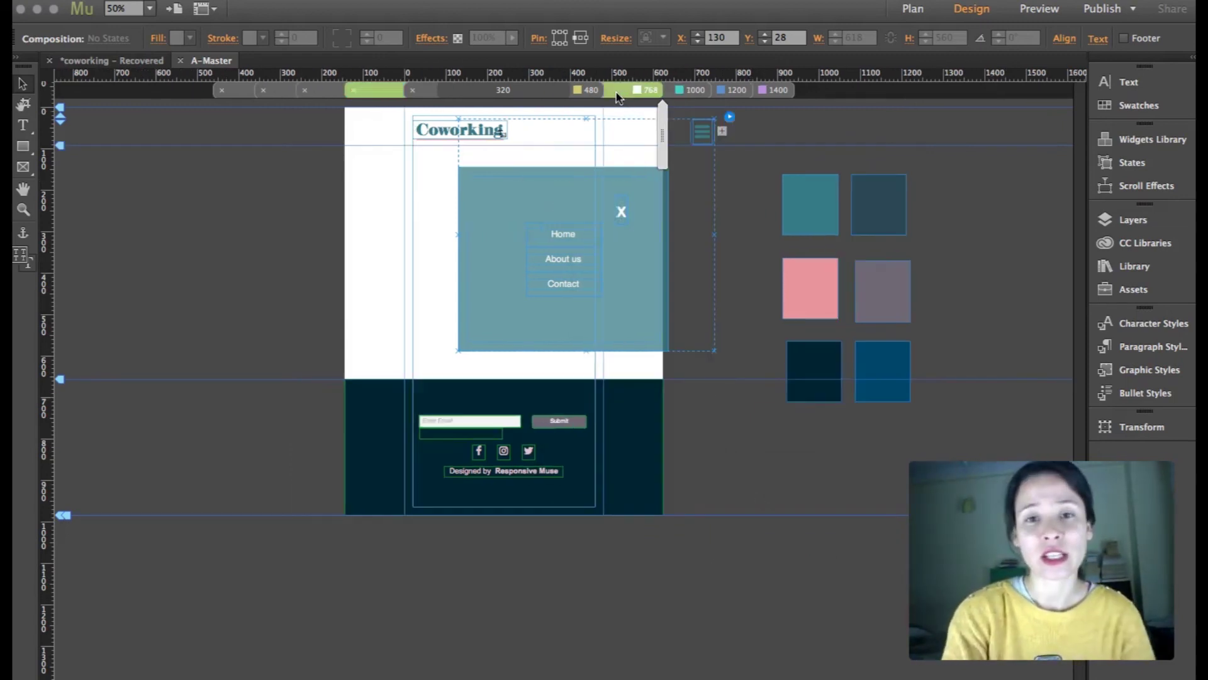
drag(701, 136, 585, 134)
drag(585, 131, 609, 120)
click(610, 114)
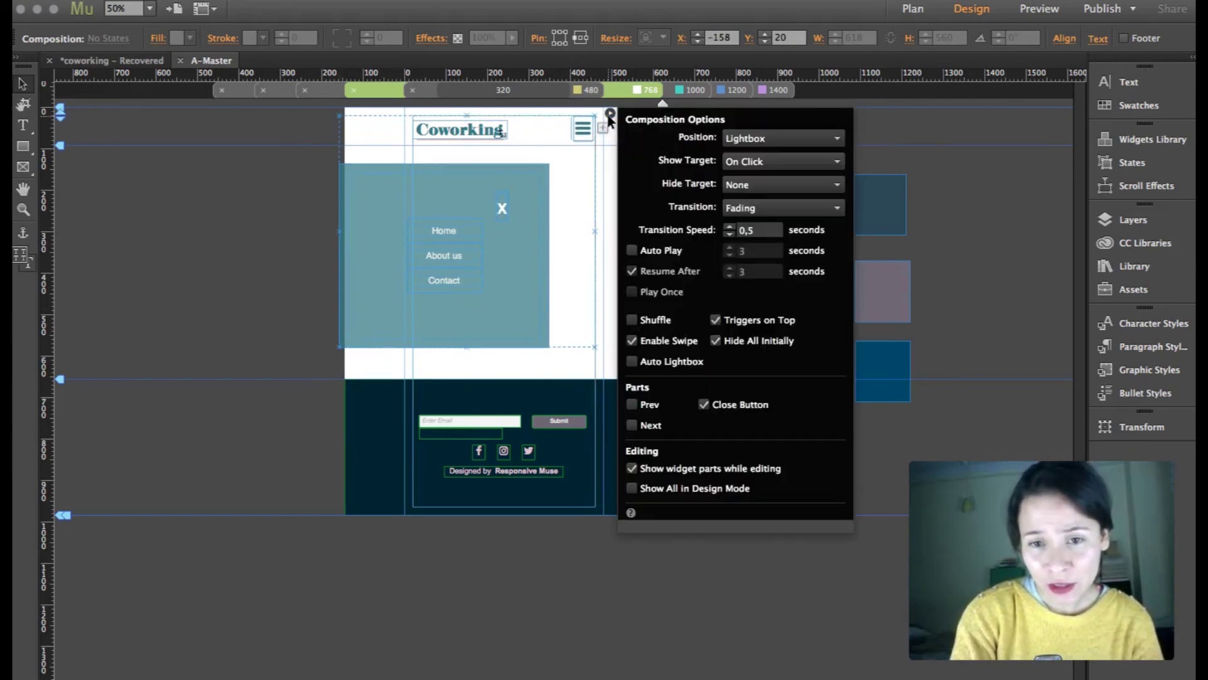
click(632, 469)
click(980, 160)
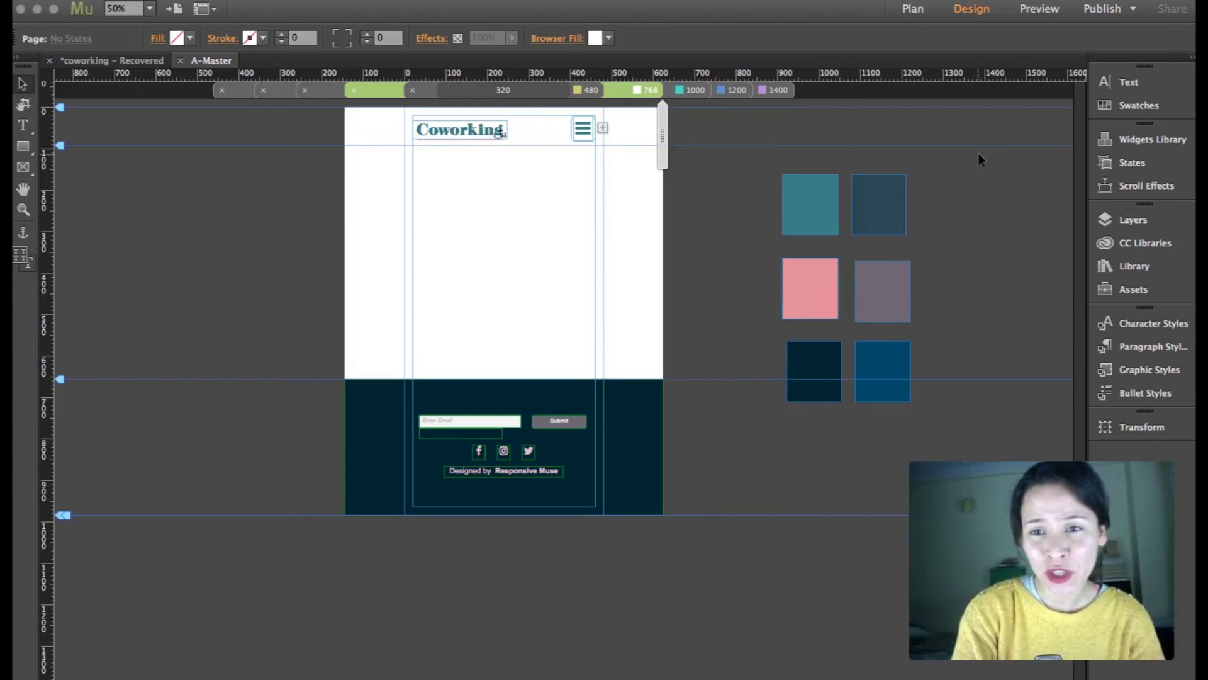
Copy the size and position of the menu composition from the 768 breakpoint to the 480 px breakpoint.
click(583, 129)
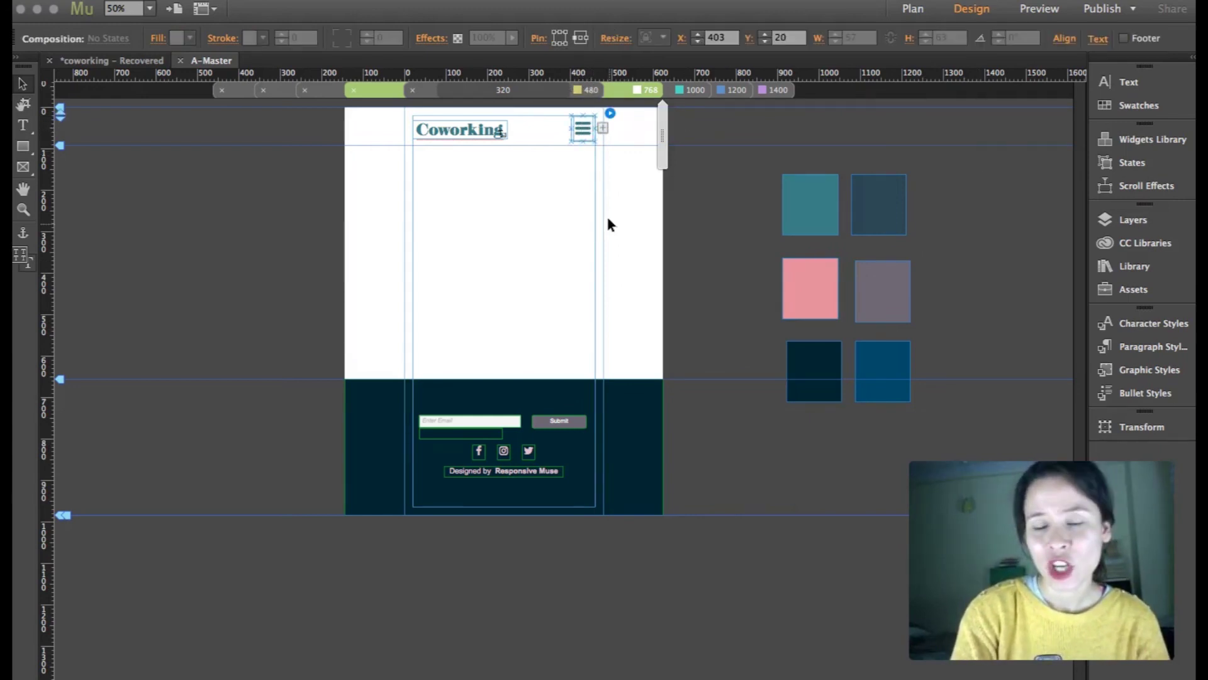
right_click(580, 131)
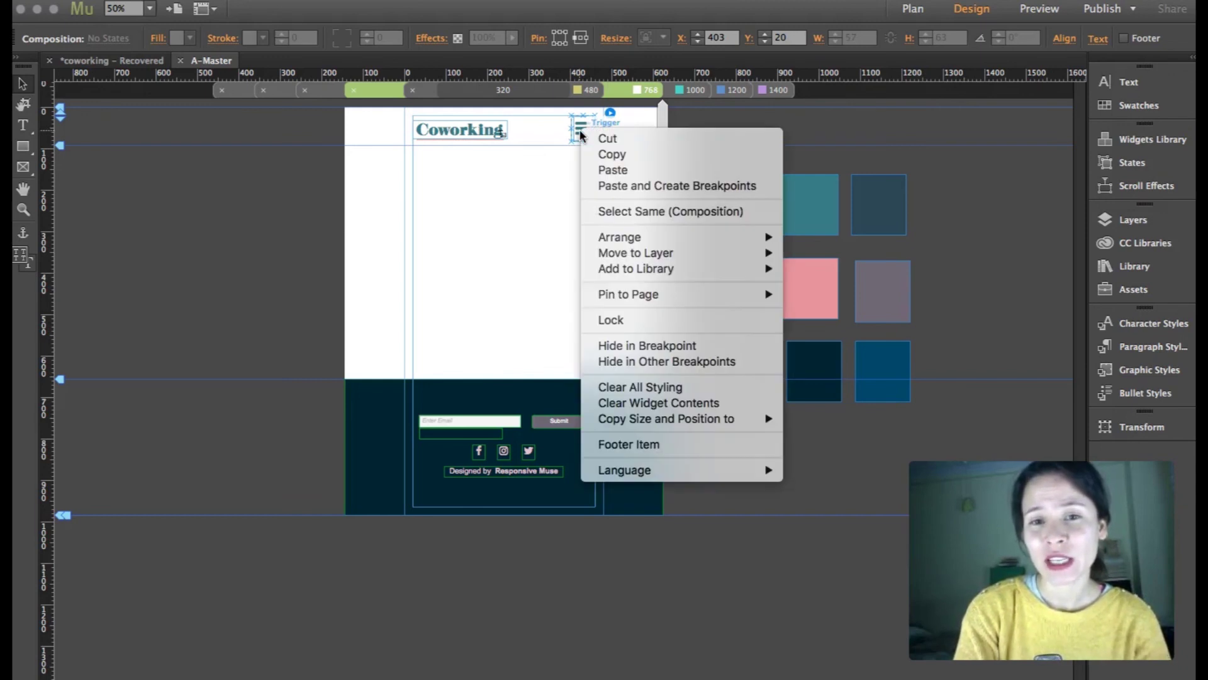
mouse_move(688, 425)
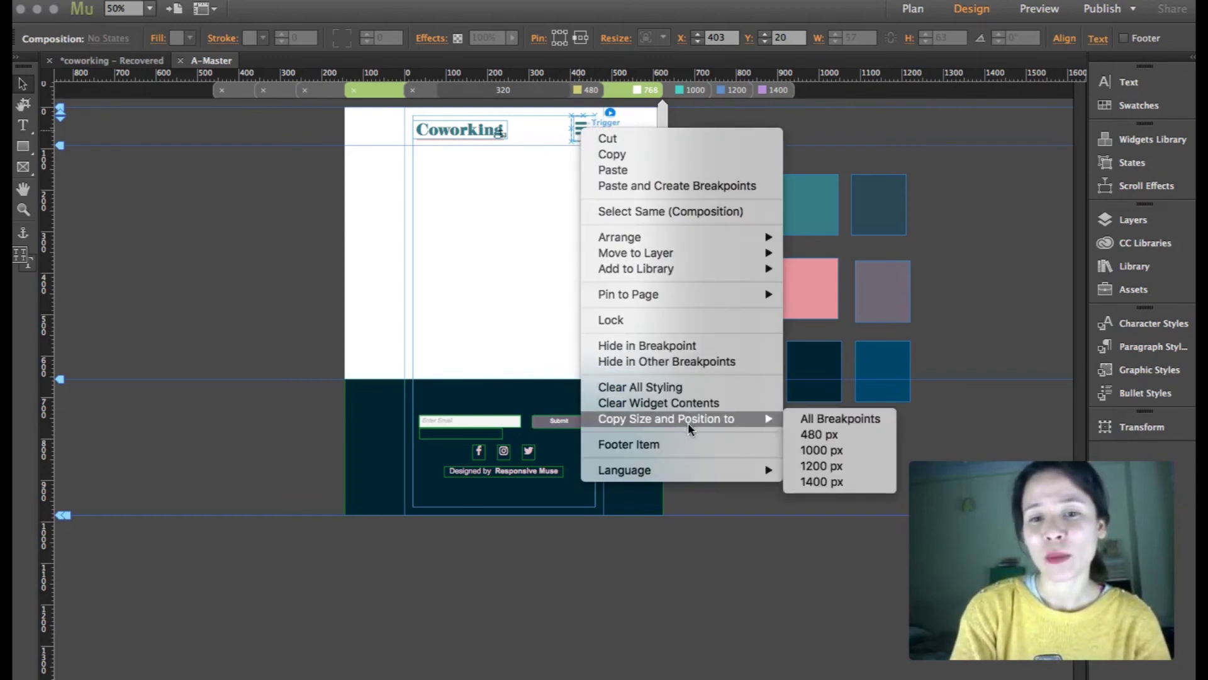
click(851, 433)
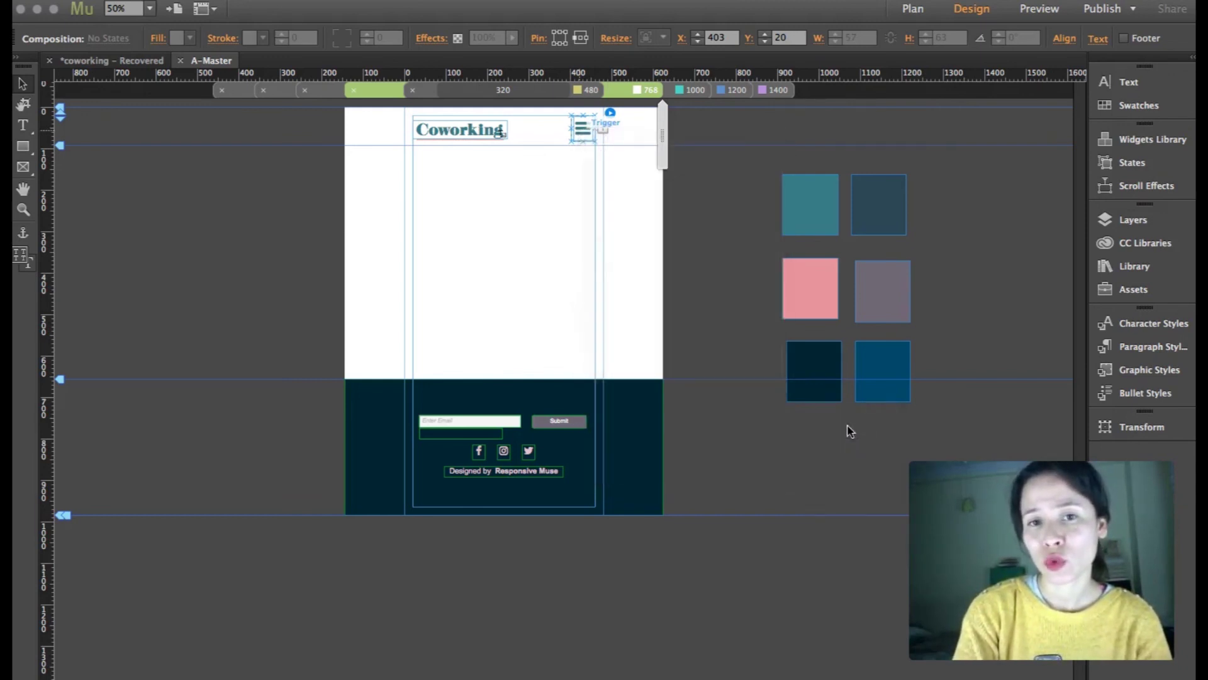
Switch to the 480 breakpoint and bring the Coworking logo and menu button into close view at 125%.
click(589, 91)
click(617, 126)
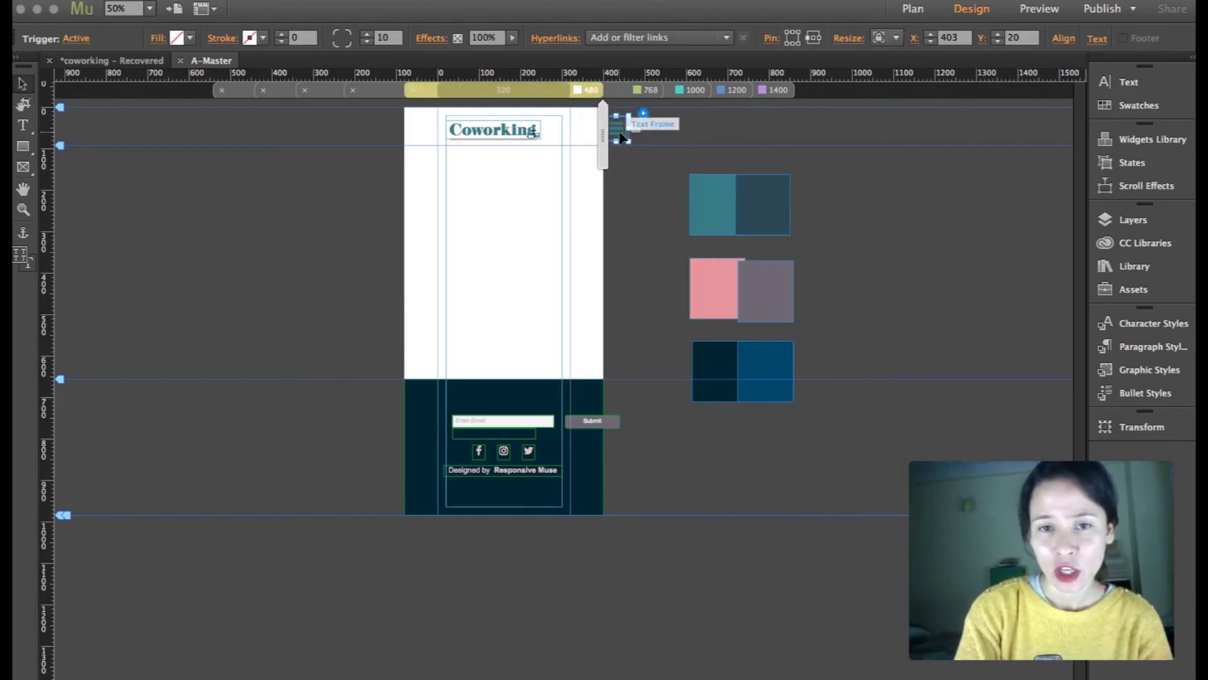
drag(602, 136, 562, 292)
key(z)
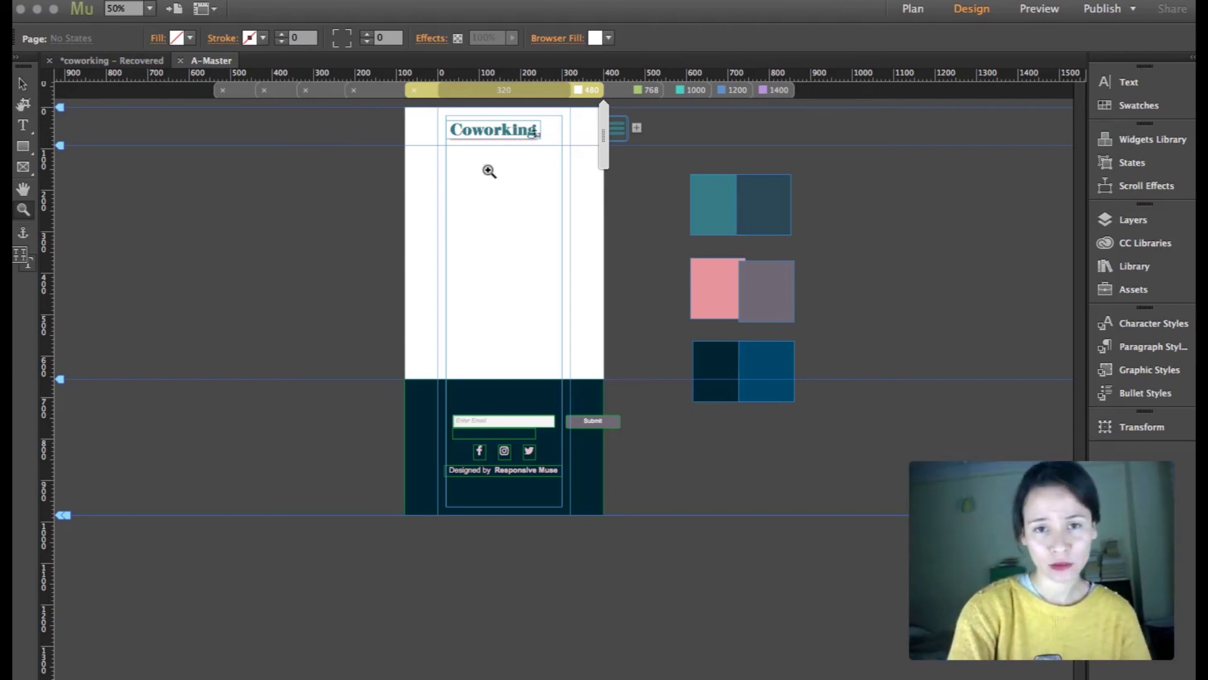
click(580, 198)
click(679, 198)
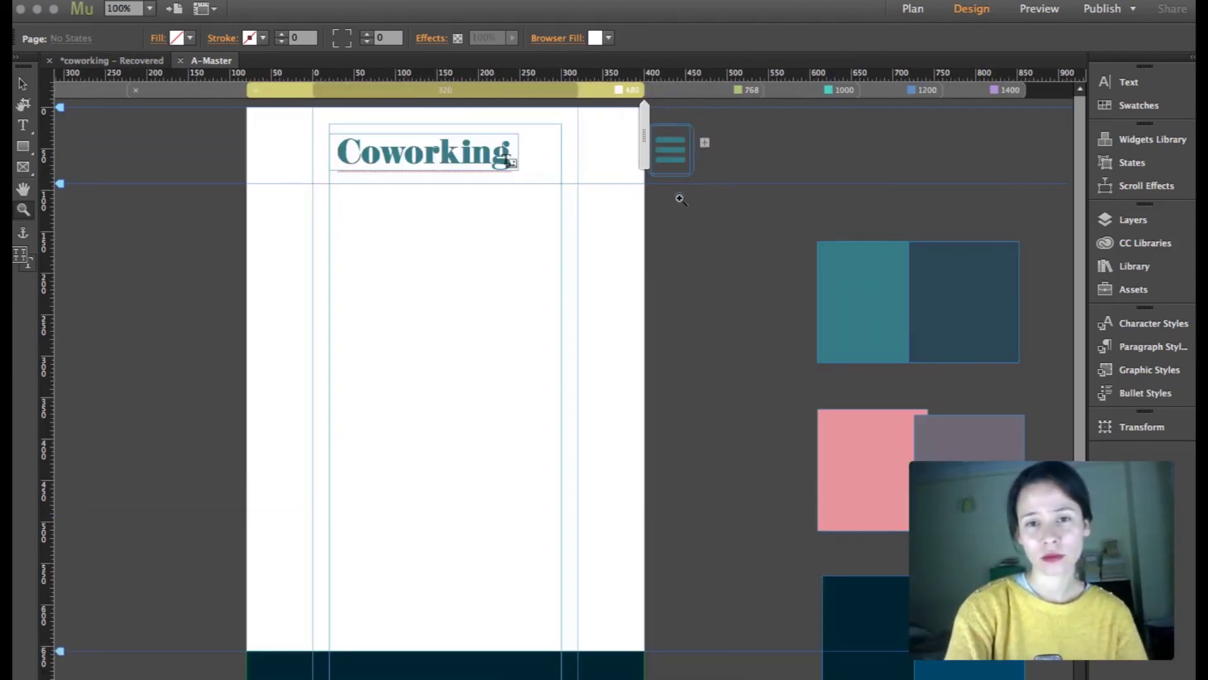
click(549, 208)
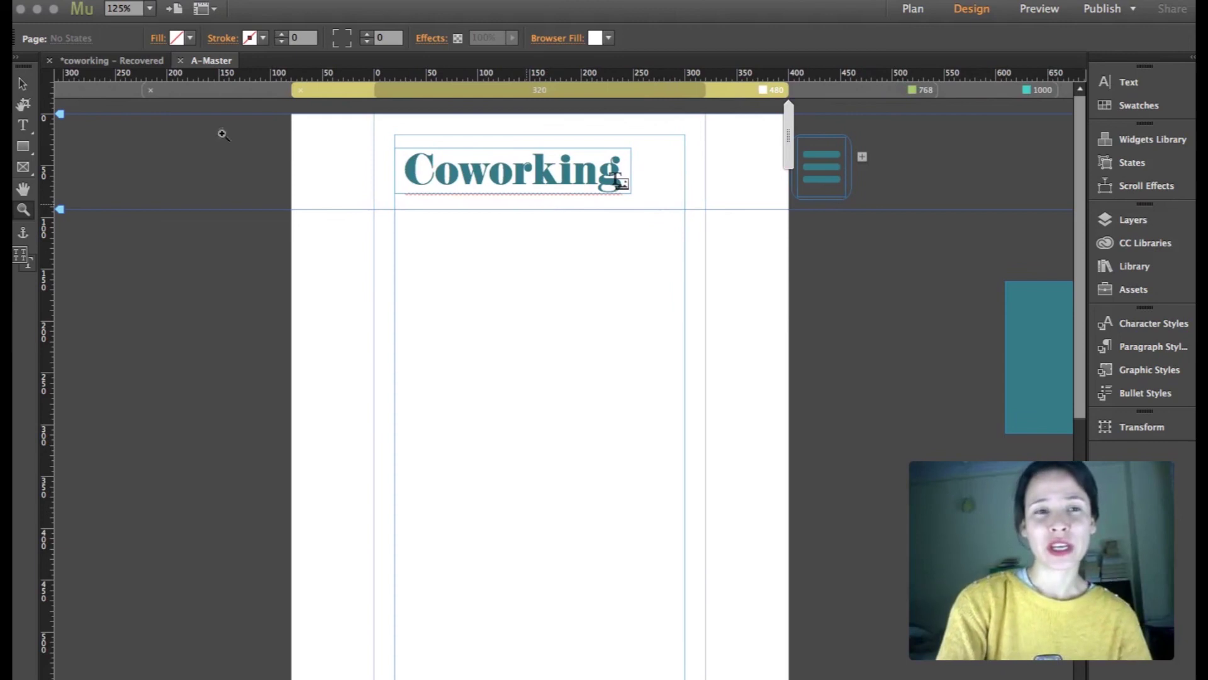
click(24, 85)
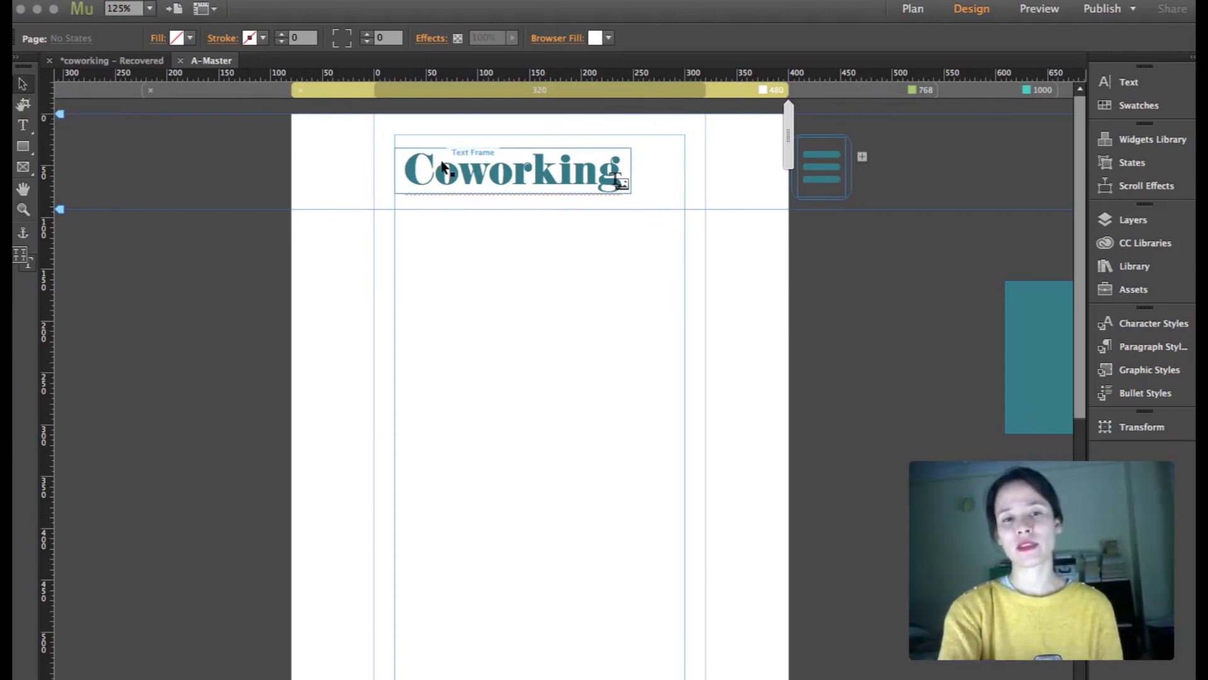
Add a text frame containing the letter C below the Coworking logo.
click(466, 178)
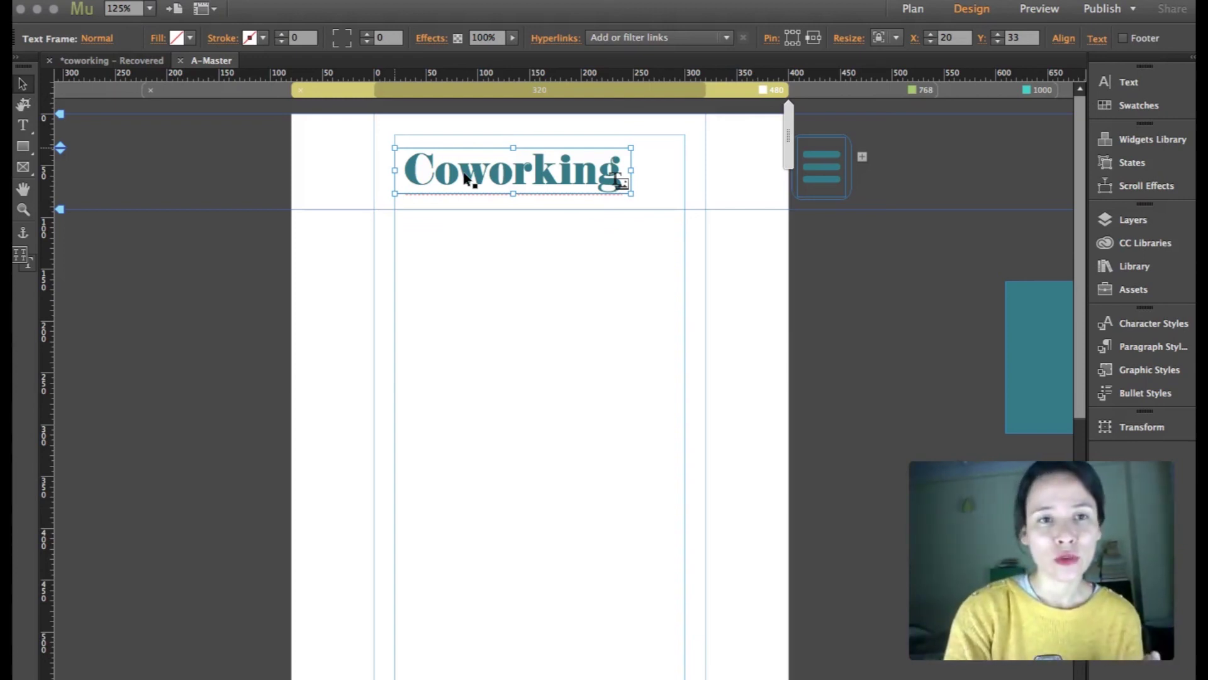
double_click(434, 178)
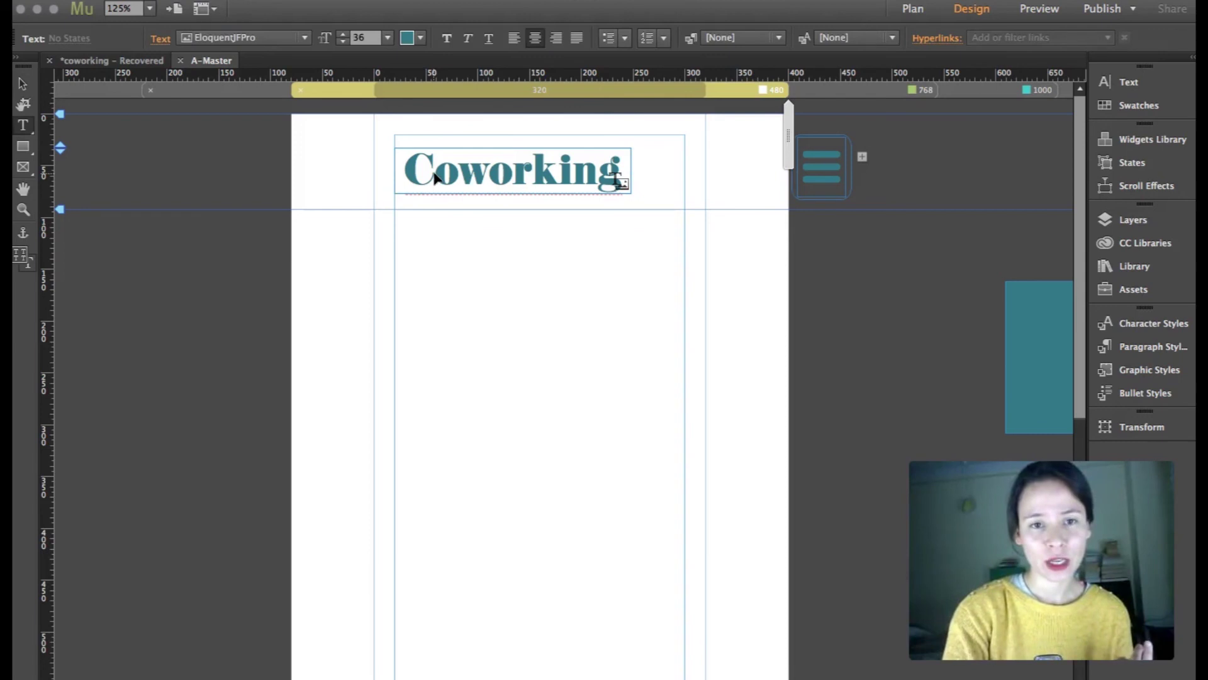
drag(435, 178, 394, 170)
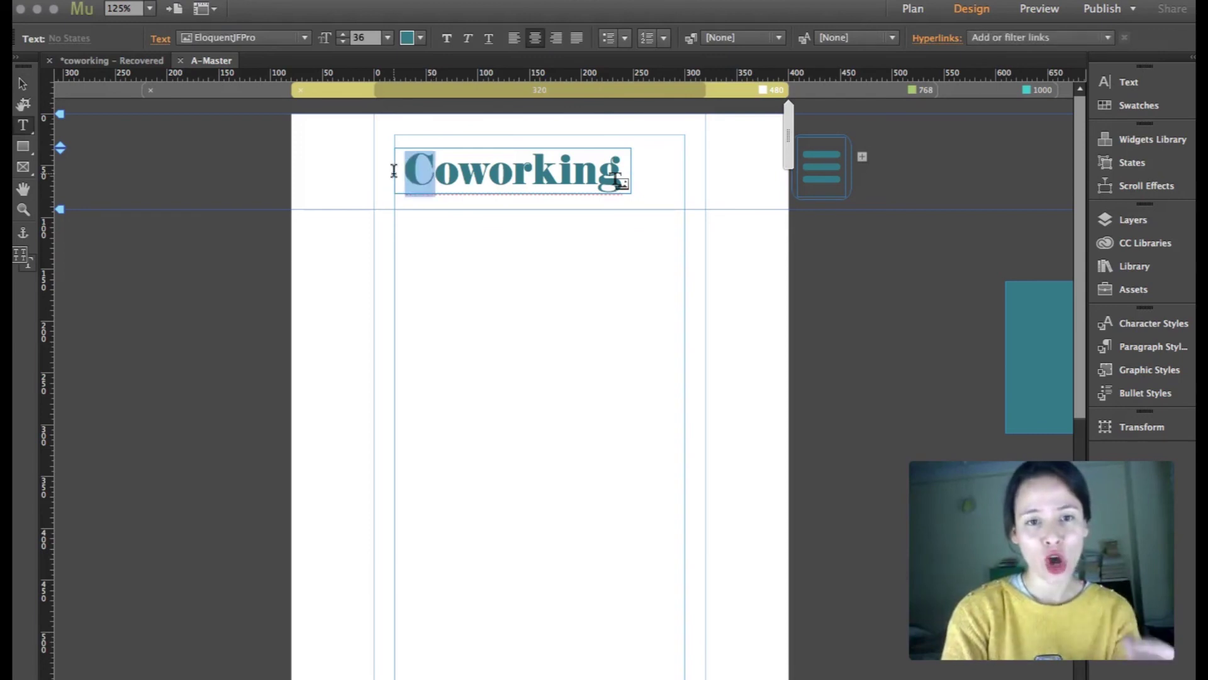
click(23, 83)
click(23, 124)
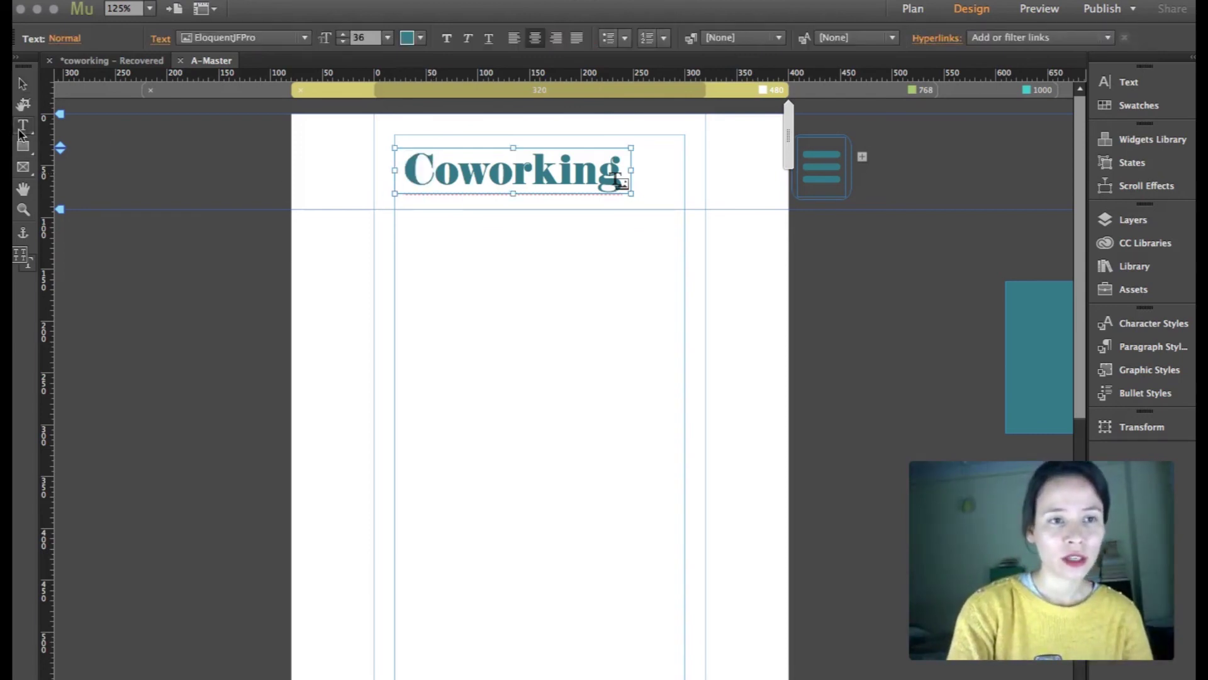
click(439, 264)
drag(514, 334, 512, 334)
text(C)
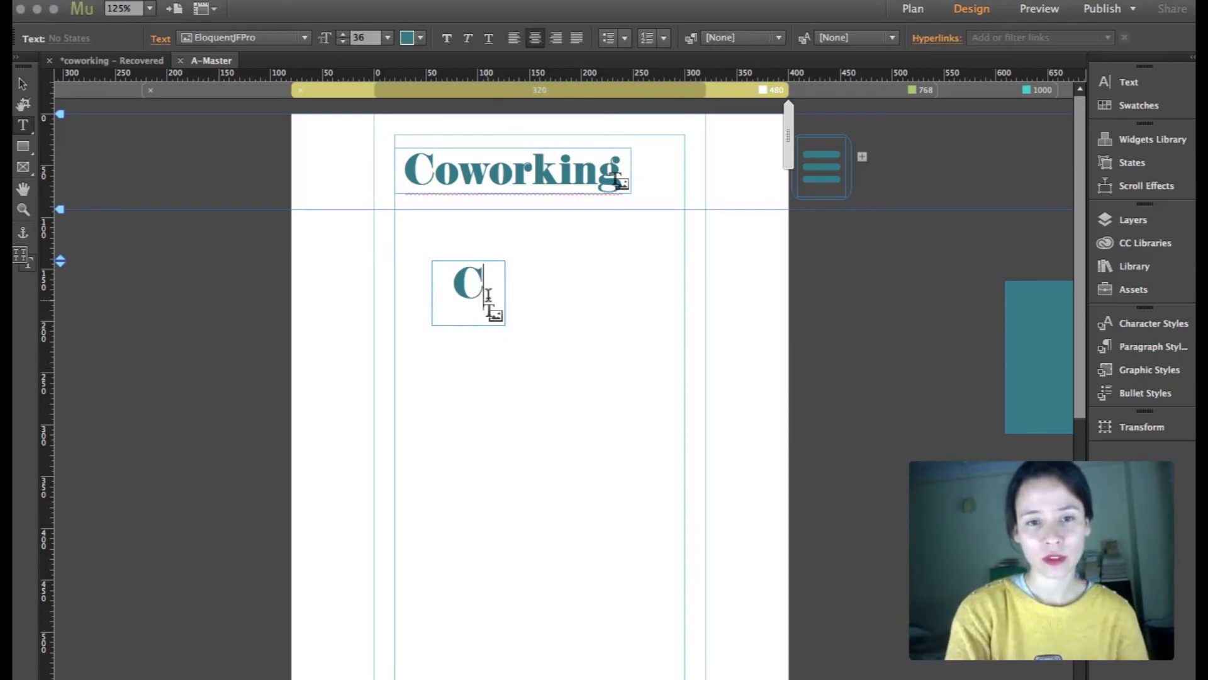
Hide the Coworking logo text frame in the 480 breakpoint.
click(23, 83)
click(489, 182)
right_click(490, 182)
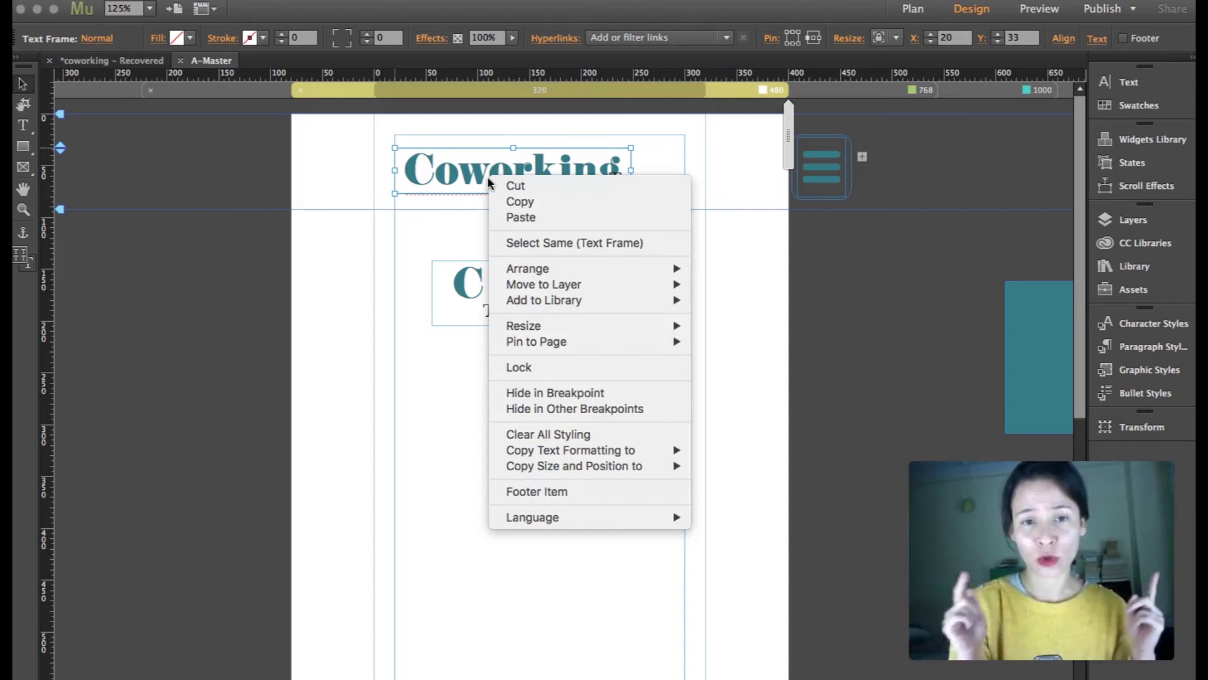
click(563, 392)
Shrink the C text frame to fit its letter and set the text size to 41.
click(491, 302)
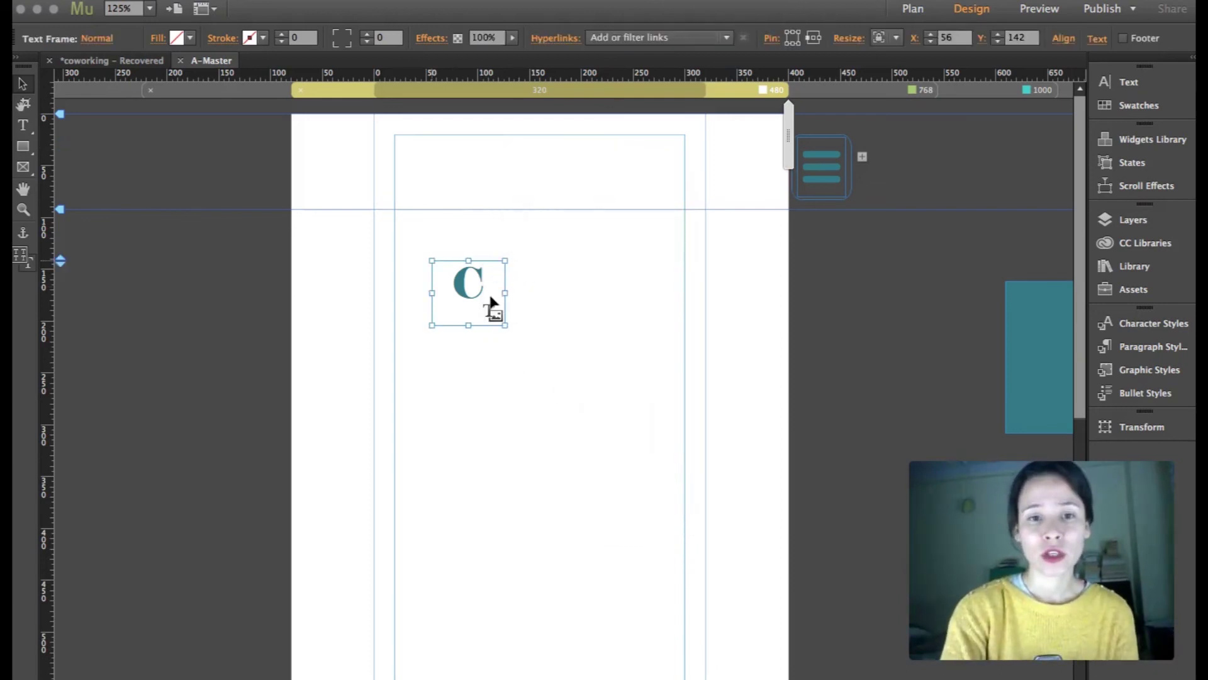
drag(467, 325, 457, 286)
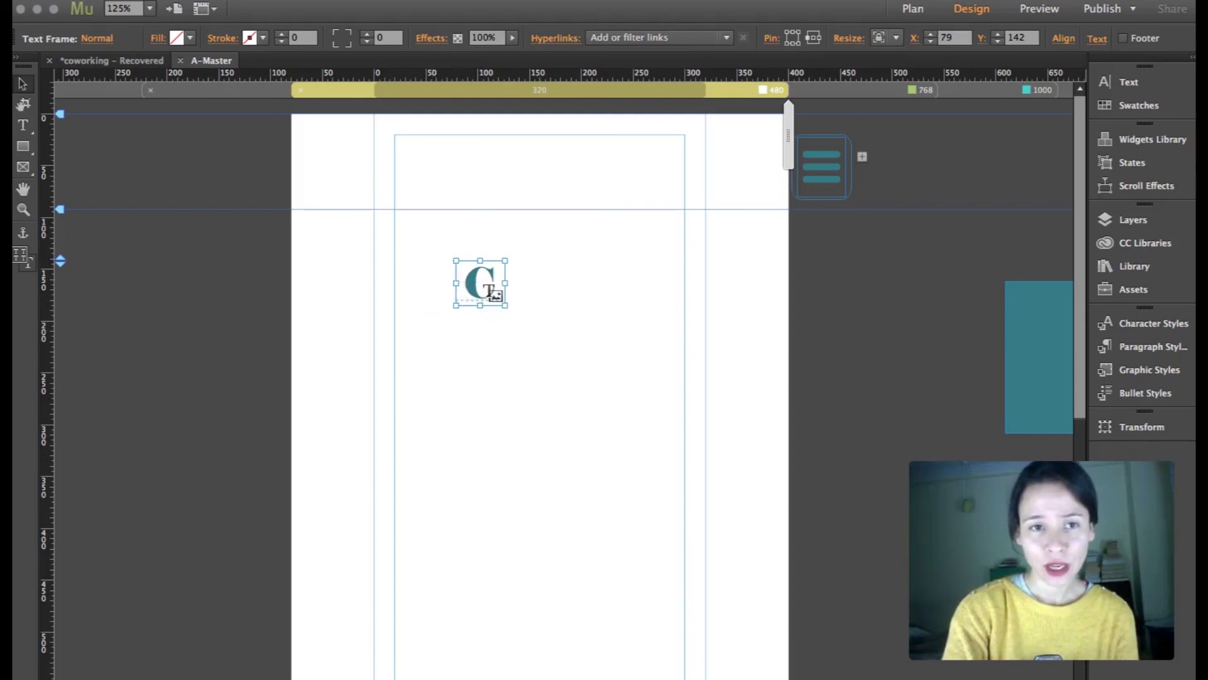
click(1130, 83)
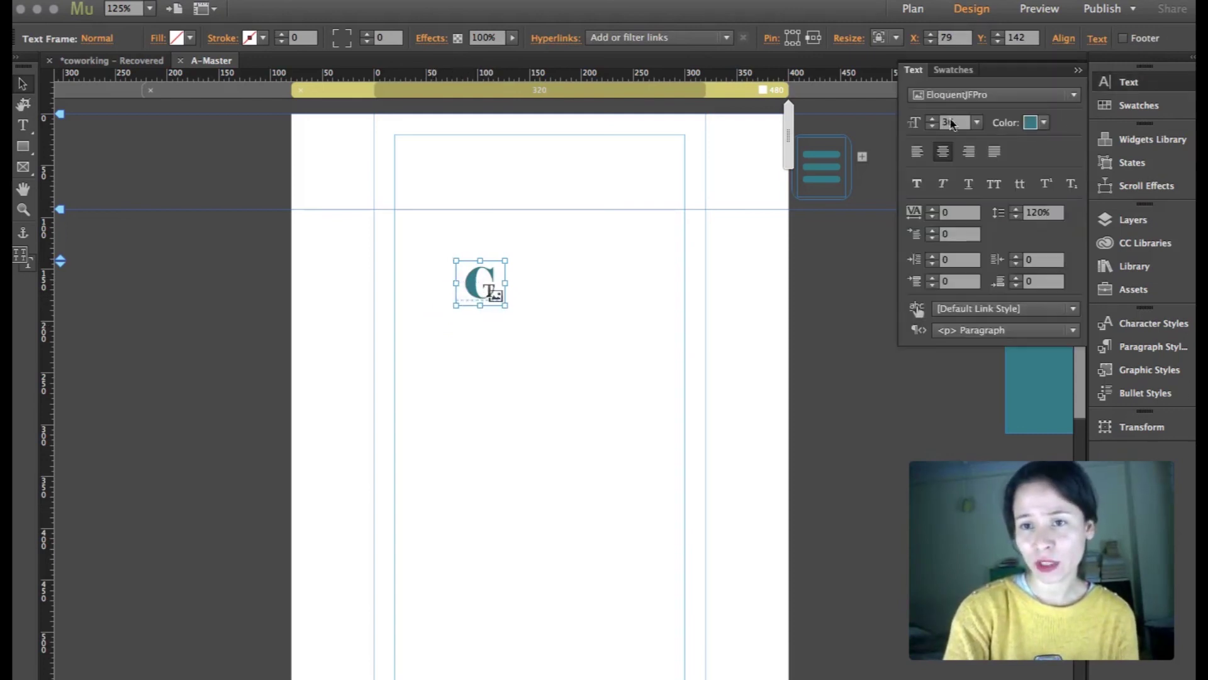
click(933, 119)
click(933, 118)
click(933, 118)
click(933, 119)
click(933, 118)
Place the C logo at X 20, Y 33 and the menu button at X 243, Y 23 in the header.
drag(473, 281, 413, 168)
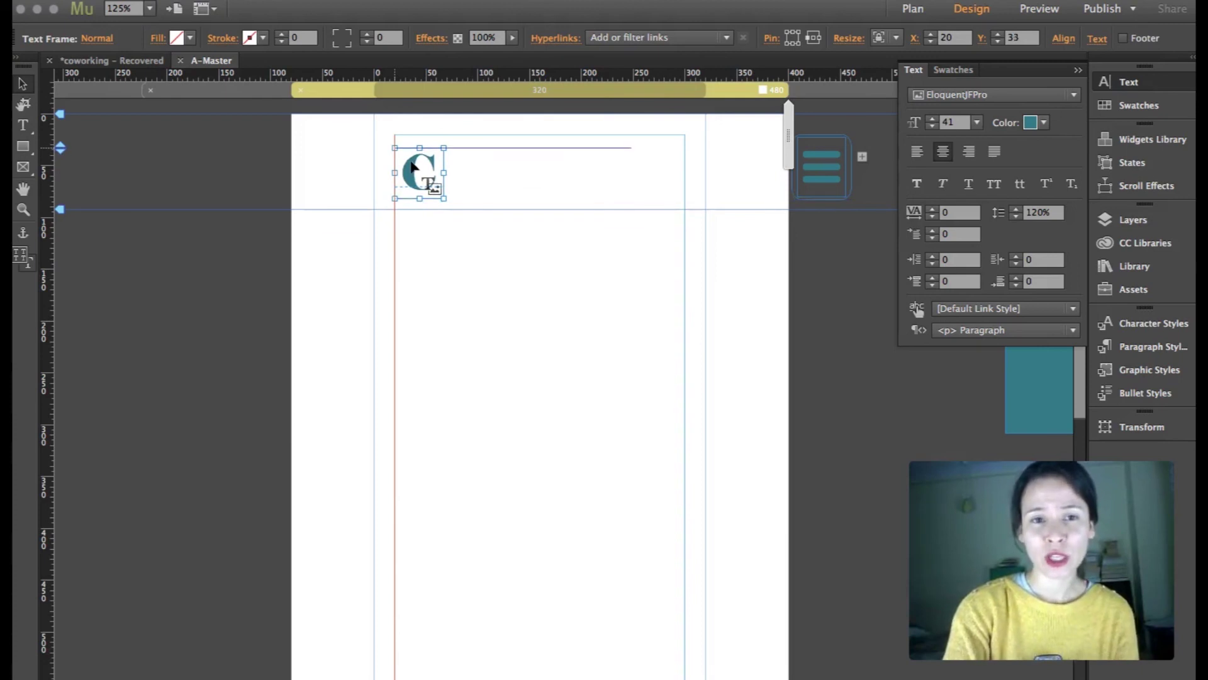
click(1077, 72)
click(834, 168)
drag(834, 168, 666, 176)
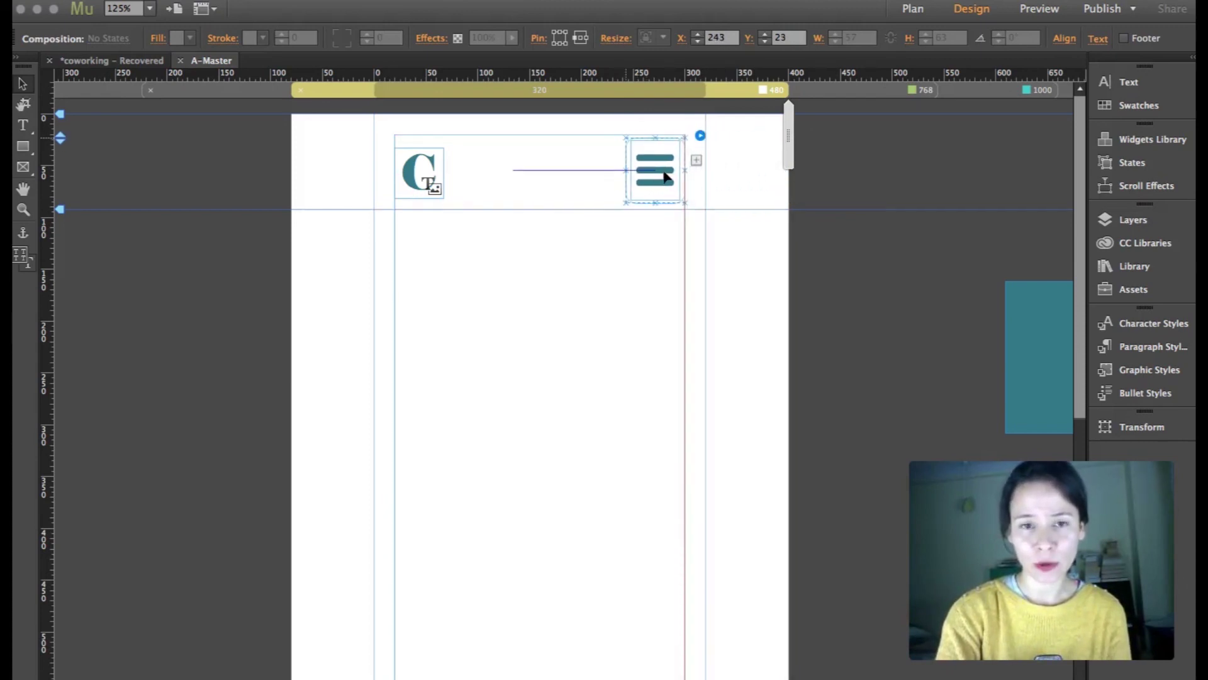
Hide the C logo text frame in all breakpoints other than 480.
click(410, 174)
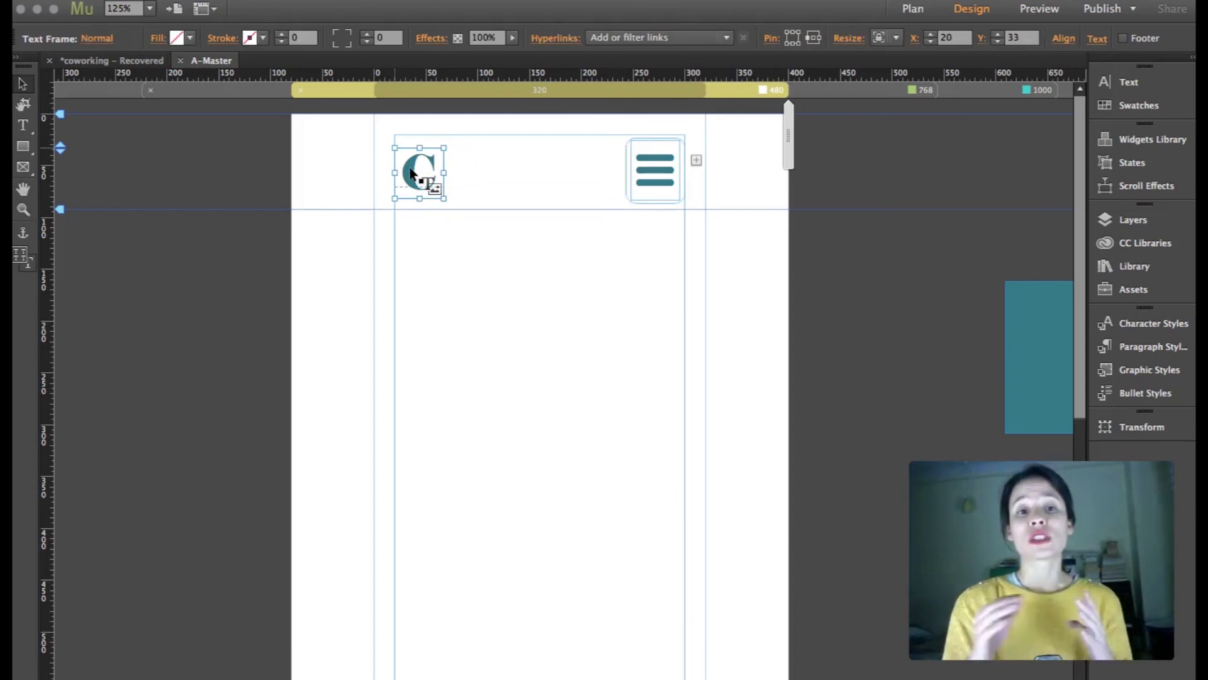
click(849, 92)
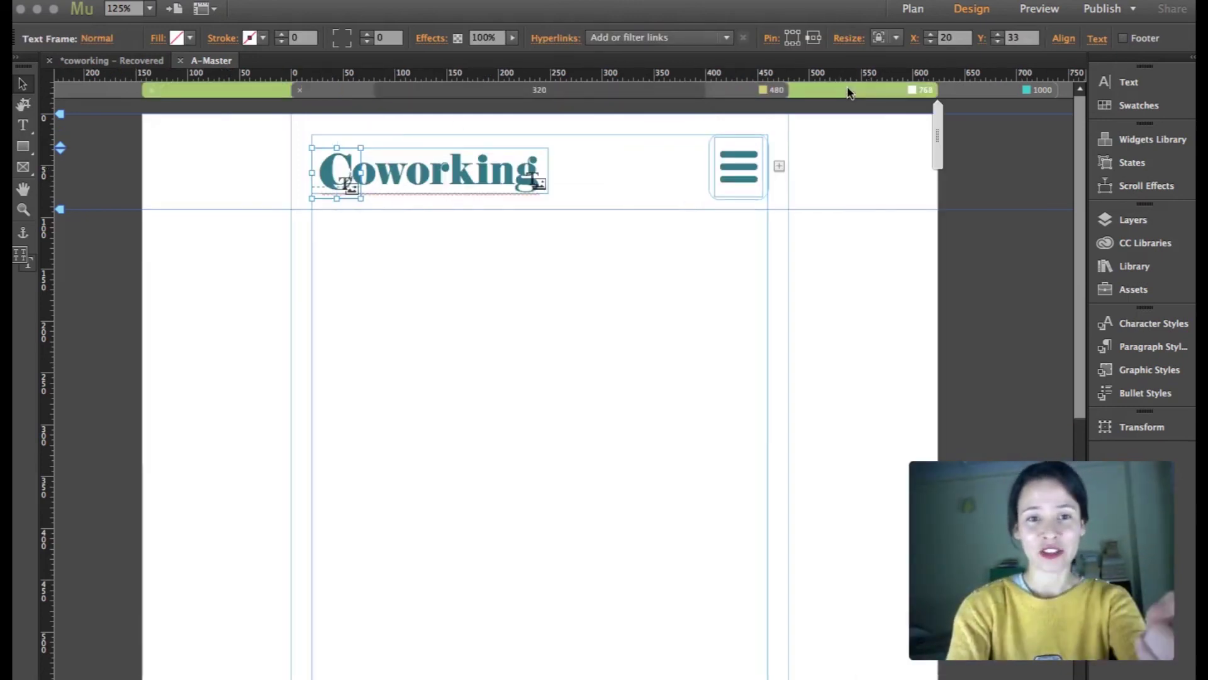
click(741, 93)
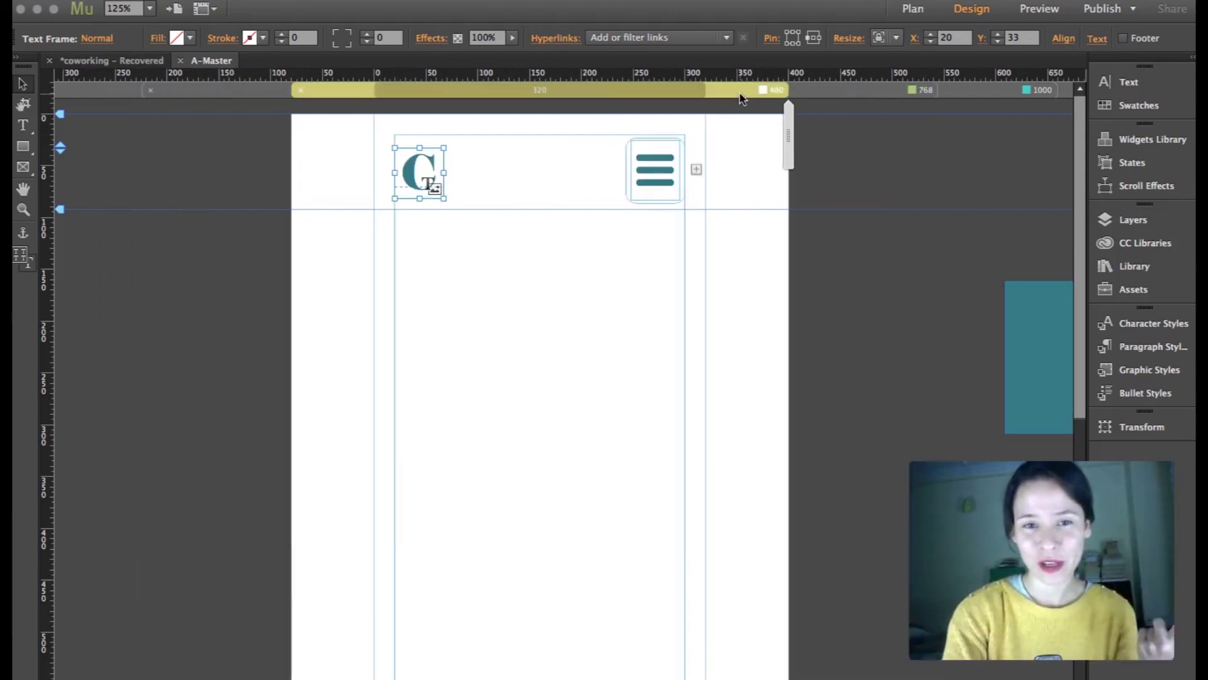
right_click(423, 165)
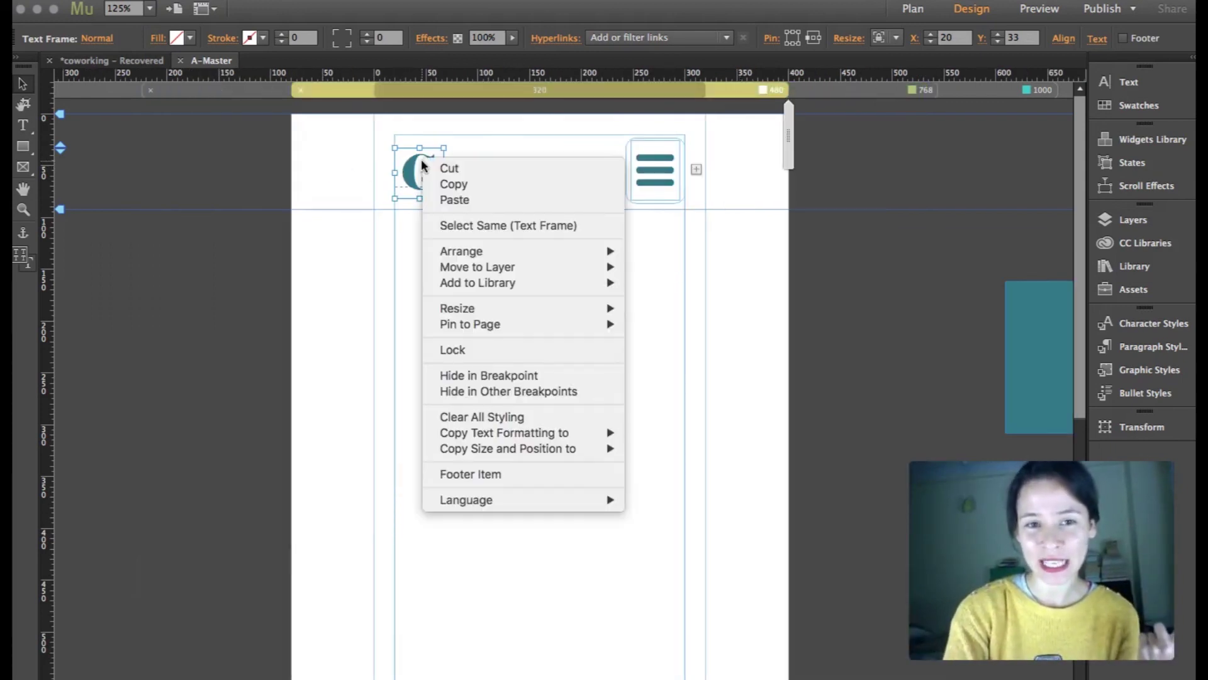
click(601, 391)
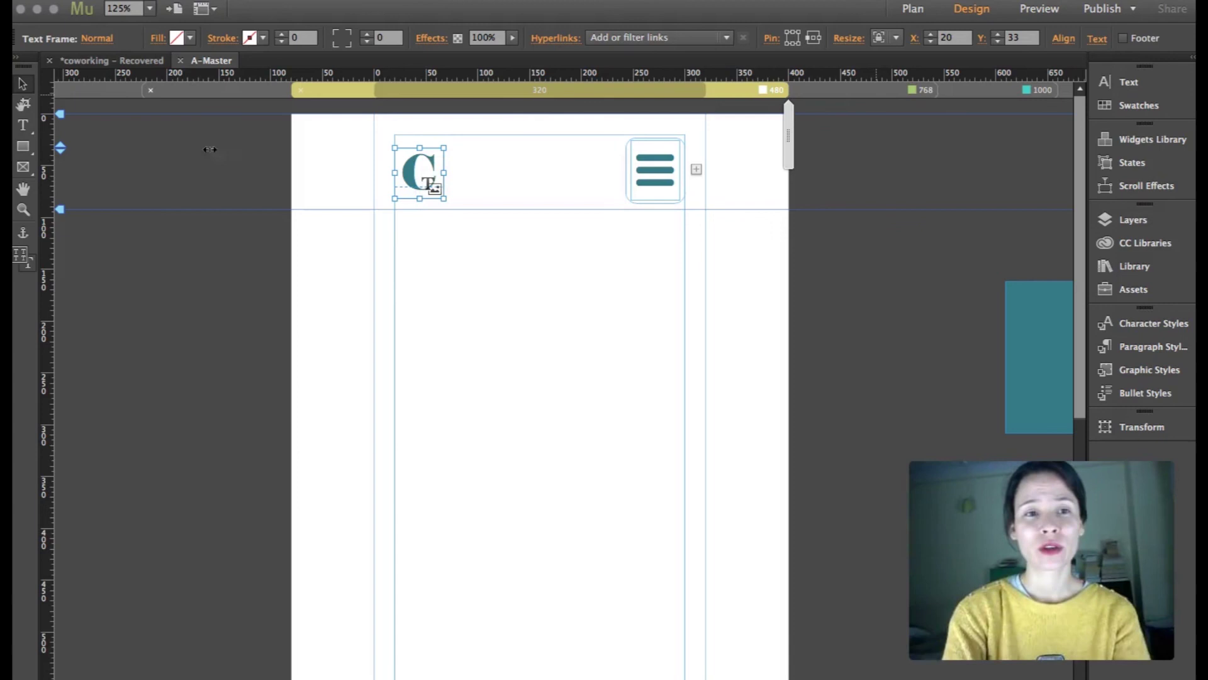
Review the A-Master header and footer across the 768, 1000, 1200 and 1400 breakpoints.
click(210, 90)
click(24, 210)
alt+click(563, 342)
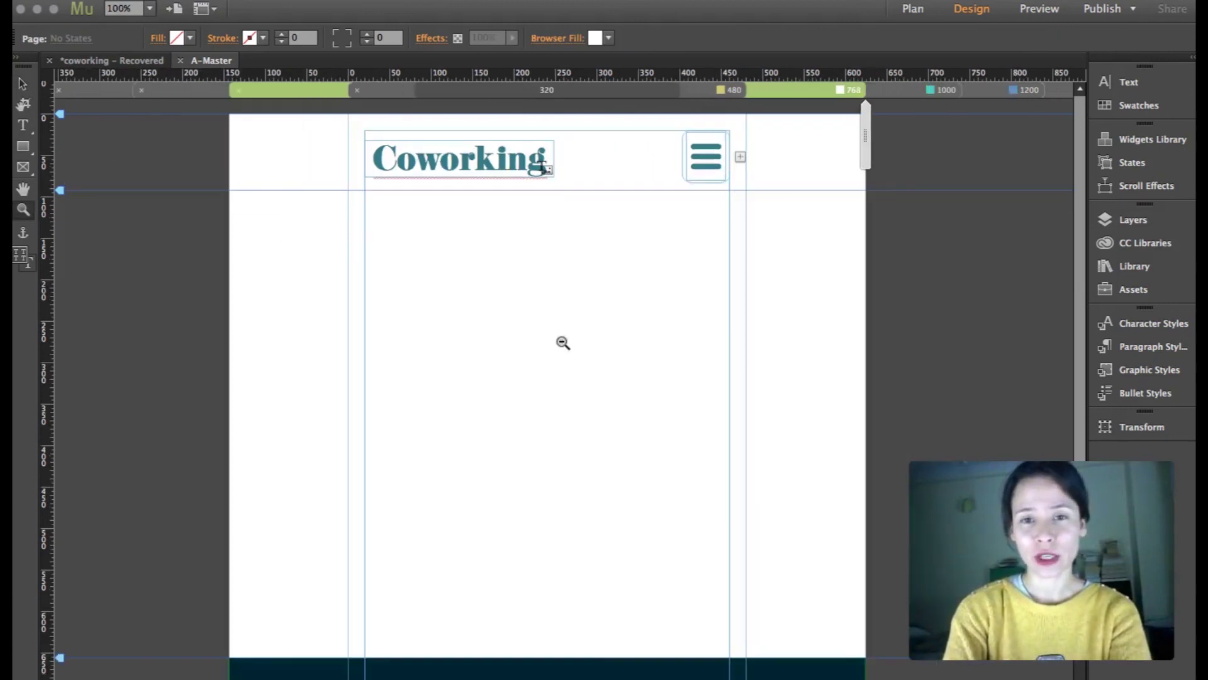
alt+click(562, 343)
alt+click(563, 343)
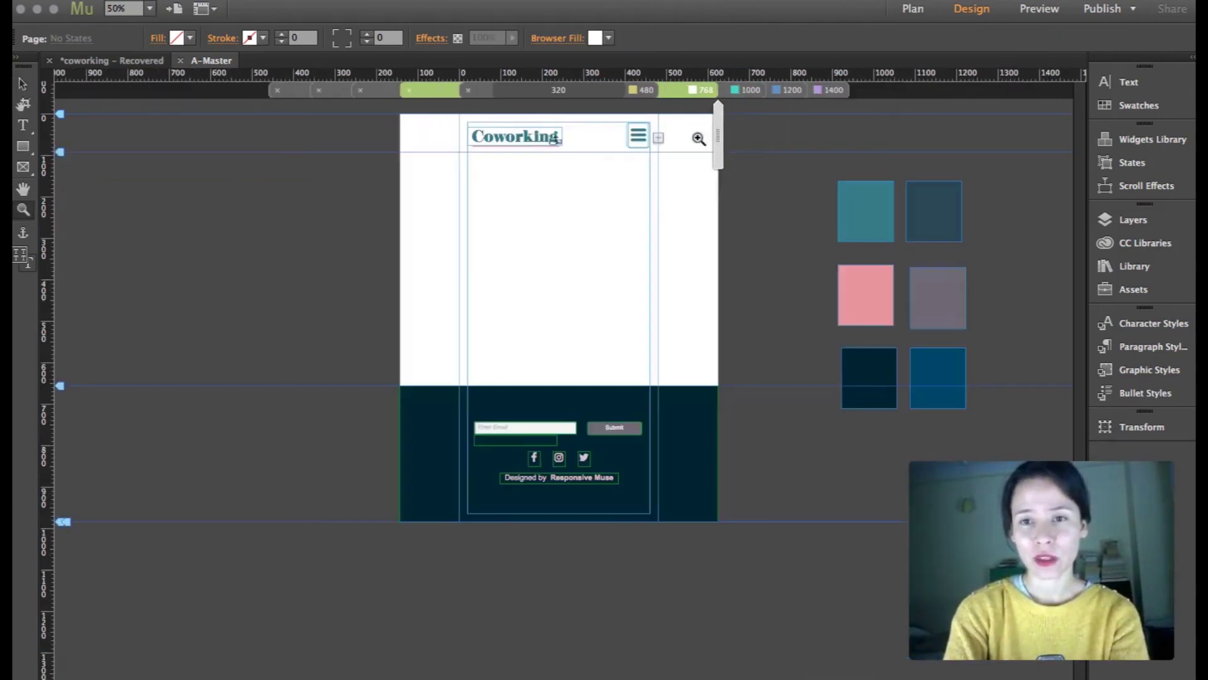
click(749, 90)
click(792, 90)
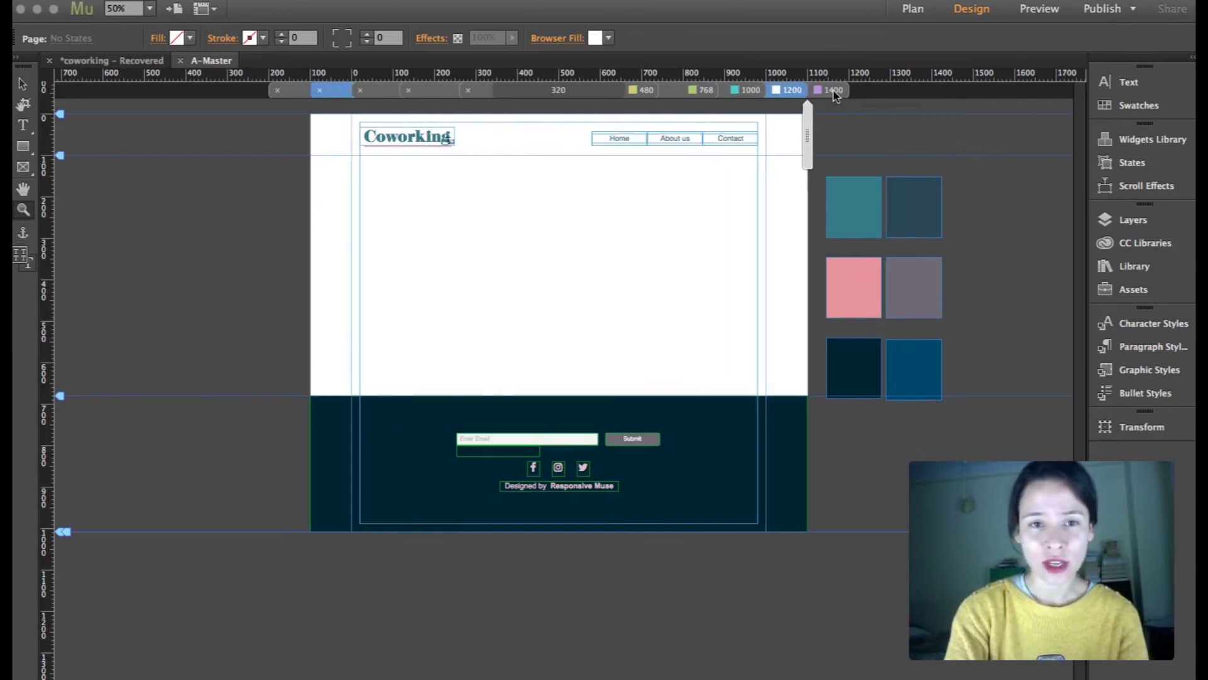
click(832, 90)
In the 480 breakpoint, resize the footer's "Designed by Responsive Muse" text frame to 280 px wide, starting at X 20.
click(634, 90)
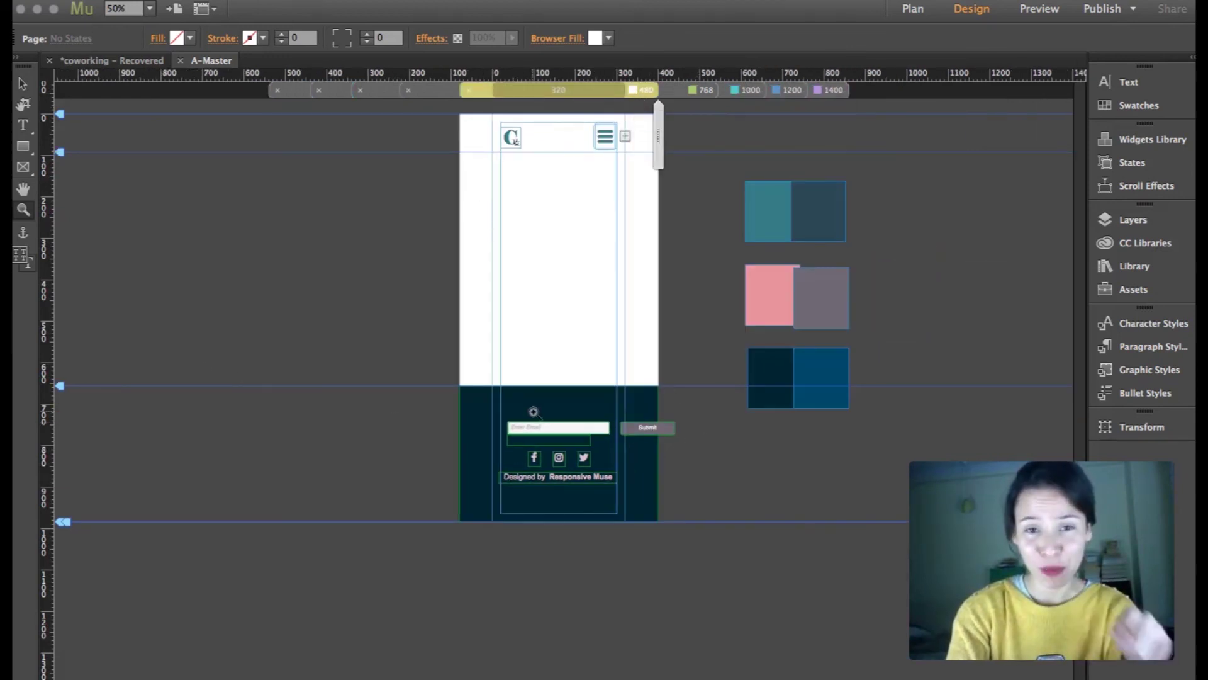
click(546, 453)
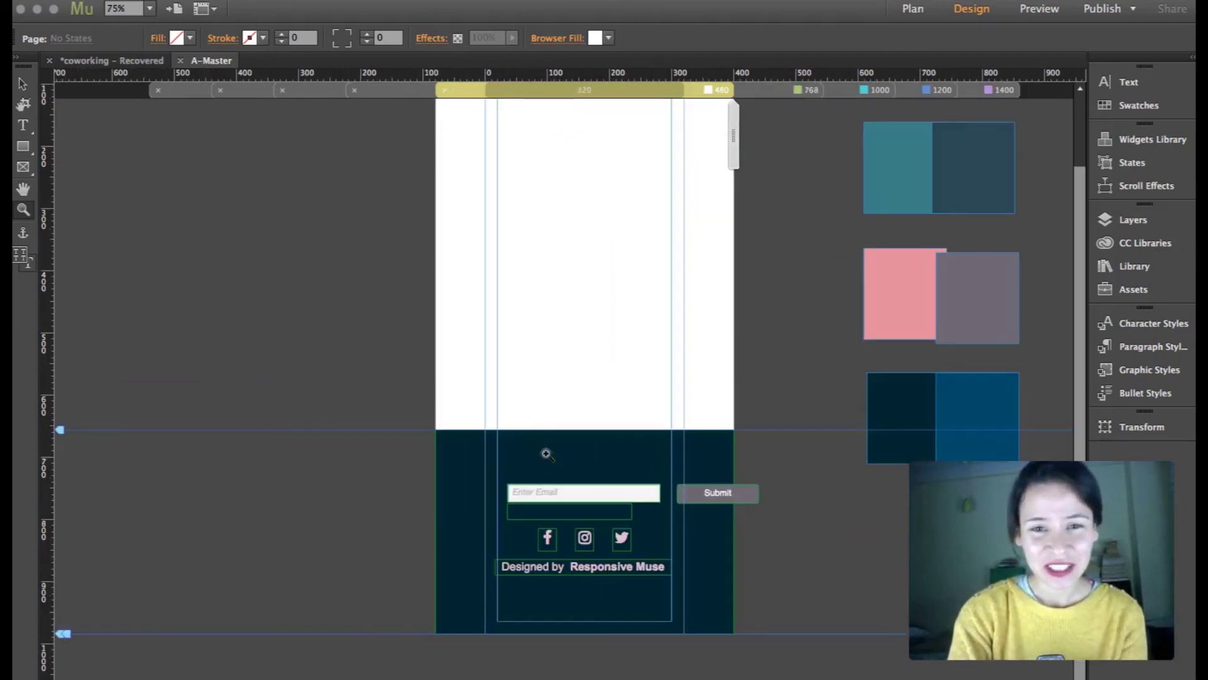
click(539, 356)
scroll(541, 358, right, 3)
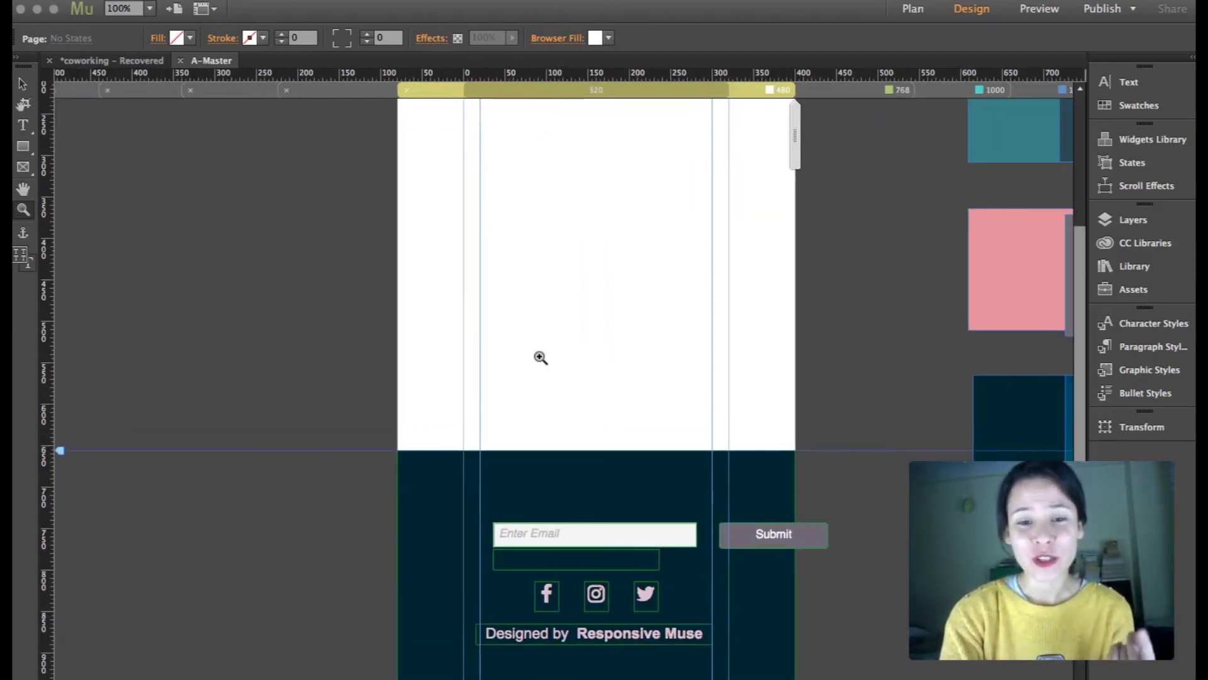
click(22, 83)
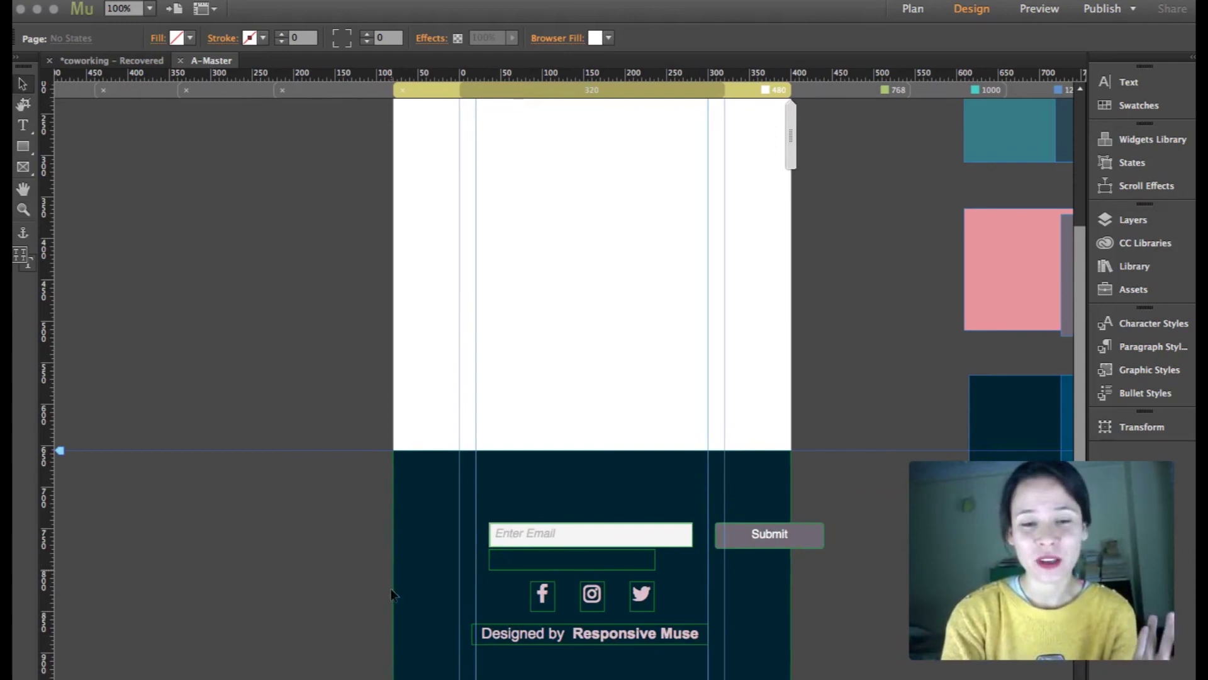
click(541, 632)
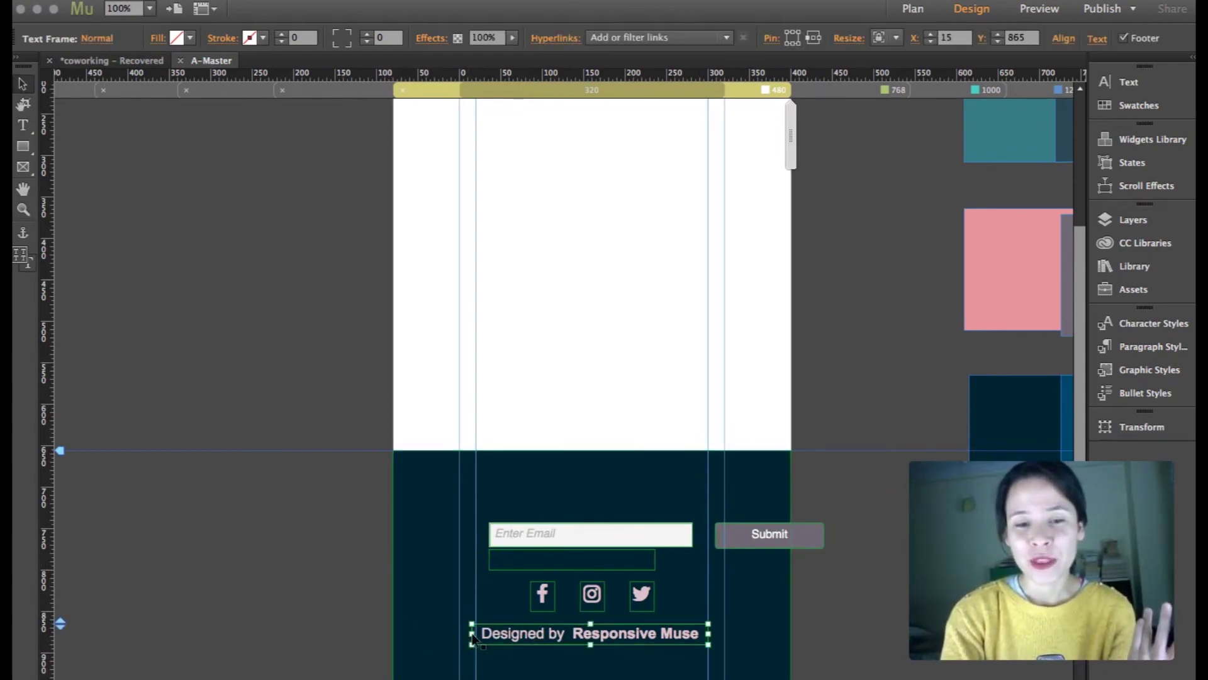
drag(473, 634, 476, 634)
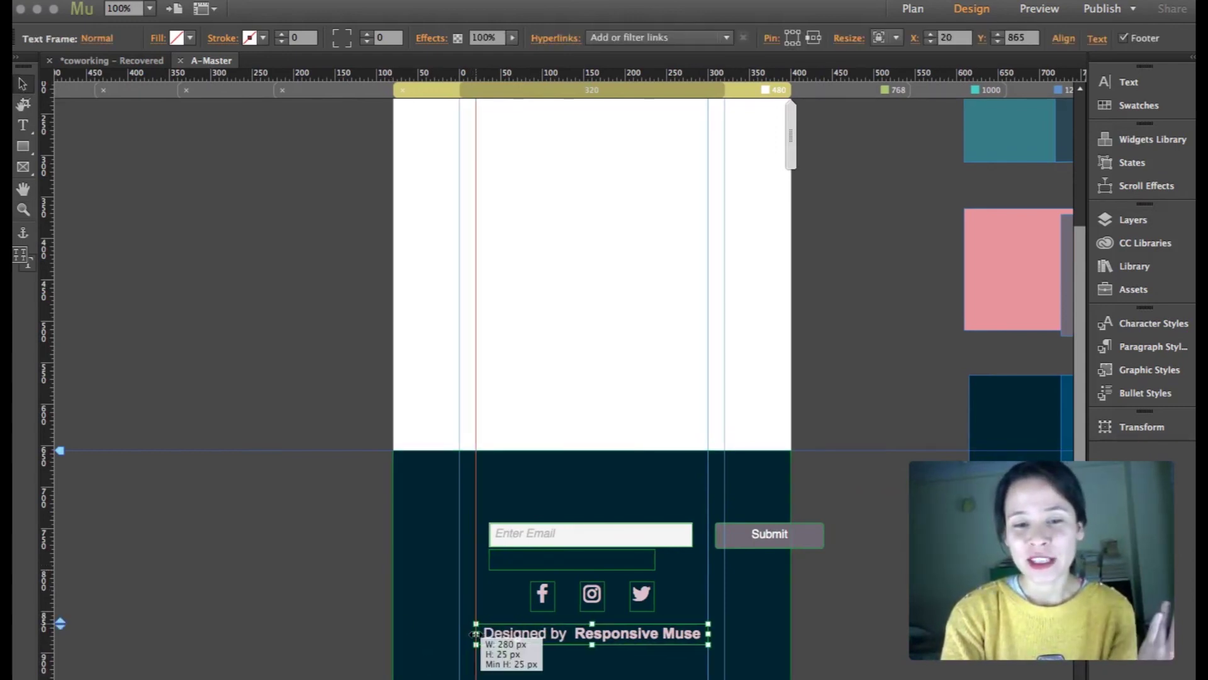
Move the footer's email form up to Y 707 and lower its submit success message to Y 776.
click(653, 538)
drag(649, 538, 651, 509)
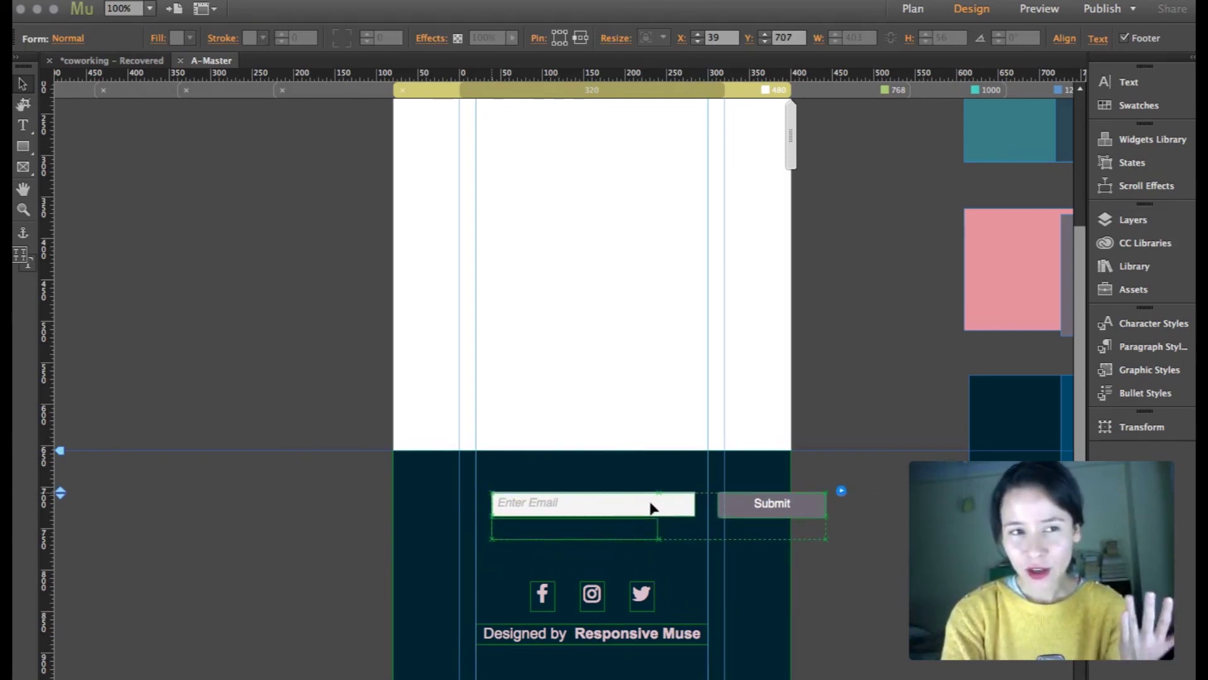
click(627, 538)
drag(628, 538, 628, 572)
Place the Submit button centred beneath the email field, above the form's success message.
click(773, 504)
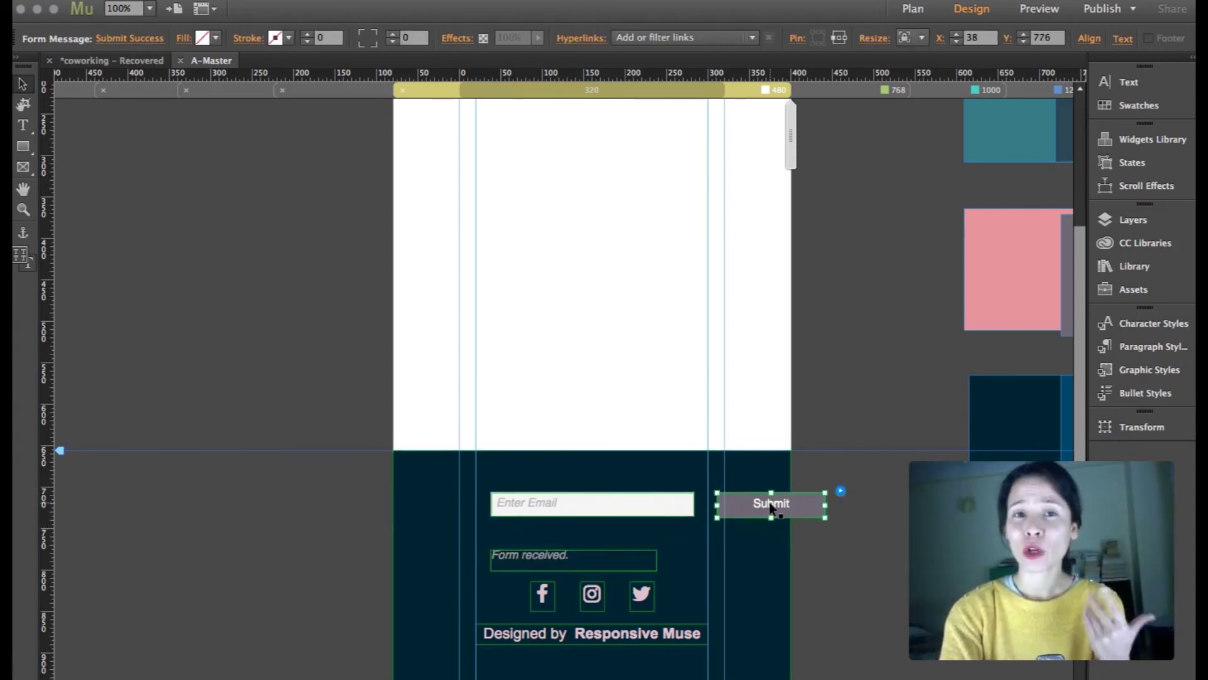
drag(768, 511, 623, 537)
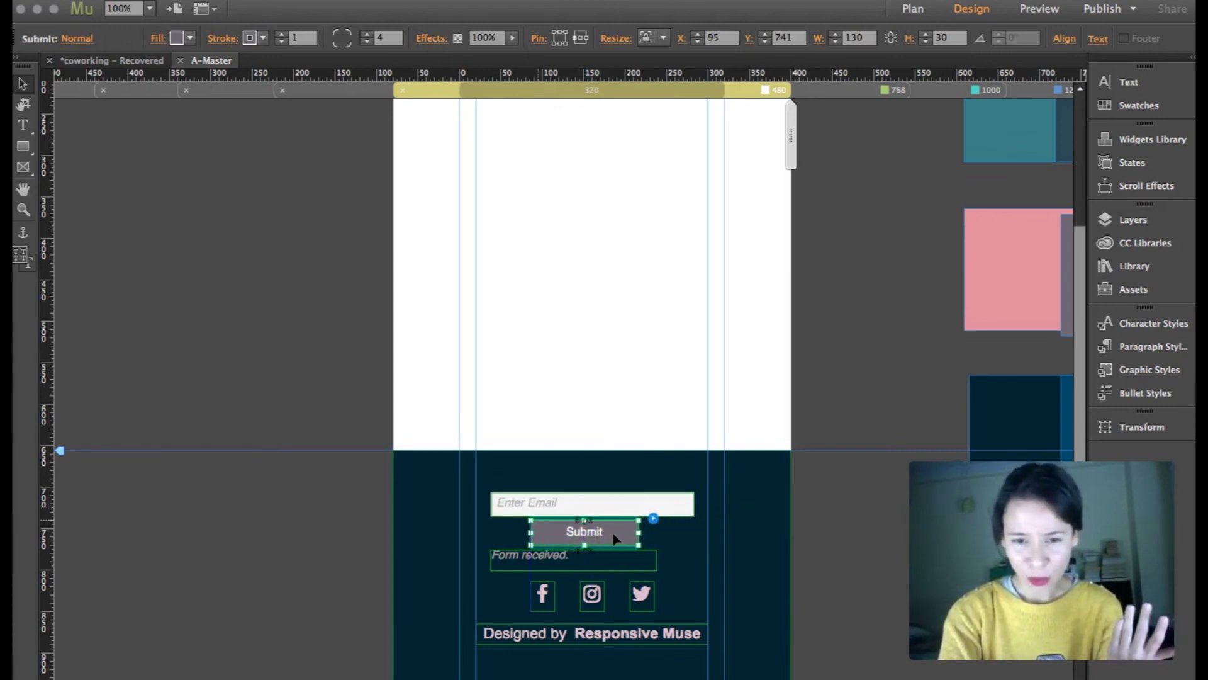
click(596, 561)
drag(585, 568, 588, 568)
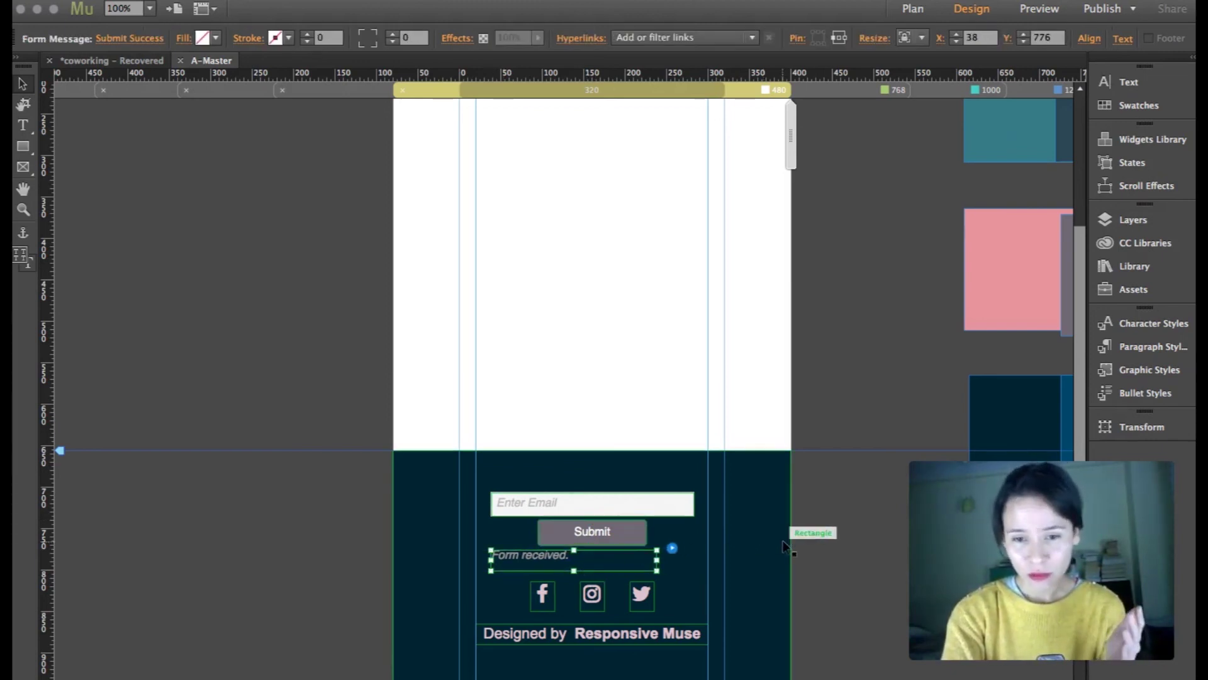
click(840, 555)
click(841, 557)
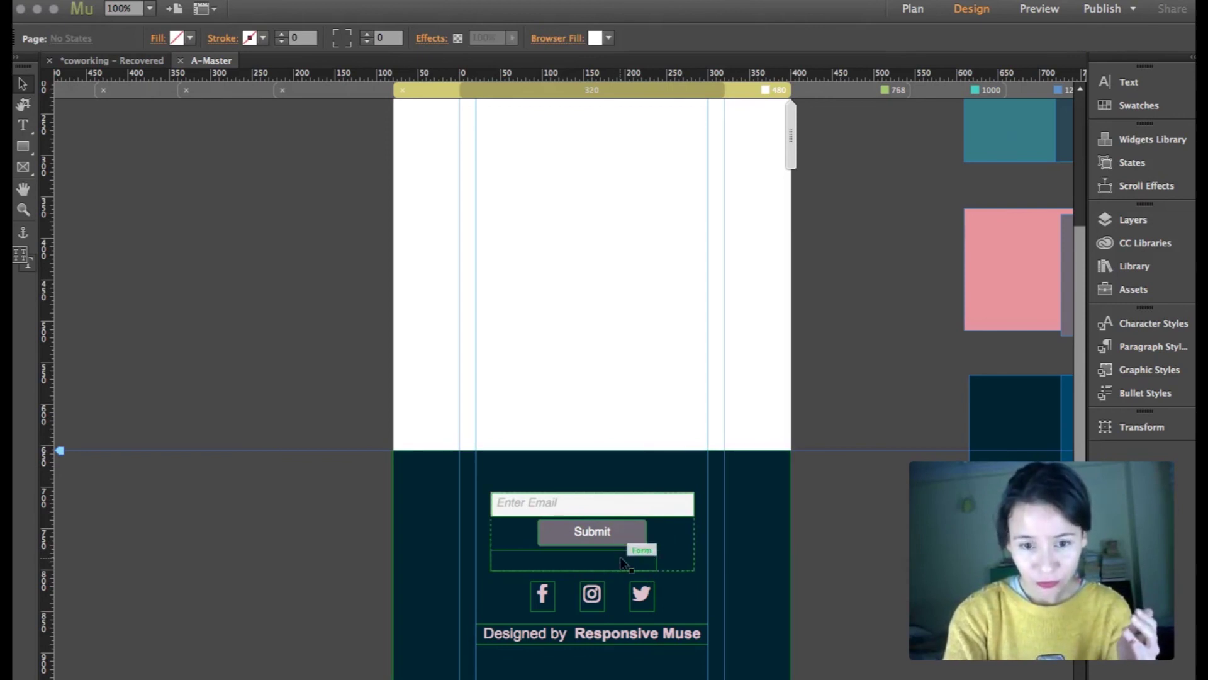
Delete the six colour sample rectangles beside the page in the 1400 breakpoint.
click(856, 92)
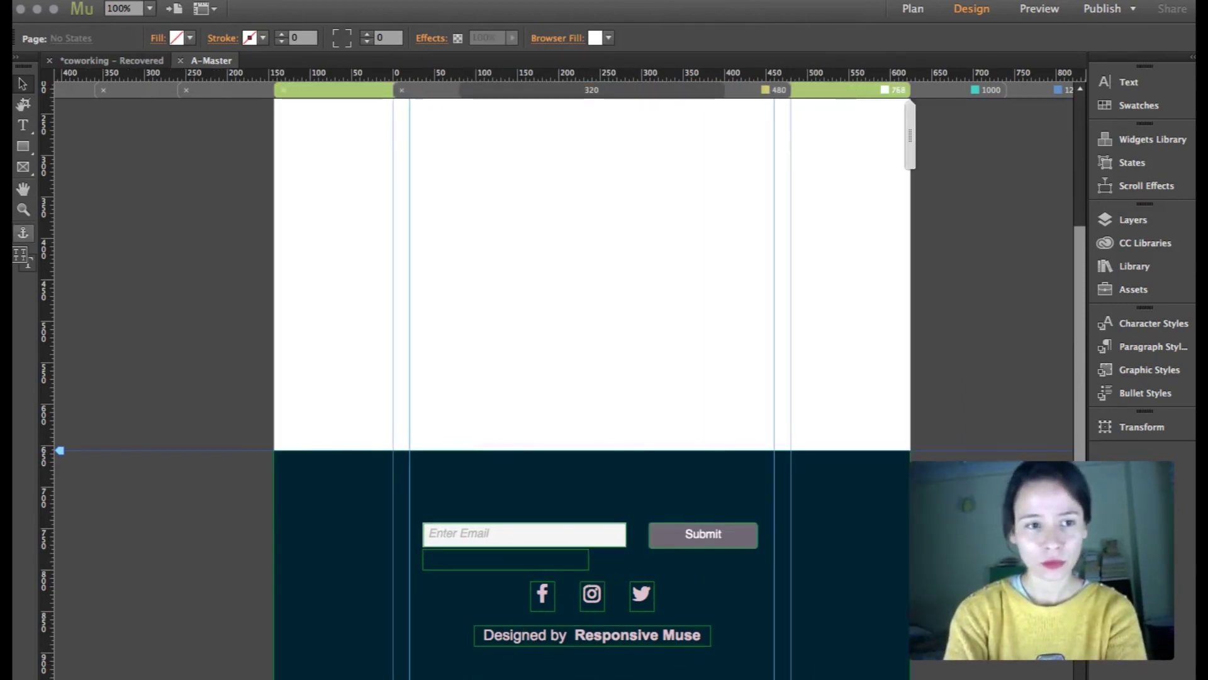
click(23, 210)
alt+click(430, 283)
alt+click(430, 283)
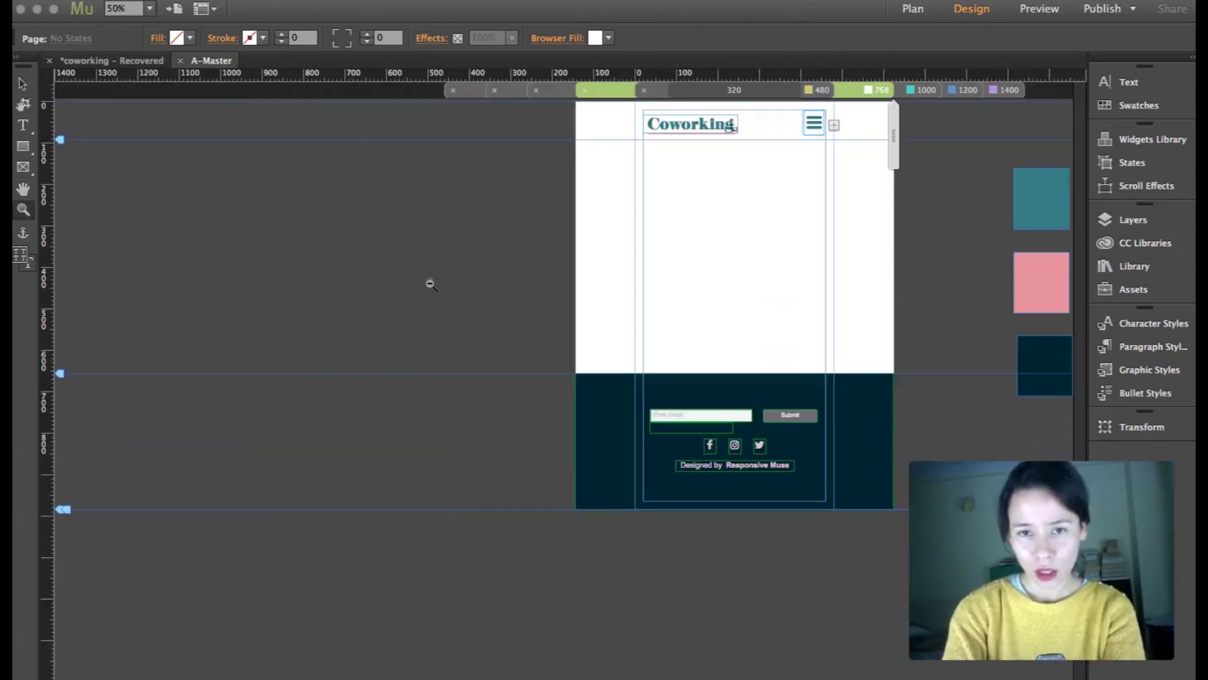
alt+click(430, 282)
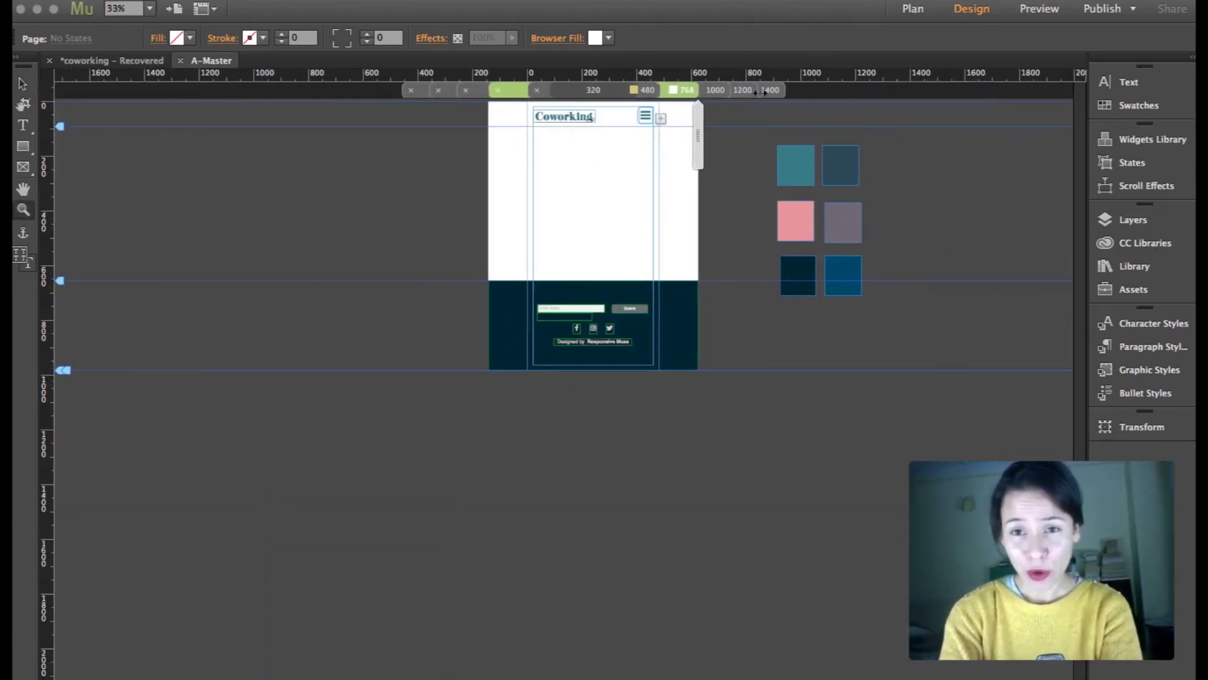
click(778, 92)
key(v)
drag(821, 133, 874, 273)
key(Delete)
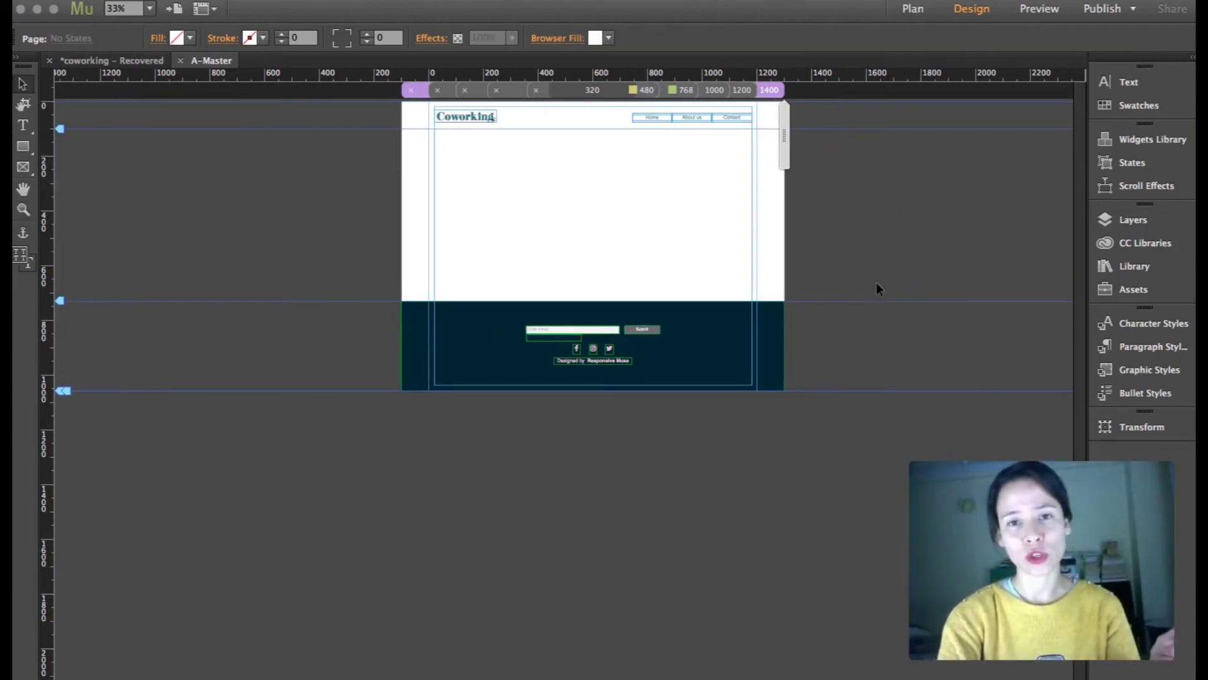
Preview the A-Master page in the browser and check its header and footer at a slightly narrower window width.
key(super+alt+e)
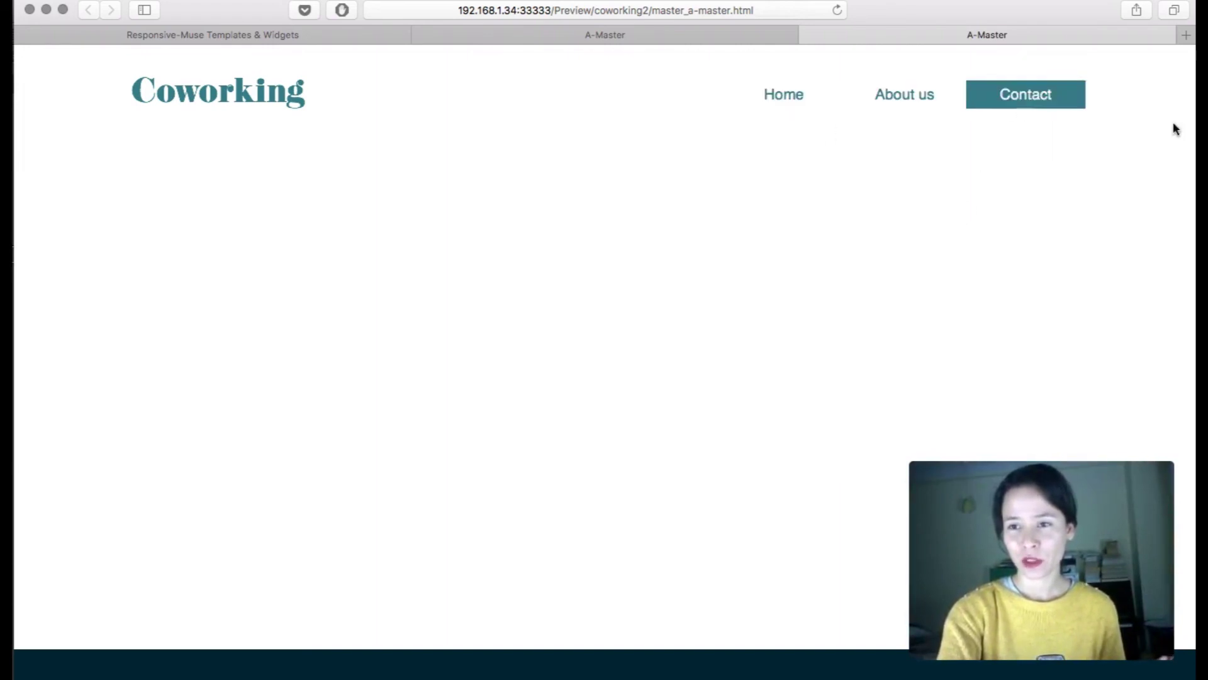
drag(1196, 126, 1090, 122)
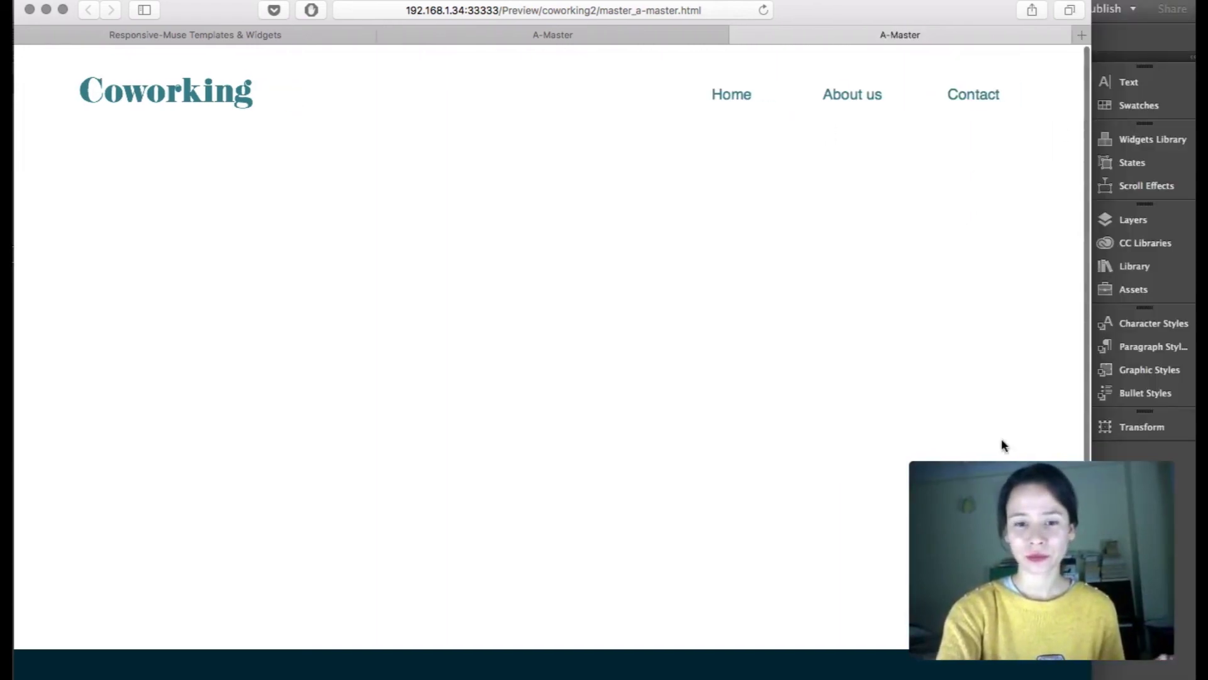
scroll(1002, 440, down, 5)
click(717, 542)
scroll(803, 464, up, 5)
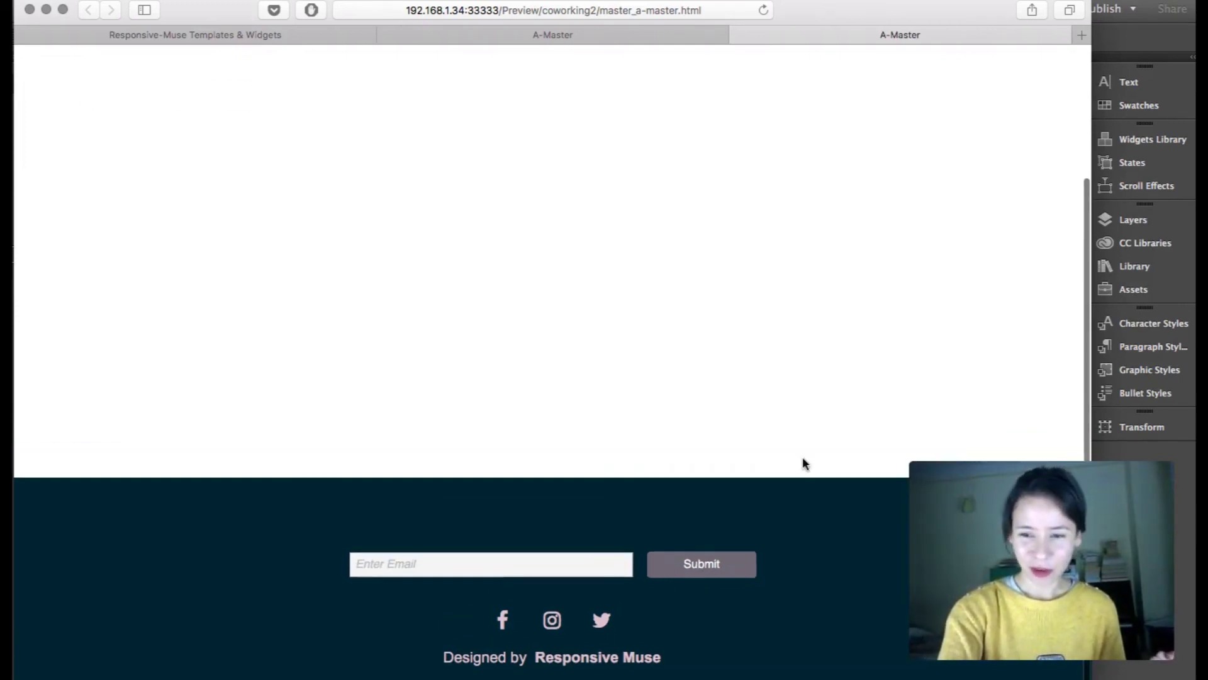
Narrow the preview to tablet width and test opening, scrolling behind and closing the lightbox menu.
drag(1091, 278, 799, 262)
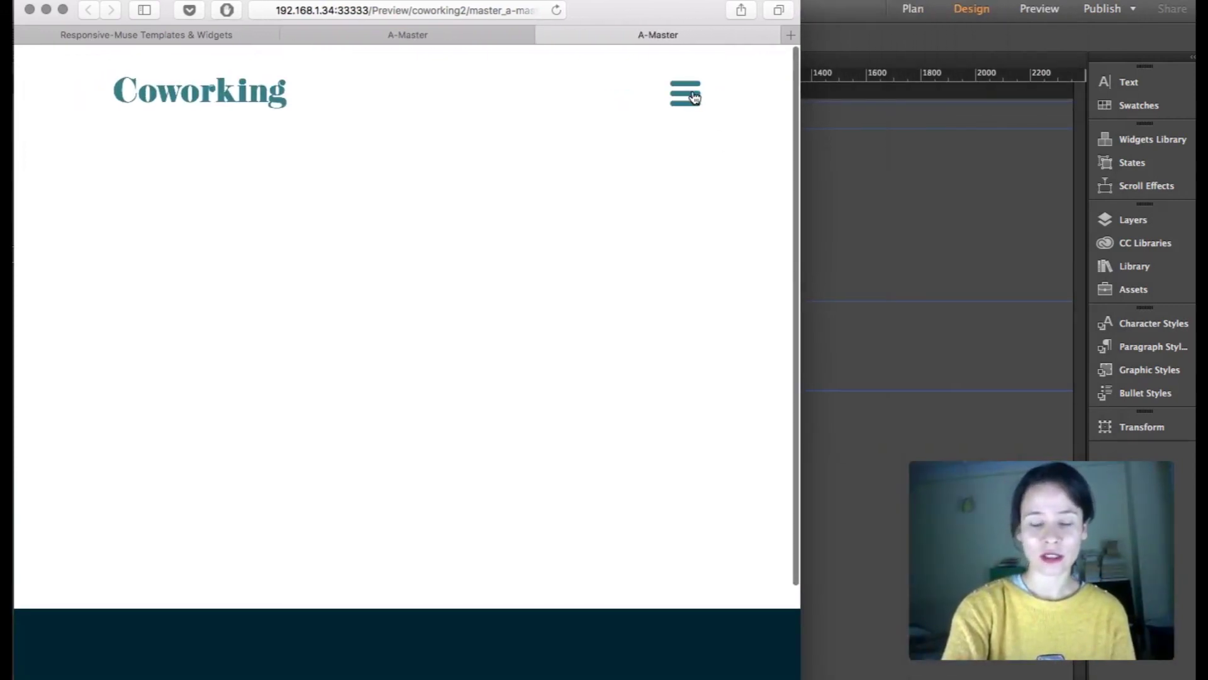
click(694, 96)
scroll(560, 281, down, 3)
scroll(492, 434, up, 5)
scroll(493, 434, down, 3)
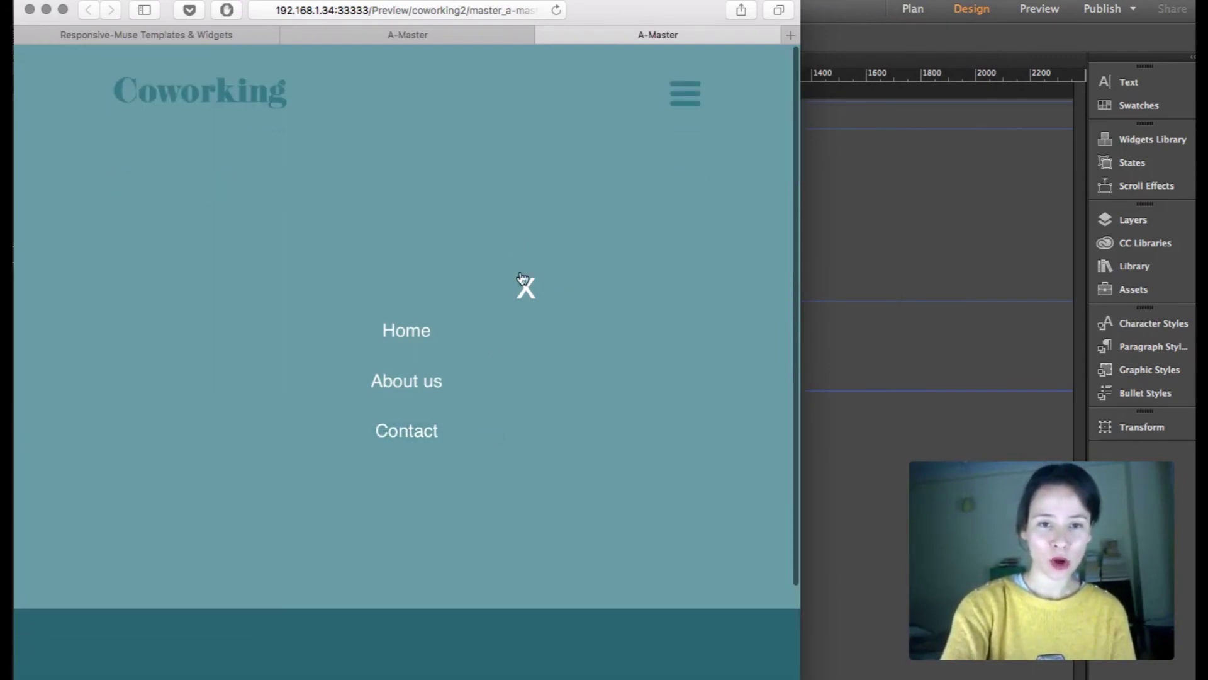
scroll(654, 479, down, 5)
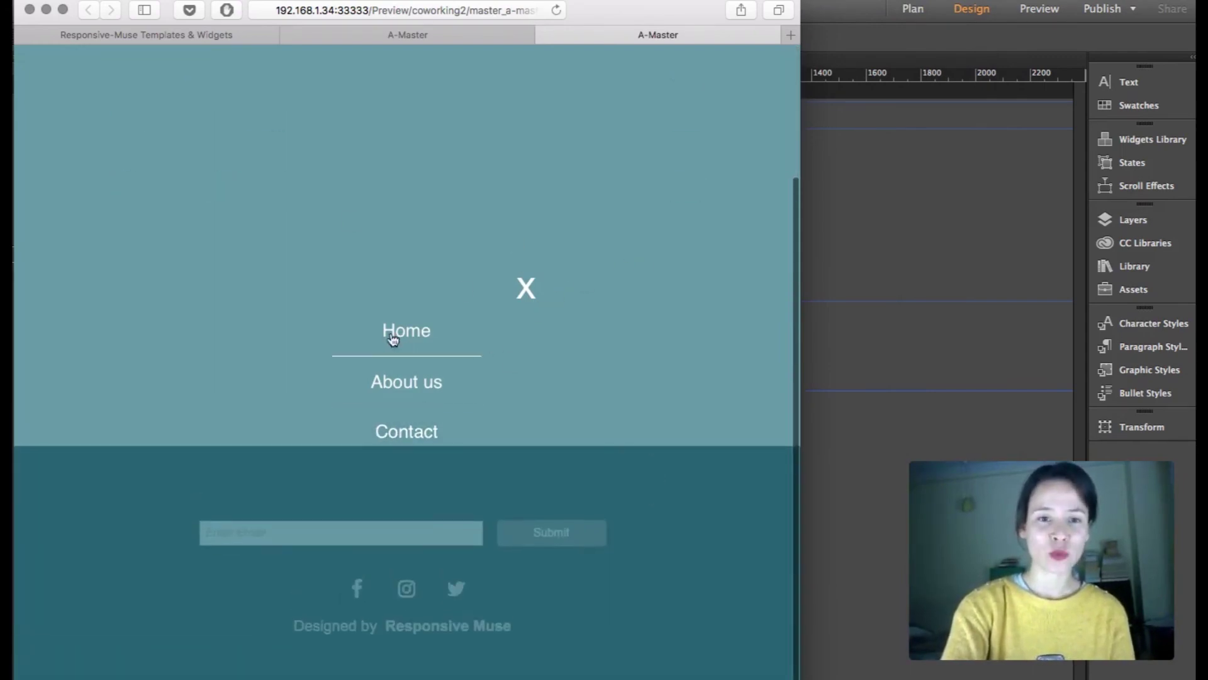
click(526, 288)
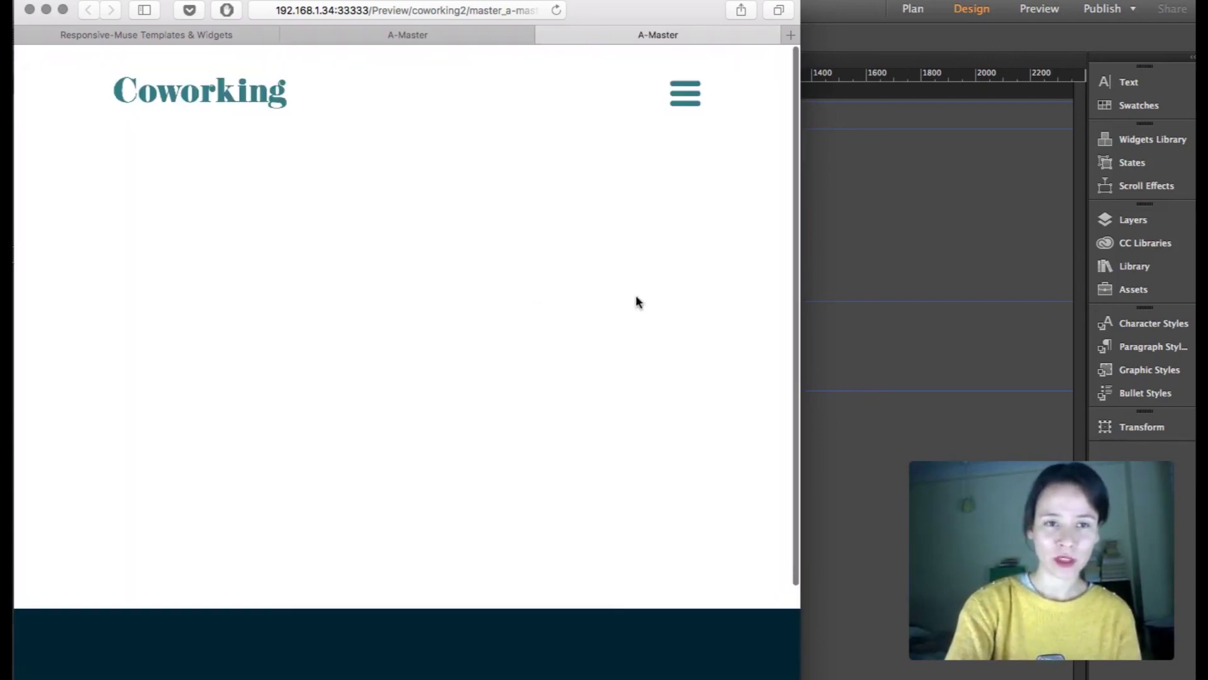
Check the header and menu button at phone width, widen the preview again and switch back to Adobe Muse.
drag(793, 175, 400, 159)
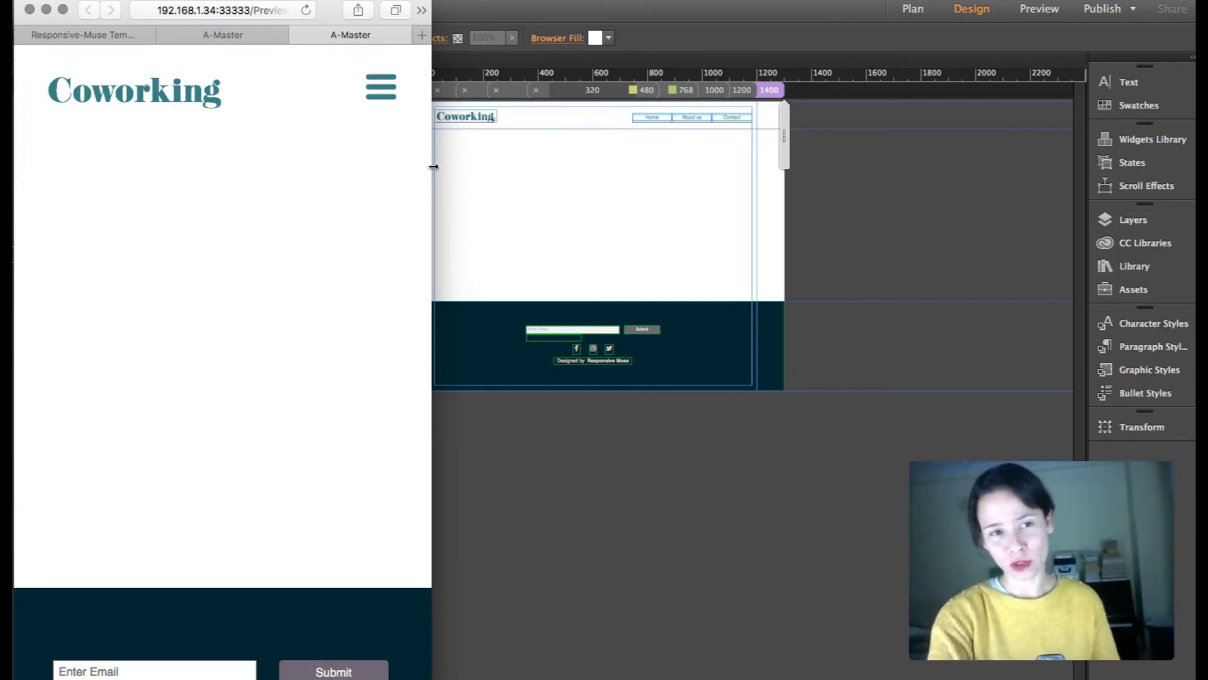
mouse_move(434, 162)
mouse_down()
mouse_move(474, 168)
mouse_move(433, 151)
mouse_up()
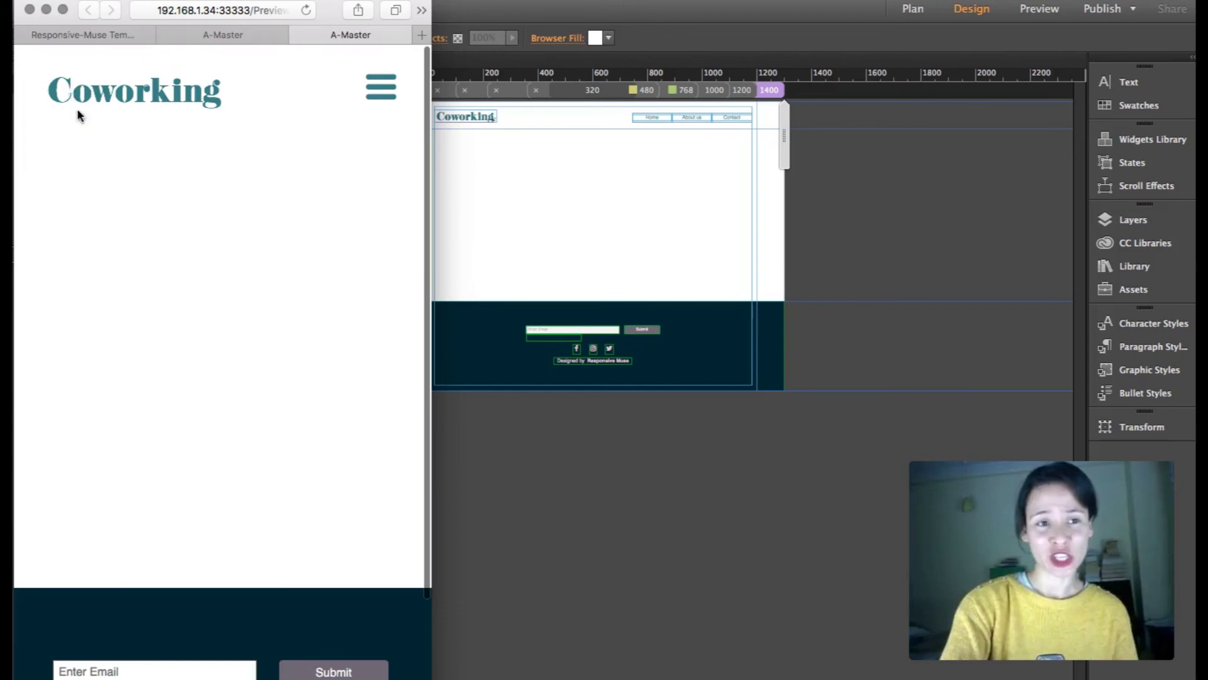
click(380, 94)
click(380, 95)
drag(434, 132, 1195, 152)
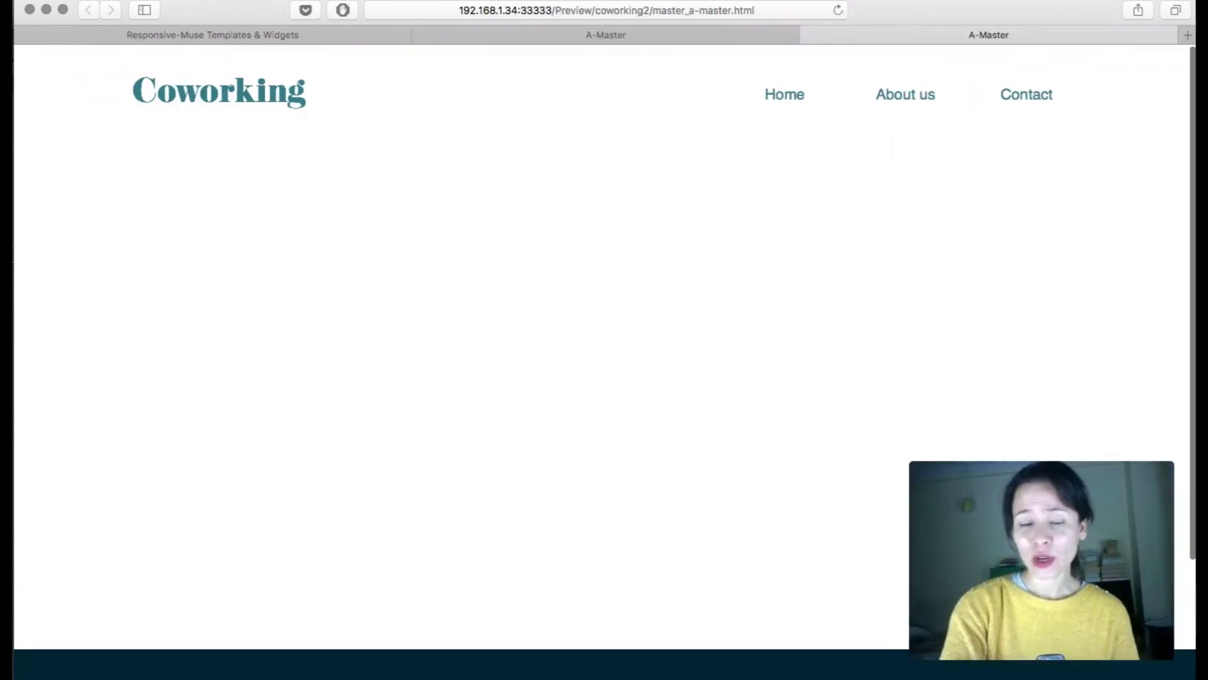
click(912, 669)
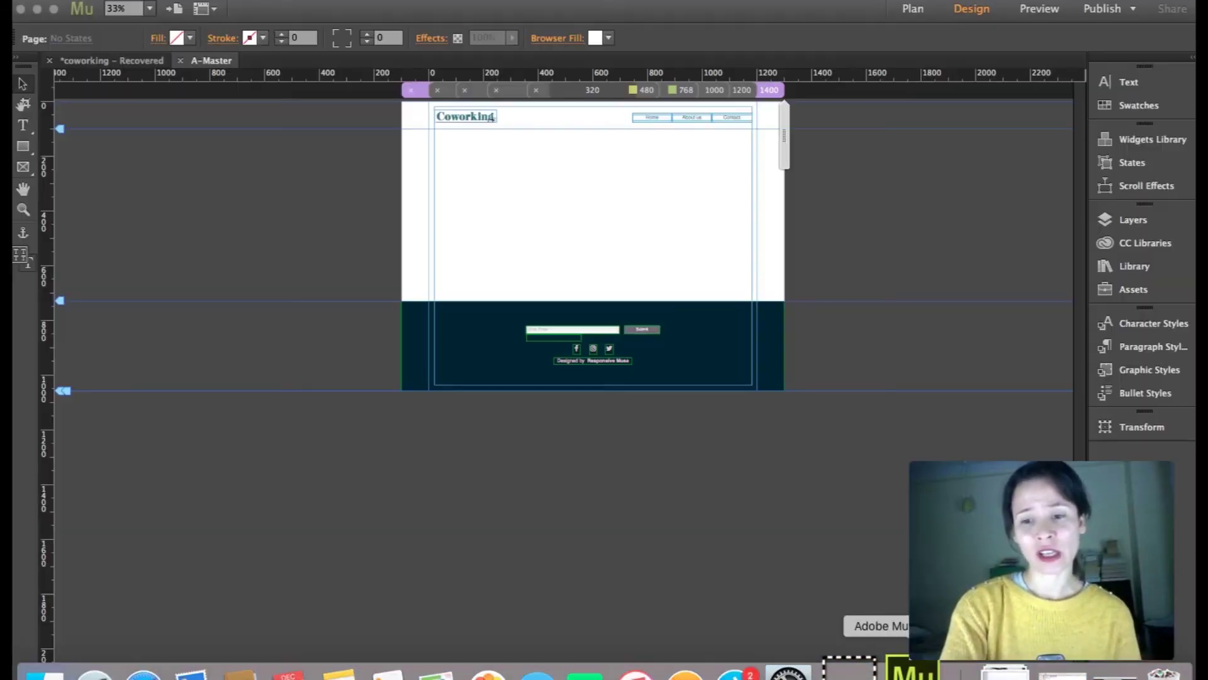